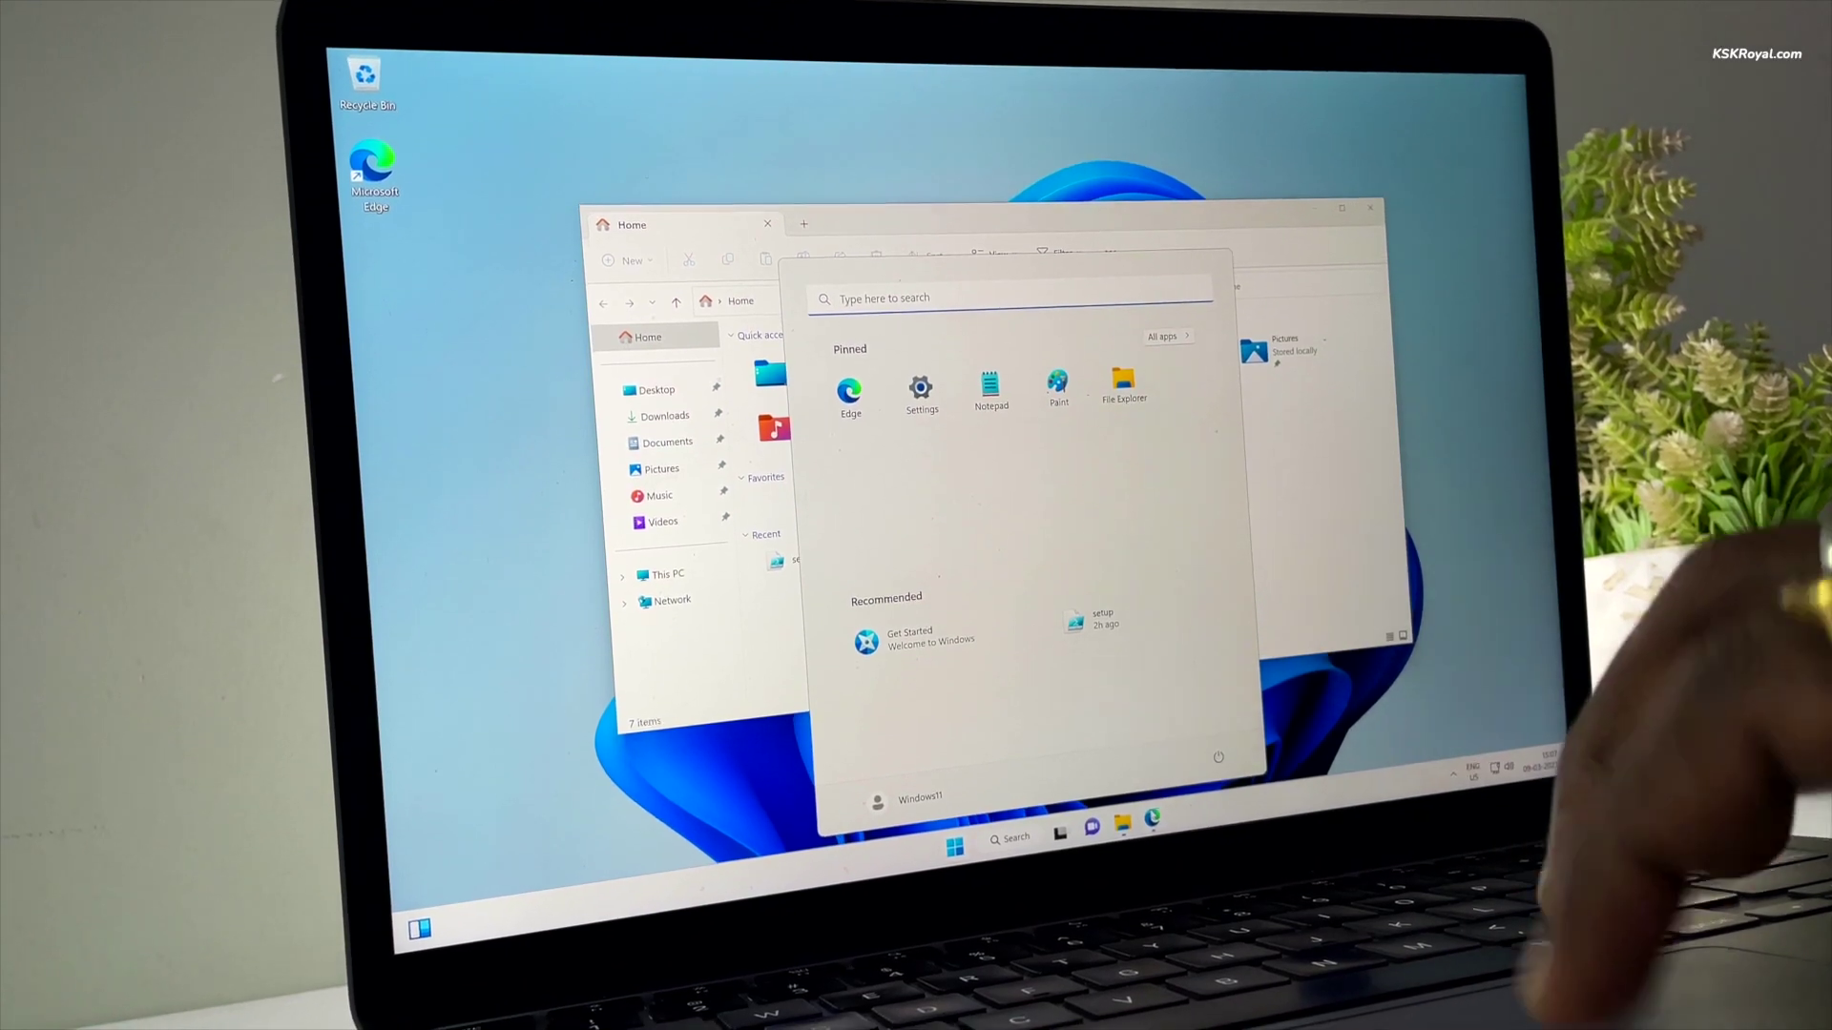
- Close File Explorer and launch IntelliJ IDEA from Start's All apps list
{"action": "left_click", "coordinate": [1371, 208]}
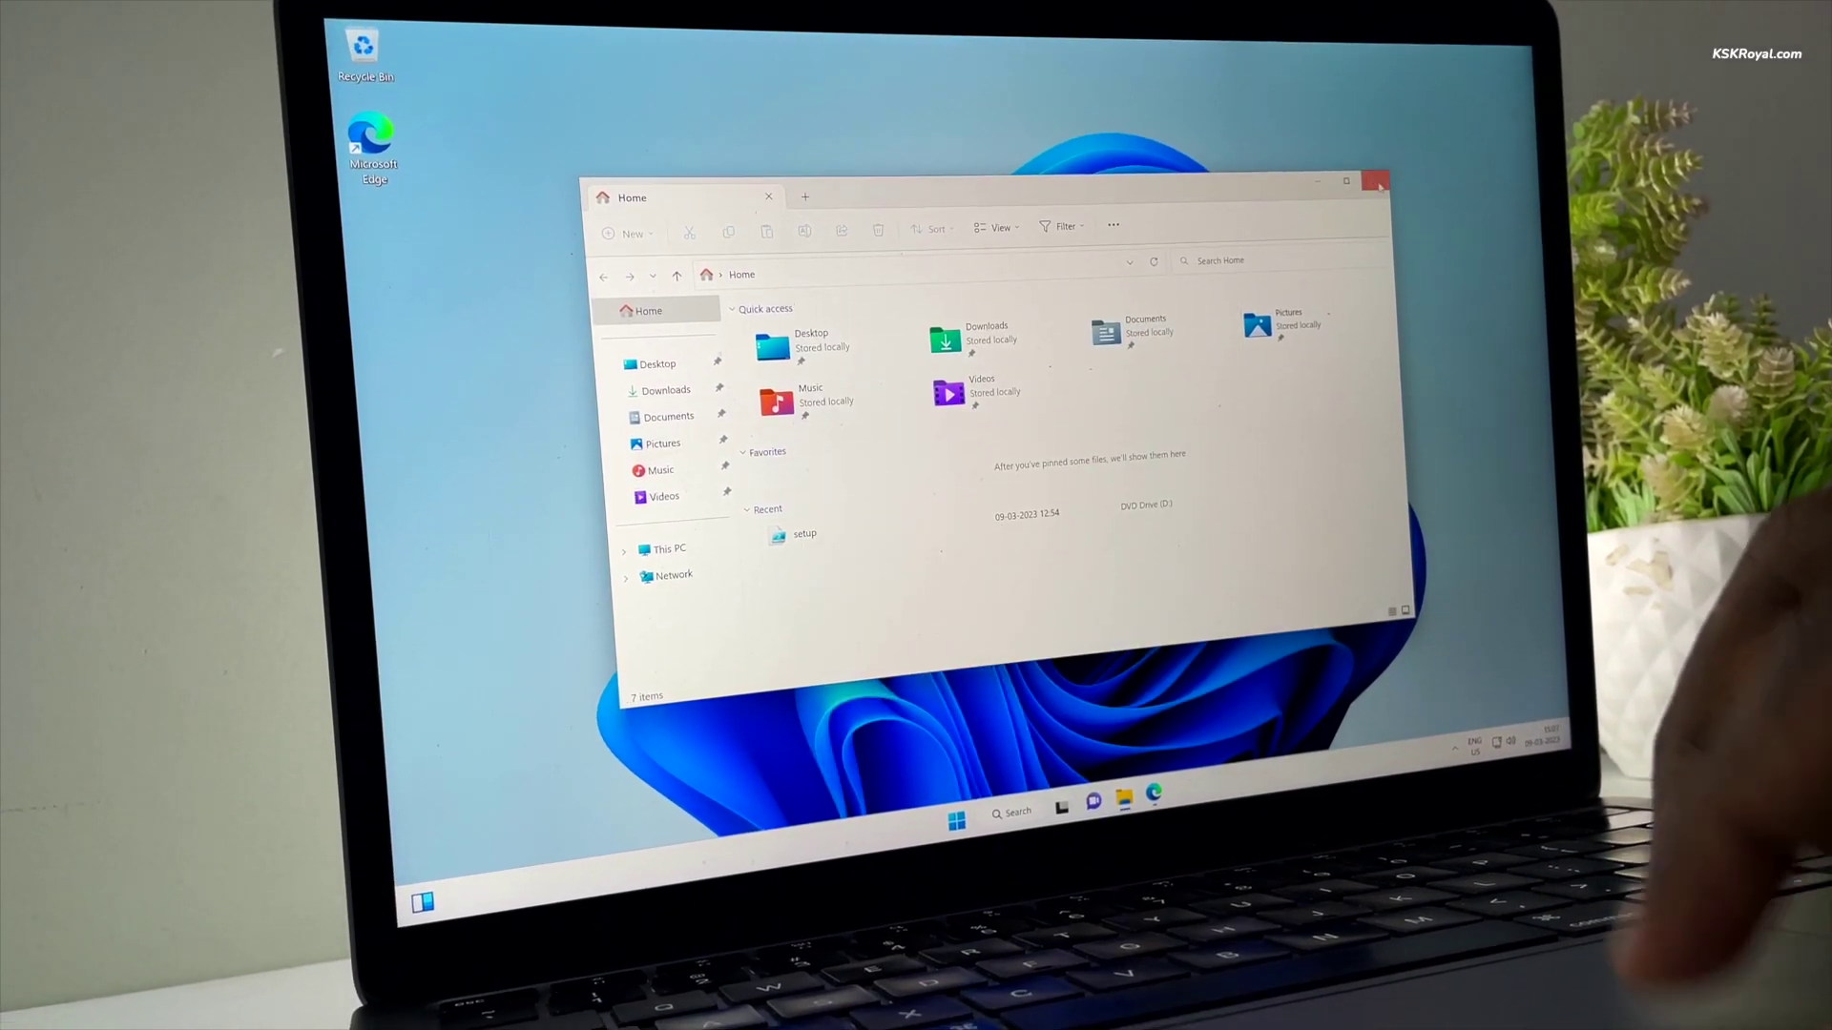
{"action": "left_click", "coordinate": [1375, 182]}
{"action": "key", "text": "super"}
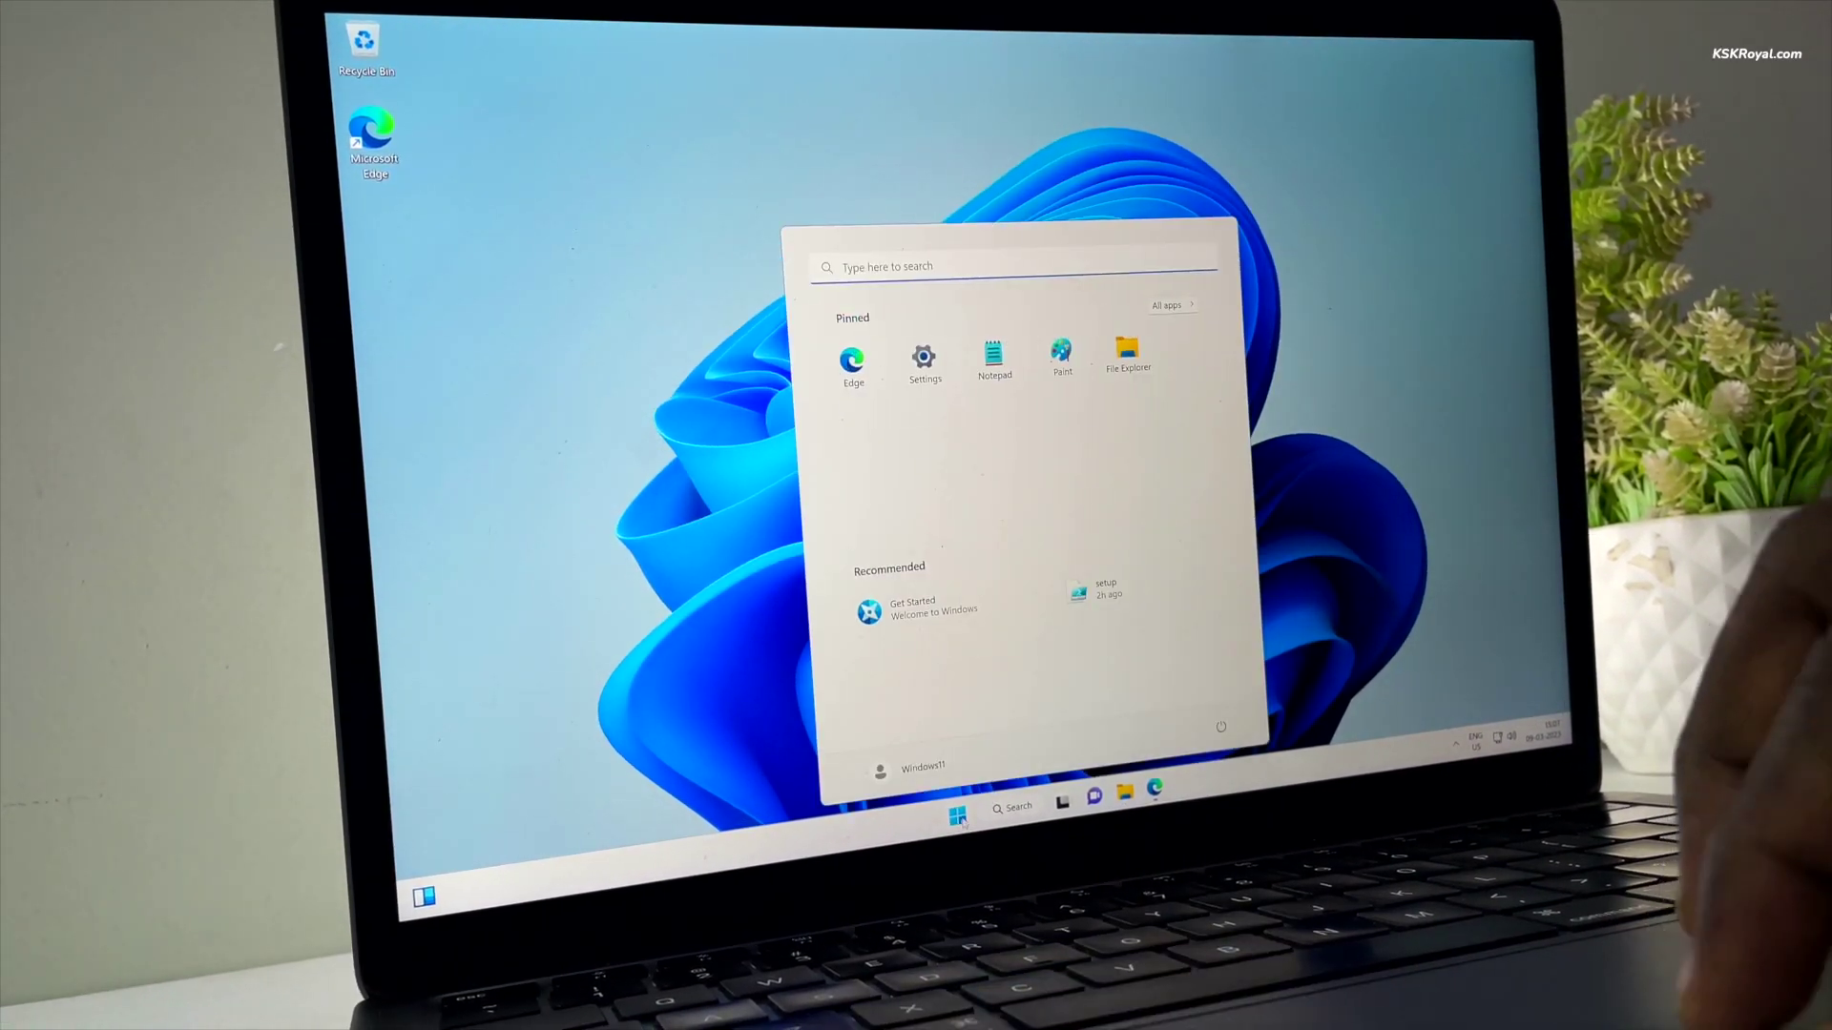
{"action": "left_click", "coordinate": [1166, 304]}
{"action": "scroll", "coordinate": [1030, 450], "scroll_direction": "down", "scroll_amount": 5}
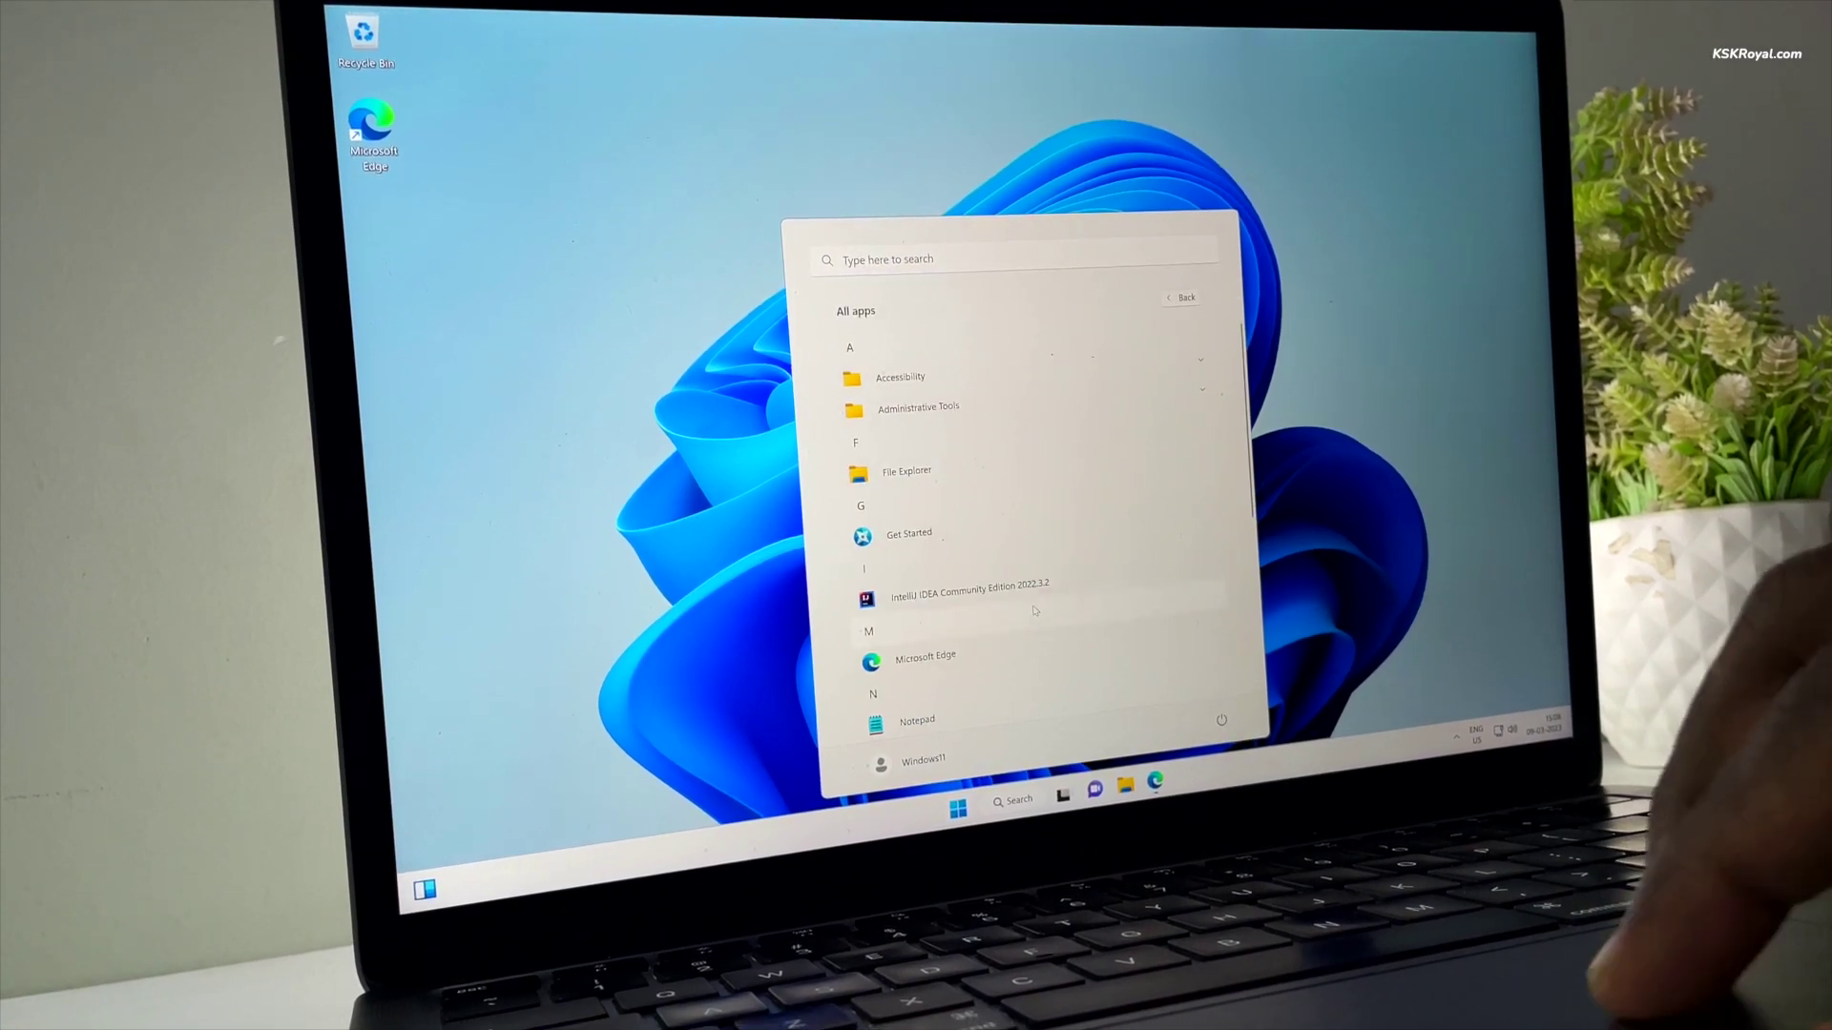
{"action": "scroll", "coordinate": [1010, 340], "scroll_direction": "up", "scroll_amount": 2}
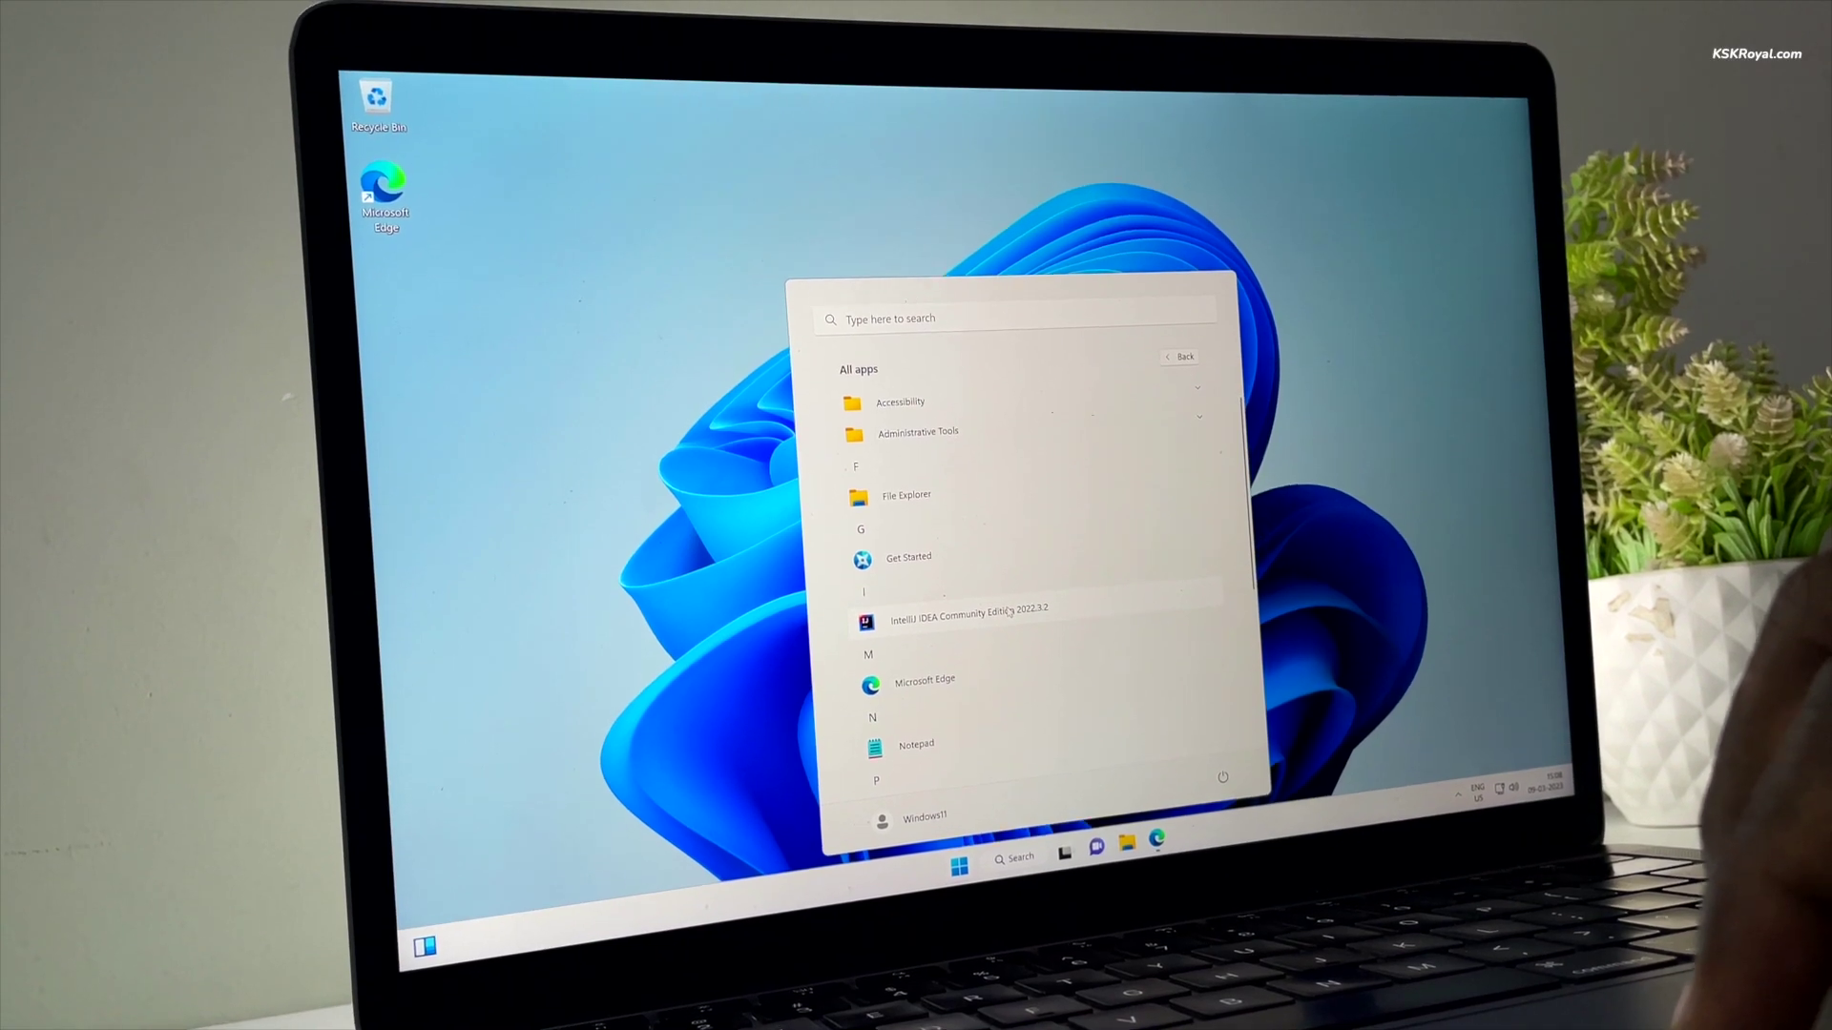
{"action": "left_click", "coordinate": [1017, 626]}
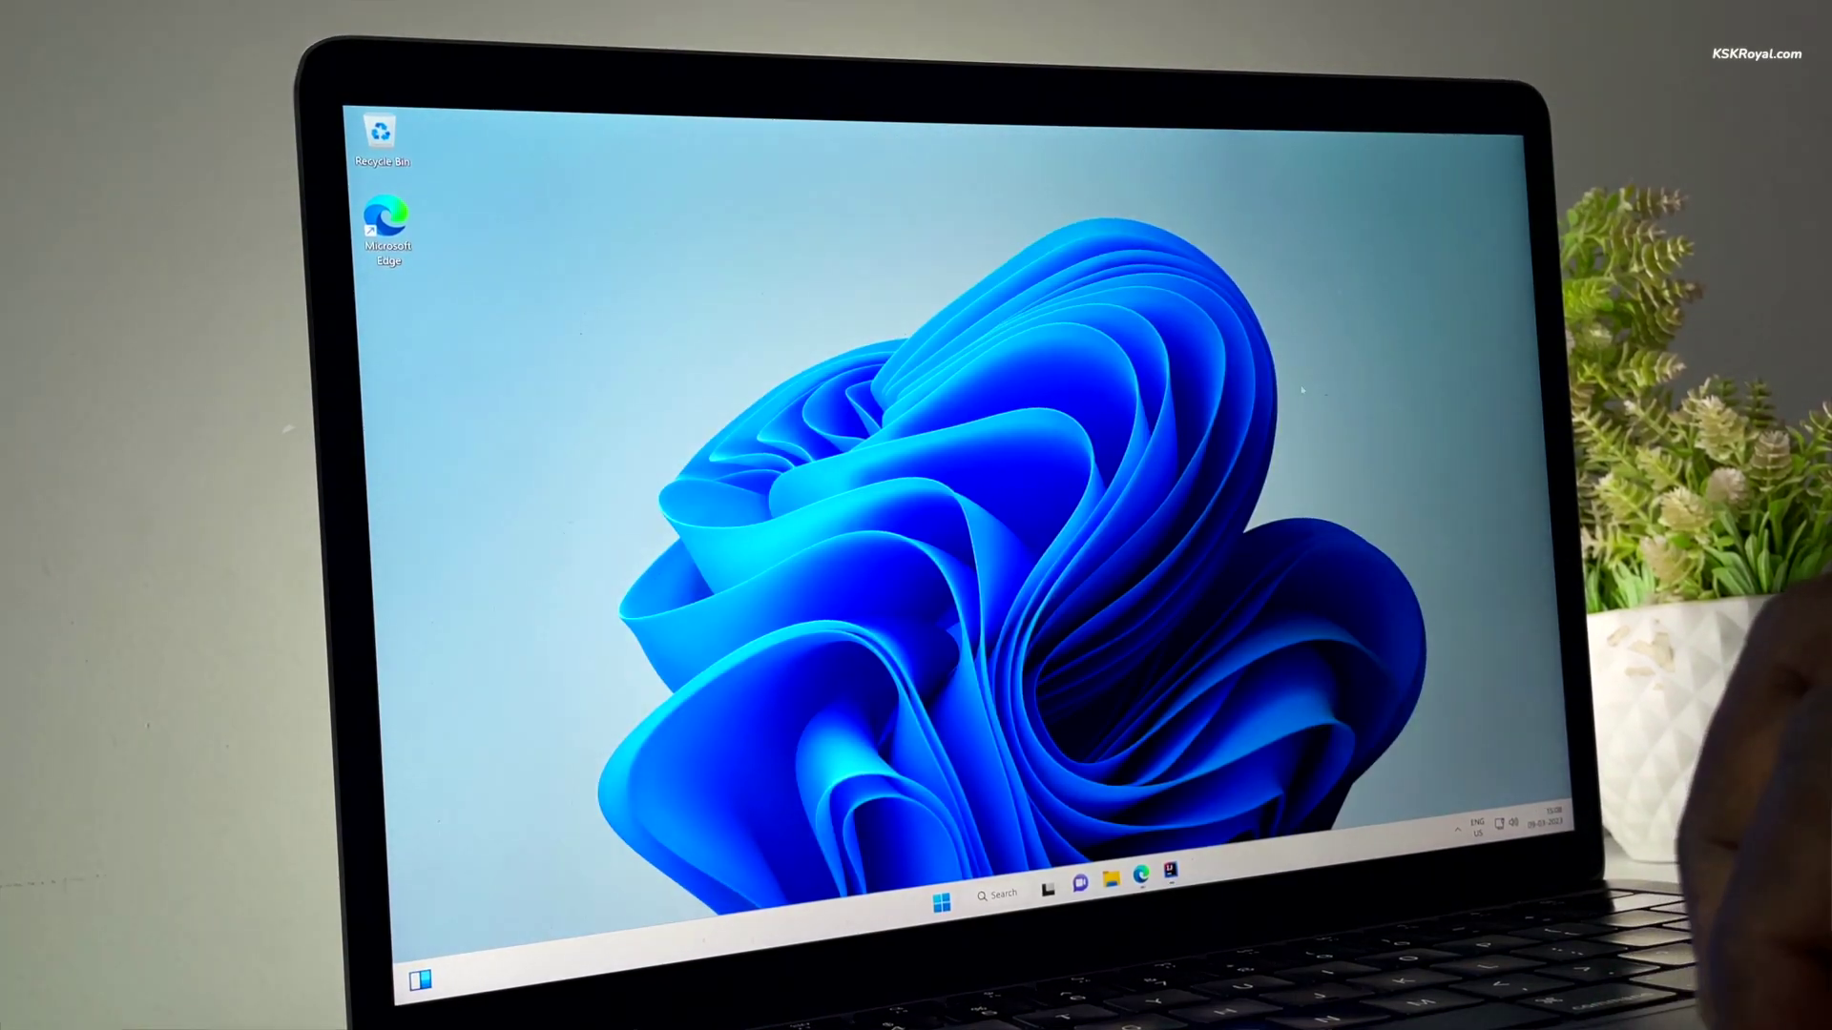
- Show the storage details, with Macintosh HD at 75.86 GB free of 245.11 GB
{"action": "key", "text": "super"}
{"action": "left_click", "coordinate": [994, 374]}
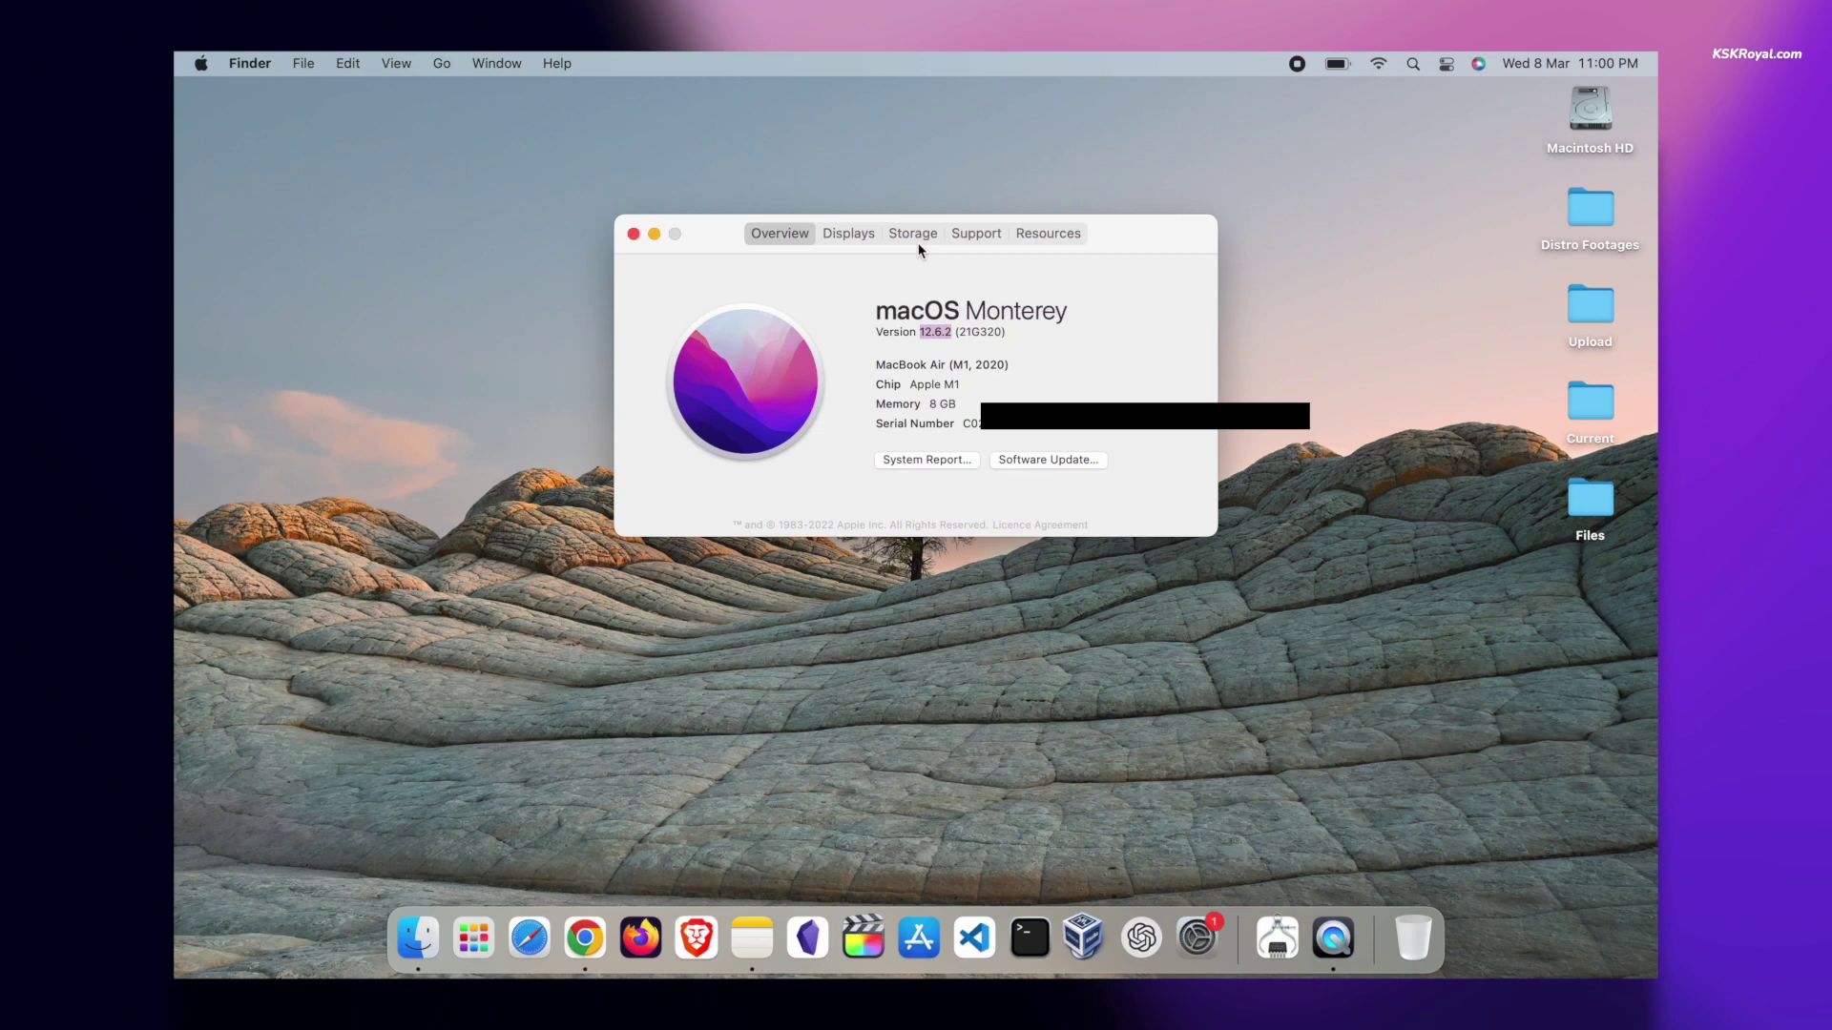
{"action": "left_click", "coordinate": [913, 235]}
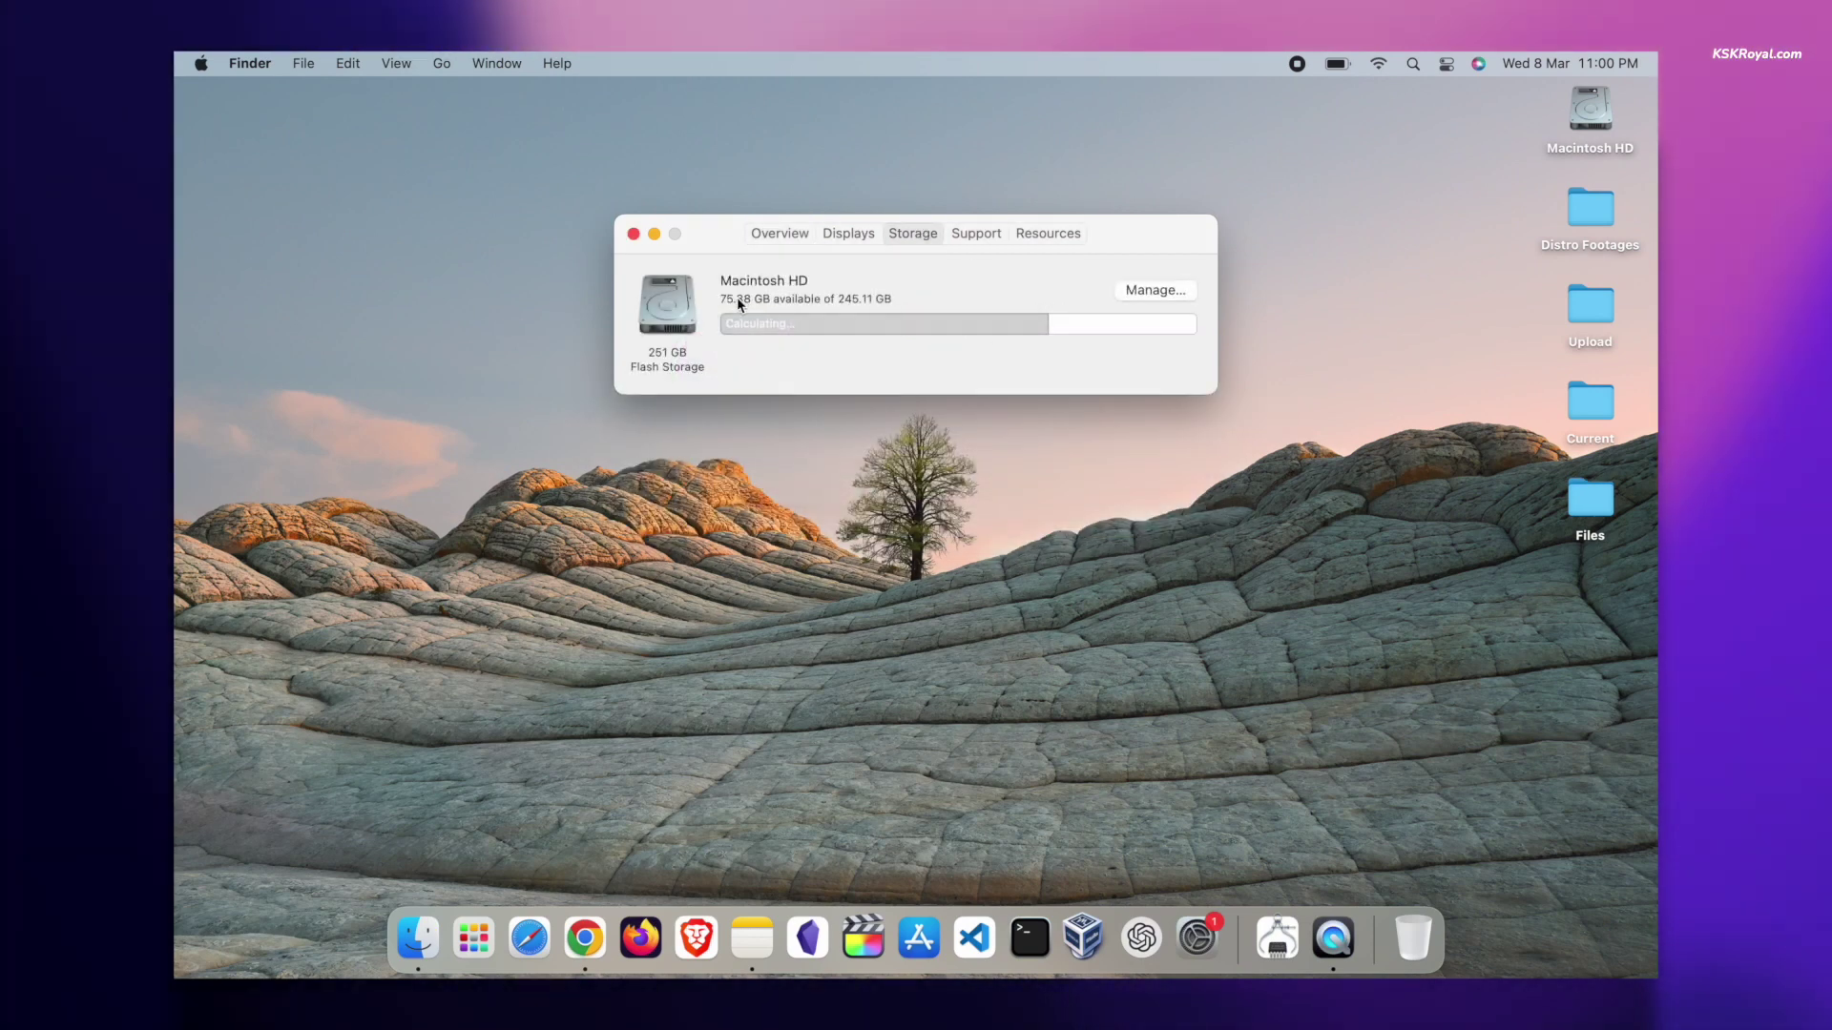
{"action": "mouse_move", "coordinate": [1097, 337]}
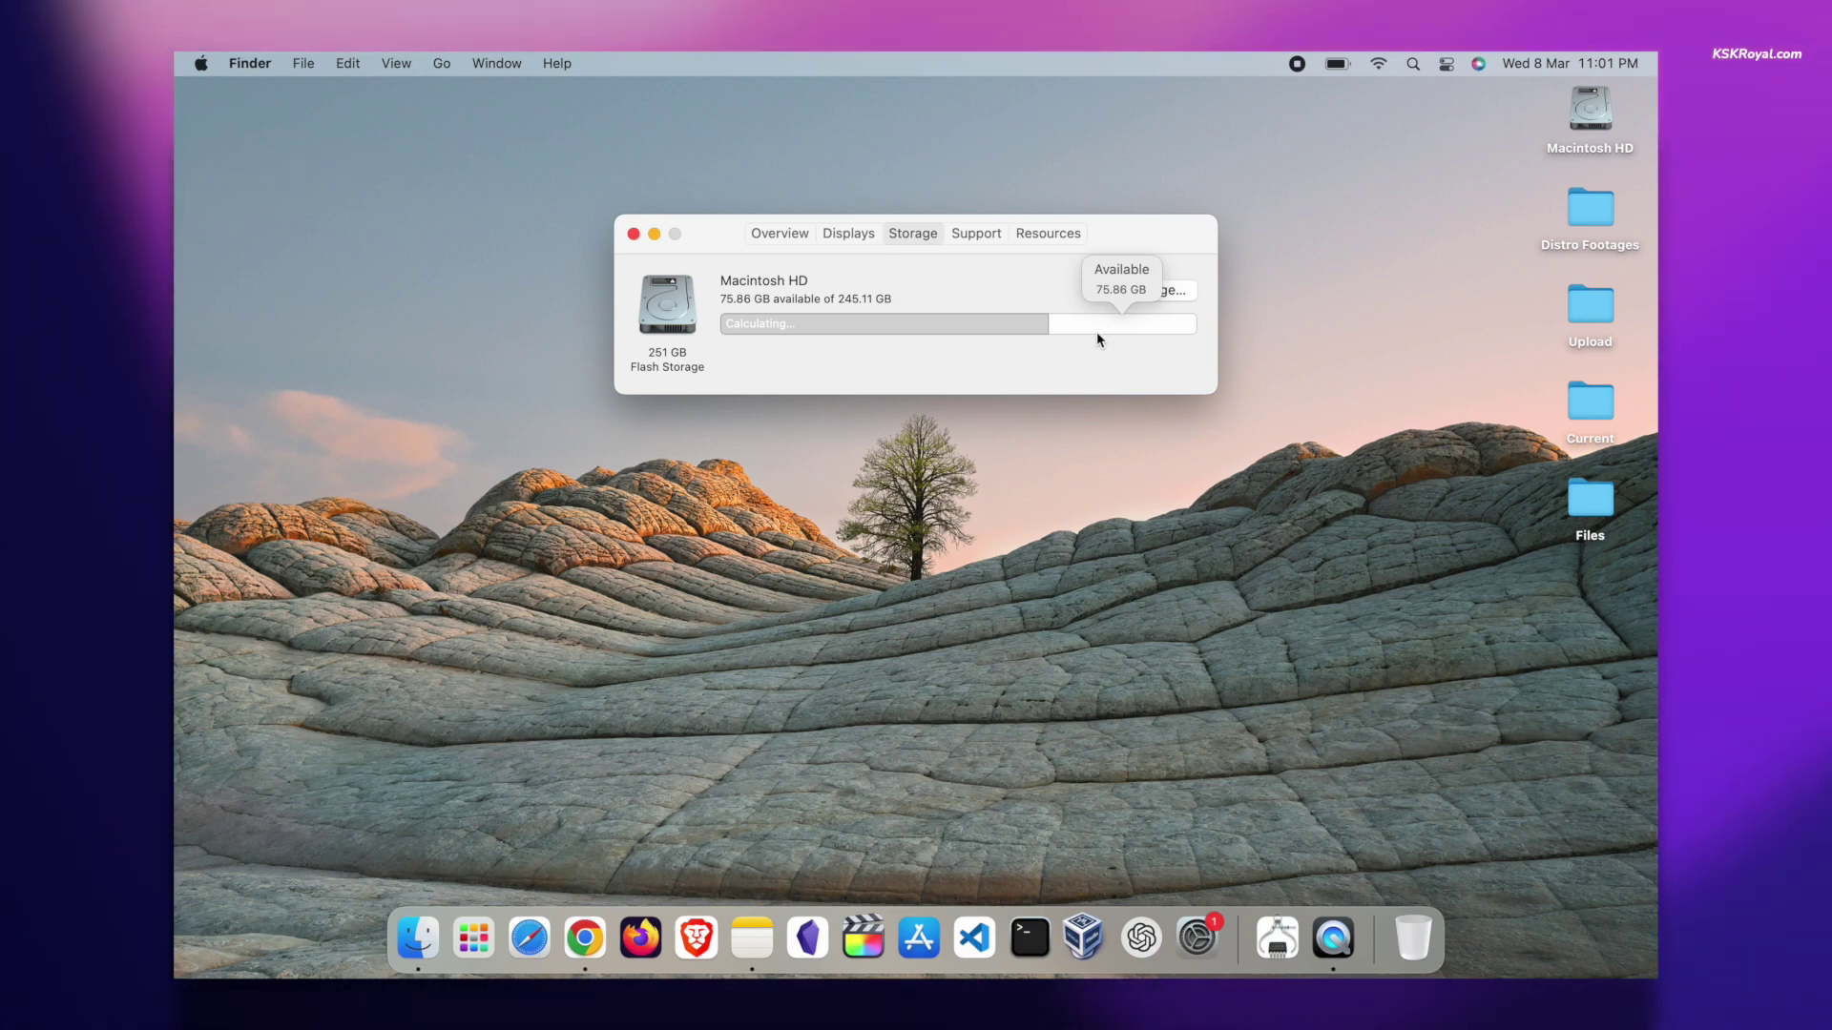
- Open the tiny-11-NTDEV ISO IMAGE listing and show all files, including tiny11a64 r1.iso
{"action": "key", "text": "super+w"}
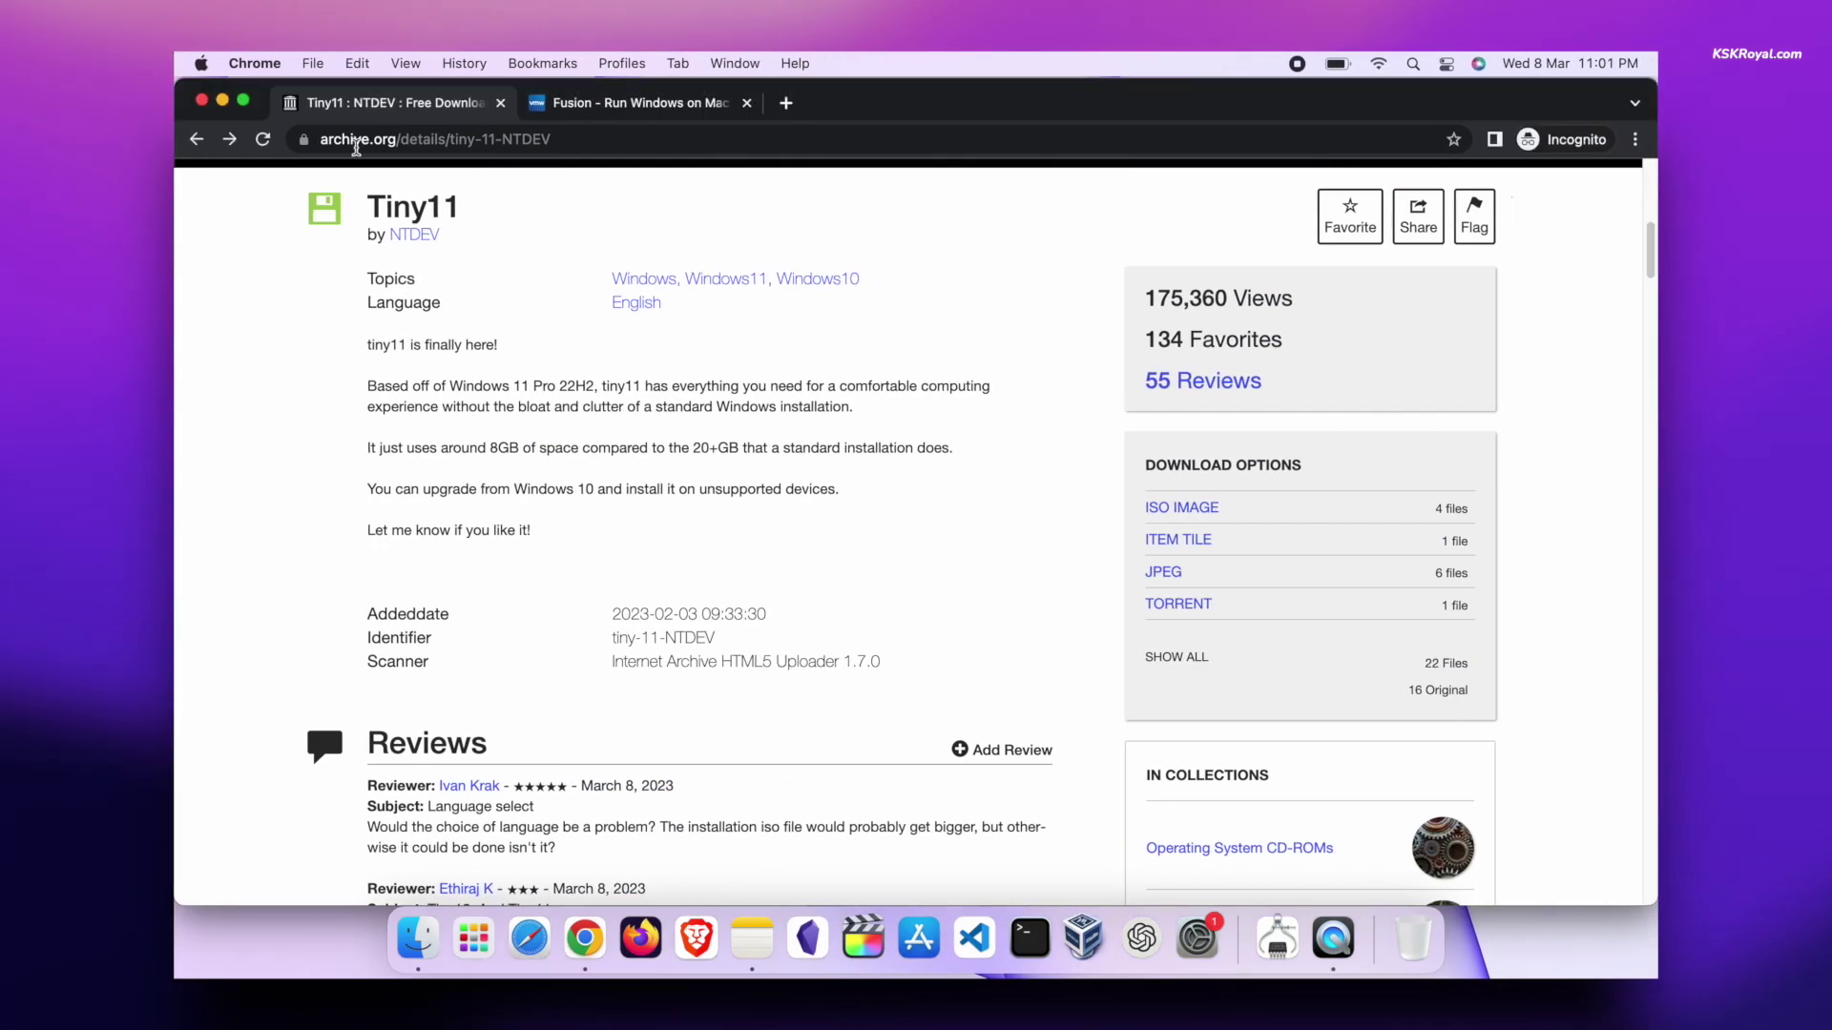
{"action": "double_click", "coordinate": [410, 189]}
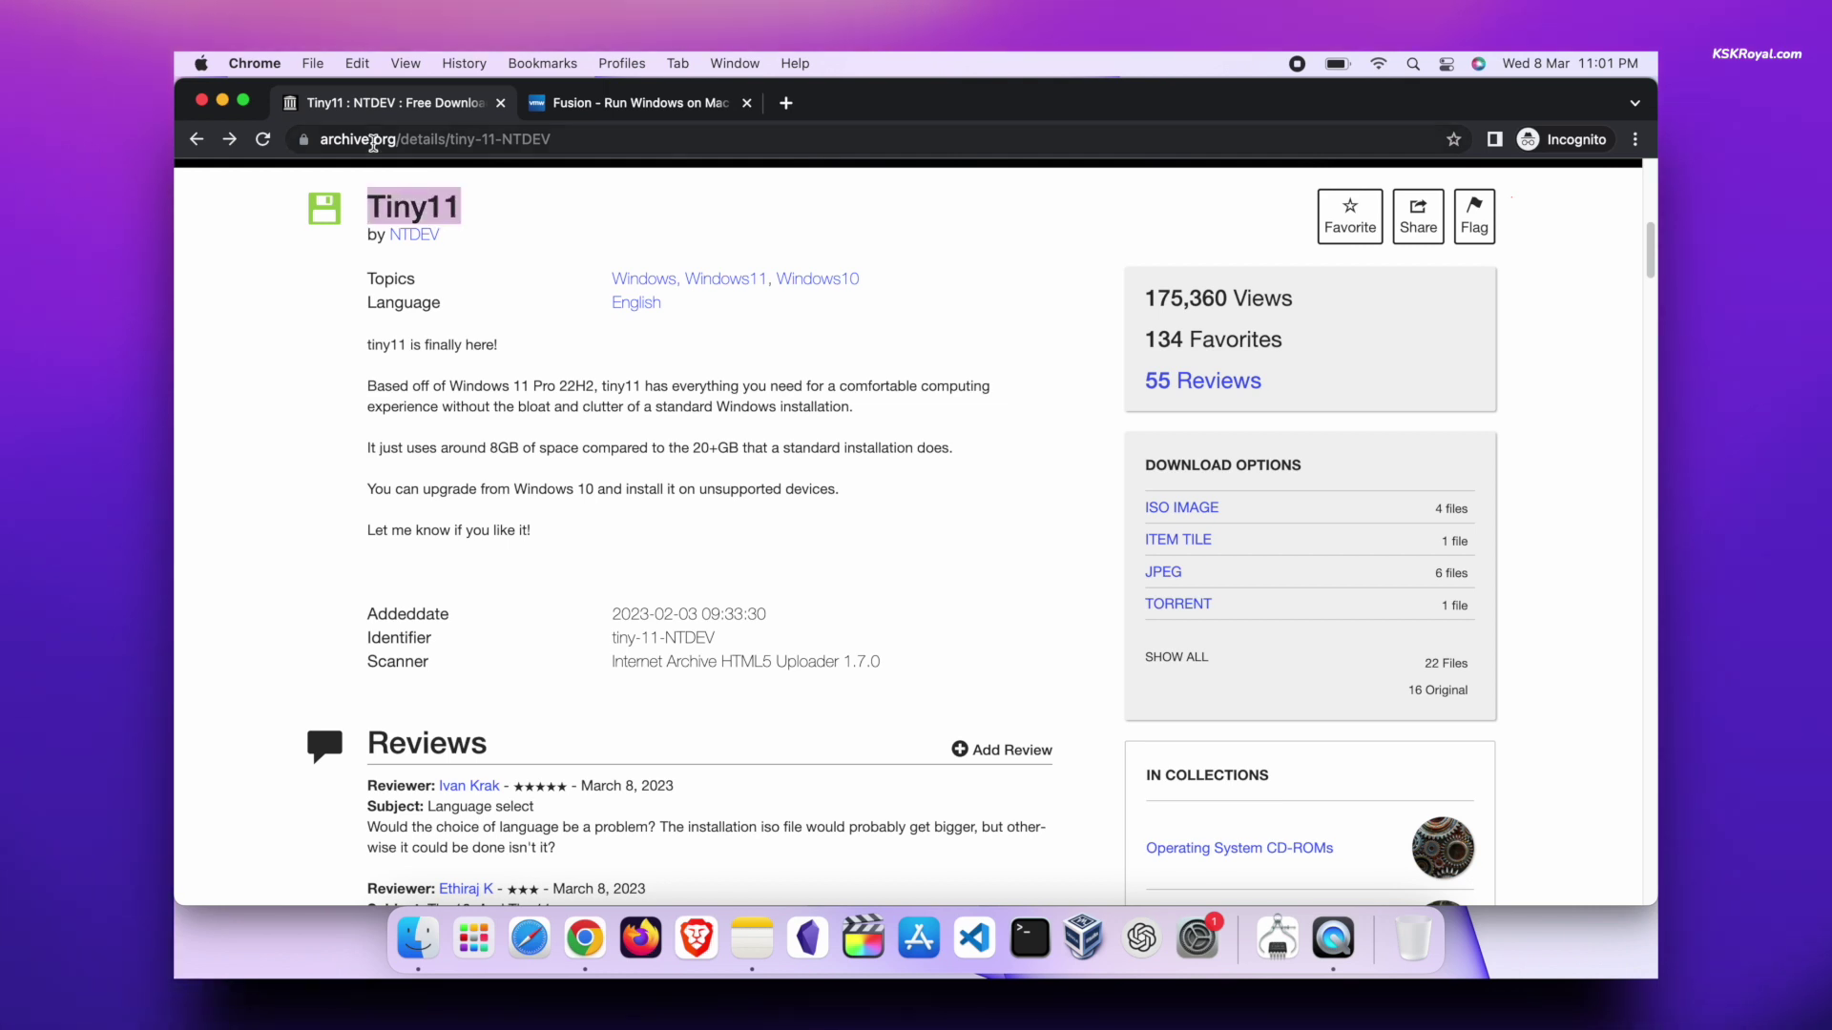
{"action": "scroll", "coordinate": [605, 407], "scroll_direction": "down", "scroll_amount": 1}
{"action": "left_click", "coordinate": [1226, 468]}
{"action": "left_click", "coordinate": [1189, 660]}
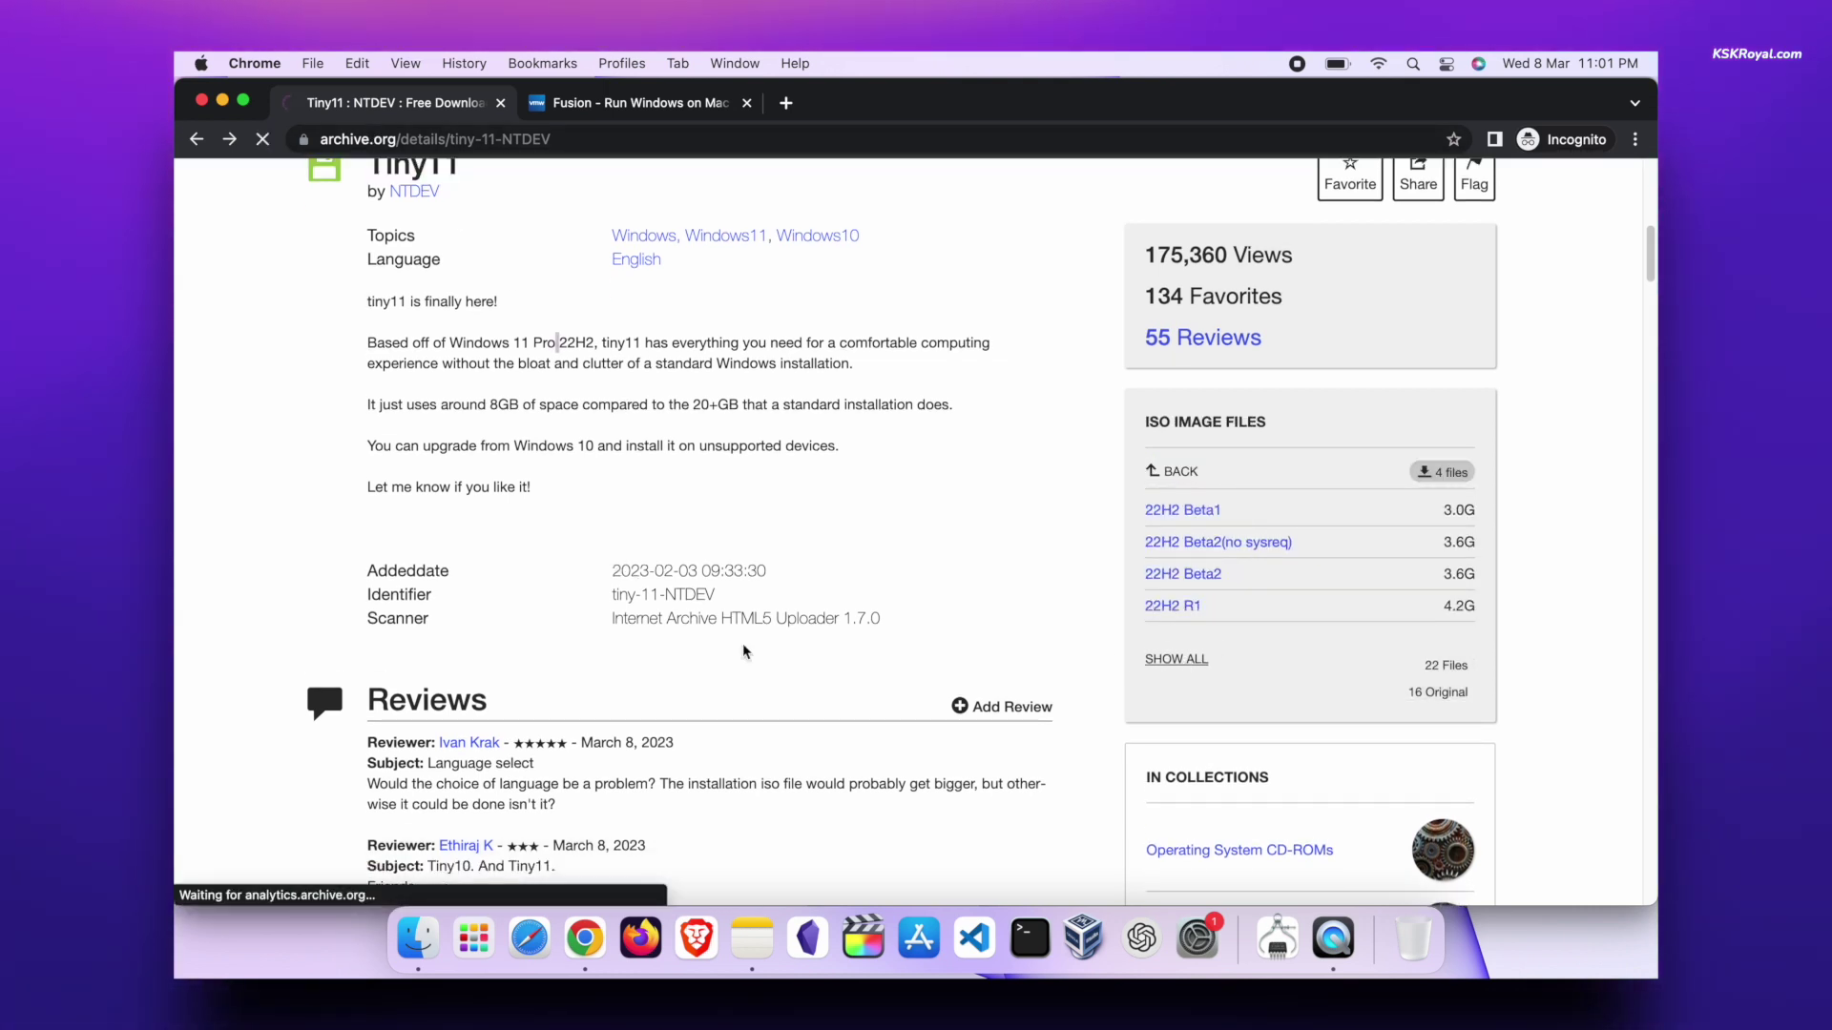
{"action": "scroll", "coordinate": [714, 645], "scroll_direction": "down", "scroll_amount": 2}
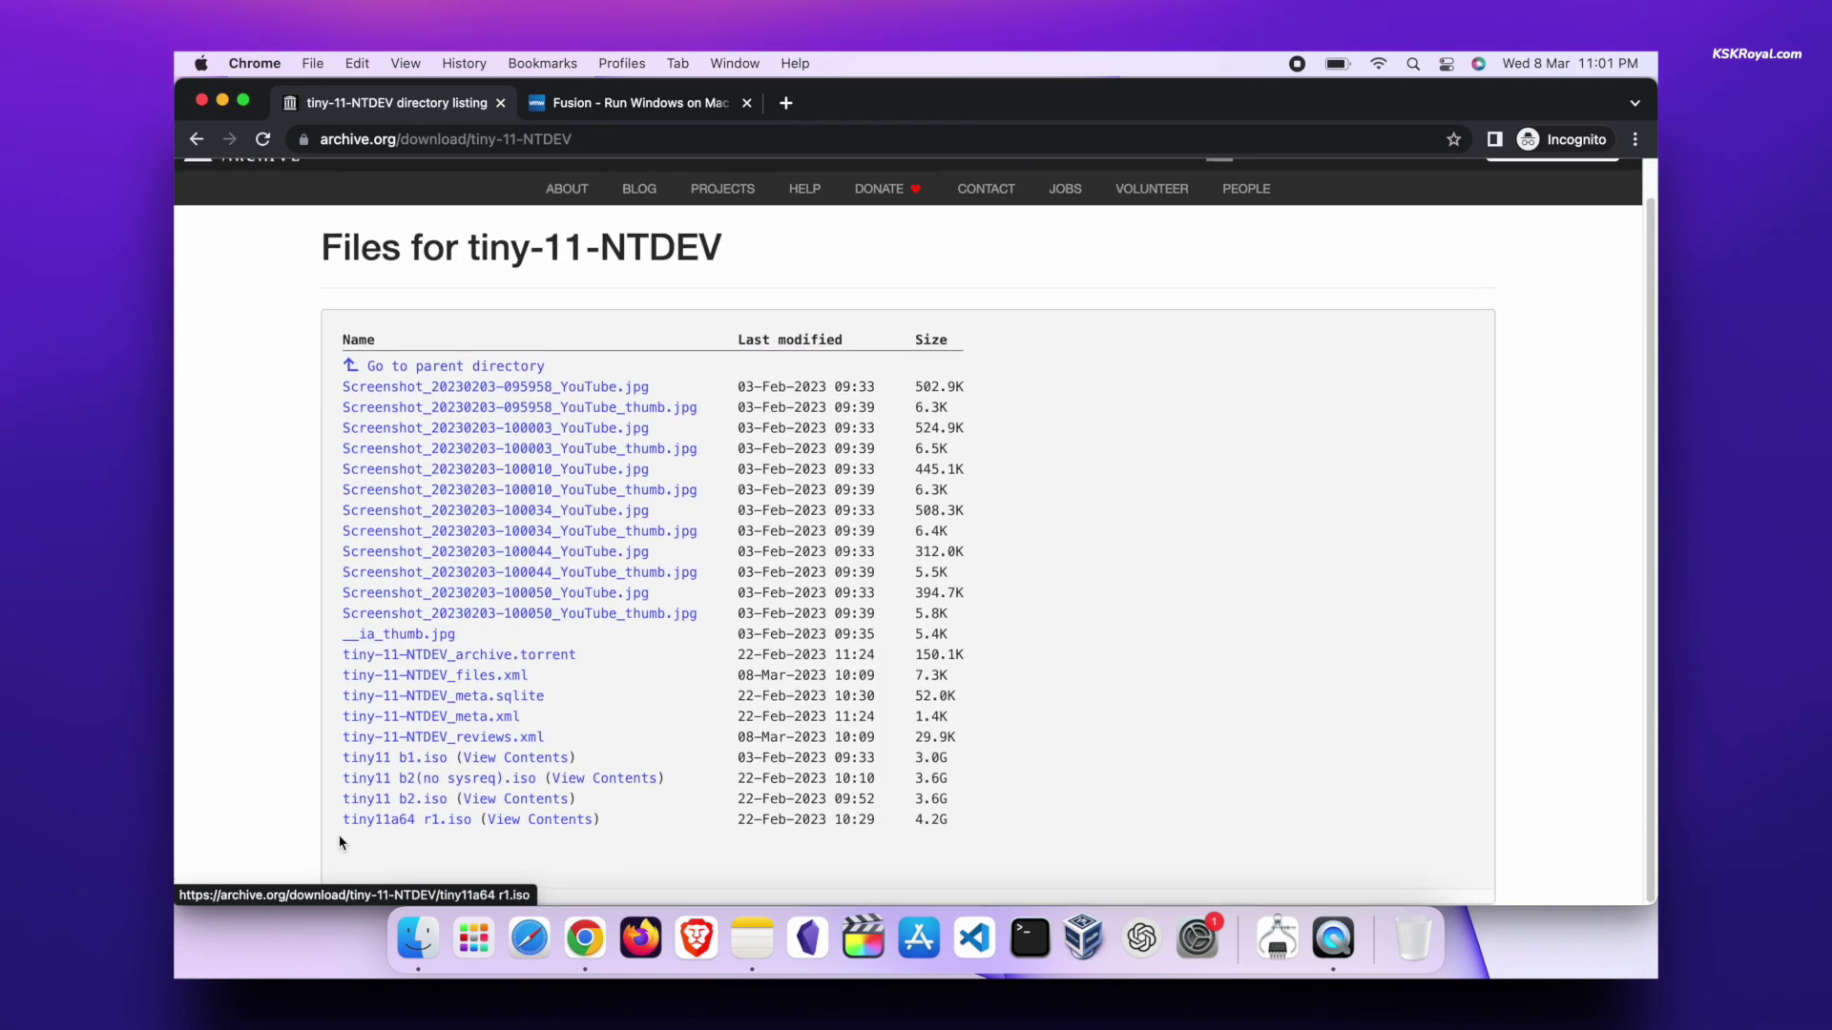
{"action": "scroll", "coordinate": [384, 826], "scroll_direction": "up", "scroll_amount": 5}
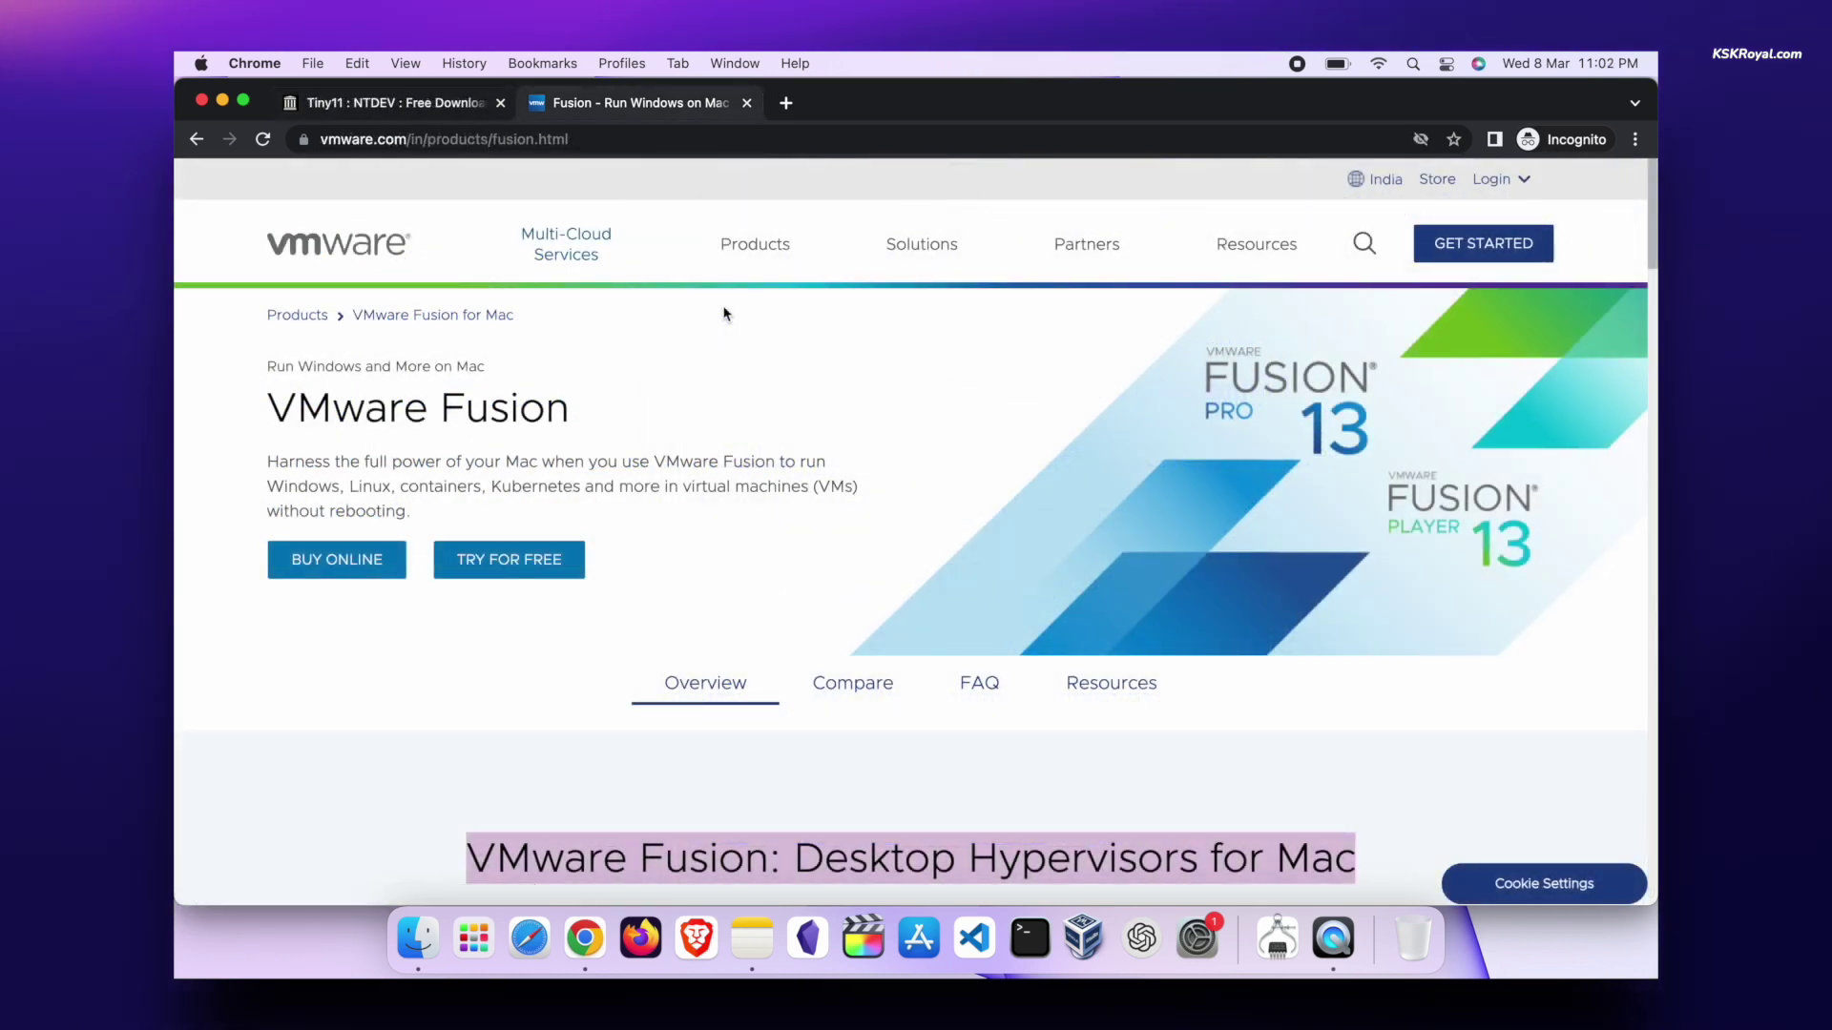
- Register for a Fusion Player Personal Use License key, signing in with an existing account
{"action": "scroll", "coordinate": [1023, 686], "scroll_direction": "down", "scroll_amount": 4}
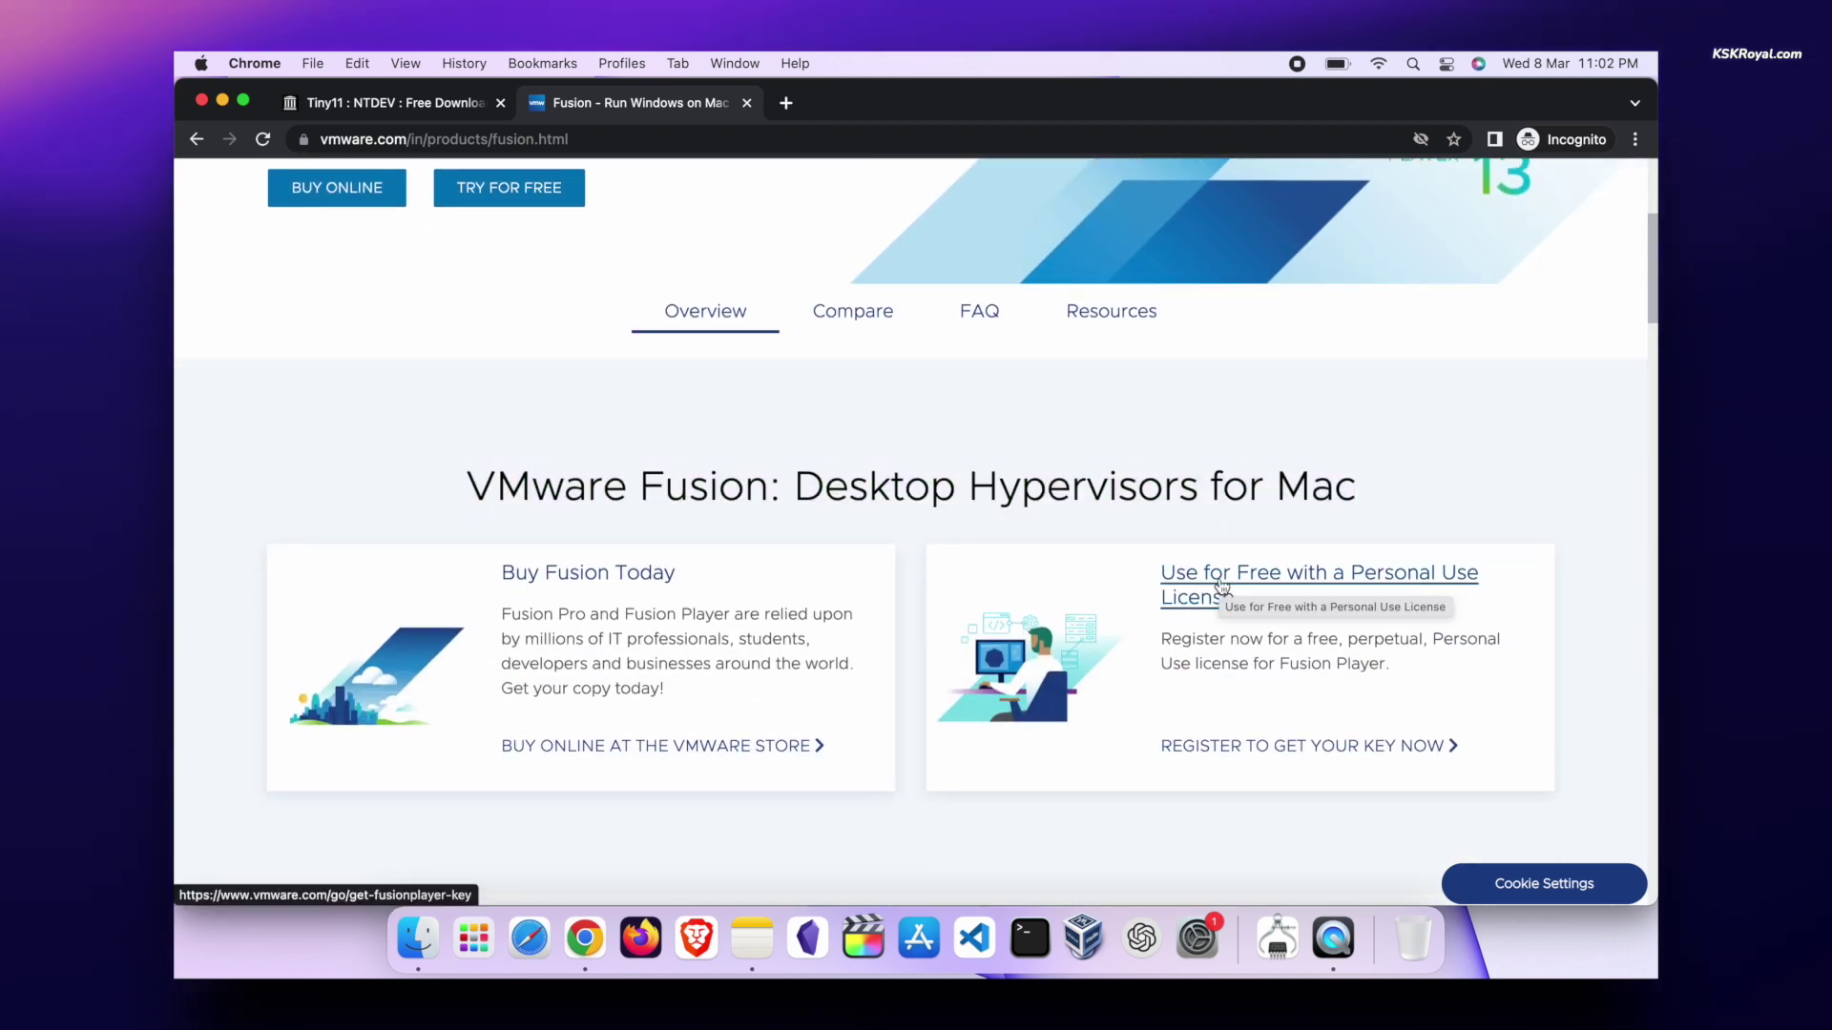
{"action": "left_click", "coordinate": [1251, 750]}
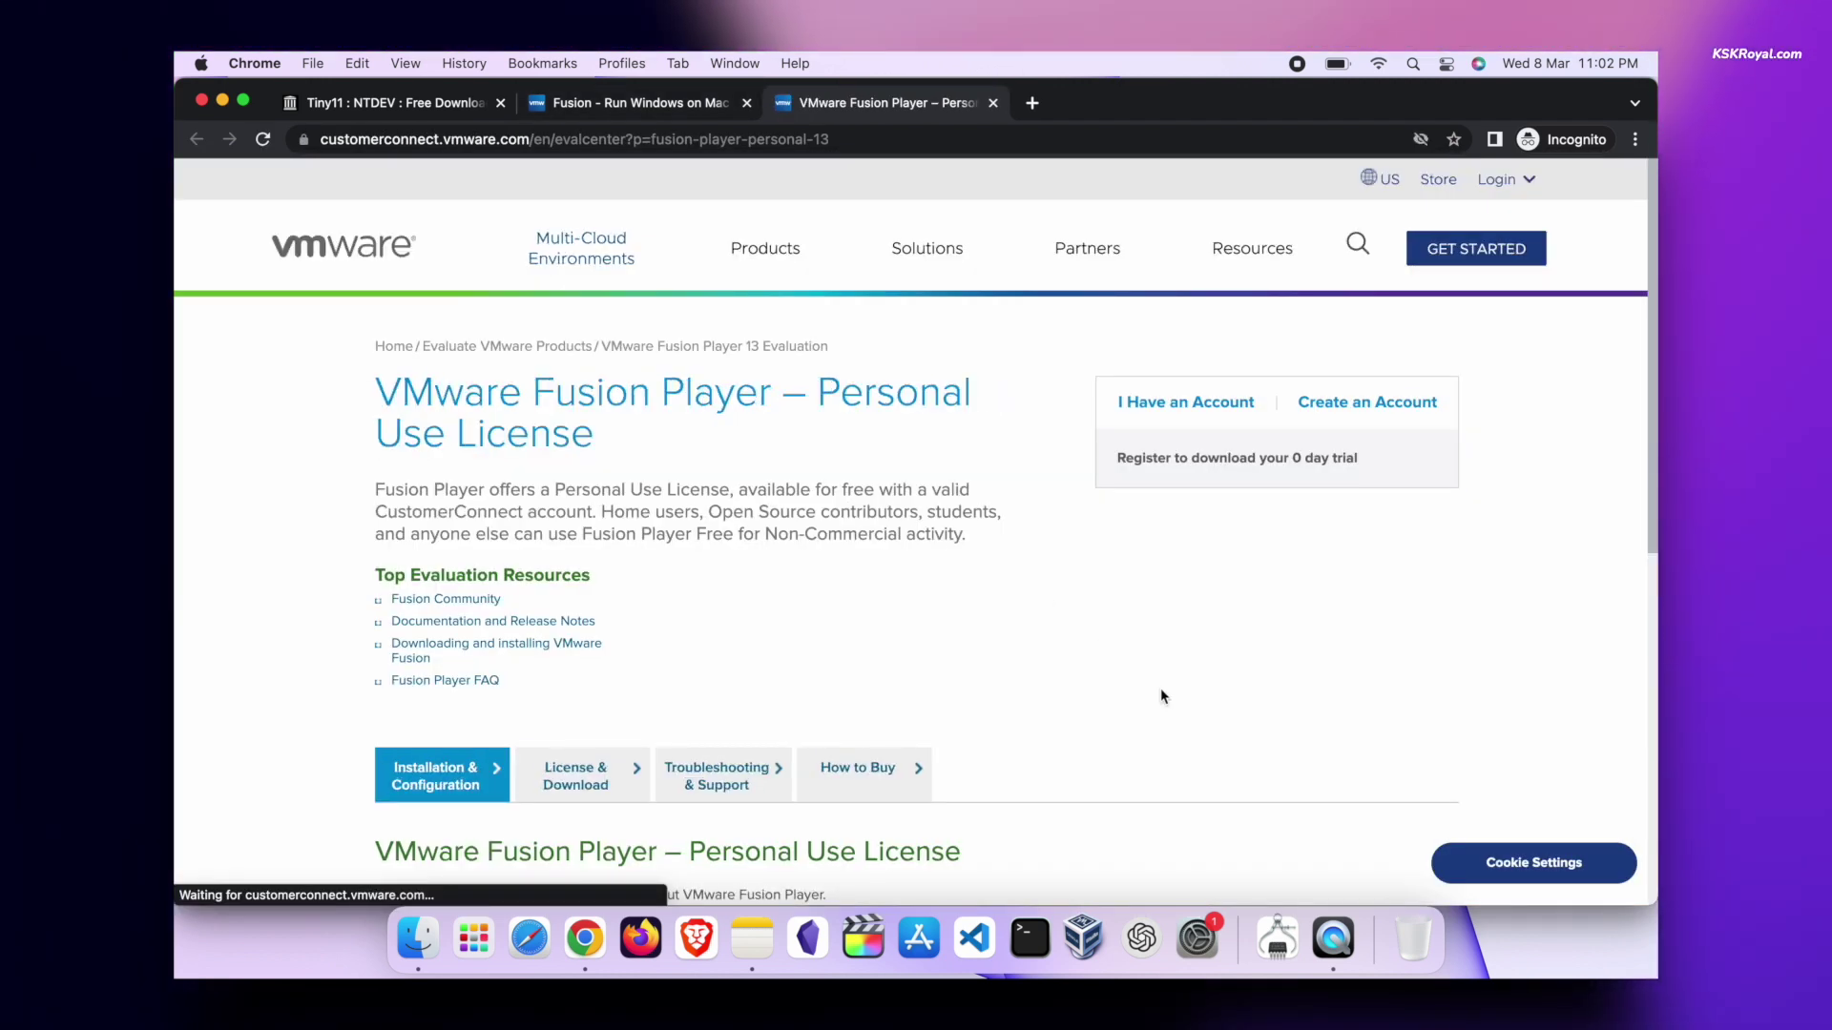
{"action": "left_click", "coordinate": [1165, 412]}
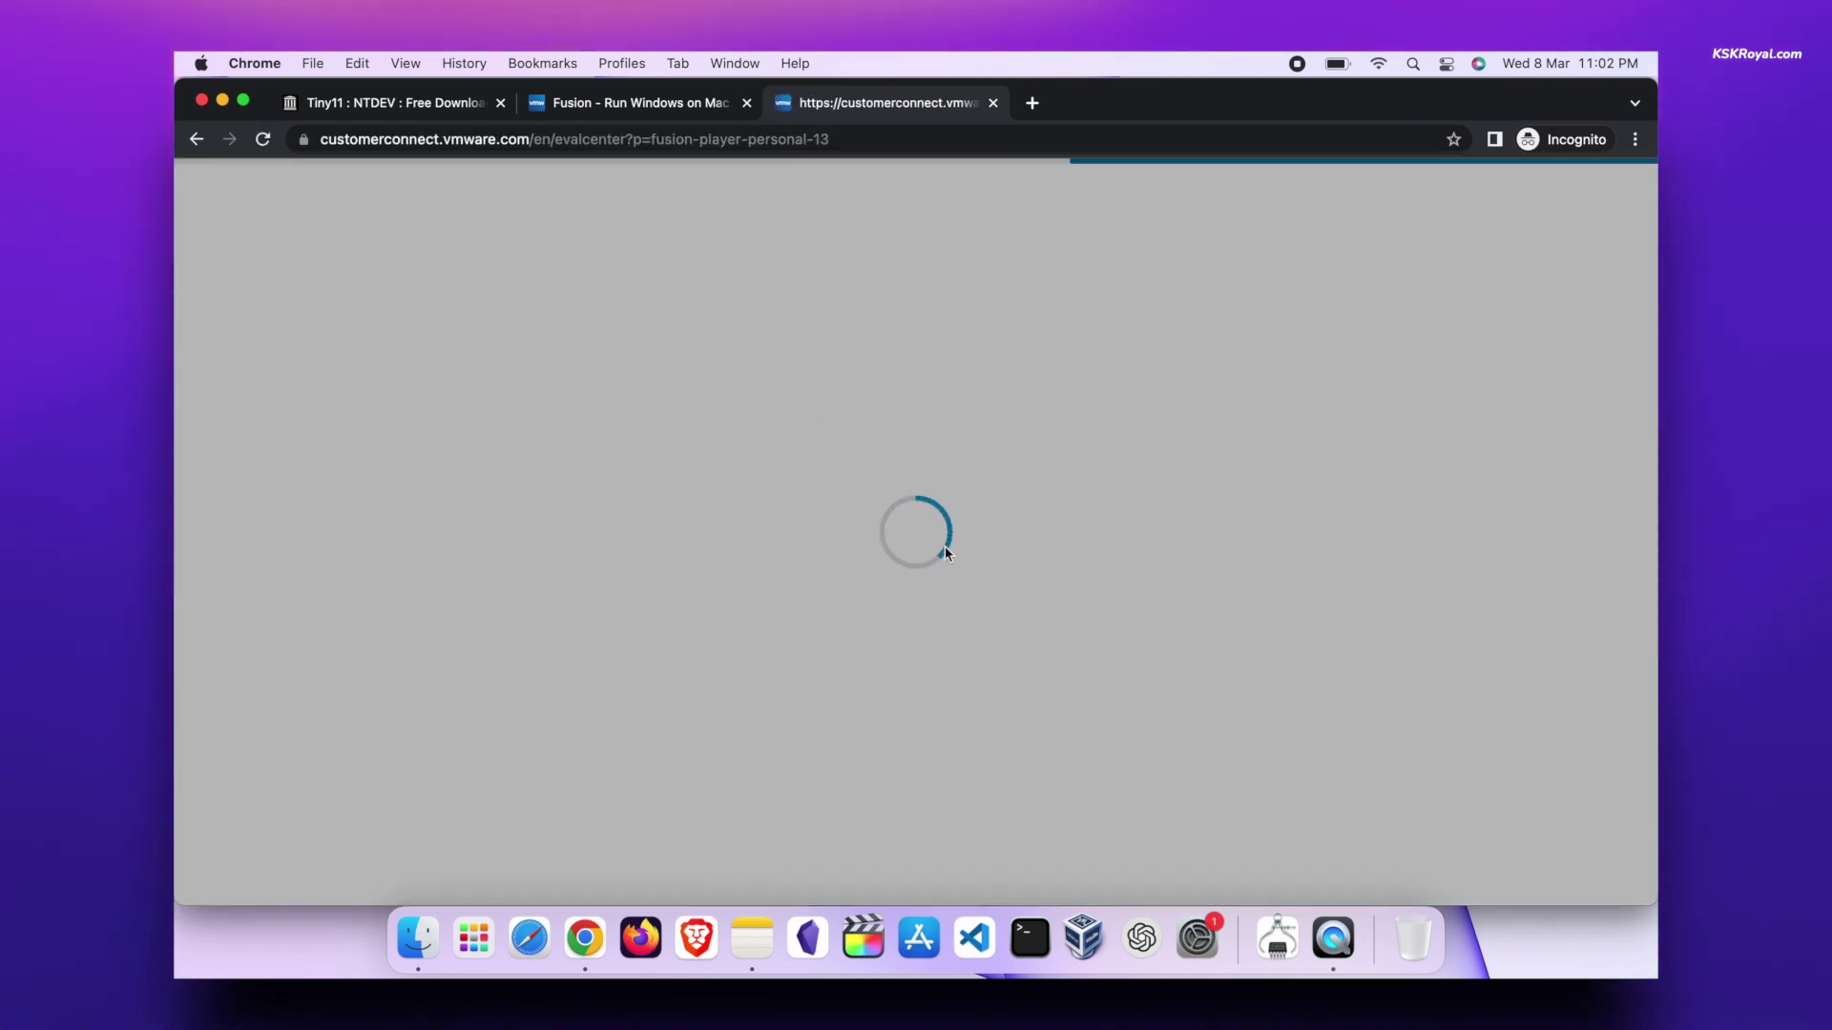
- Select the license key and download the 672 MB VMware Fusion 13.0.1 universal installer
{"action": "scroll", "coordinate": [1050, 573], "scroll_direction": "down", "scroll_amount": 5}
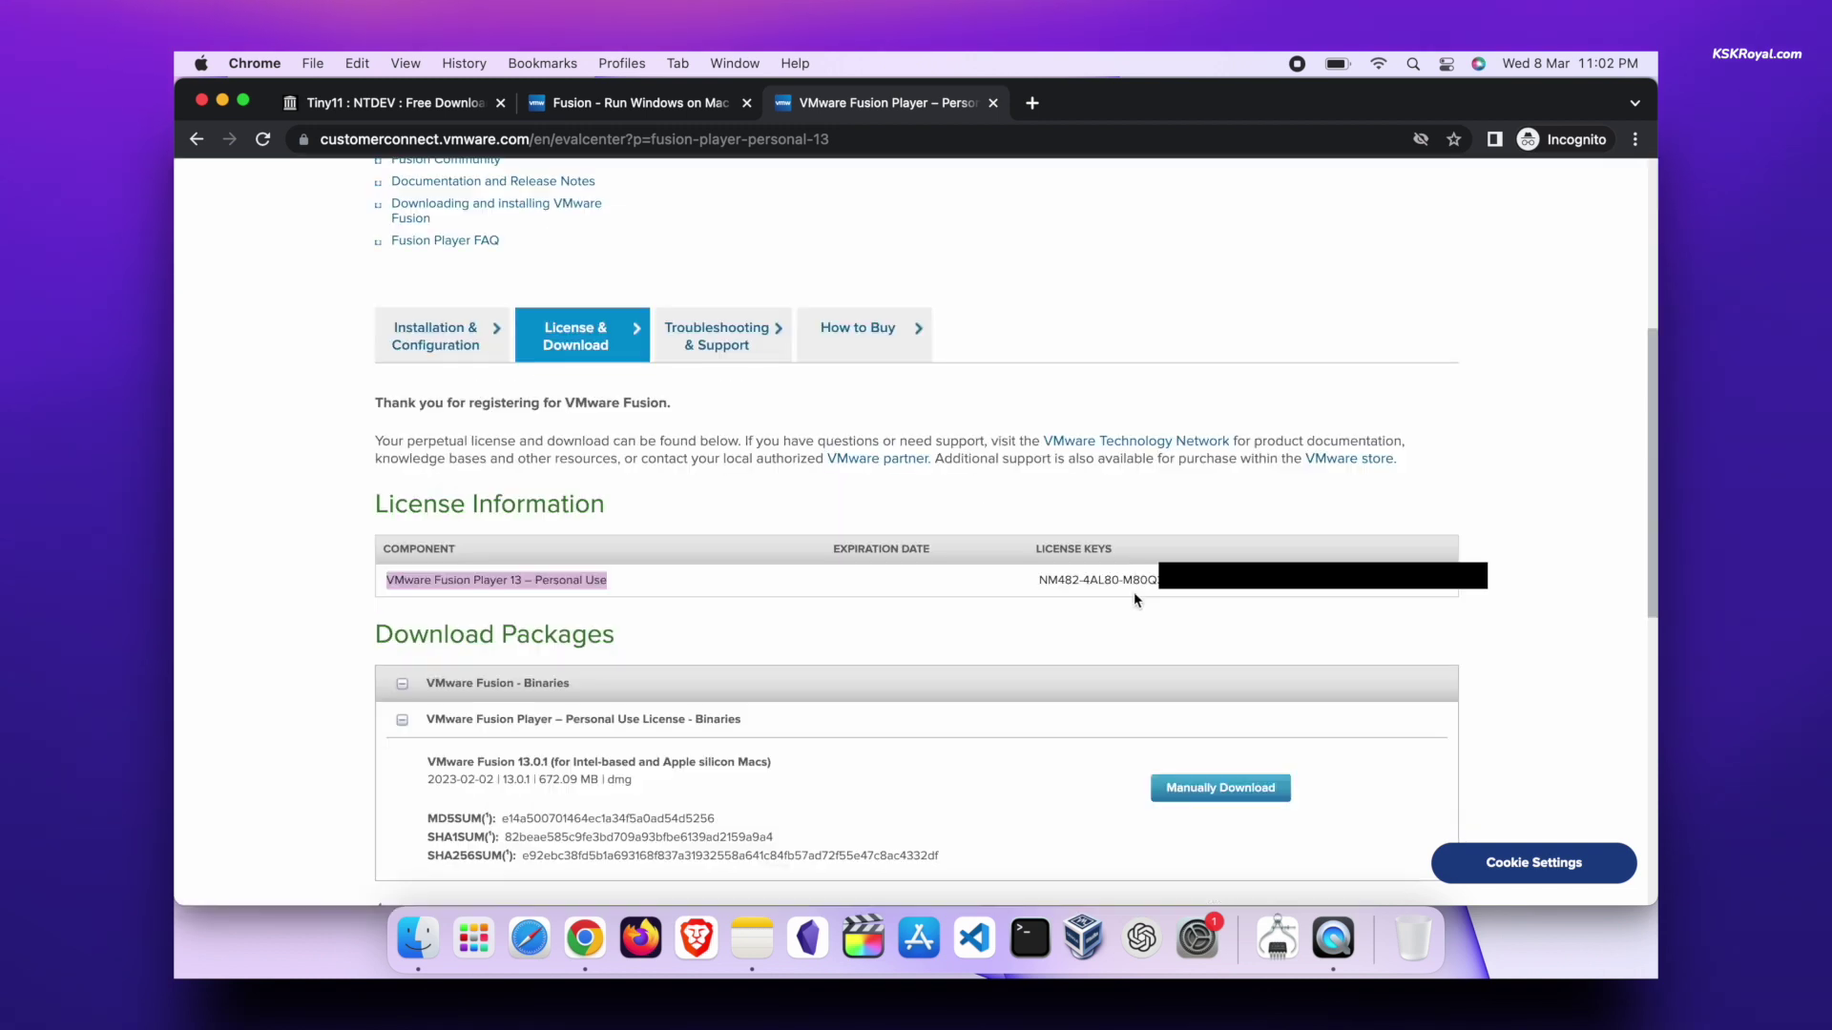
{"action": "double_click", "coordinate": [1134, 585]}
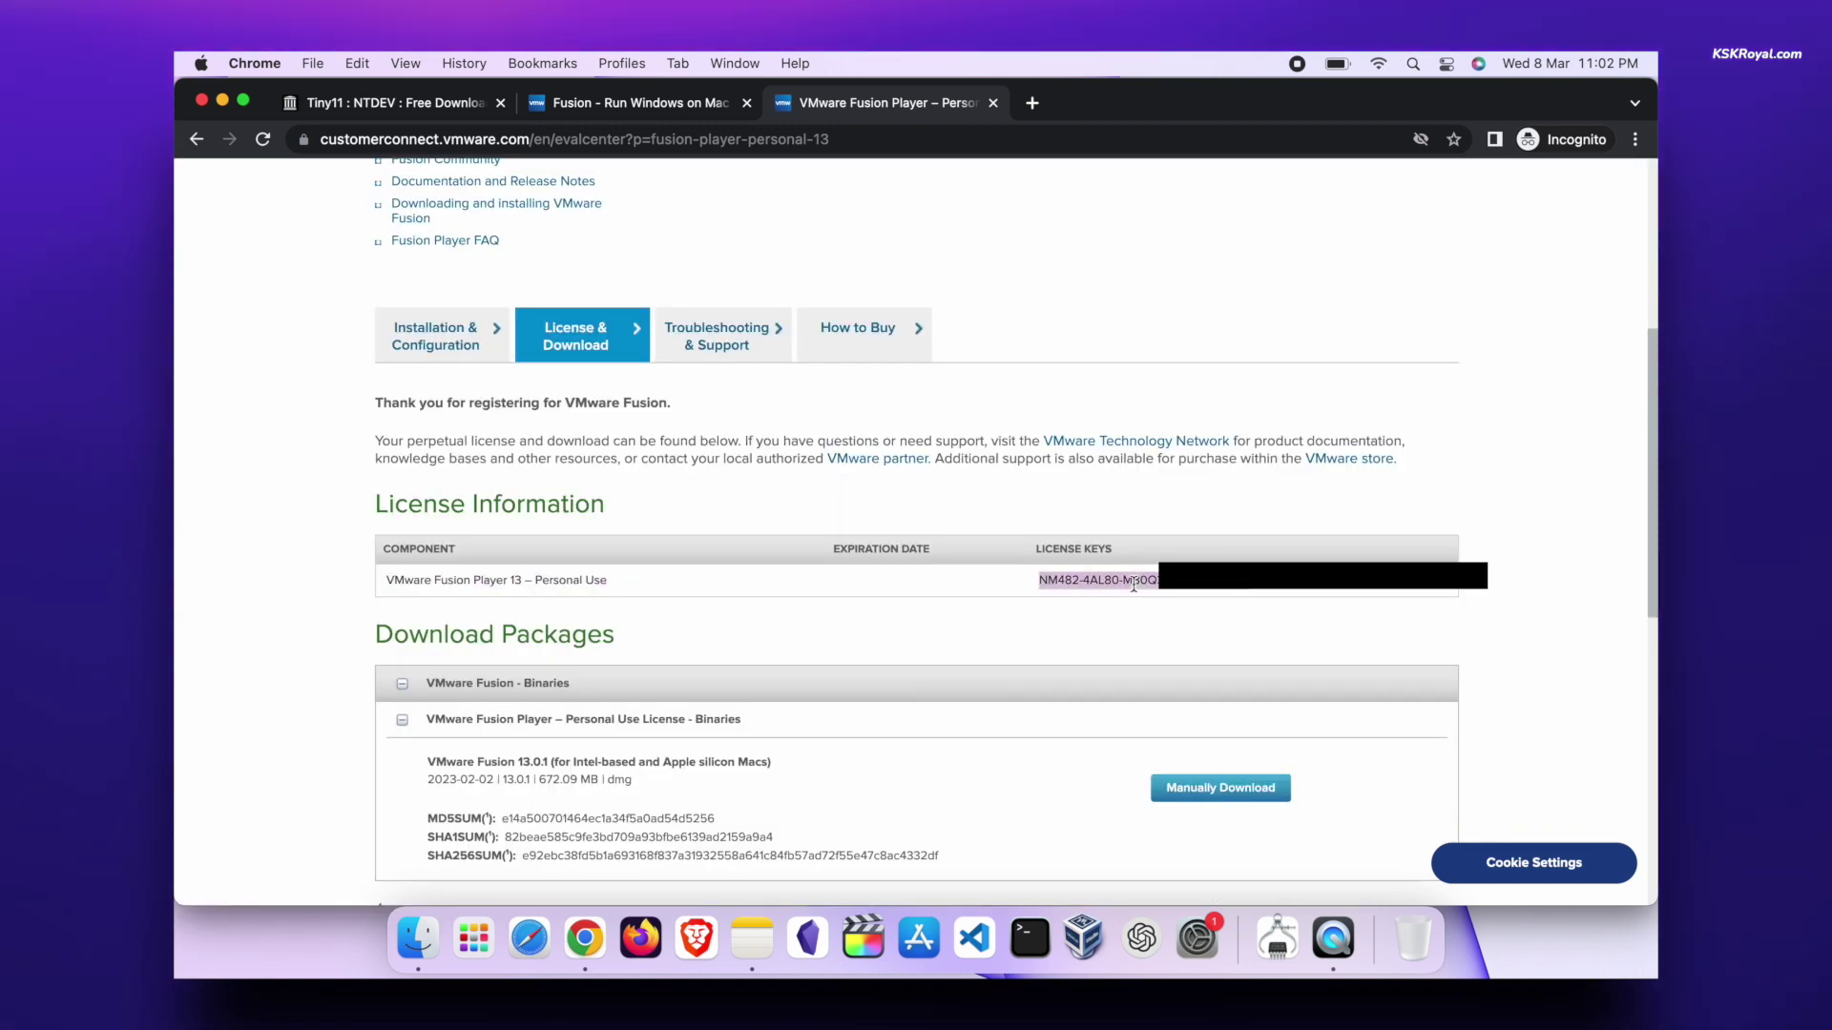
{"action": "scroll", "coordinate": [1133, 584], "scroll_direction": "down", "scroll_amount": 2}
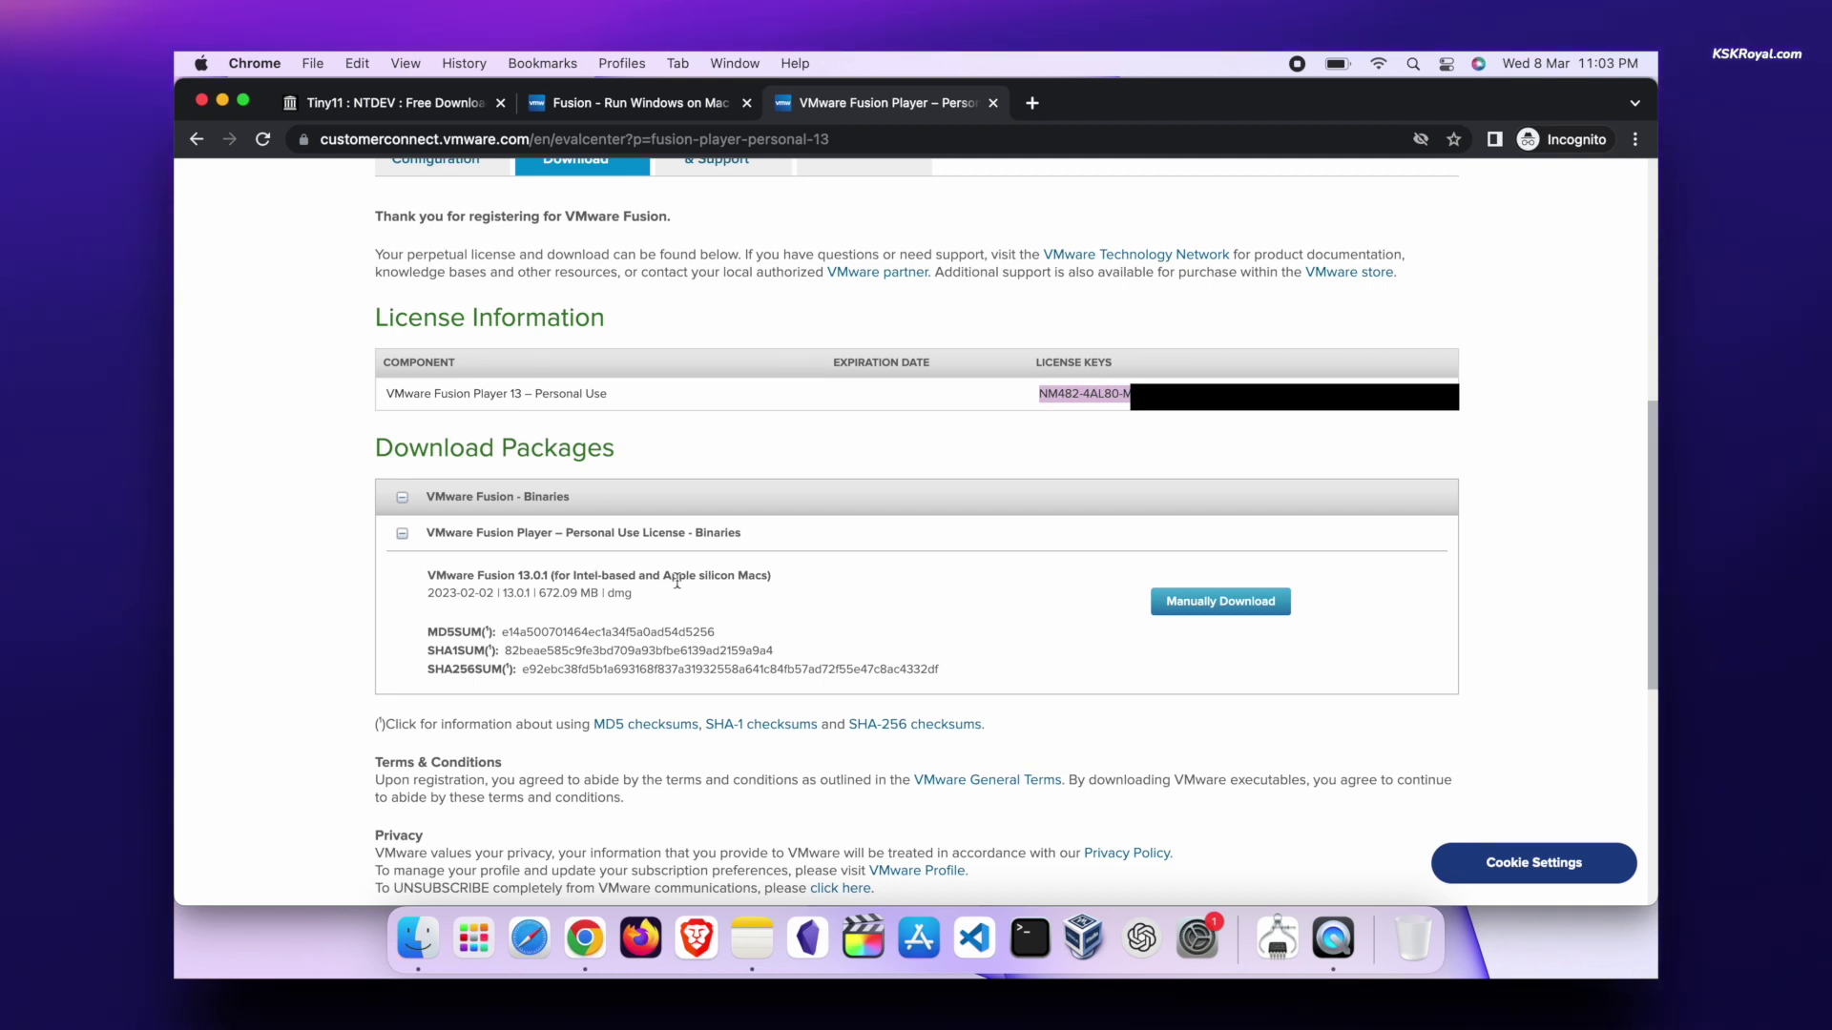
{"action": "left_click", "coordinate": [1277, 603]}
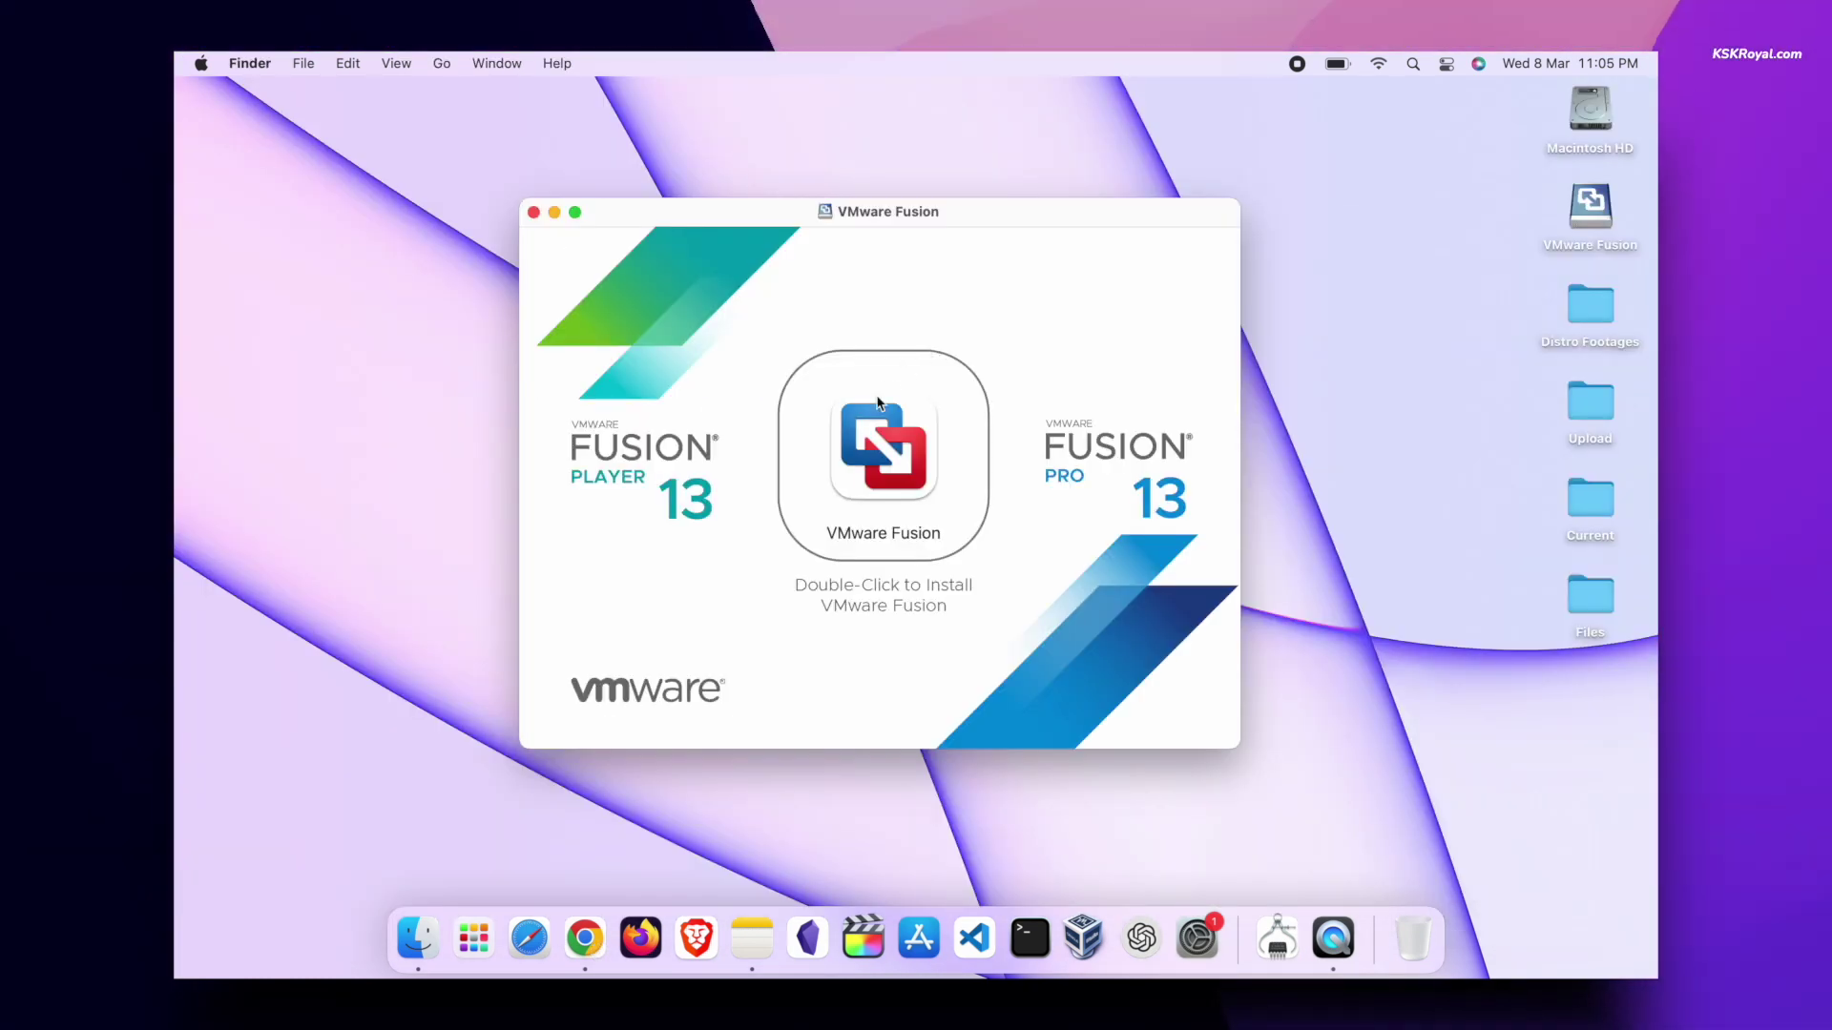
- Open the Fusion disk image, approve the Gatekeeper prompt and enter the administrator password
{"action": "left_click", "coordinate": [879, 403]}
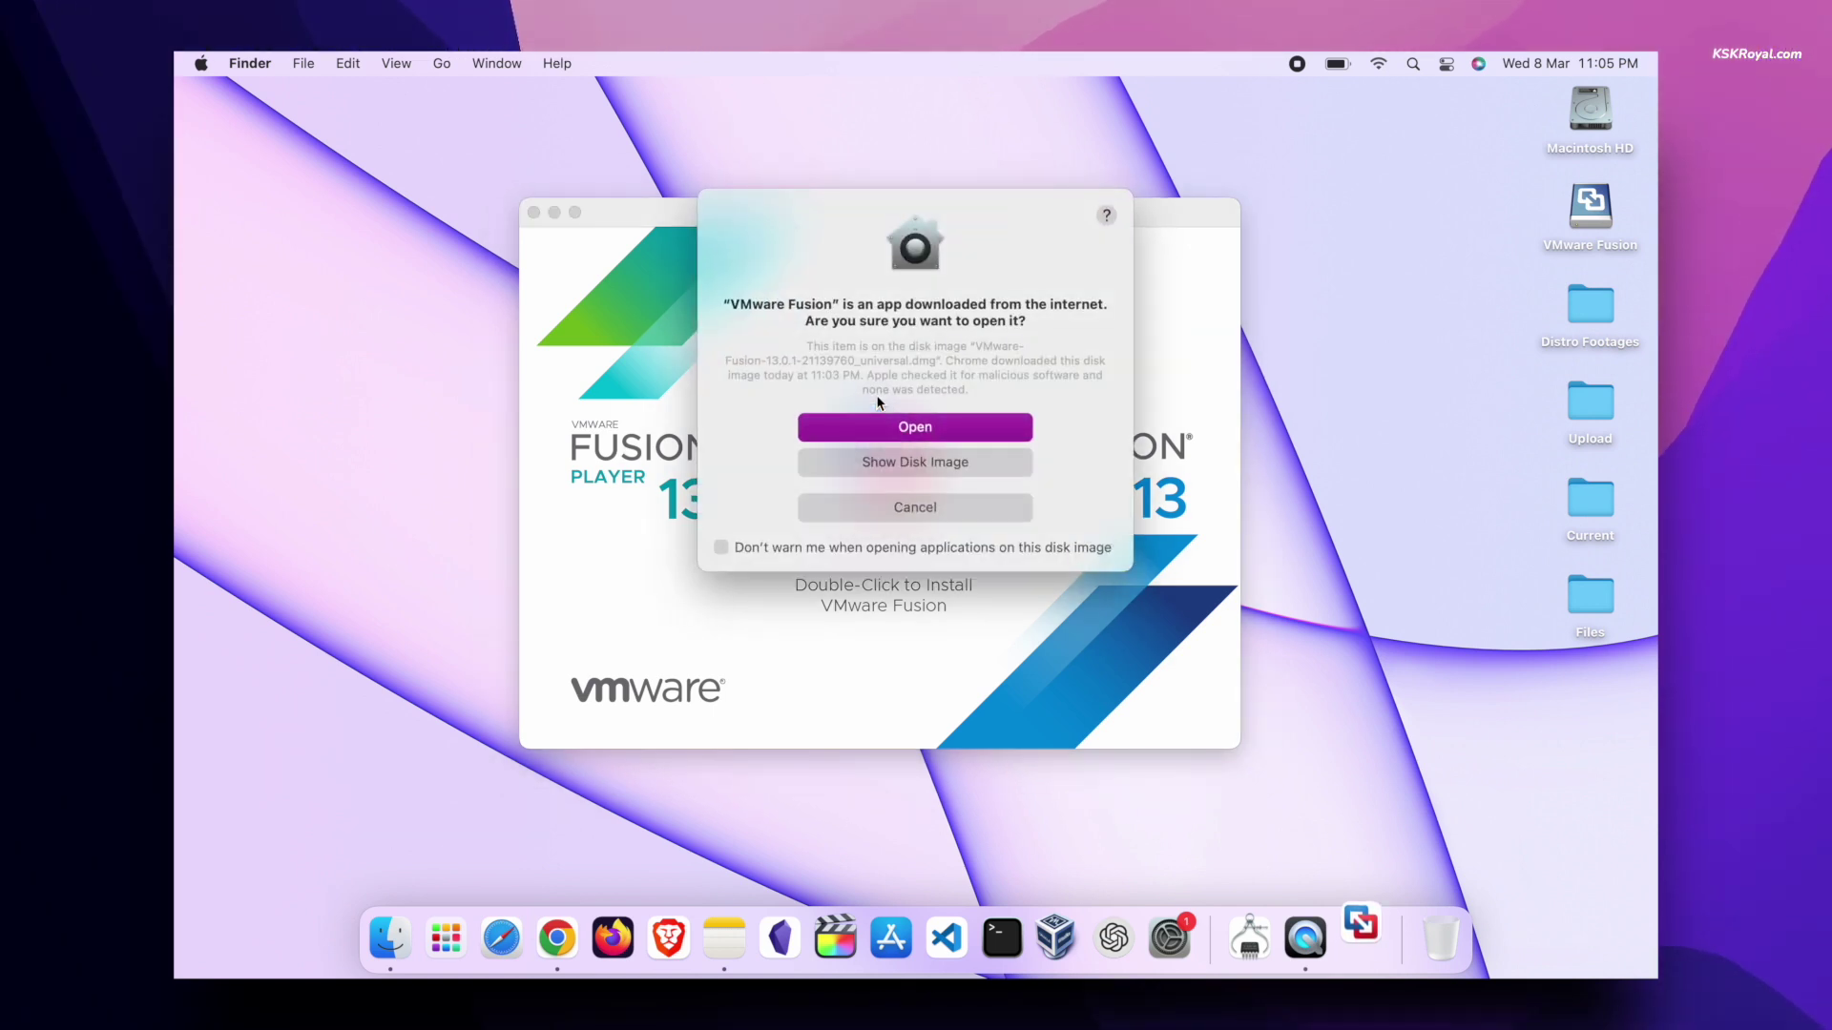
{"action": "left_click", "coordinate": [893, 437]}
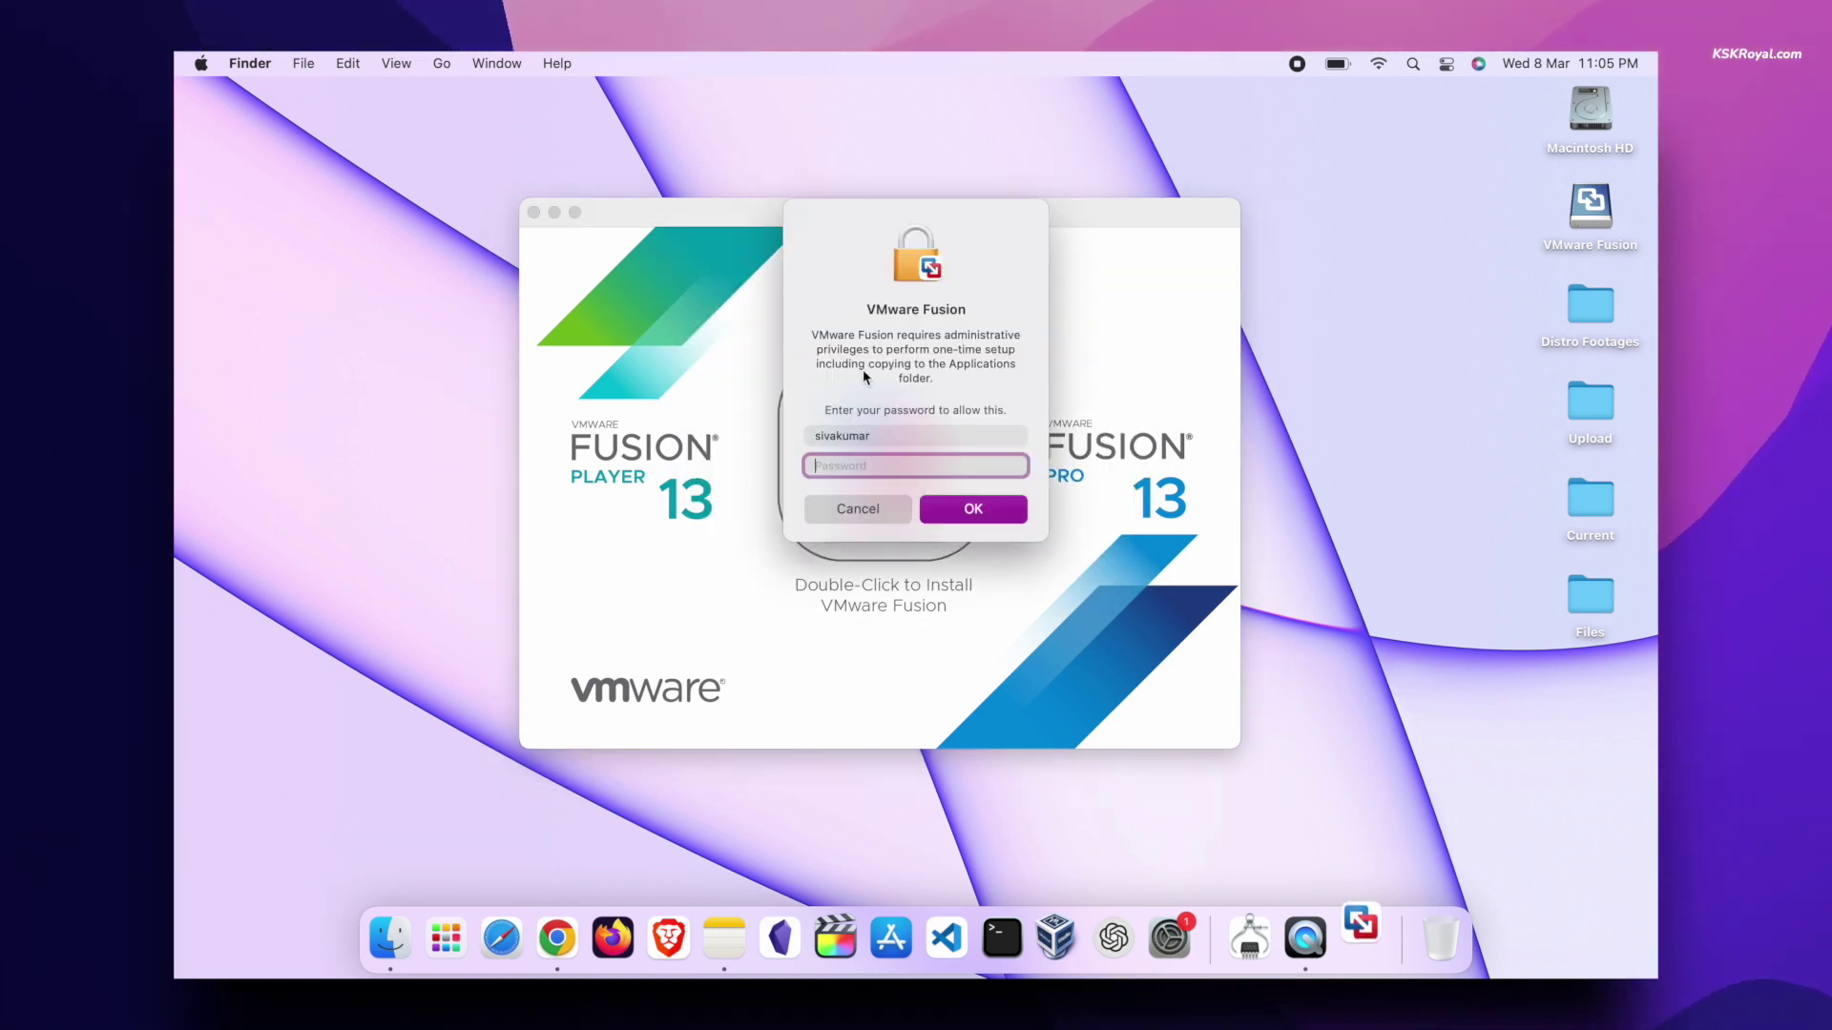
{"action": "type", "text": "••••••"}
{"action": "key", "text": "Return"}
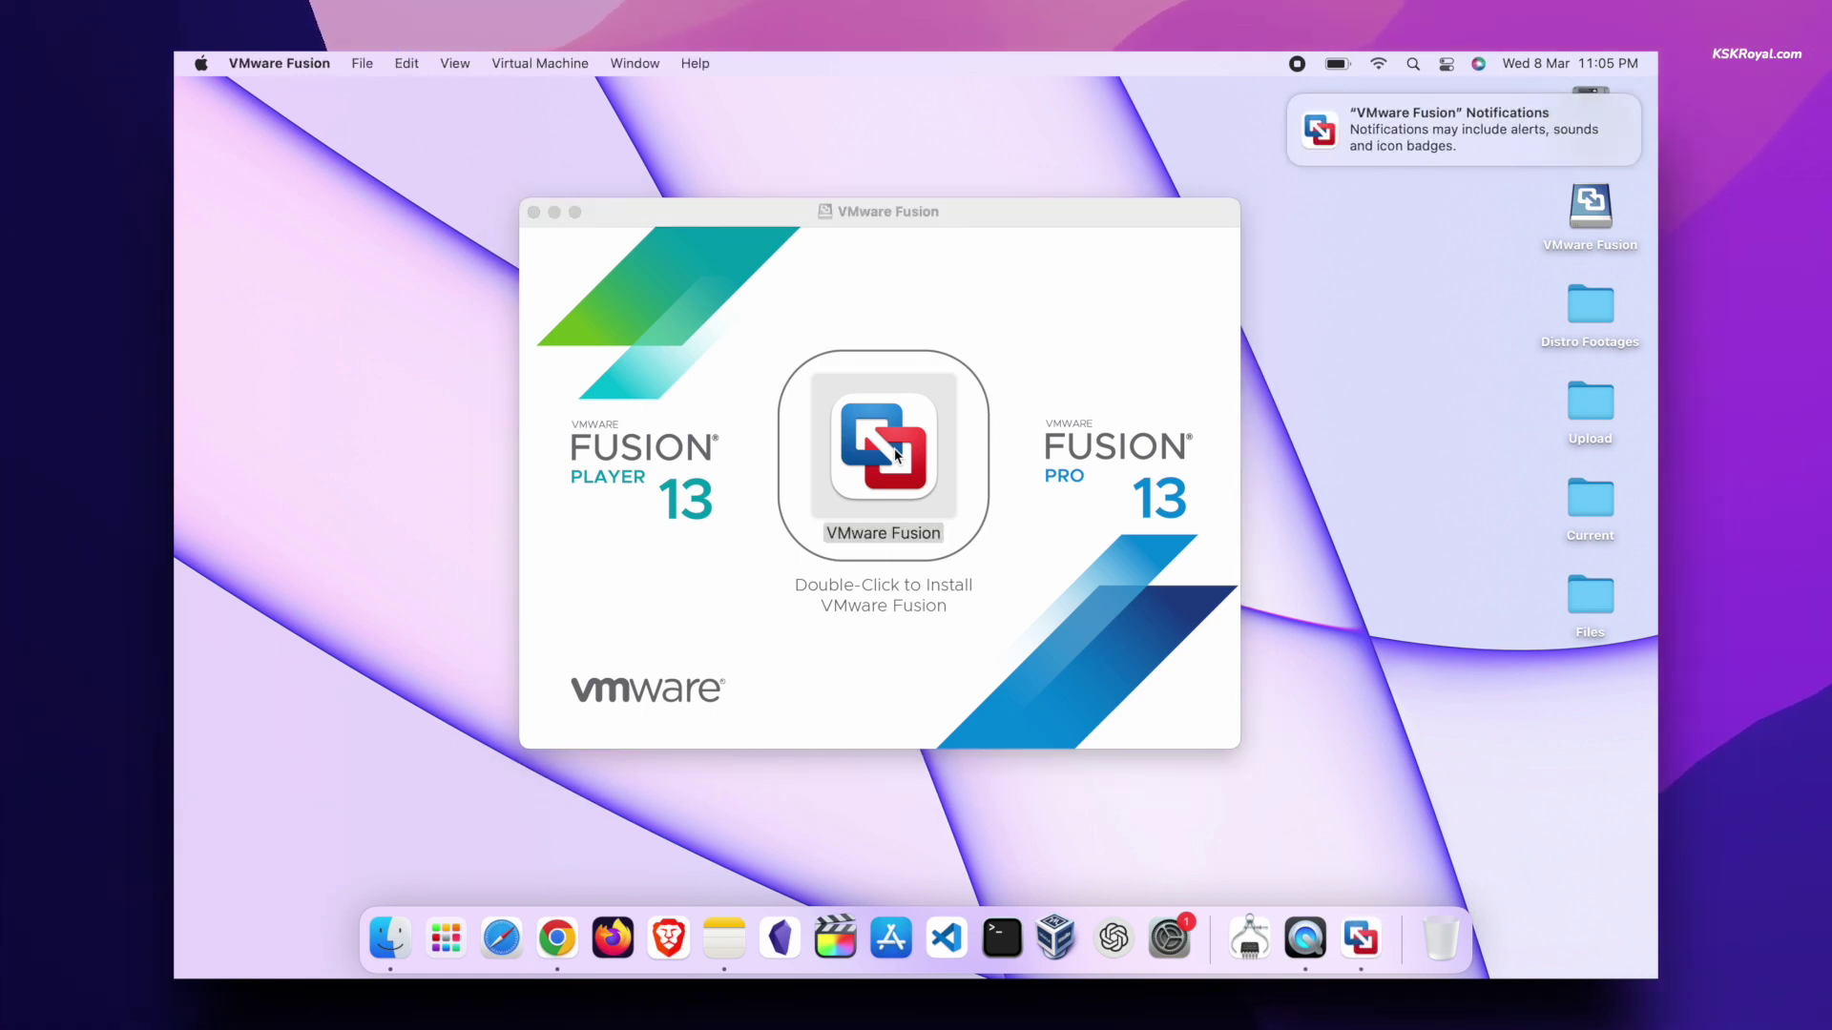
{"action": "left_click", "coordinate": [1000, 223]}
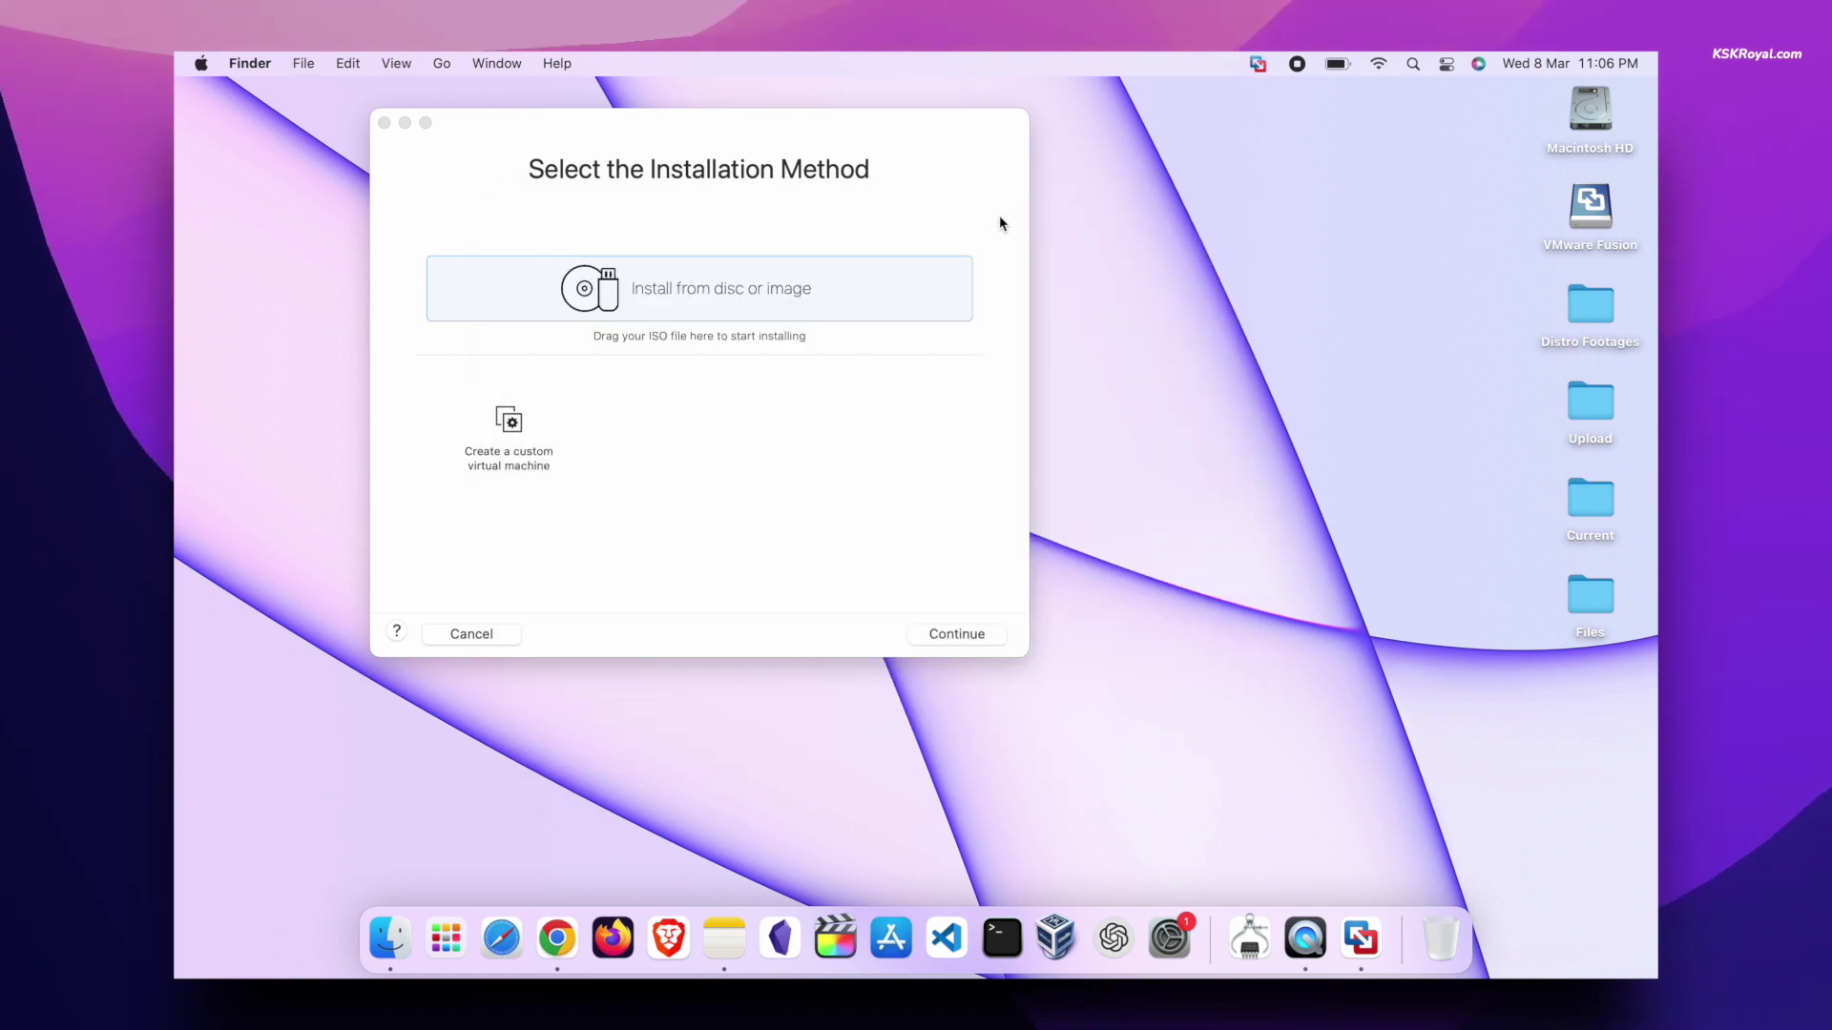
- Eject the mounted VMware Fusion installer disk
{"action": "left_click", "coordinate": [1576, 204]}
{"action": "right_click", "coordinate": [1576, 204]}
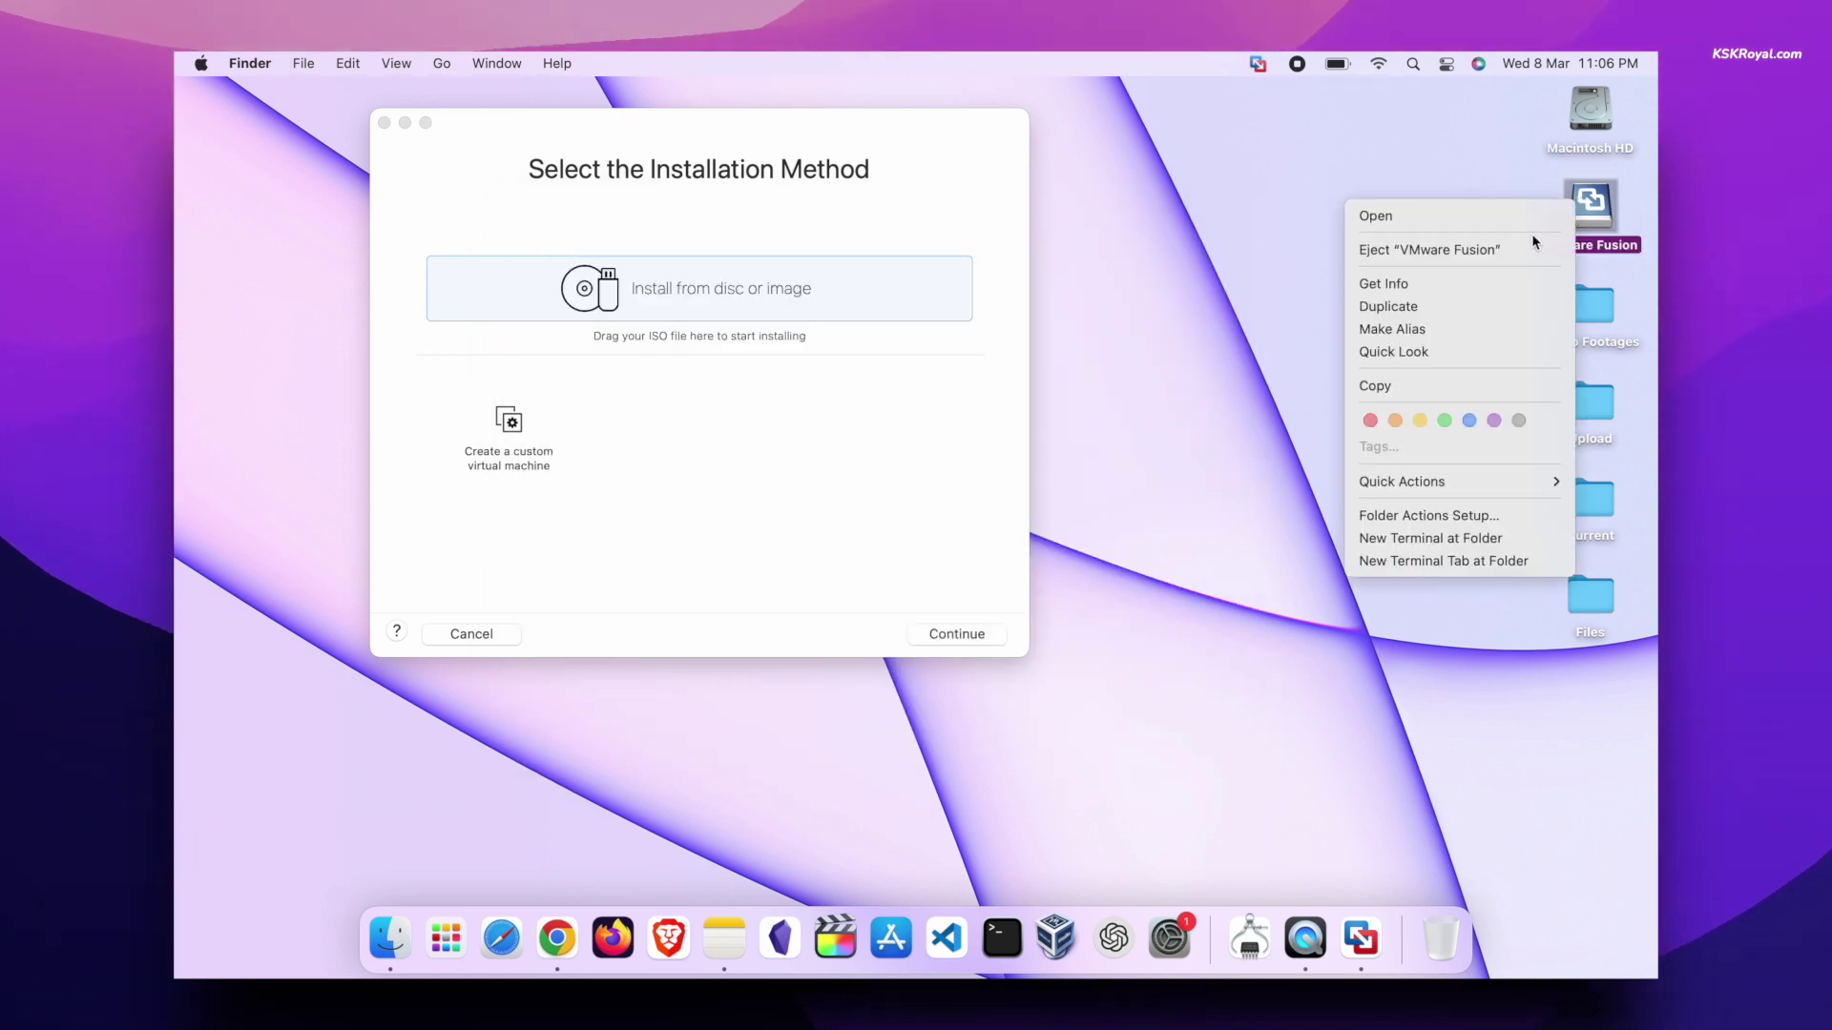
{"action": "left_click", "coordinate": [1432, 249]}
- Start a new VM installing from the disc image tiny11a64 r1.iso
{"action": "left_click_drag", "start_coordinate": [850, 135], "coordinate": [1061, 183]}
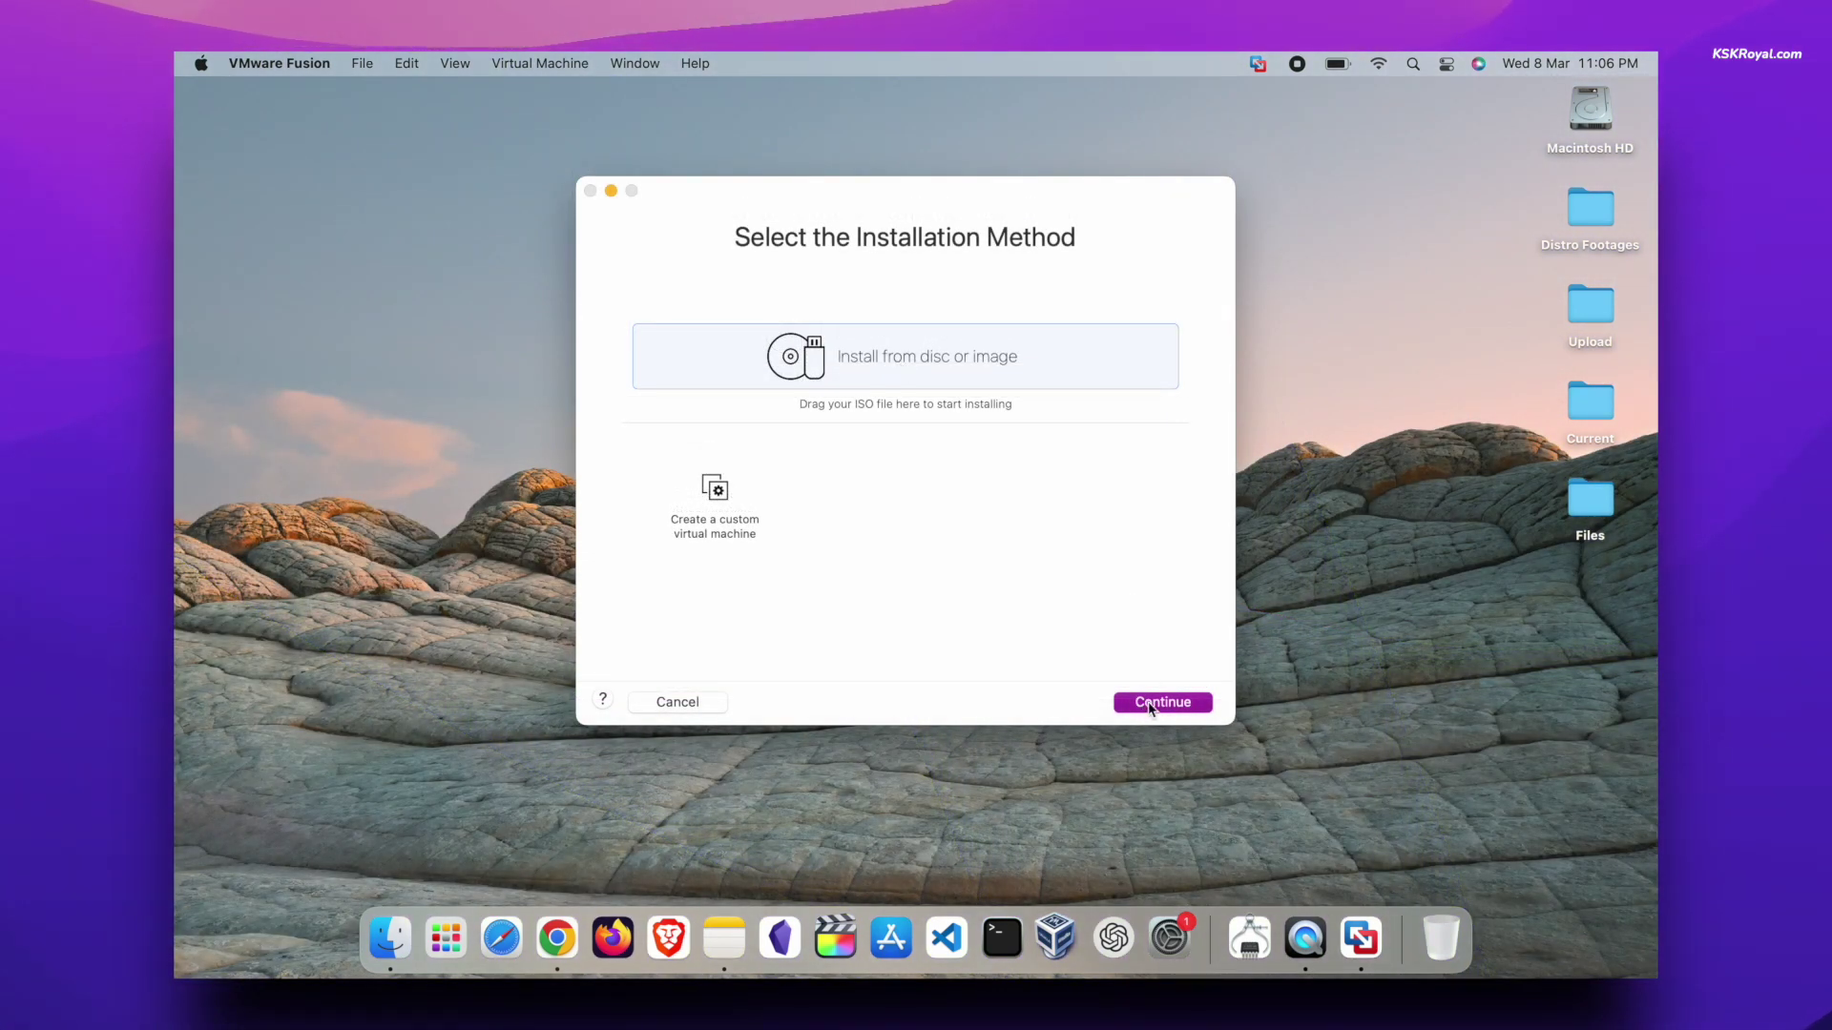
{"action": "left_click", "coordinate": [1148, 706]}
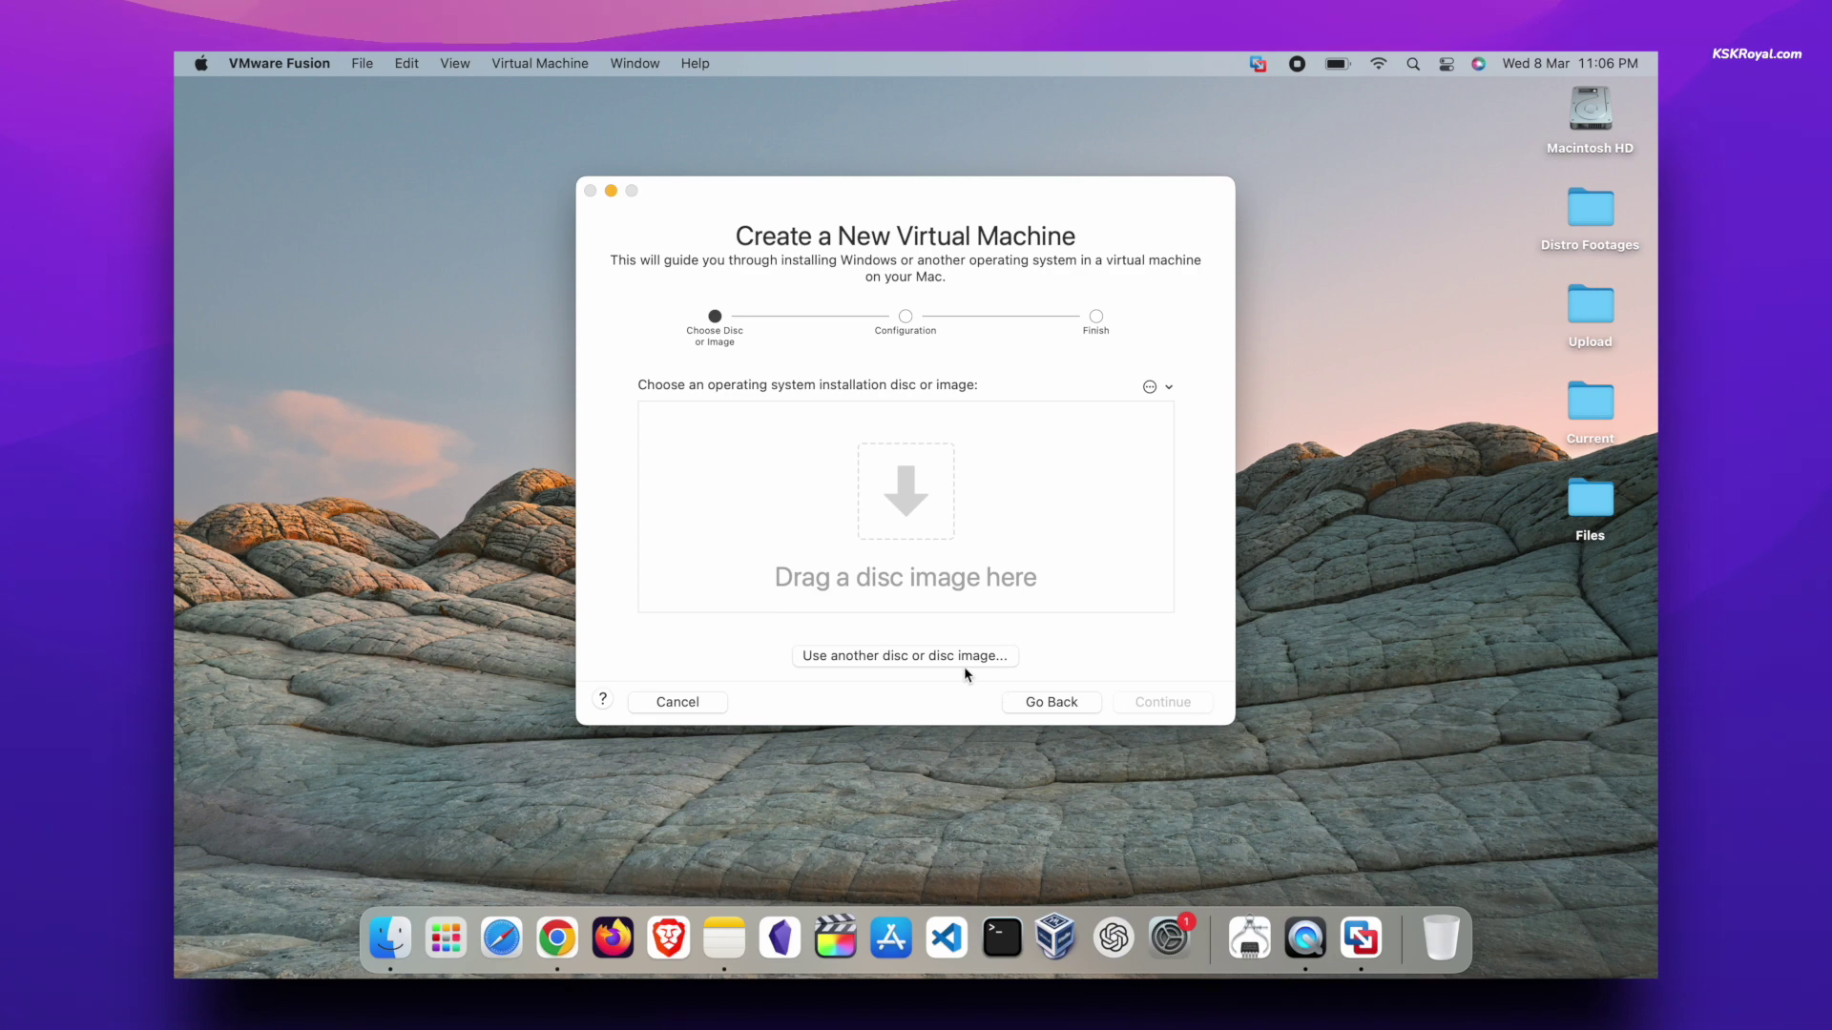
{"action": "left_click", "coordinate": [939, 663]}
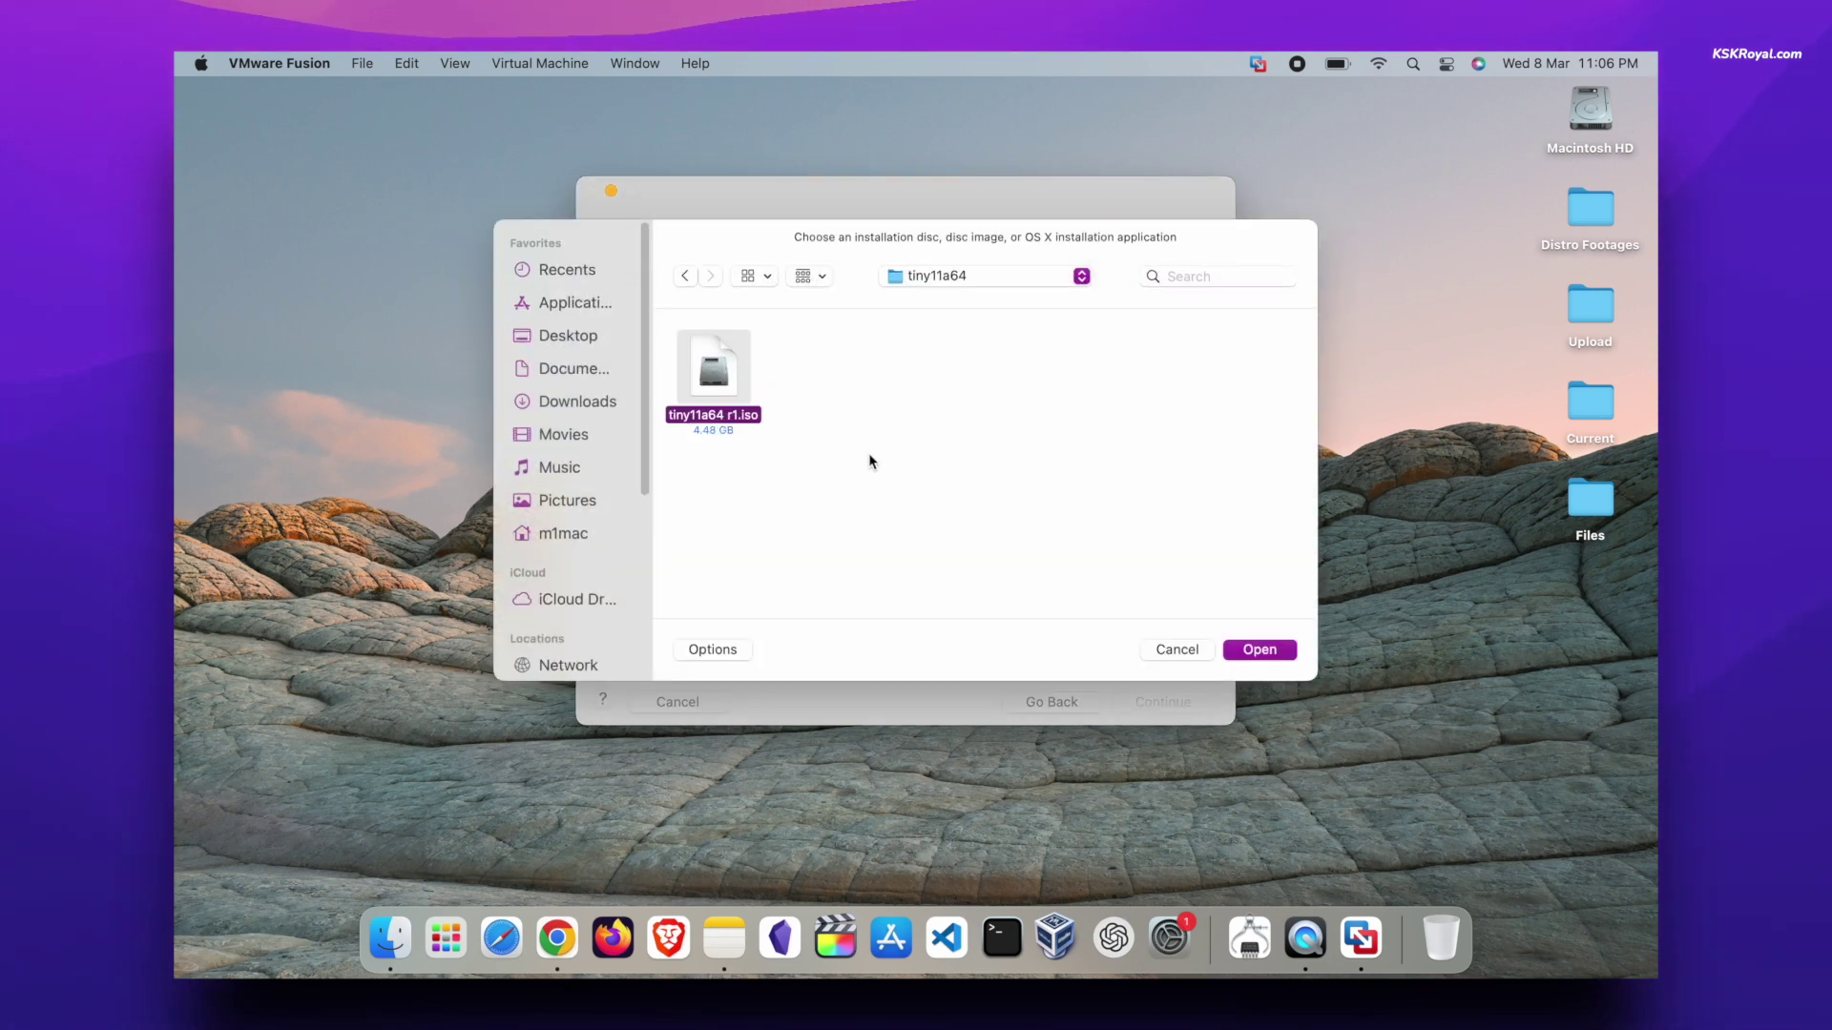
{"action": "left_click", "coordinate": [1258, 650]}
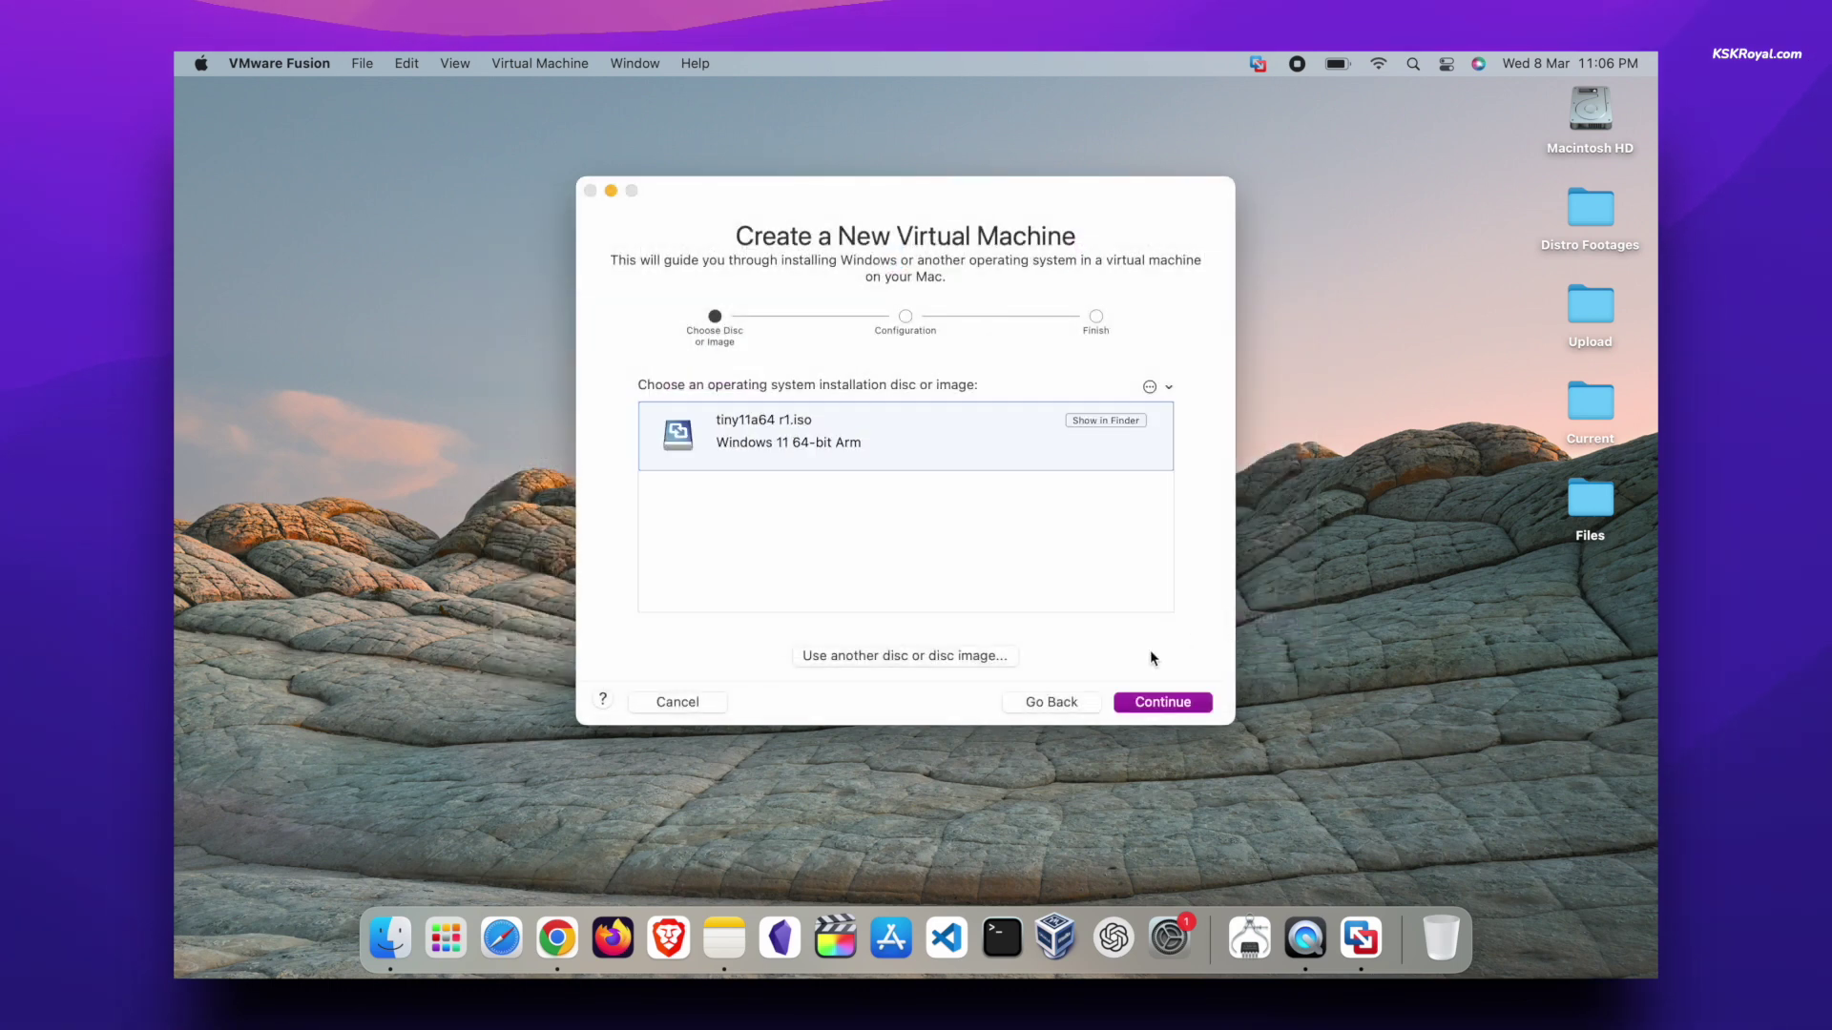
- Keep UEFI firmware and set a TPM-only encryption password, not remembered in Keychain
{"action": "left_click", "coordinate": [1164, 706]}
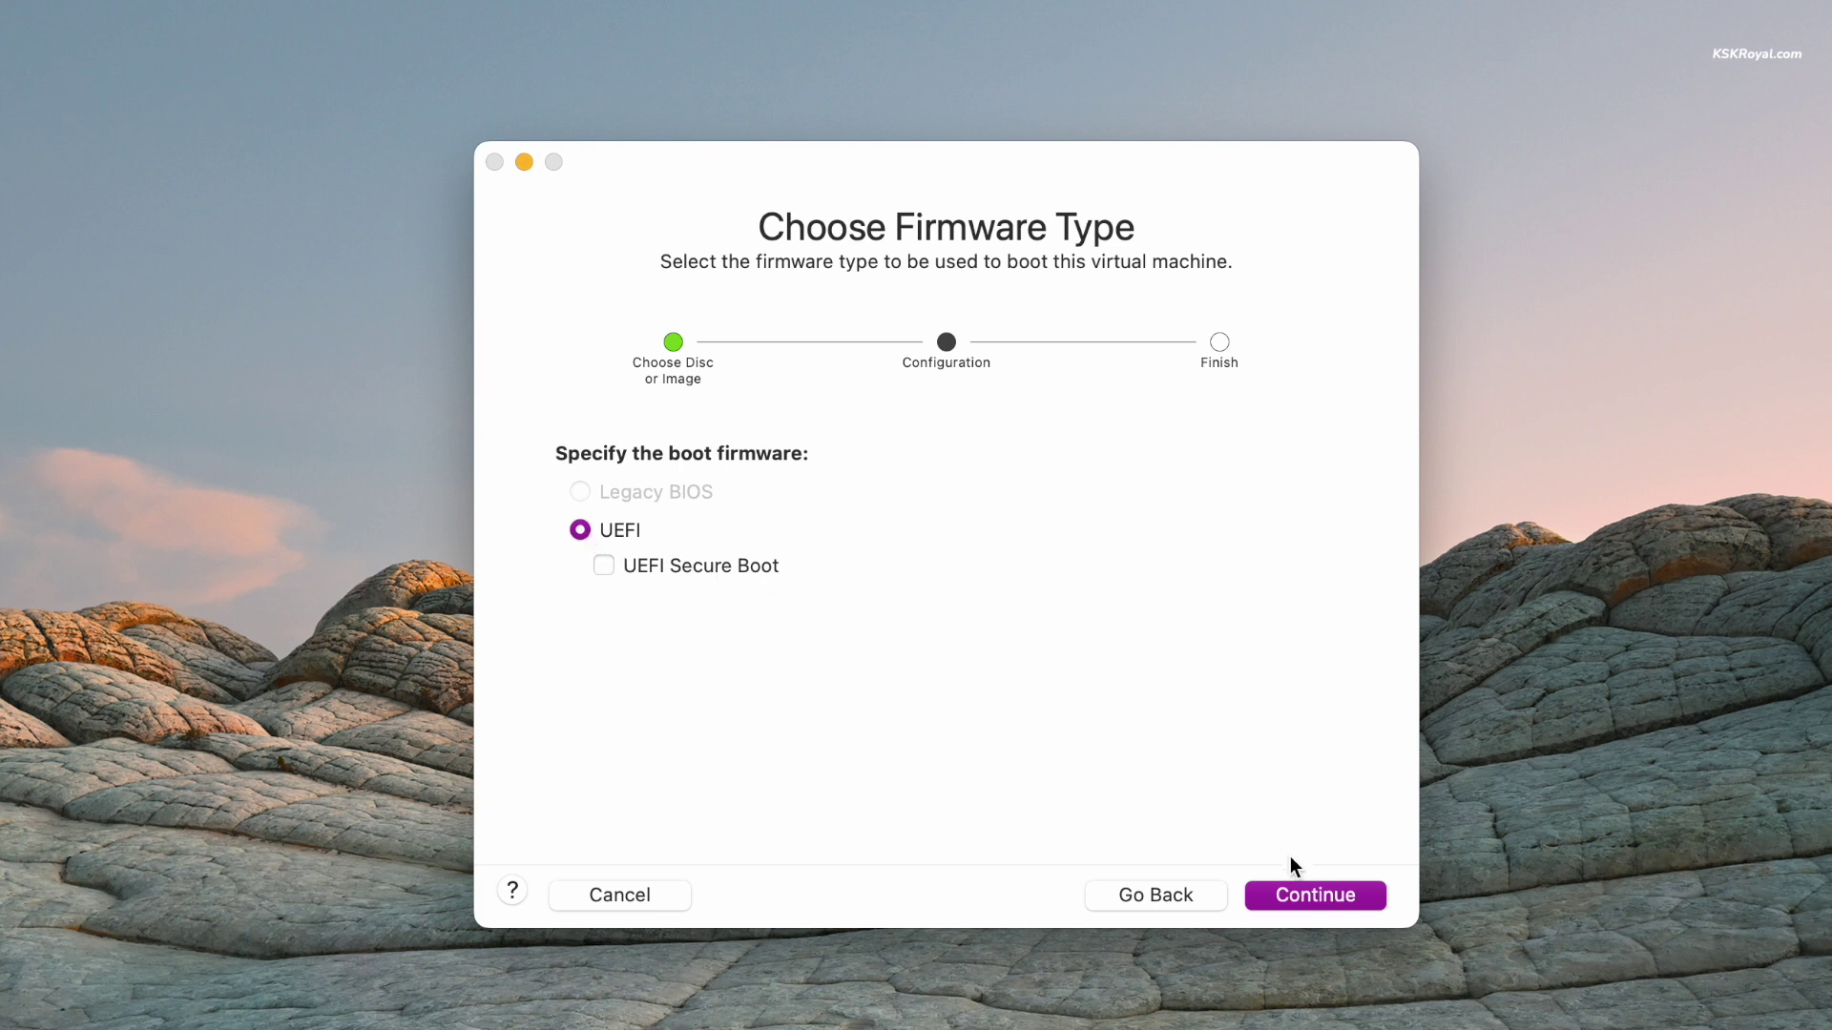
{"action": "left_click", "coordinate": [1303, 887]}
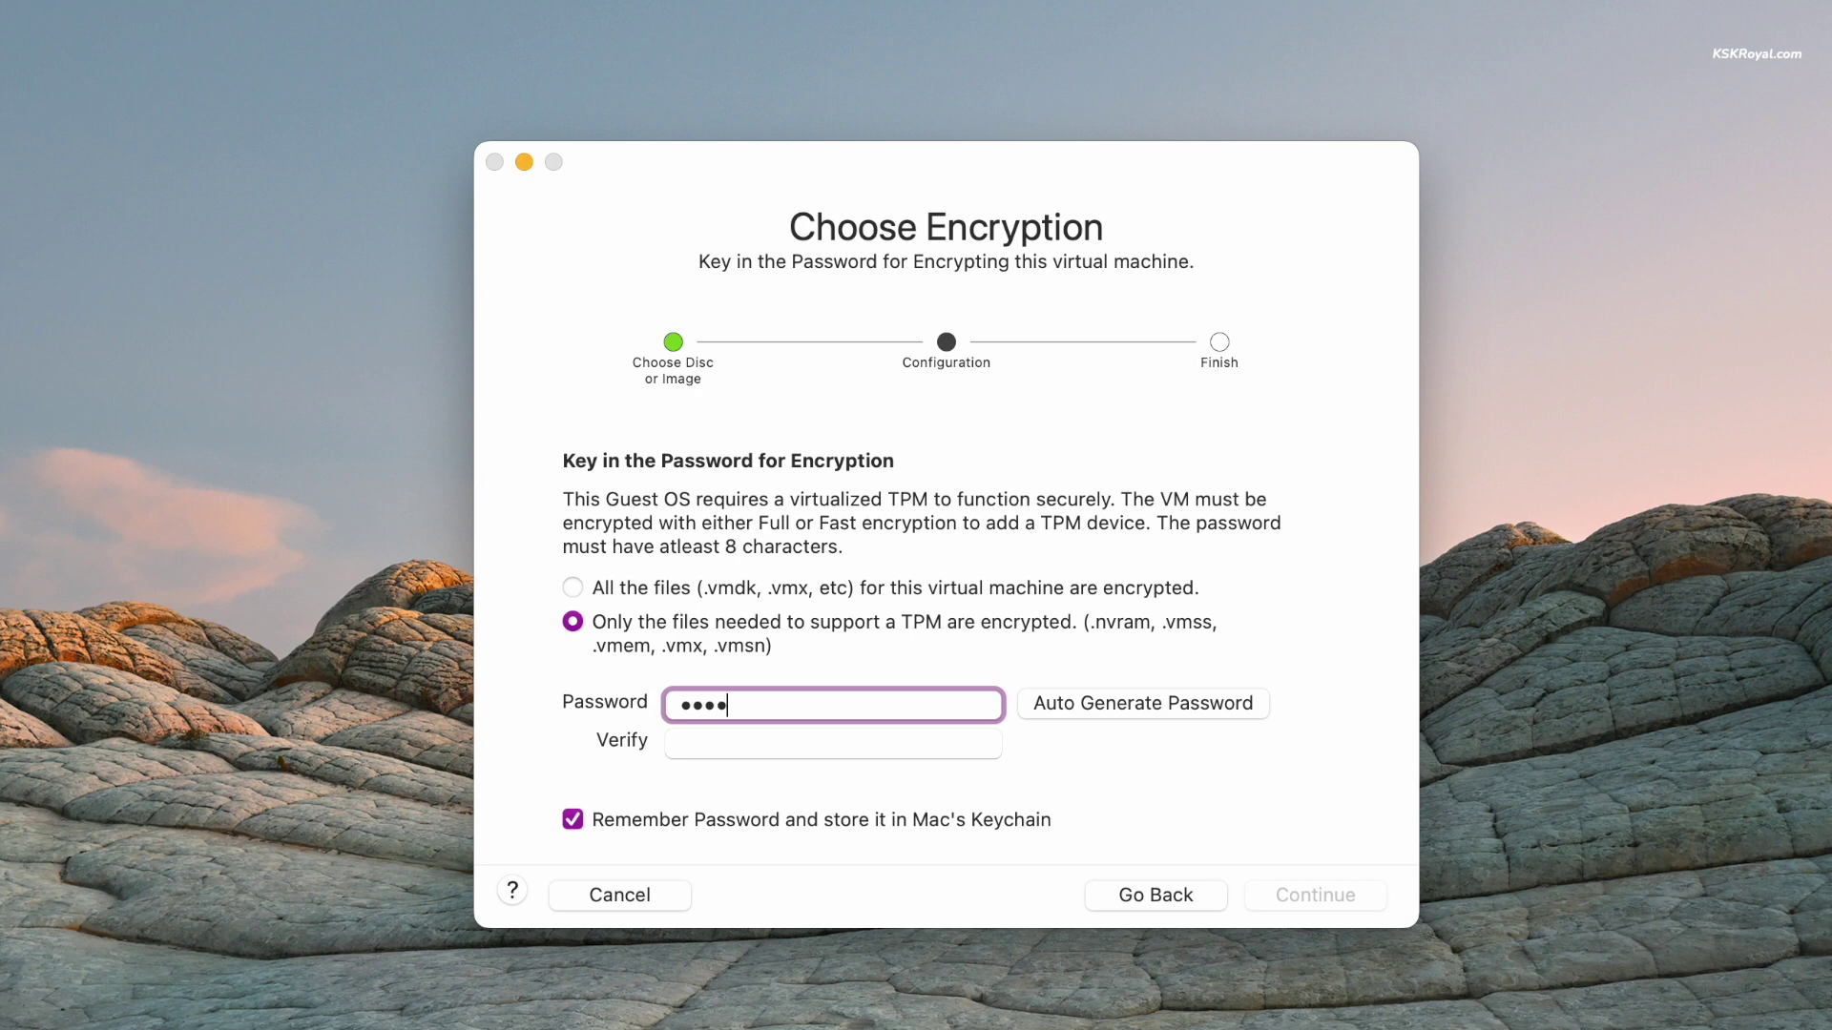
{"action": "left_click", "coordinate": [833, 743]}
{"action": "type", "text": "1"}
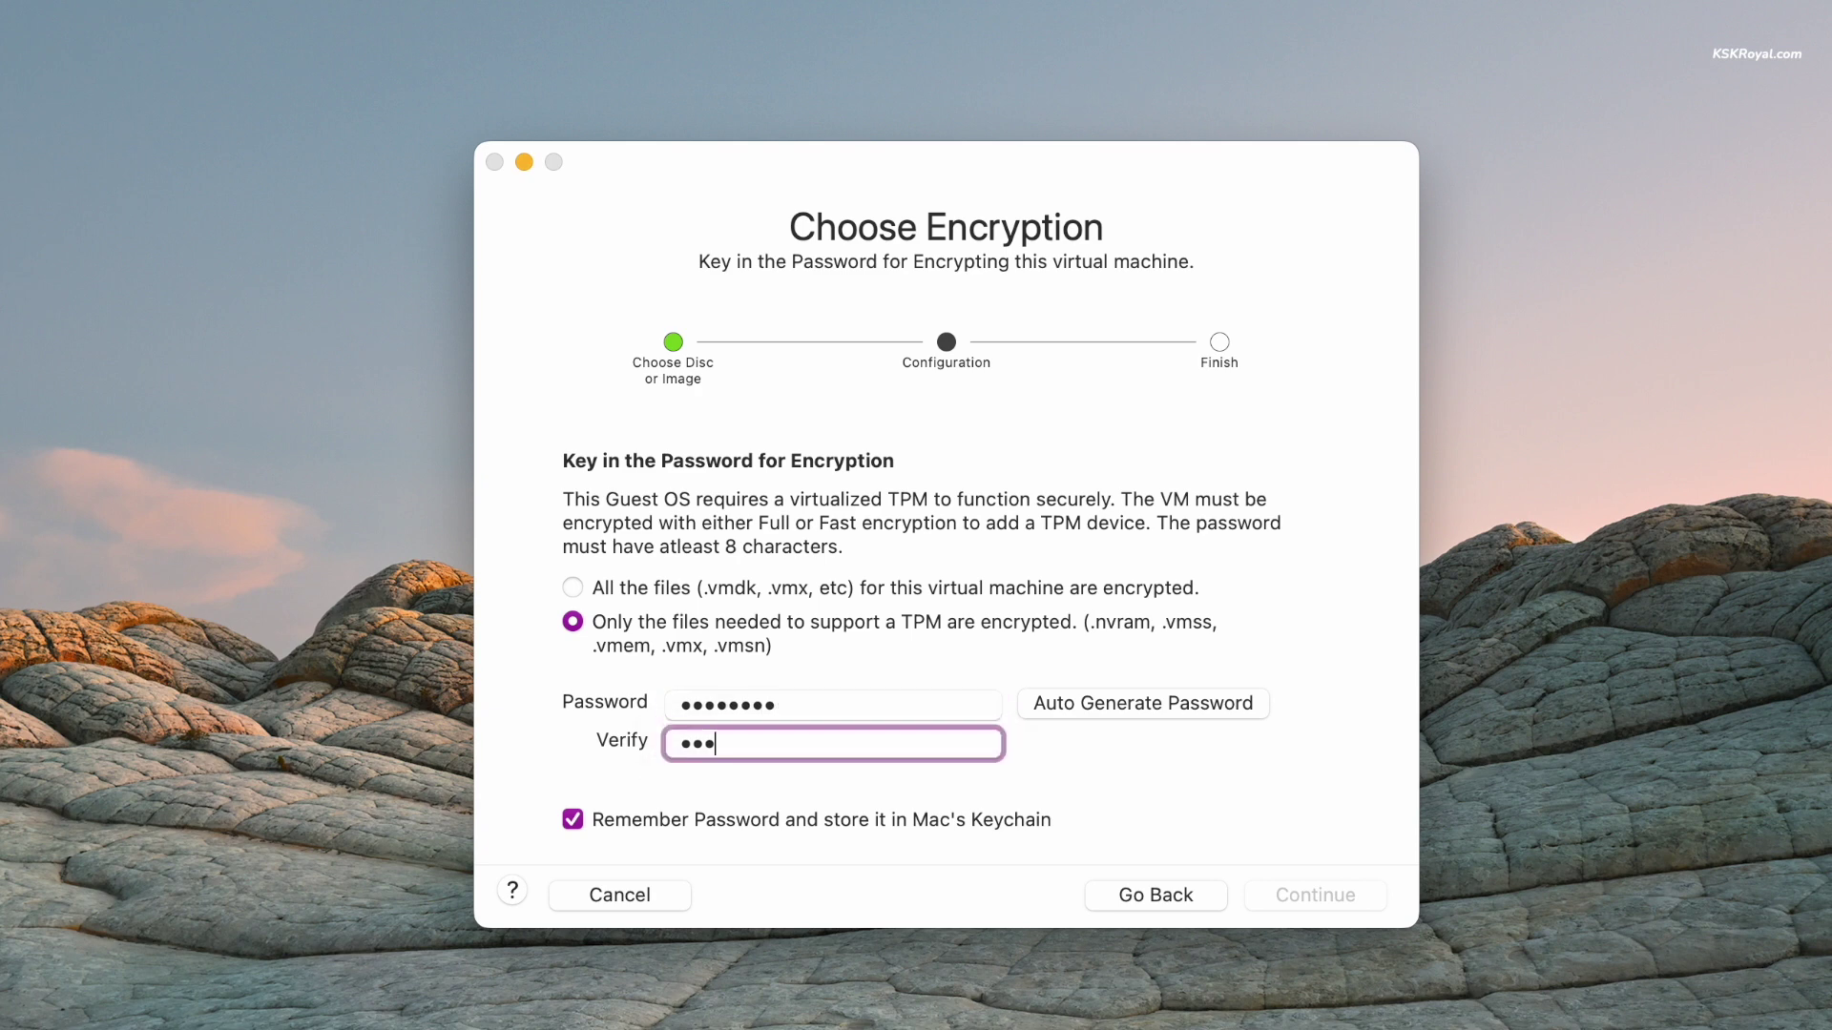
{"action": "type", "text": "2345678"}
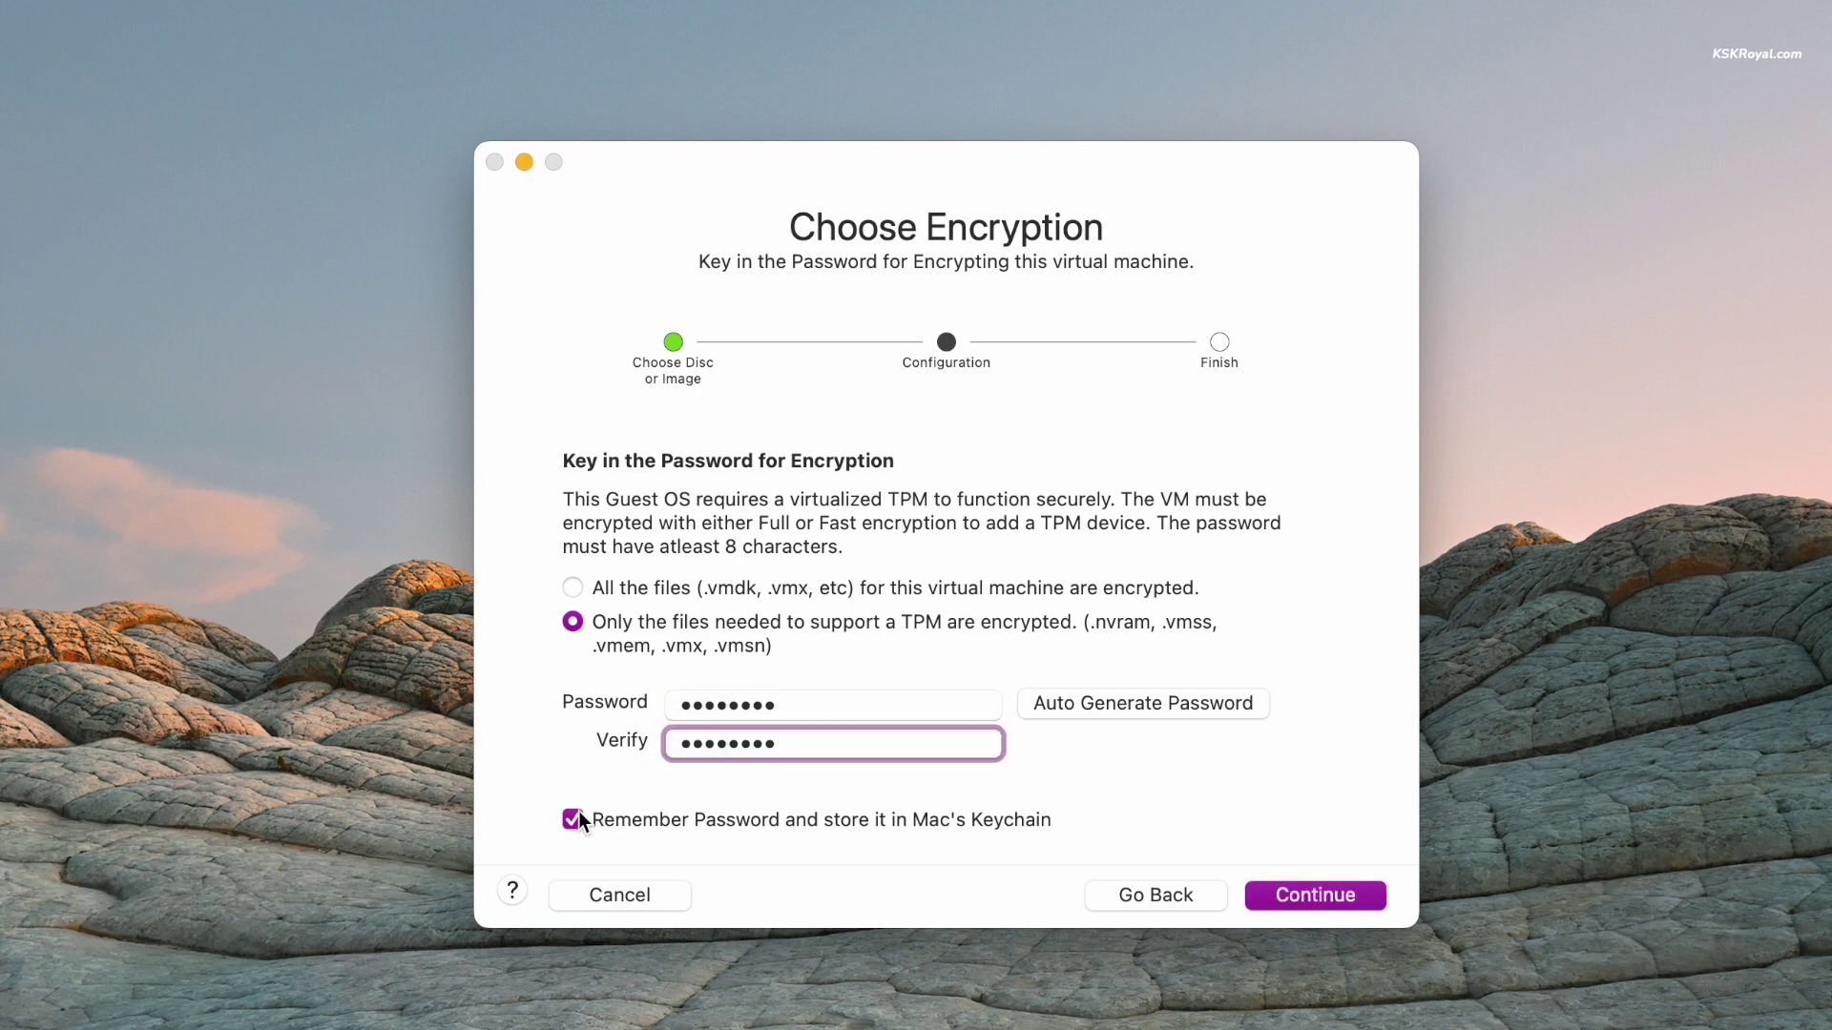
{"action": "left_click", "coordinate": [576, 817]}
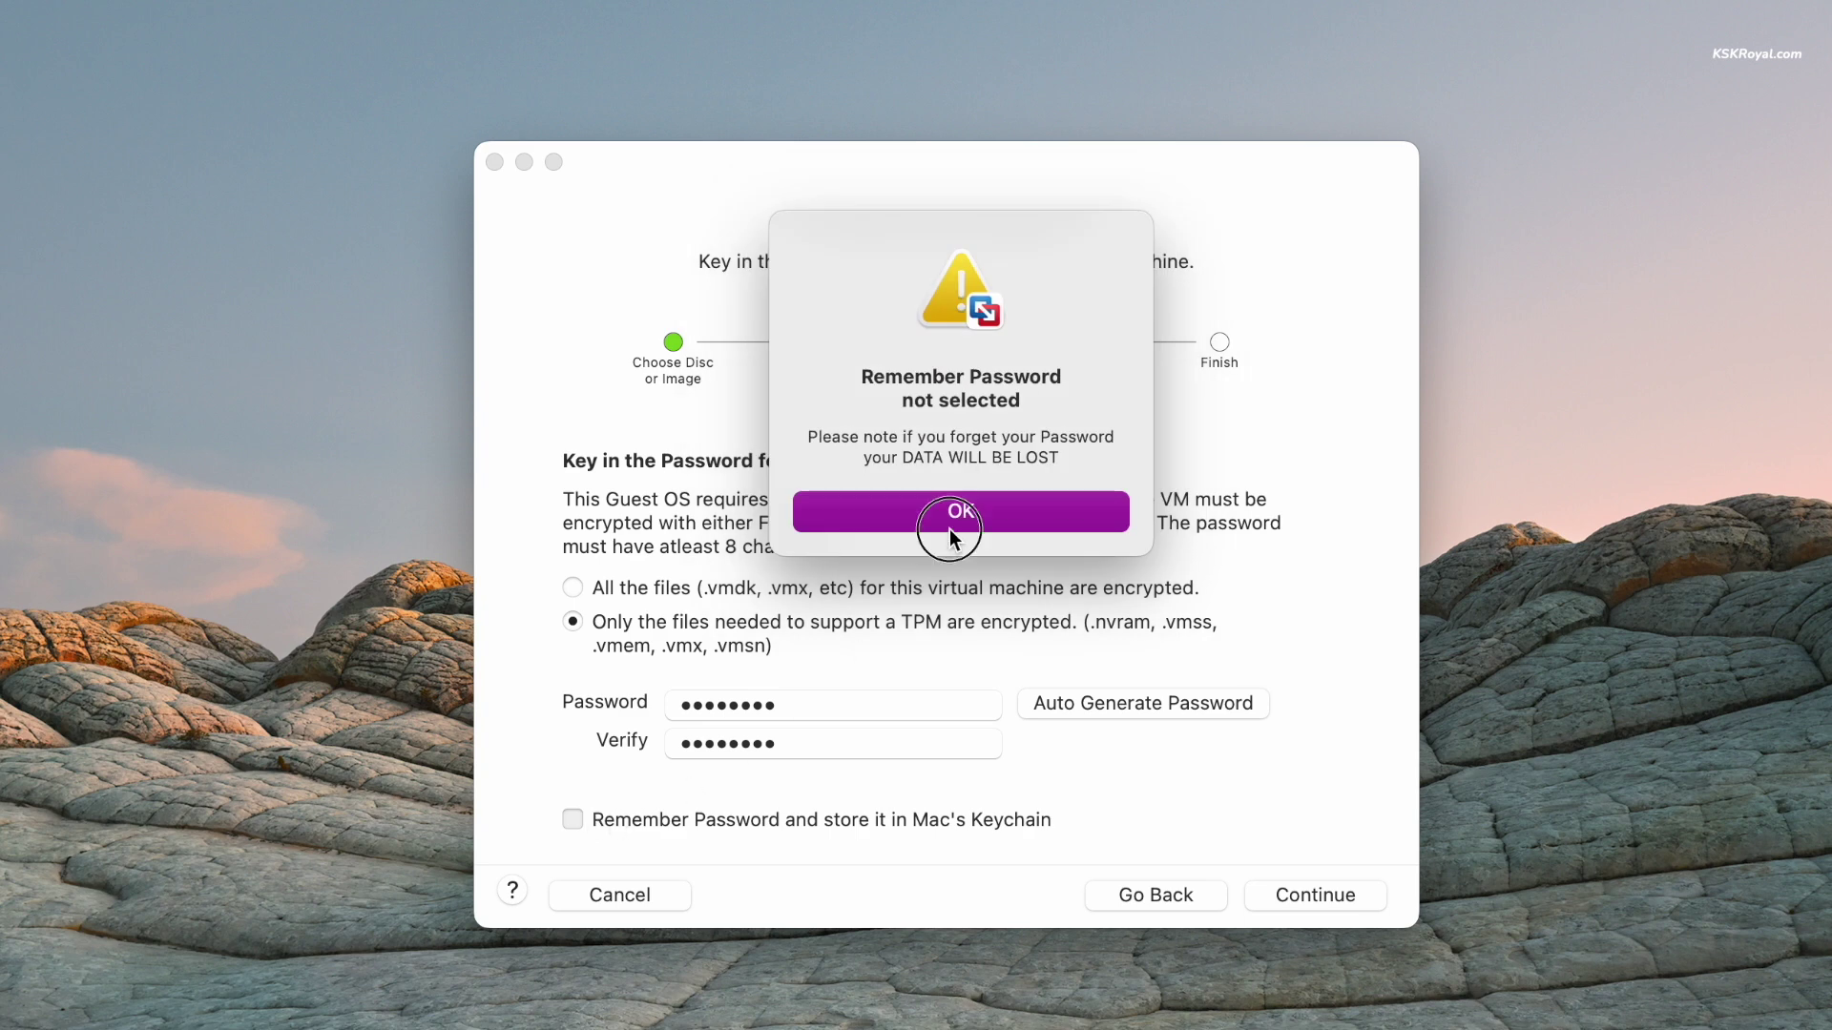
{"action": "left_click", "coordinate": [949, 529]}
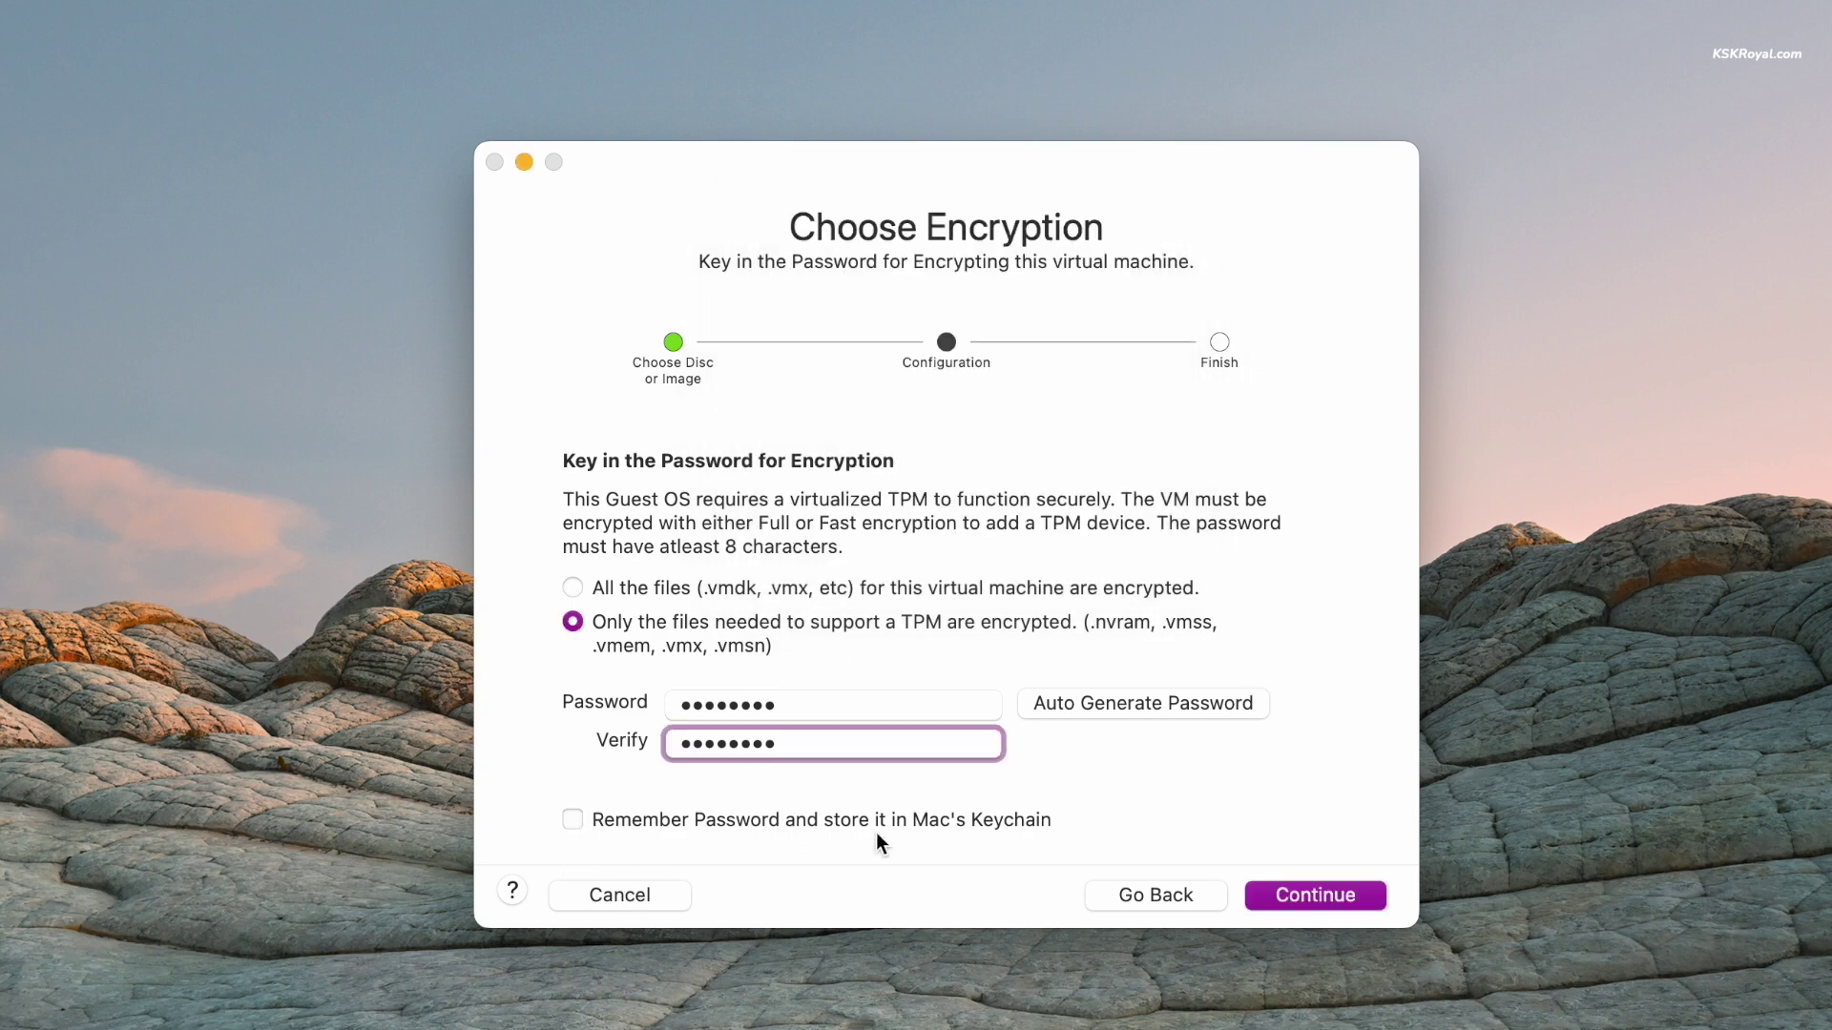
- Finish the wizard, keeping the default VM name Windows 11 64-bit Arm
{"action": "left_click", "coordinate": [1303, 895]}
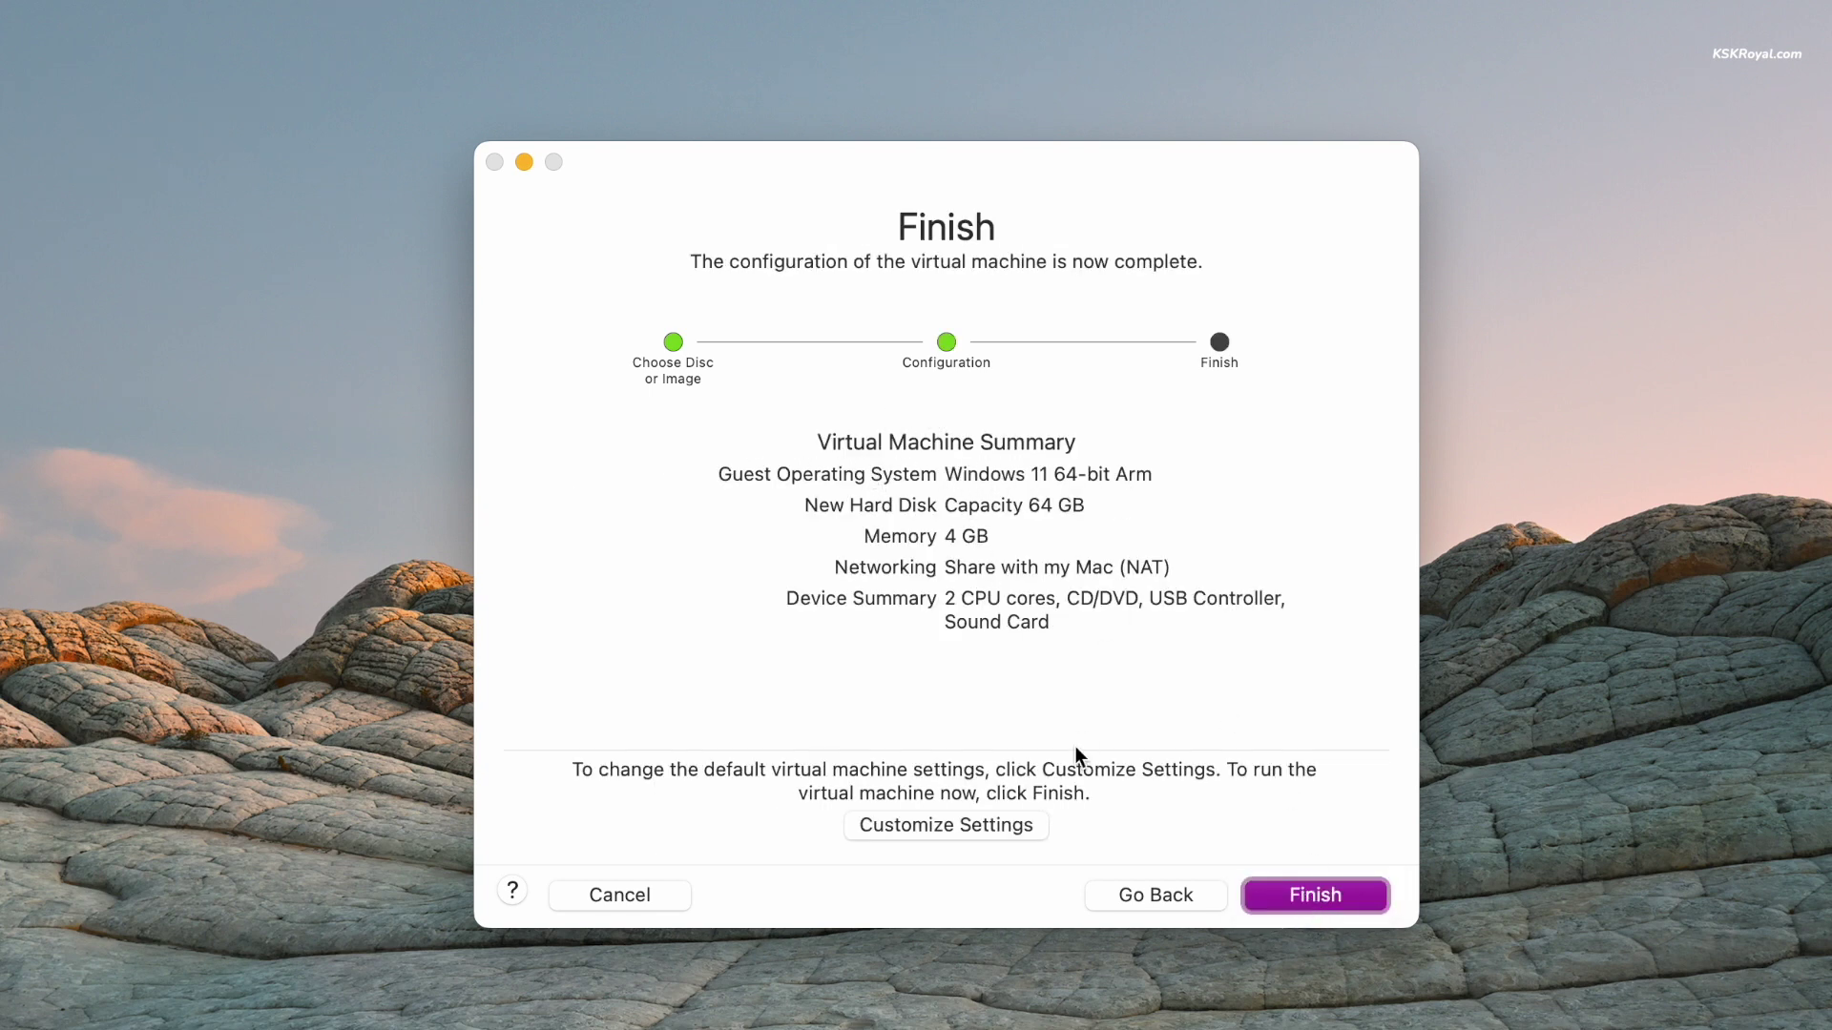
{"action": "left_click", "coordinate": [986, 825]}
{"action": "type", "text": "Windows 11 ARM64"}
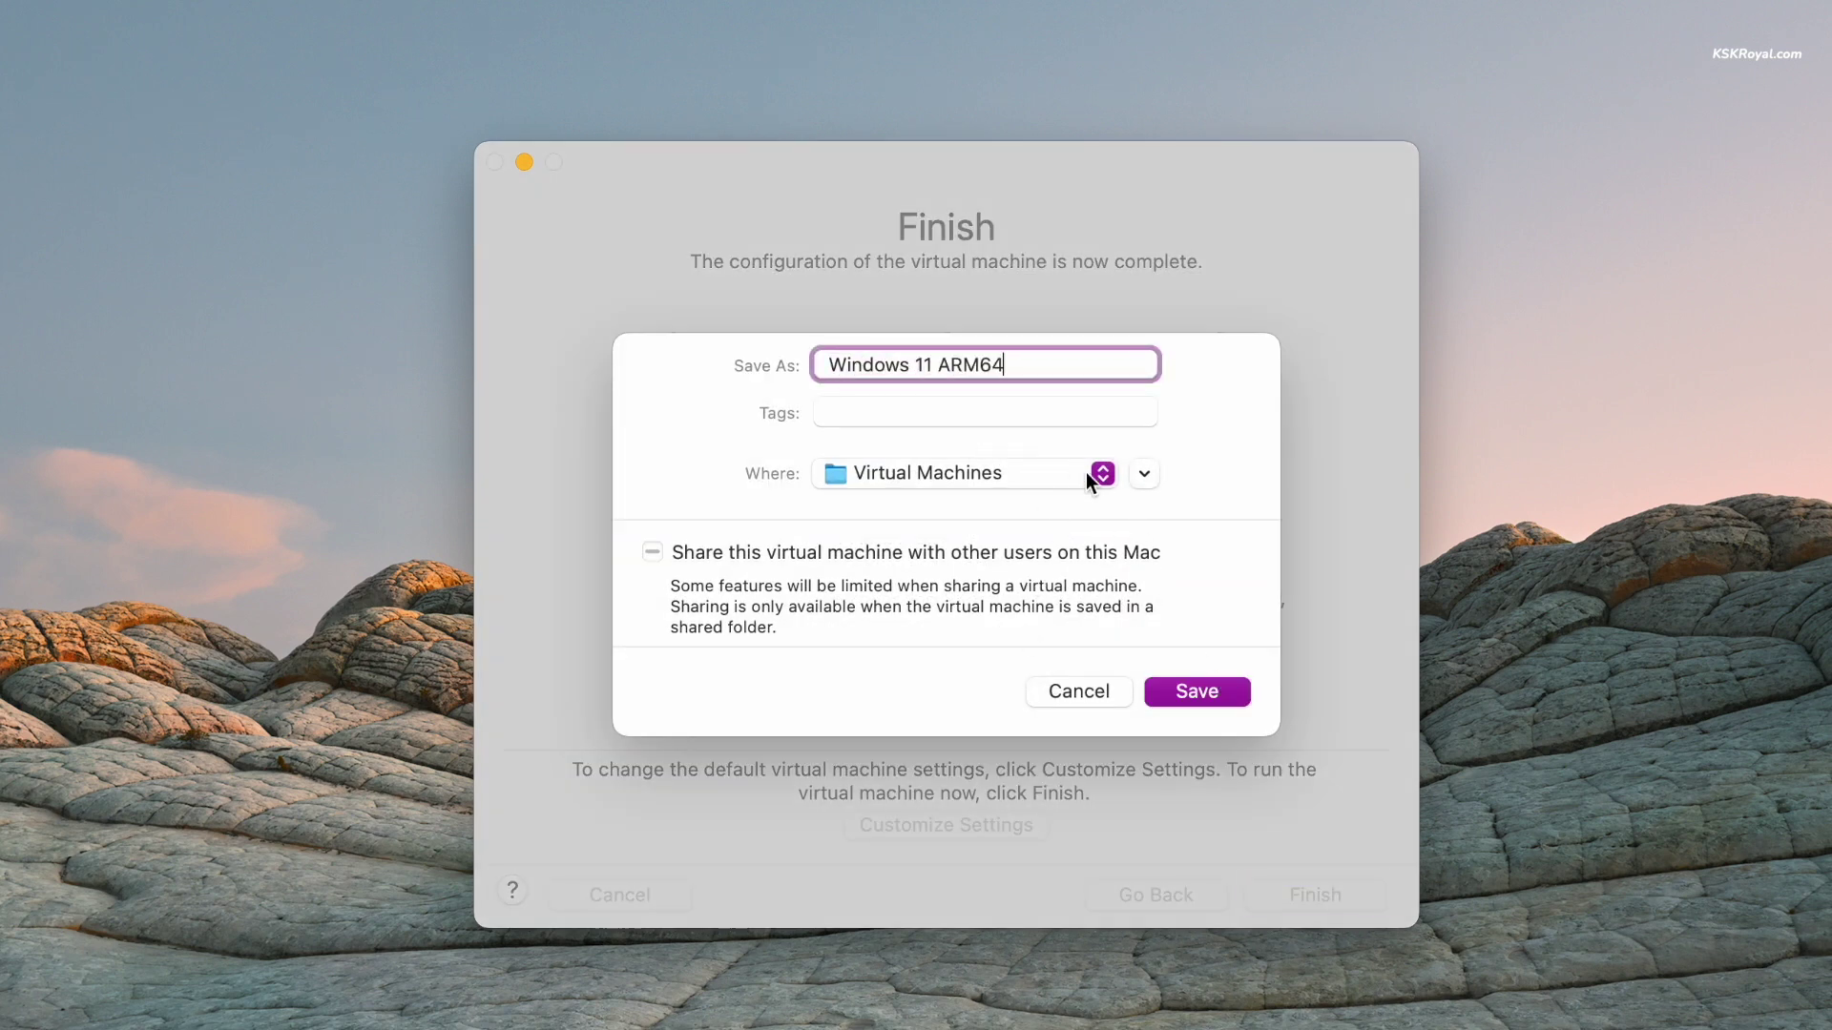
{"action": "left_click", "coordinate": [1144, 473]}
{"action": "key", "text": "super+z"}
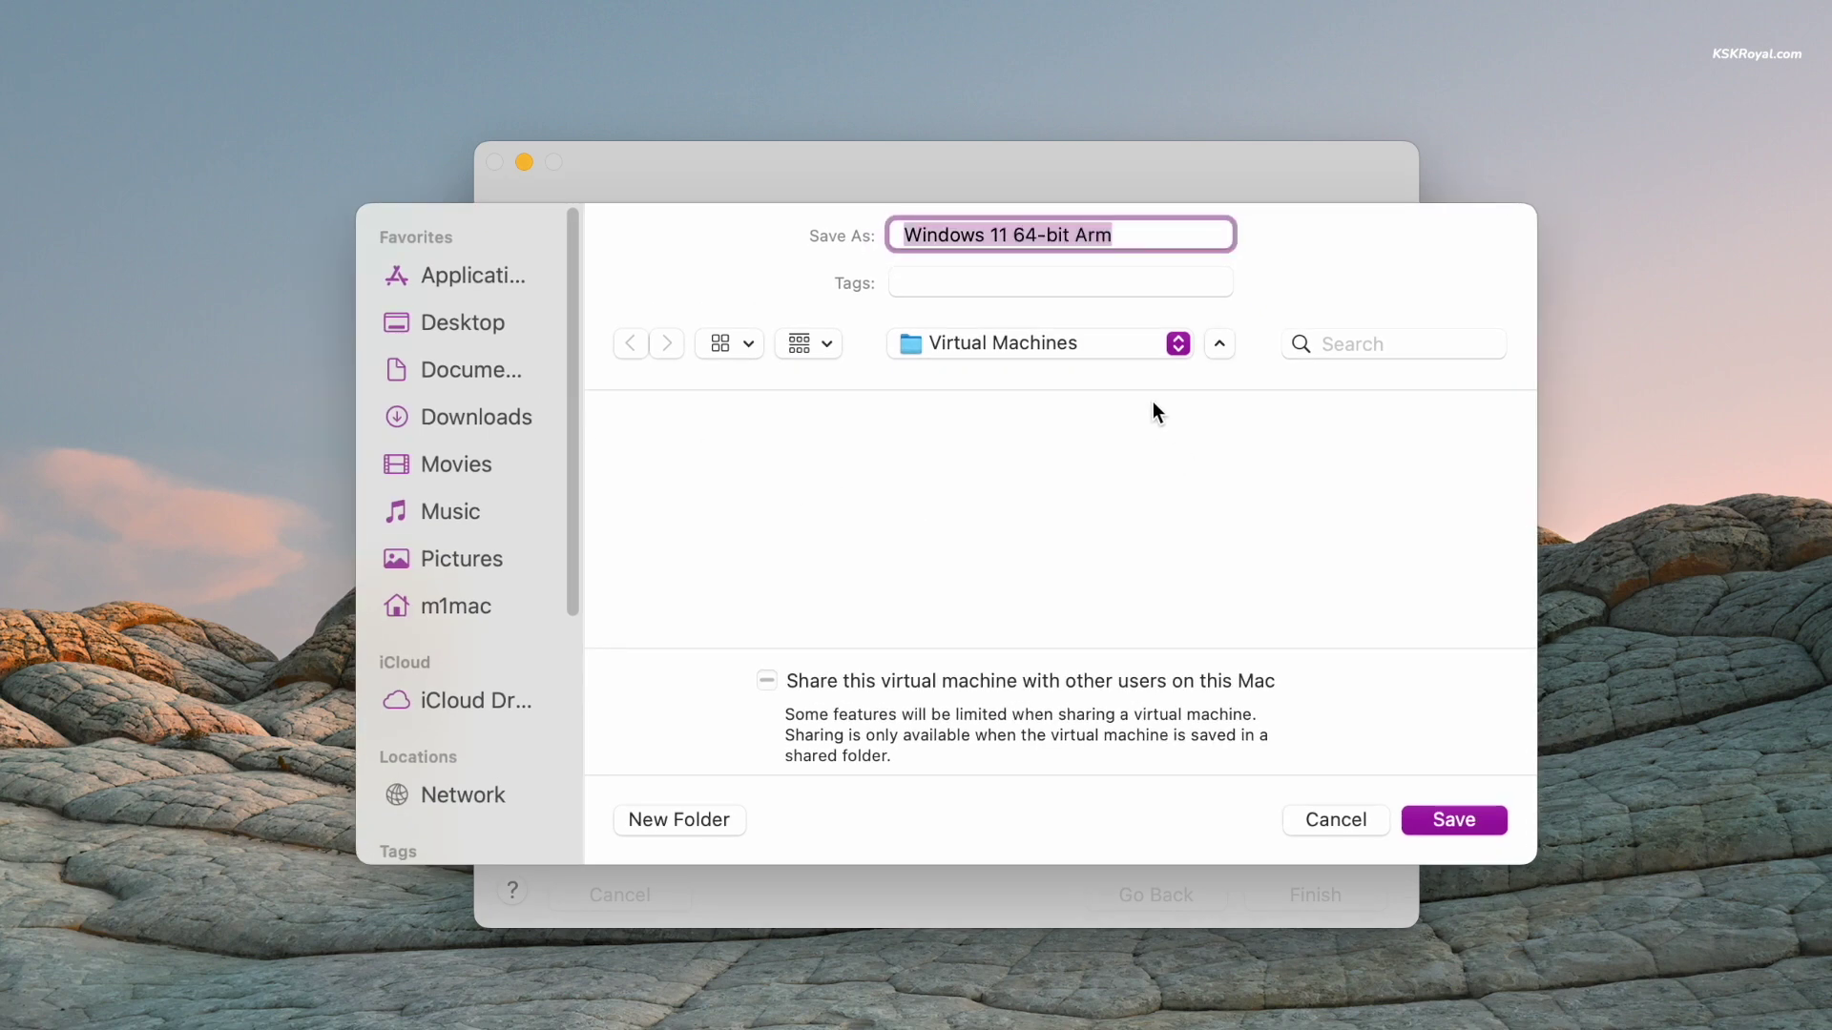
{"action": "left_click", "coordinate": [1124, 230]}
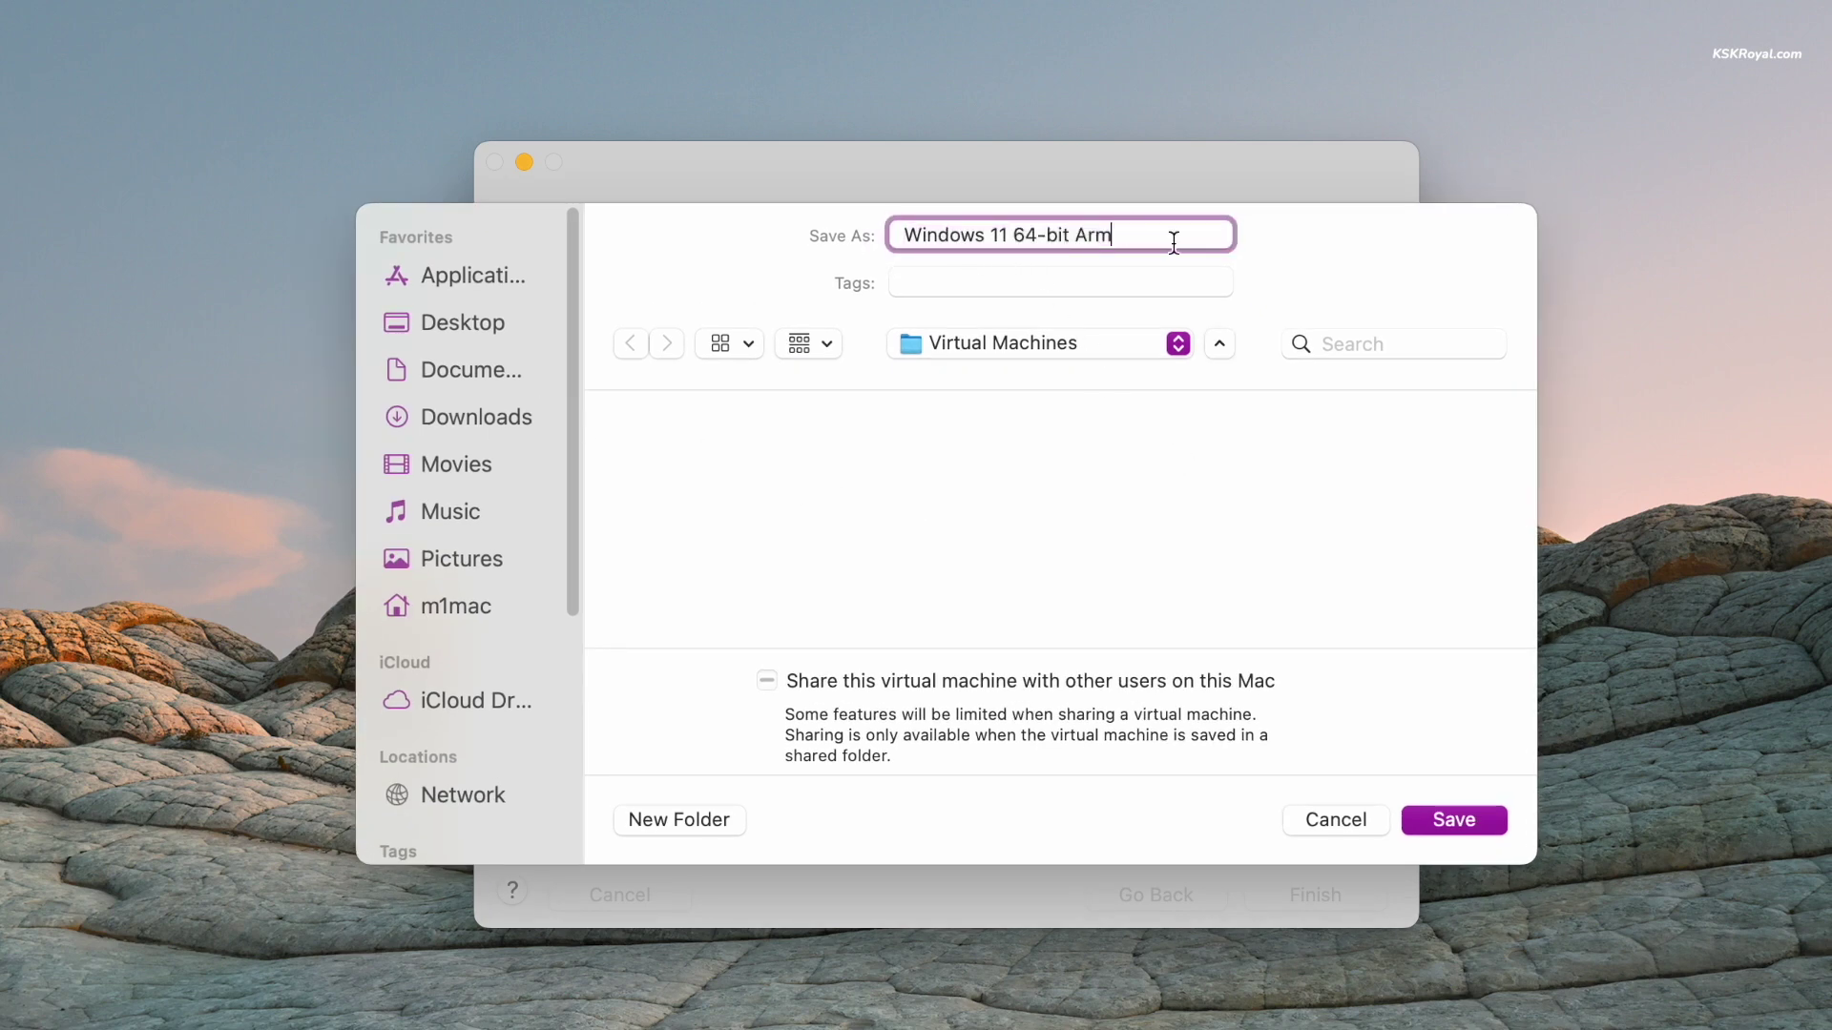
- Save the VM and bring its Settings window to the front
{"action": "left_click", "coordinate": [1471, 817]}
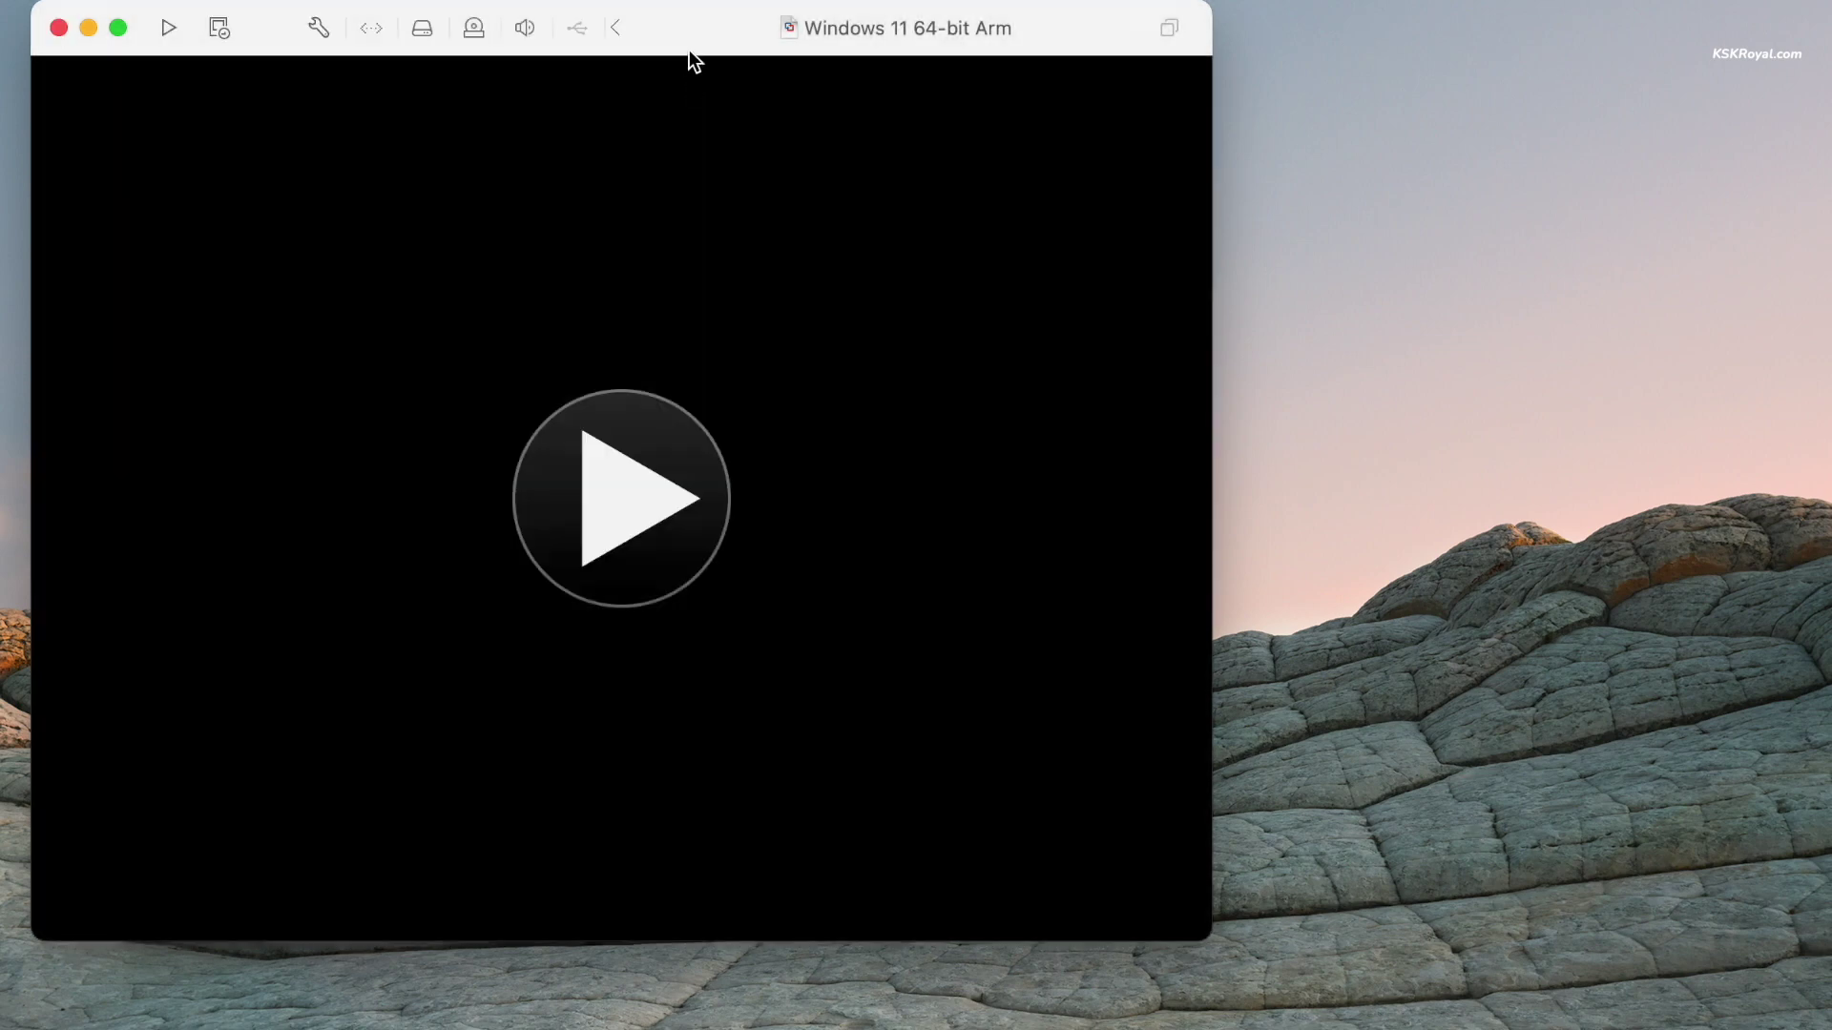
{"action": "left_click_drag", "start_coordinate": [689, 53], "coordinate": [891, 112]}
{"action": "left_click", "coordinate": [1428, 239]}
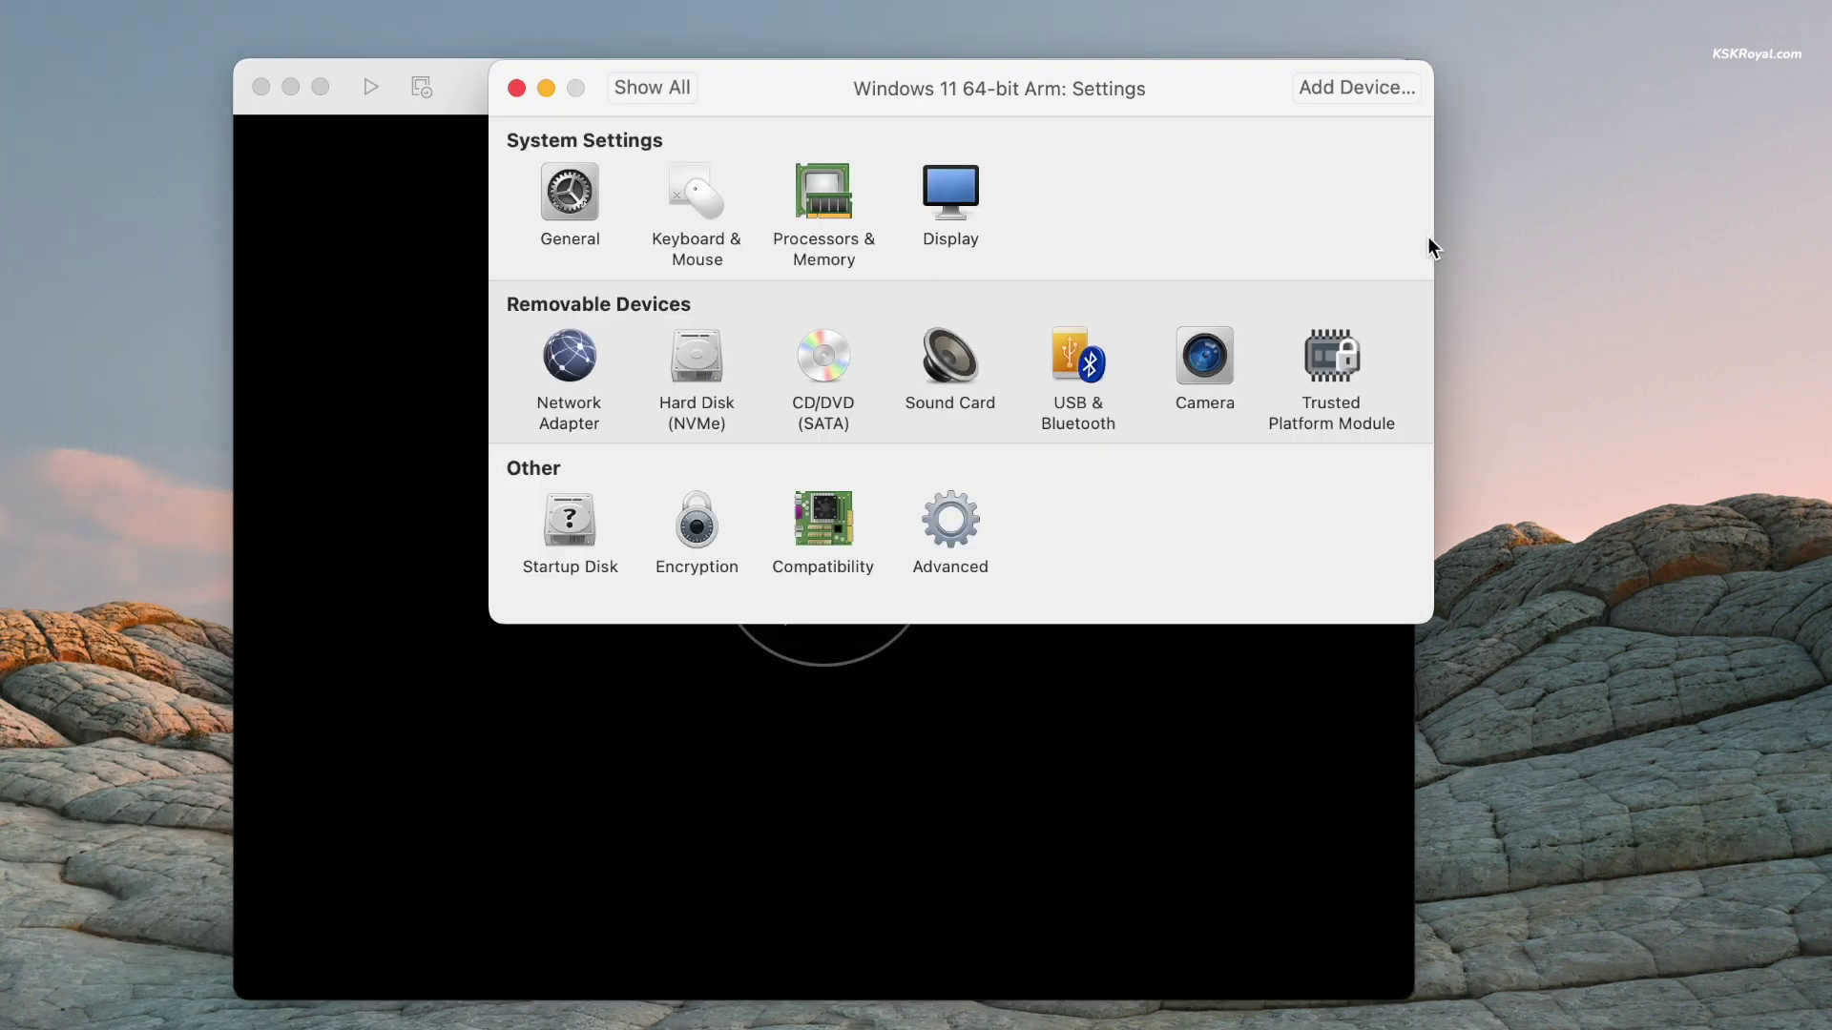
{"action": "left_click_drag", "start_coordinate": [1172, 104], "coordinate": [1181, 198]}
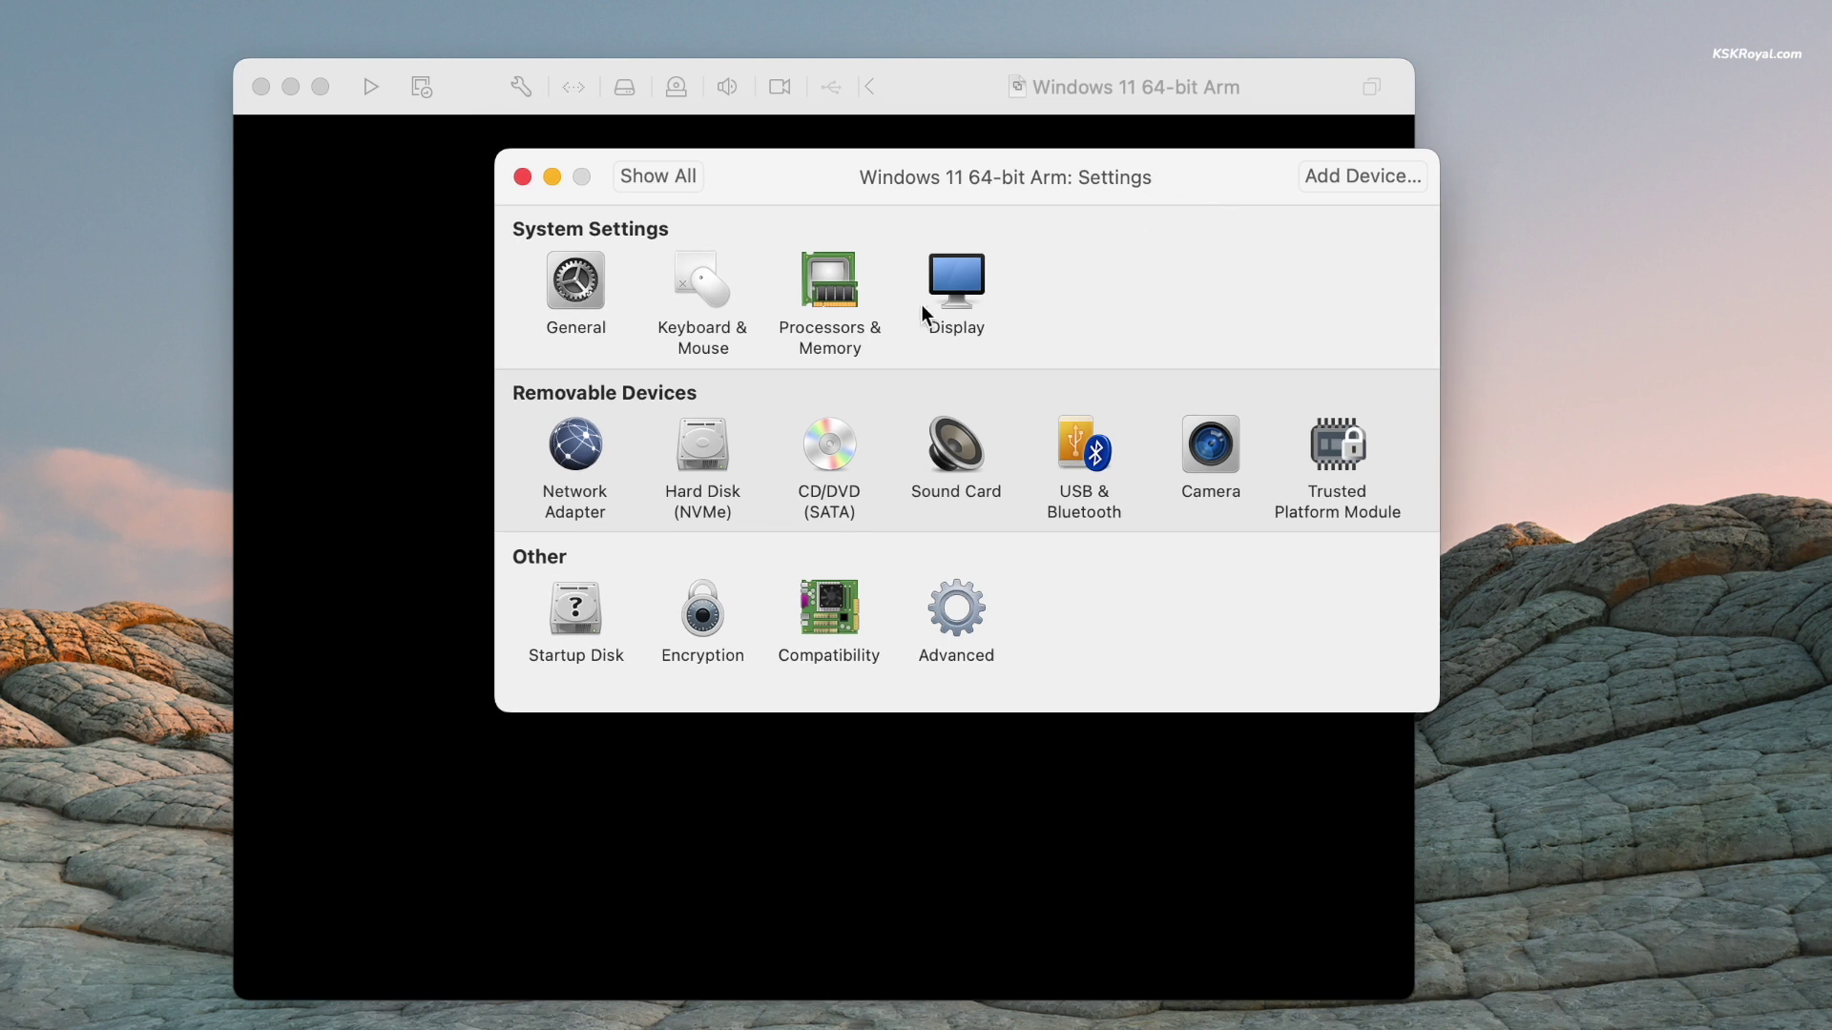
- Set 4 processor cores and open the Hard Disk (NVMe) settings showing 64 GB
{"action": "left_click", "coordinate": [849, 294]}
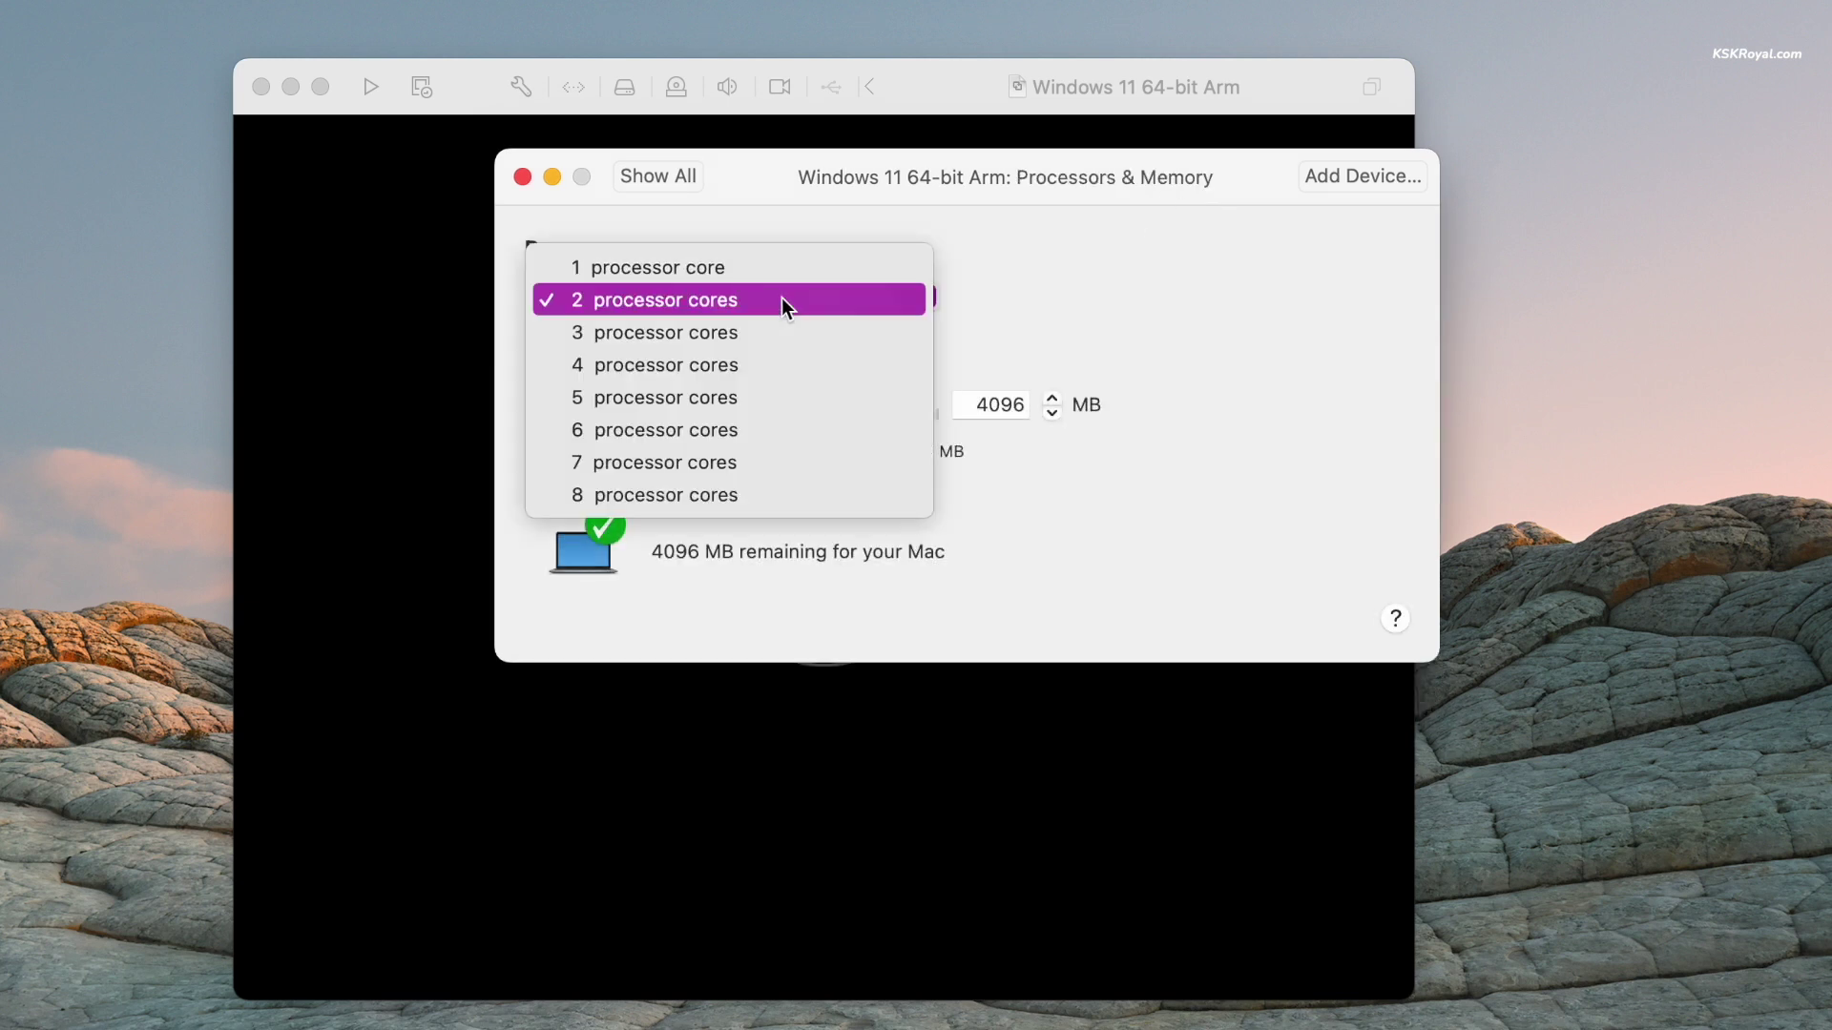
{"action": "left_click", "coordinate": [777, 363]}
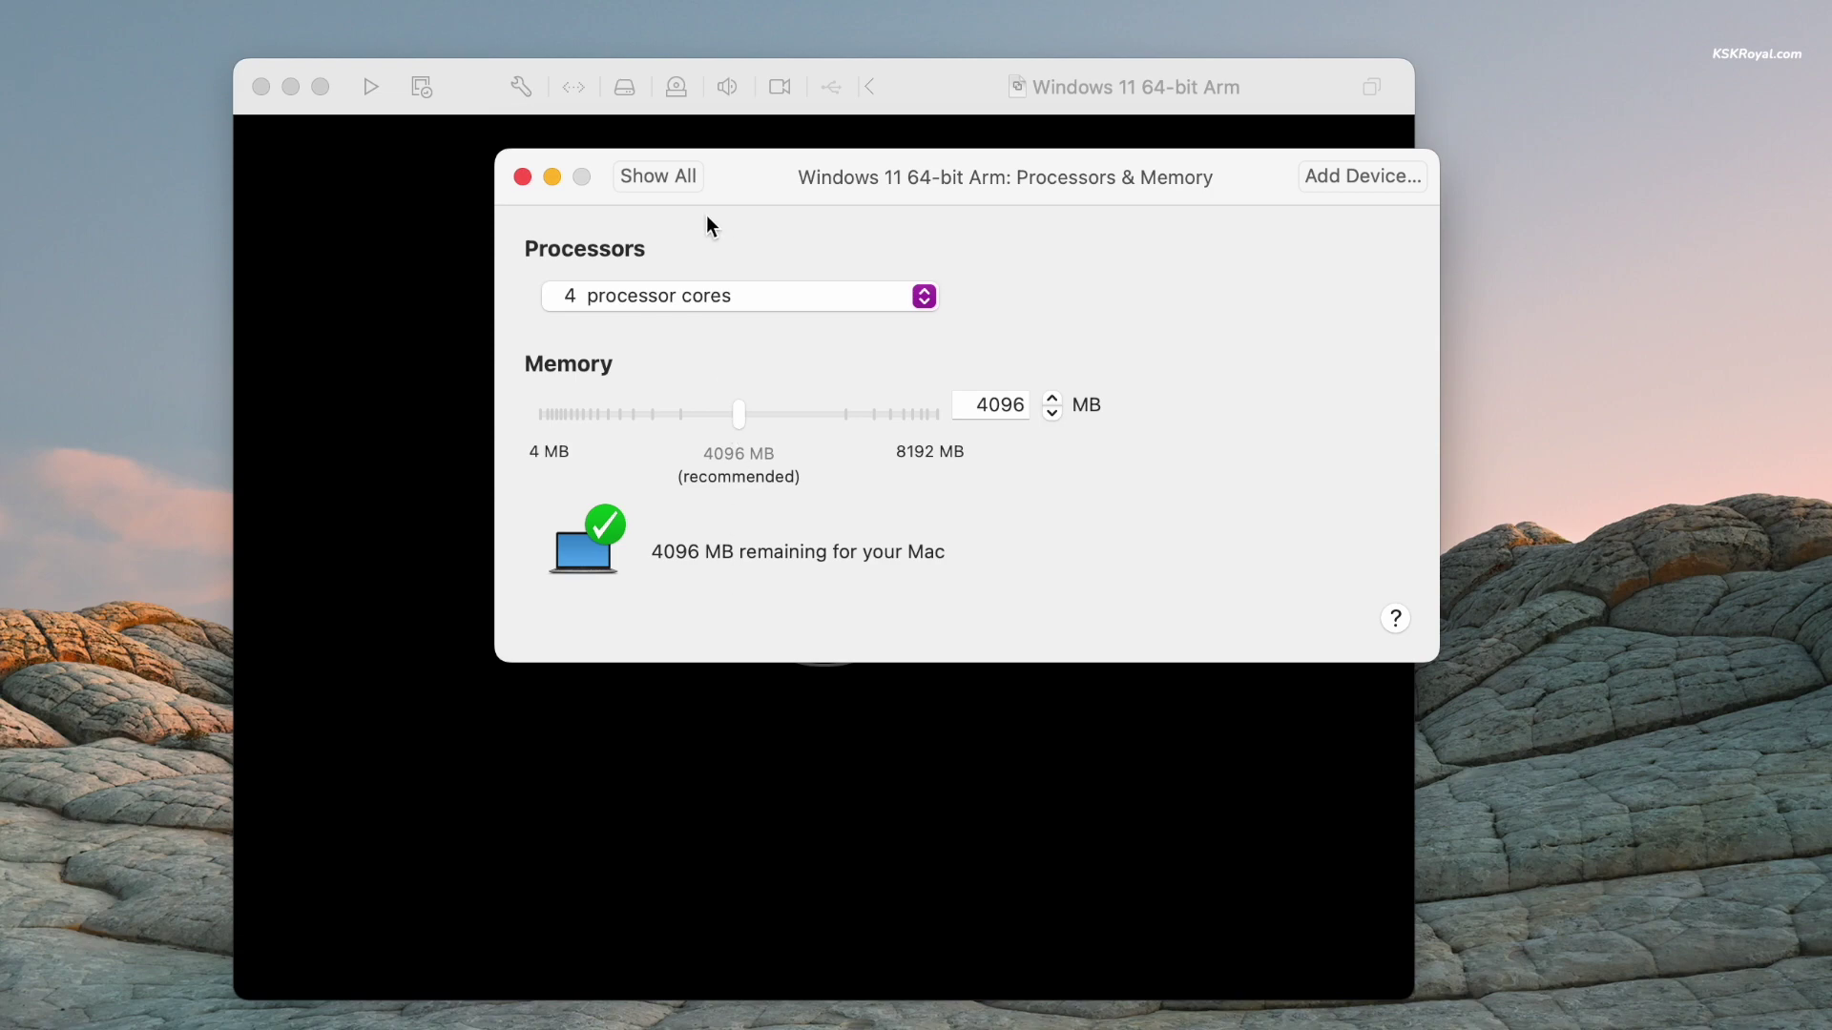
{"action": "left_click", "coordinate": [664, 179]}
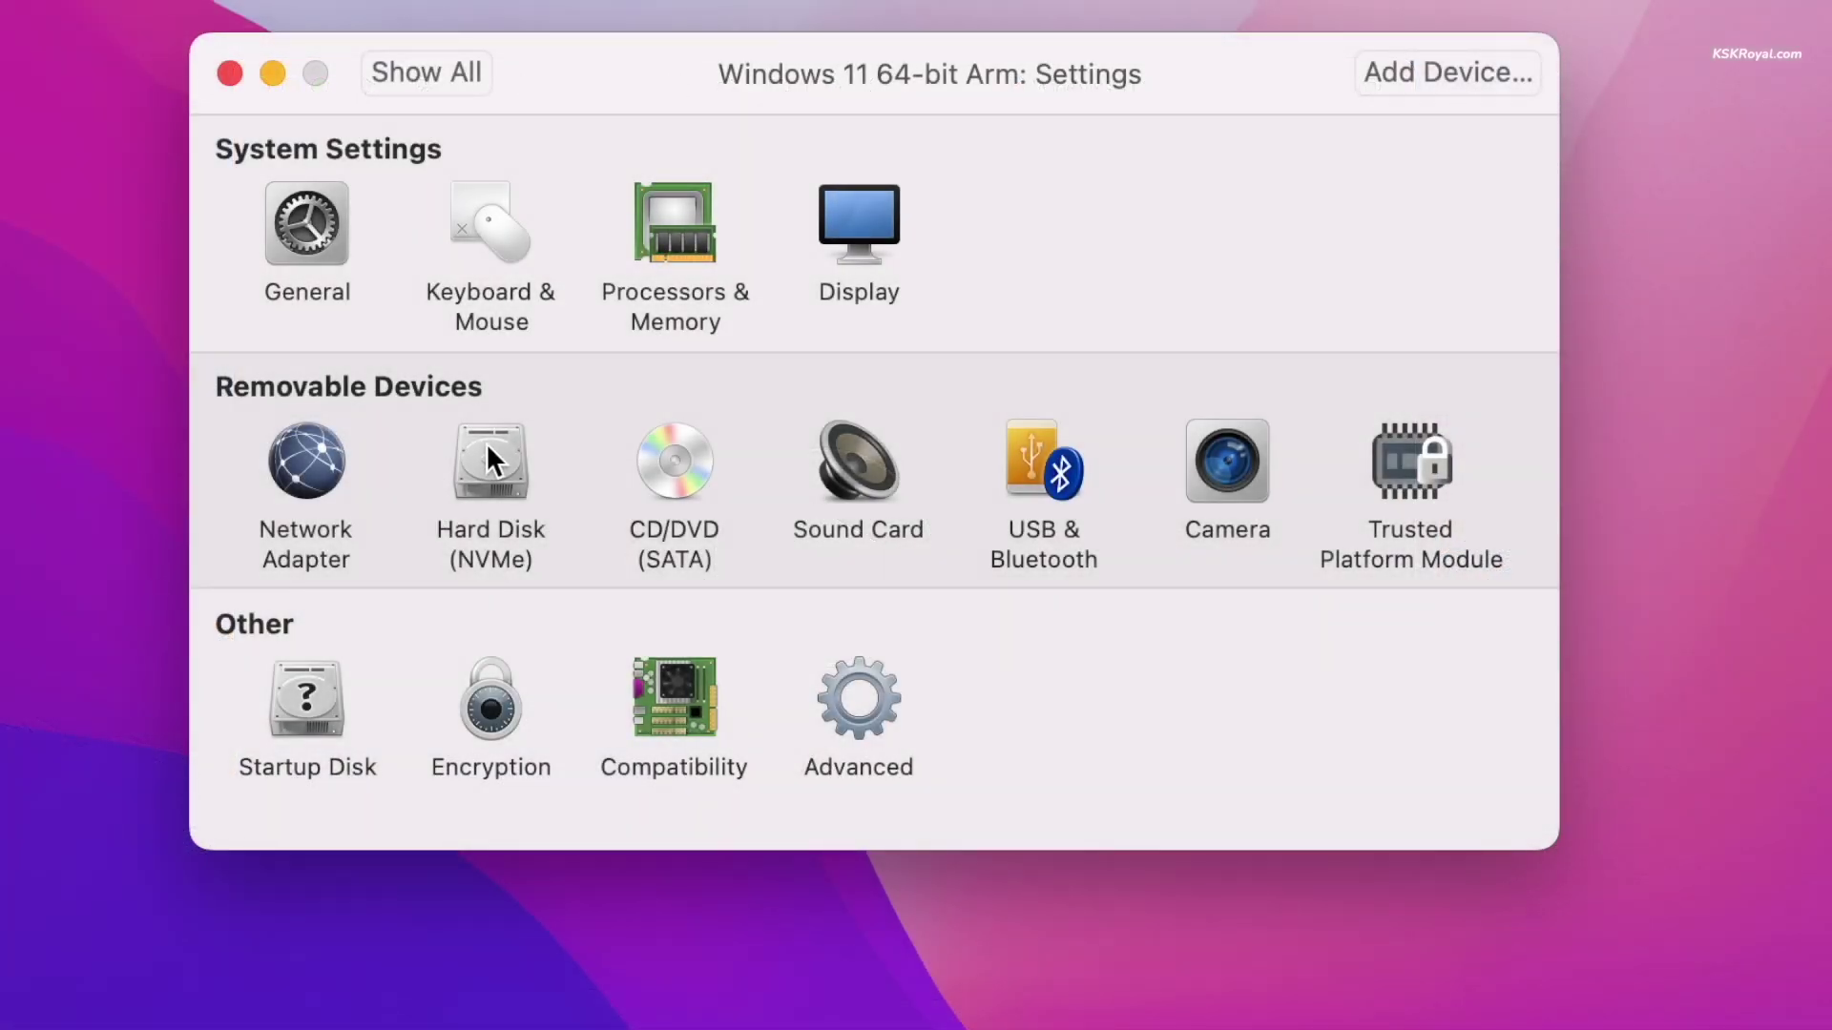
{"action": "left_click", "coordinate": [488, 449]}
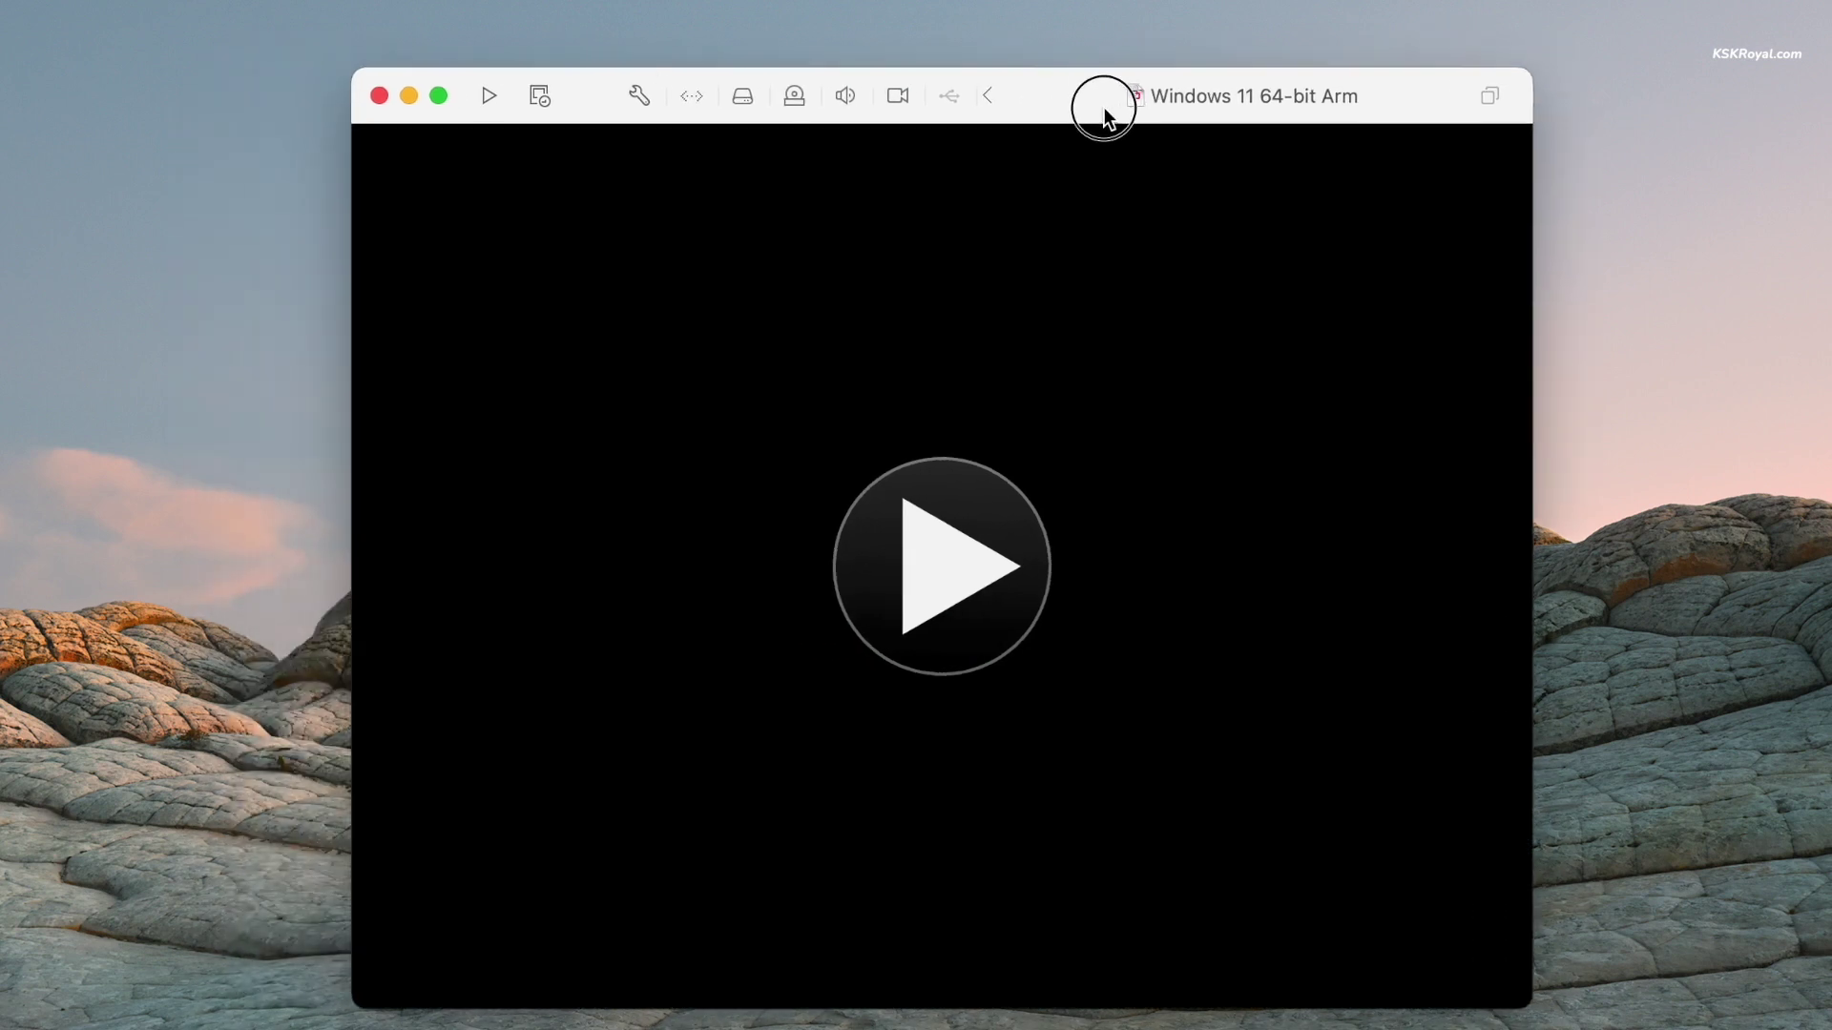
- Start the VM, press Return to boot from the installer disc, and hand mouse control to the VM
{"action": "left_click_drag", "start_coordinate": [1104, 110], "coordinate": [1127, 145]}
{"action": "left_click", "coordinate": [960, 544]}
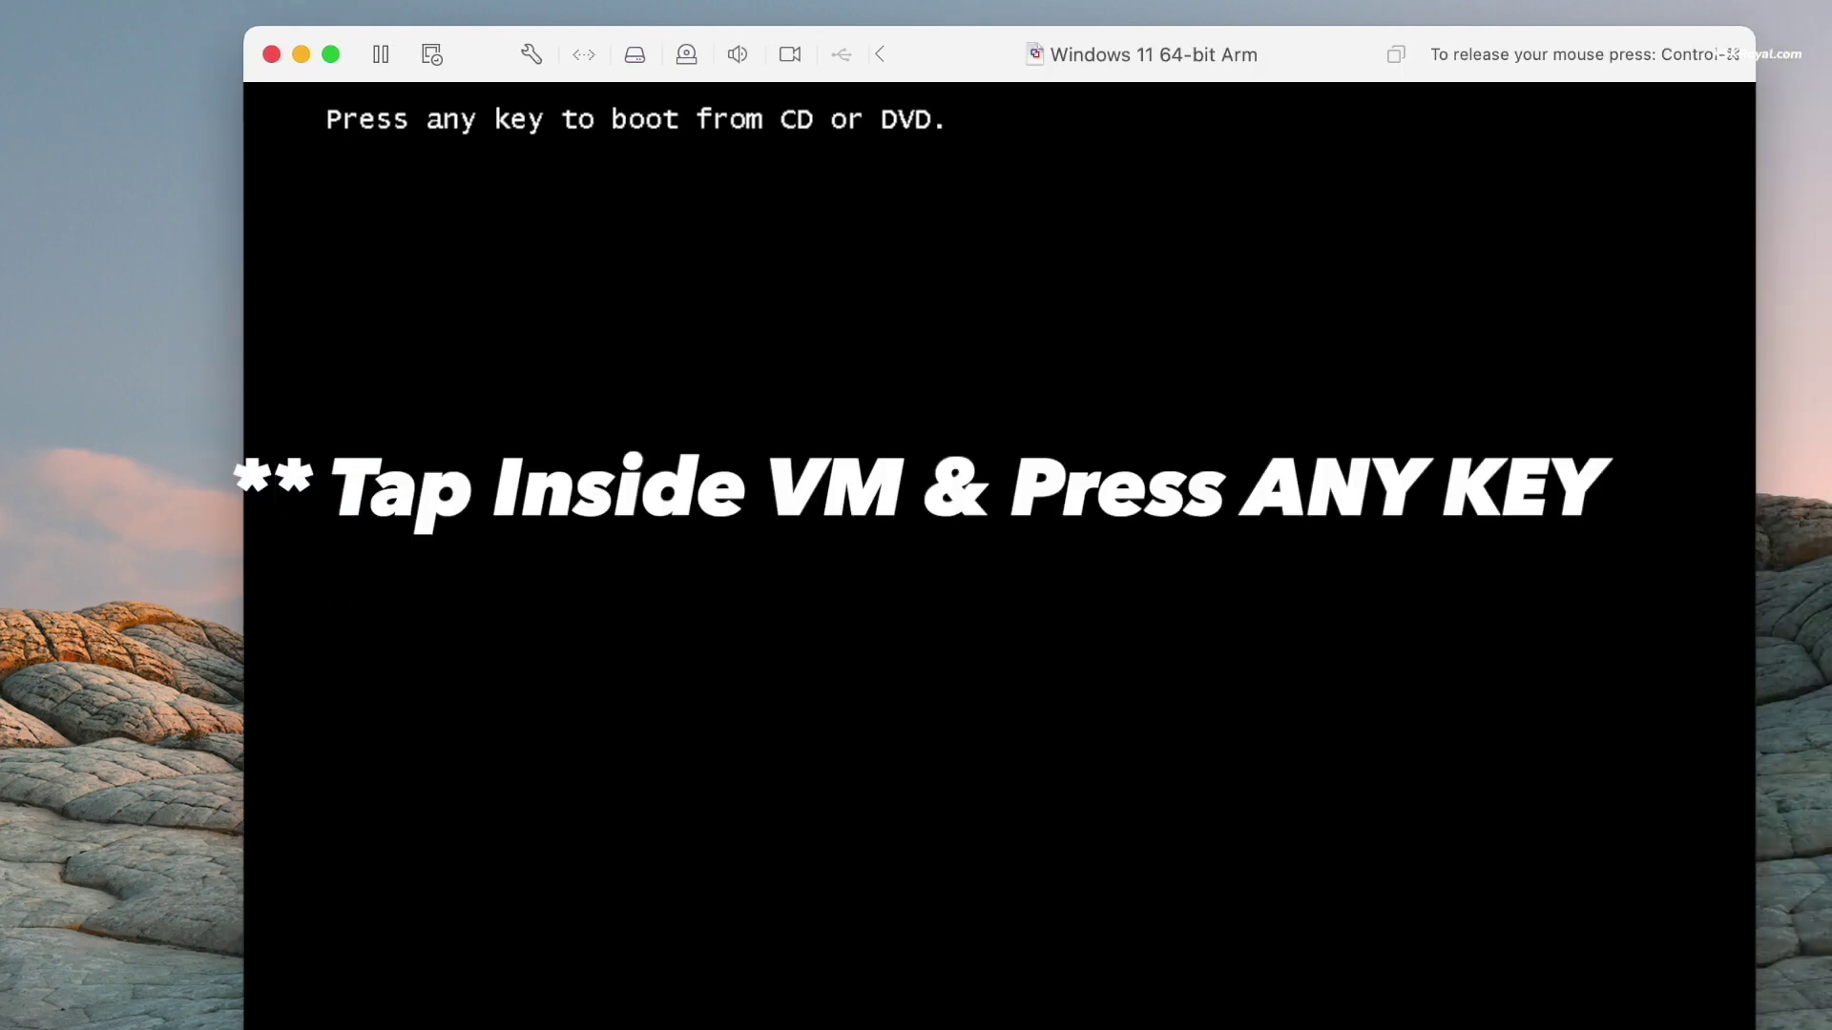
{"action": "key", "text": "Return"}
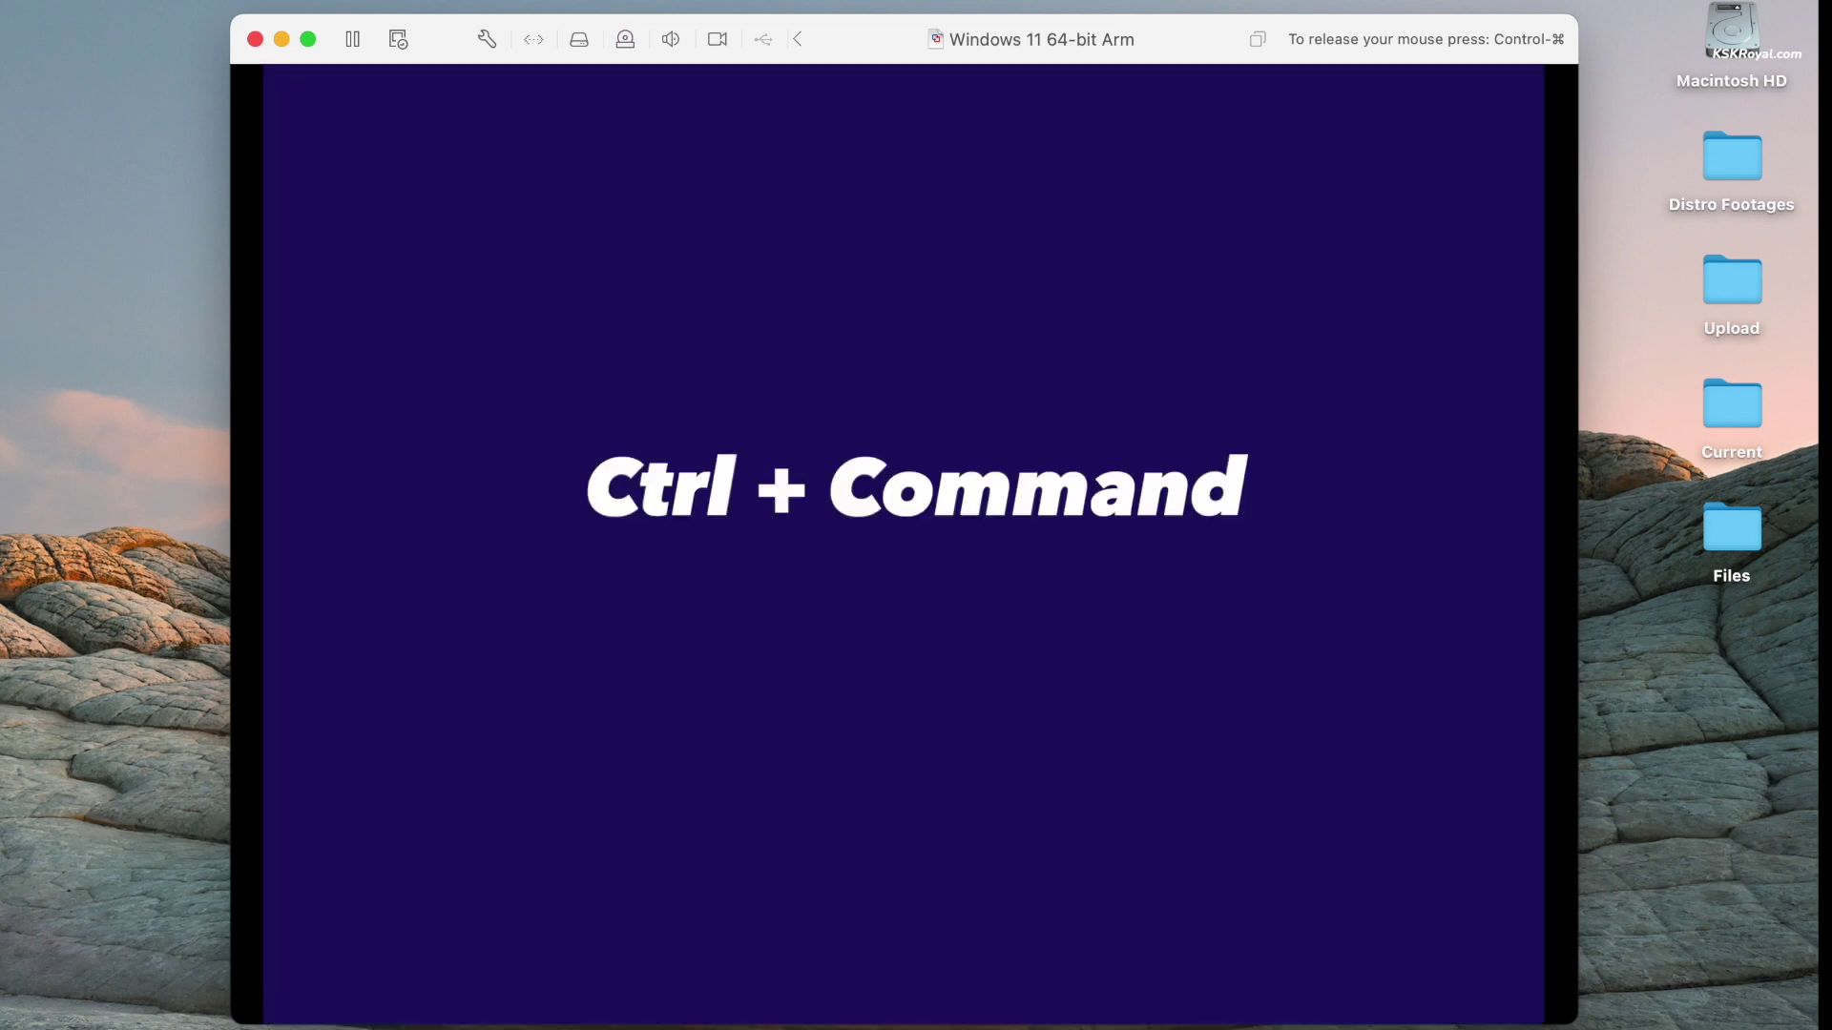
{"action": "key", "text": "ctrl+super"}
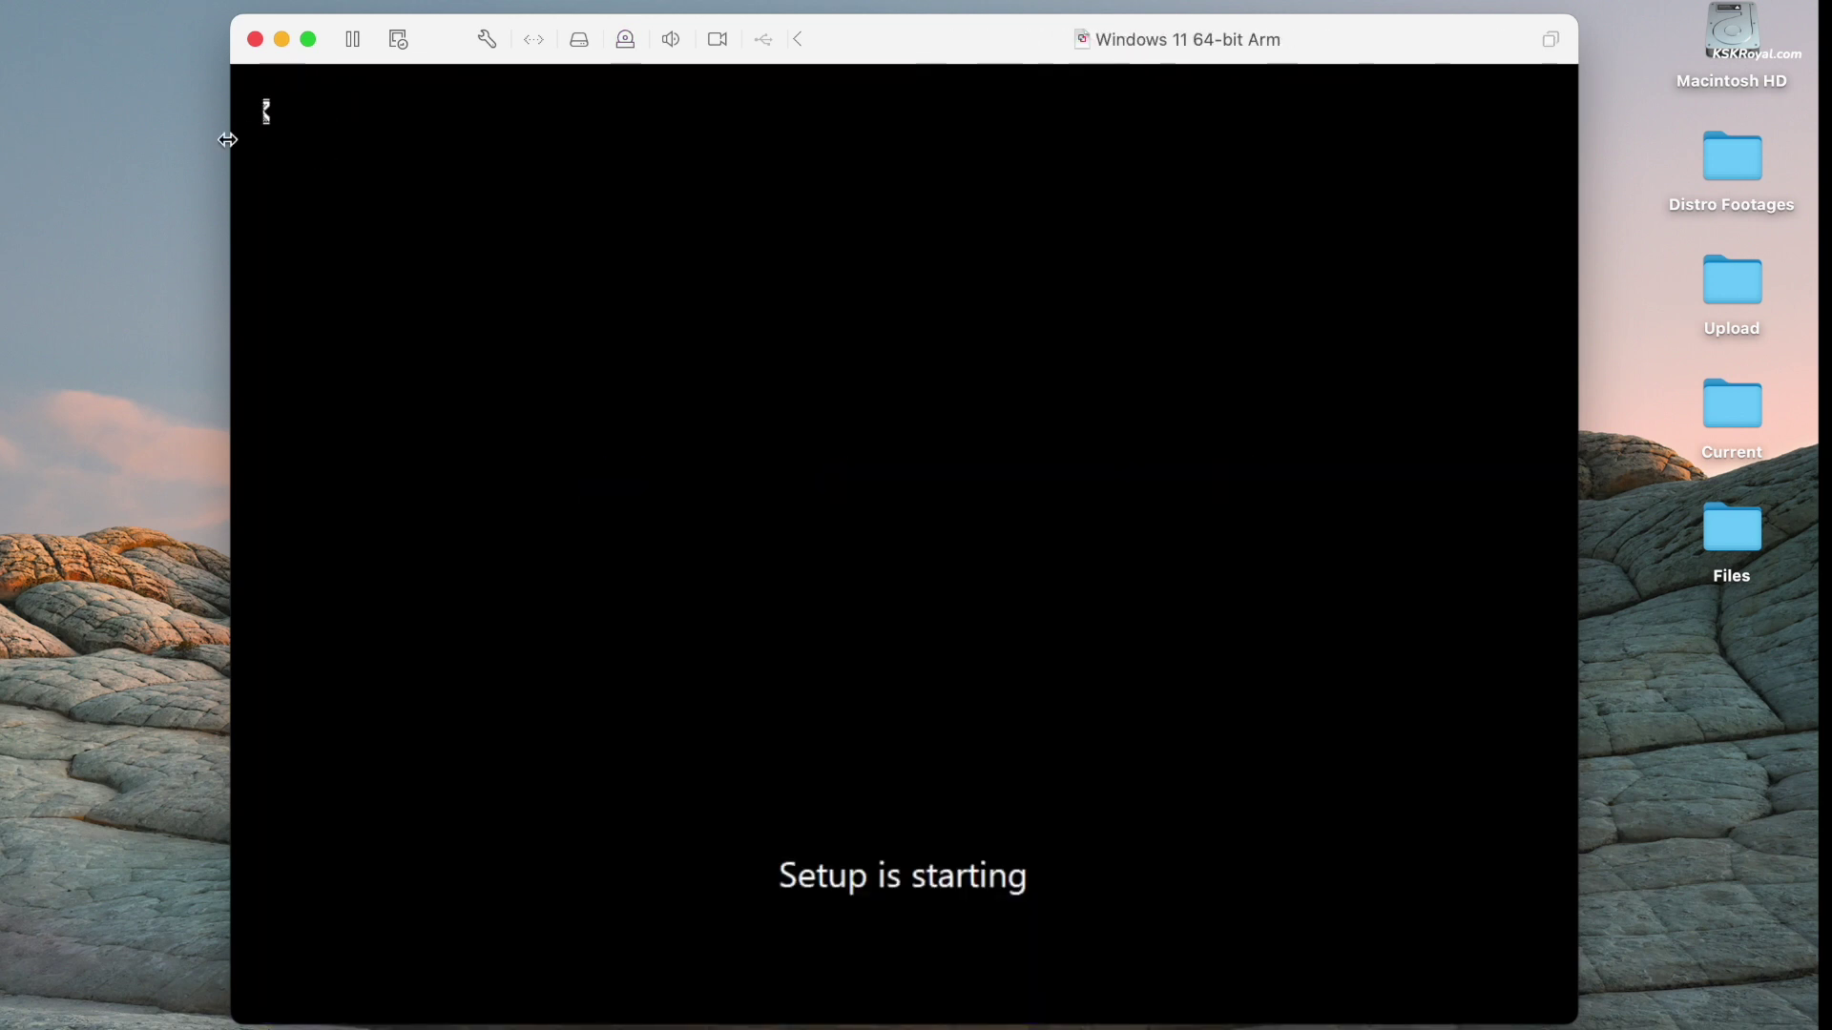
{"action": "left_click", "coordinate": [754, 254]}
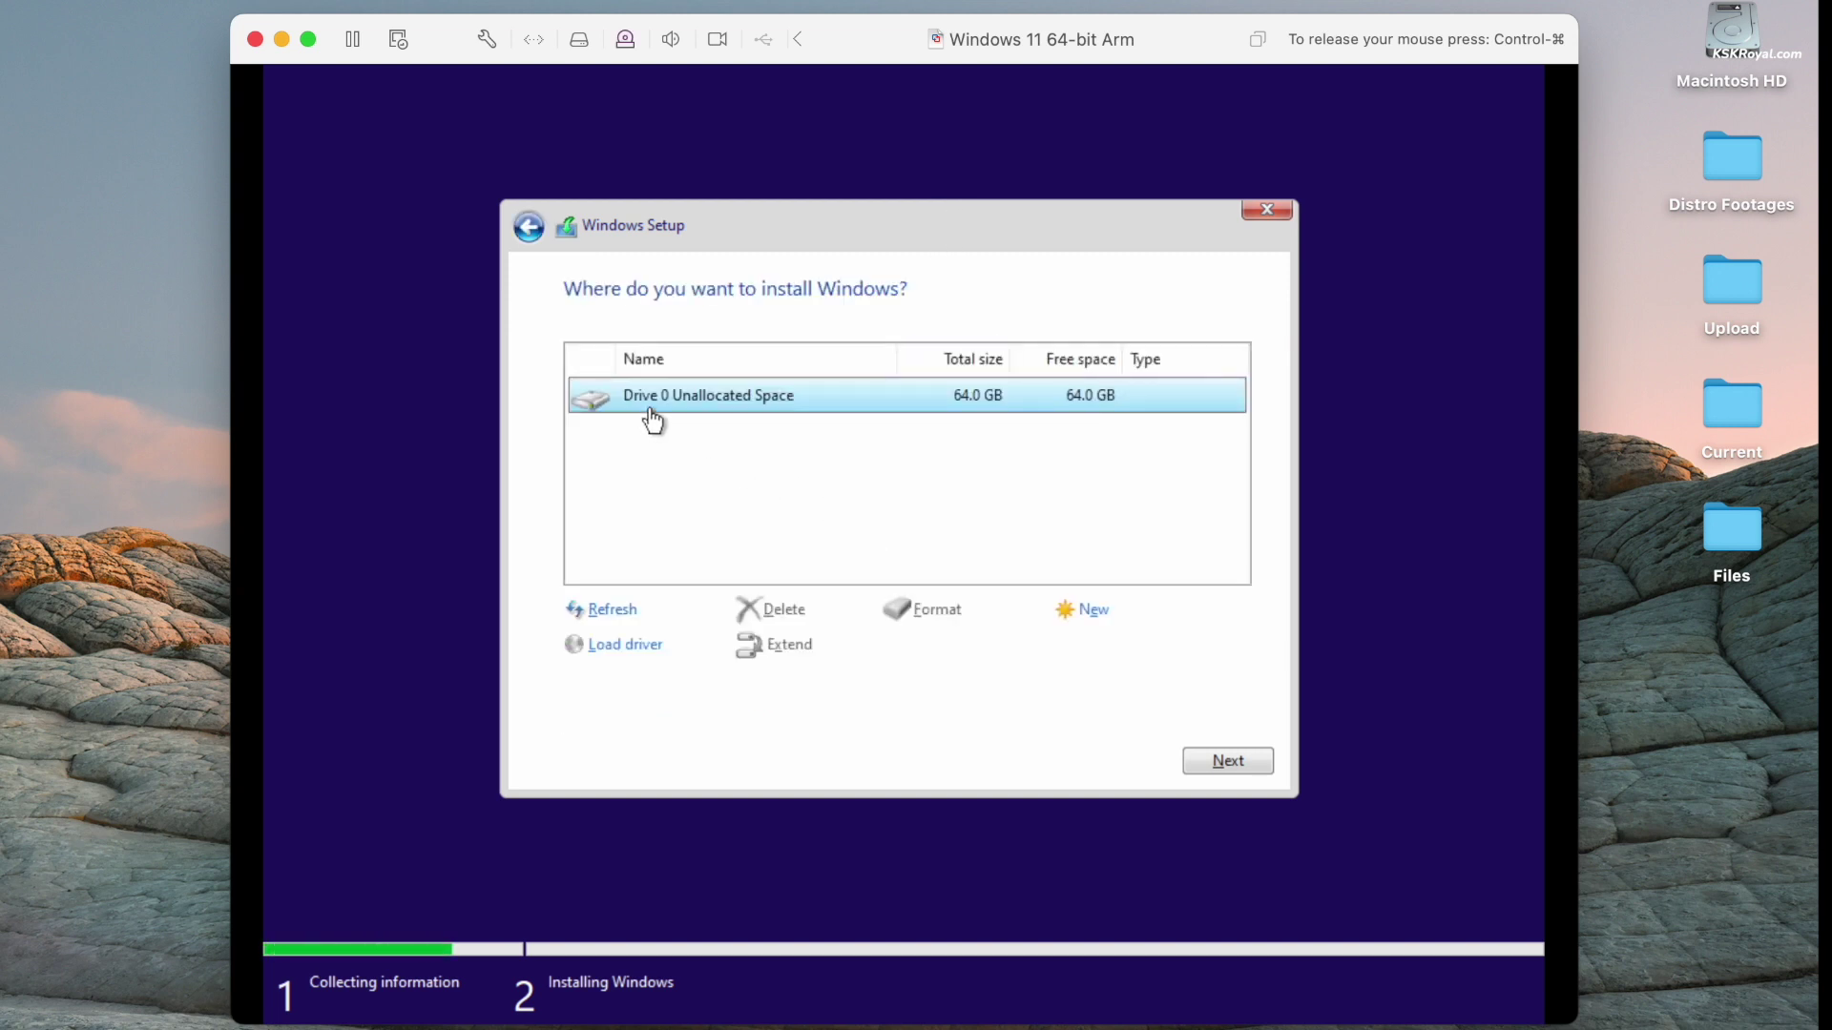
- Partition the 64 GB unallocated space, install Windows onto Partition 3, and switch the VM to full screen
{"action": "left_click", "coordinate": [1092, 612]}
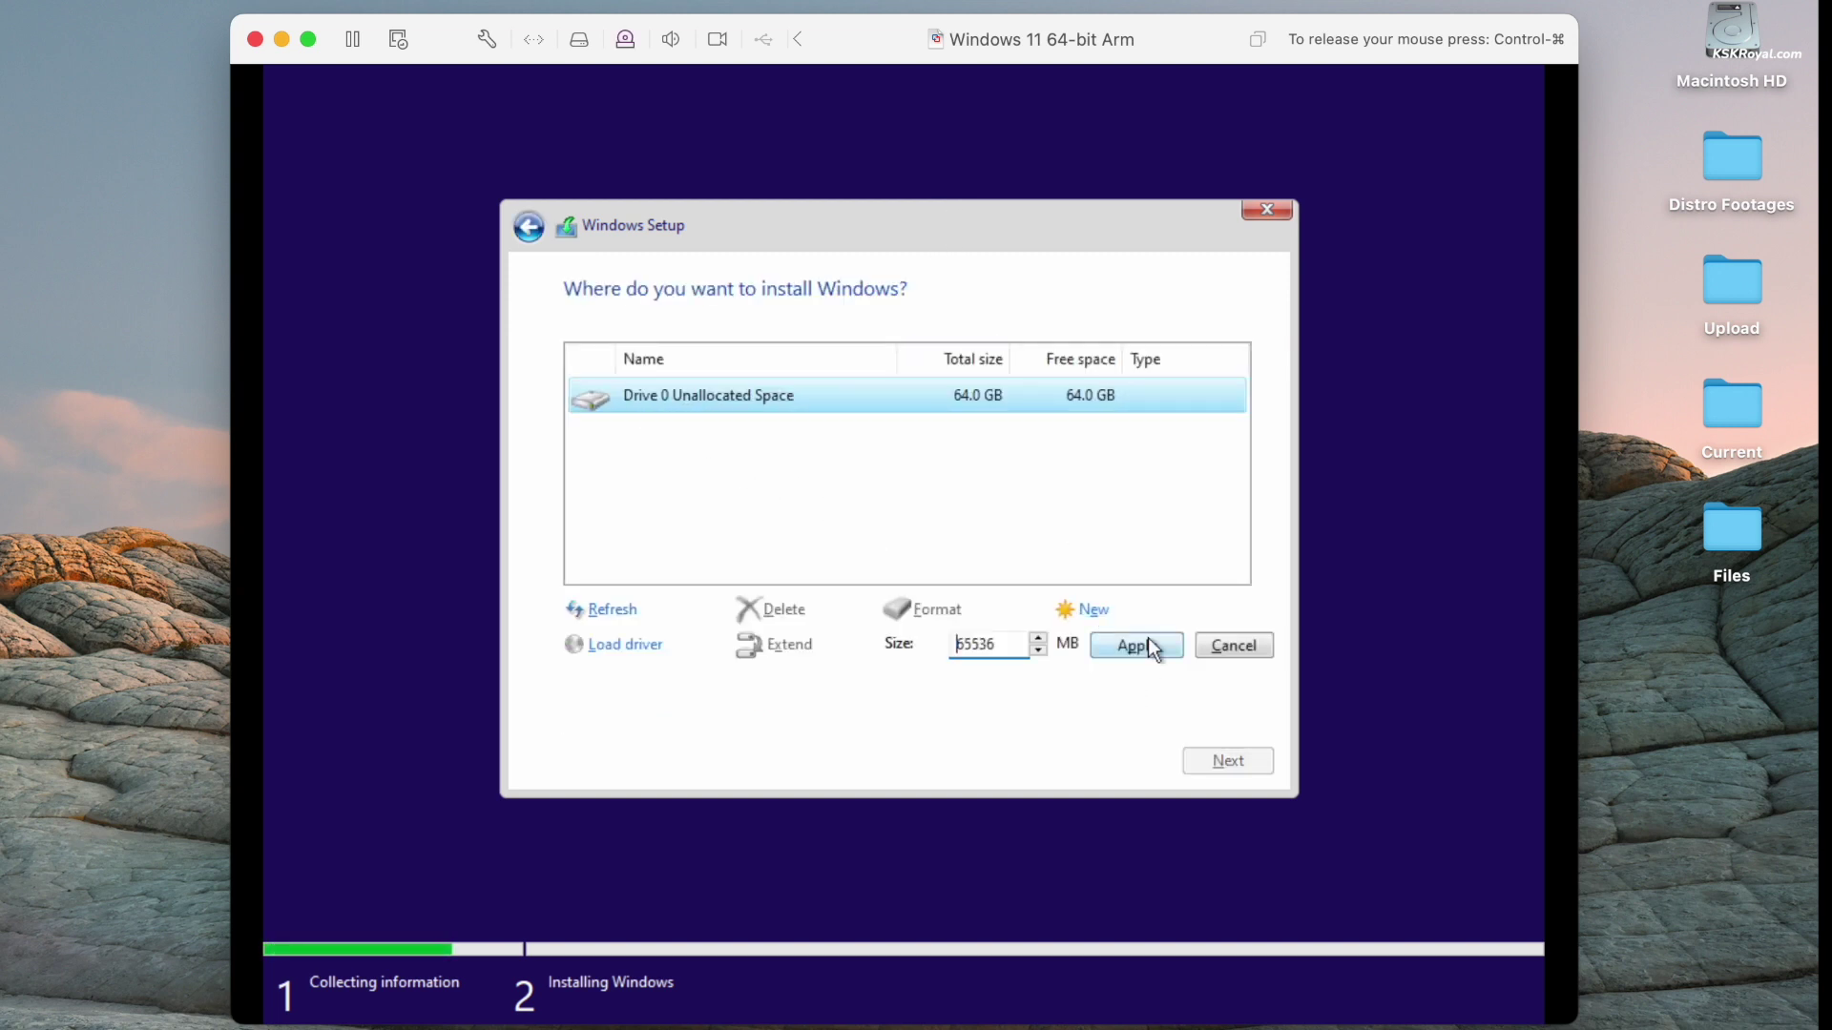
{"action": "left_click", "coordinate": [1154, 647]}
{"action": "left_click", "coordinate": [1090, 644]}
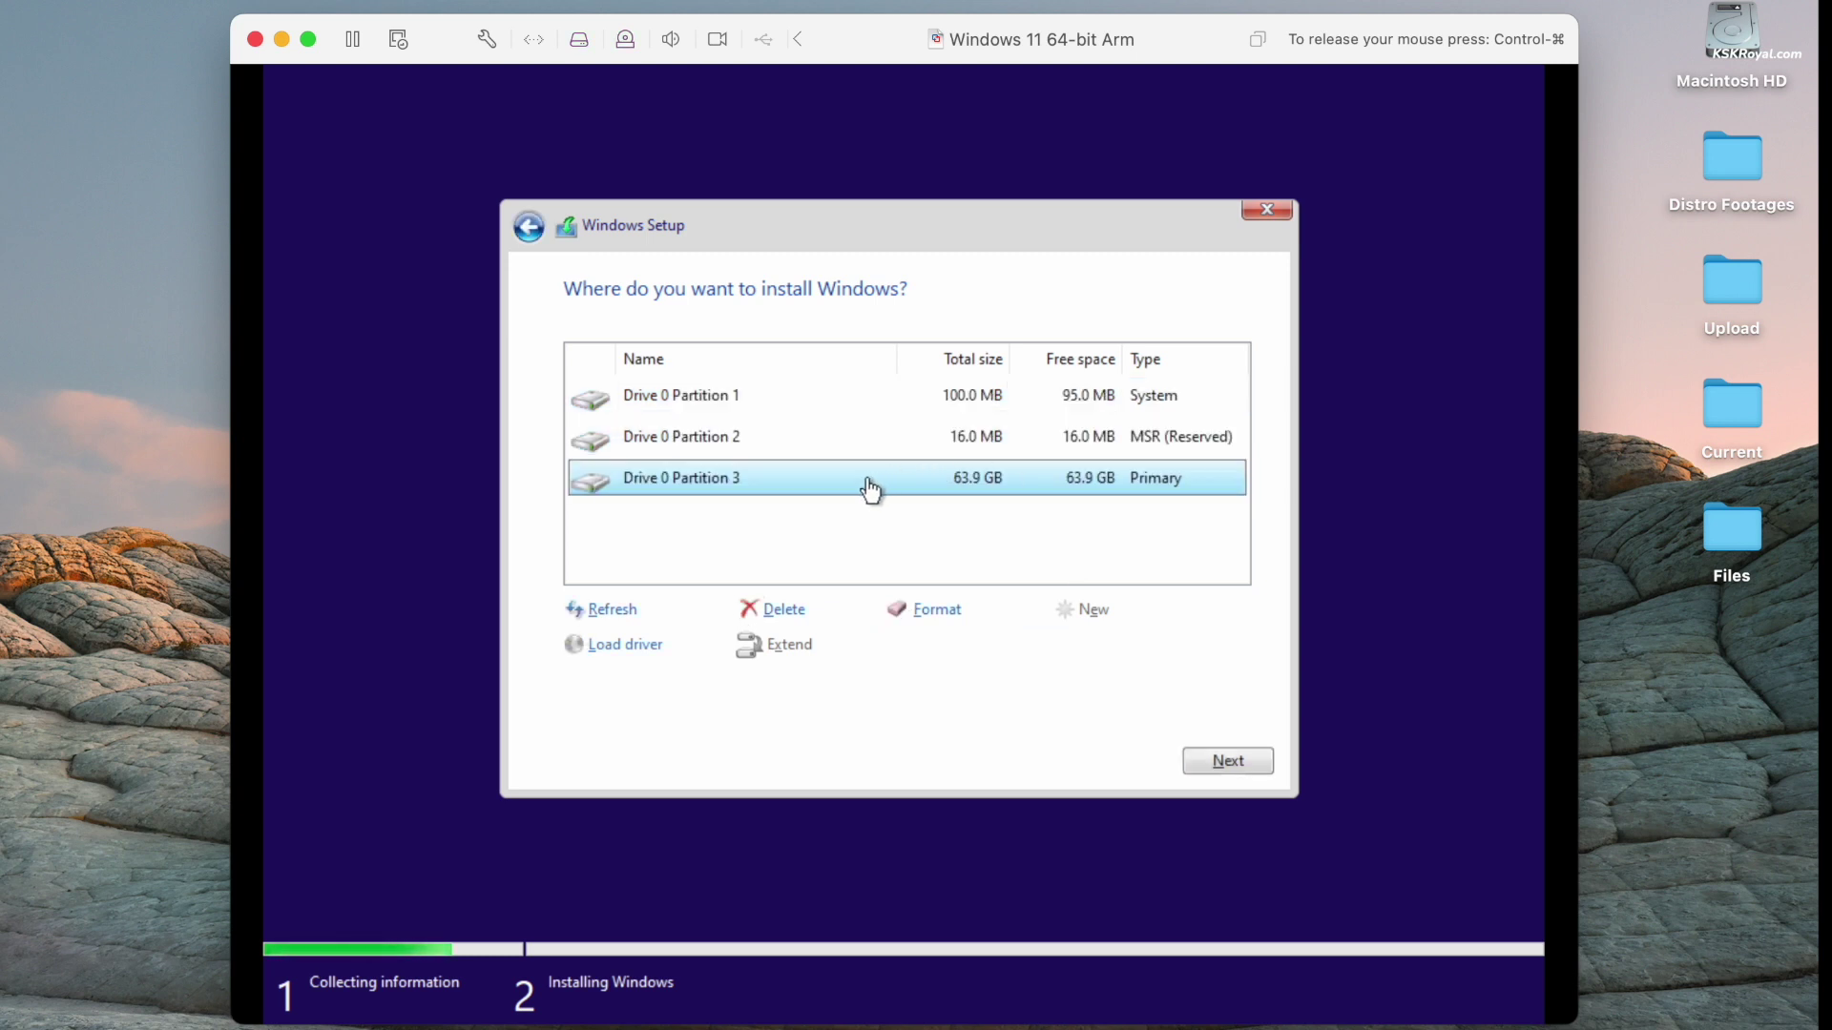
{"action": "left_click", "coordinate": [1200, 764]}
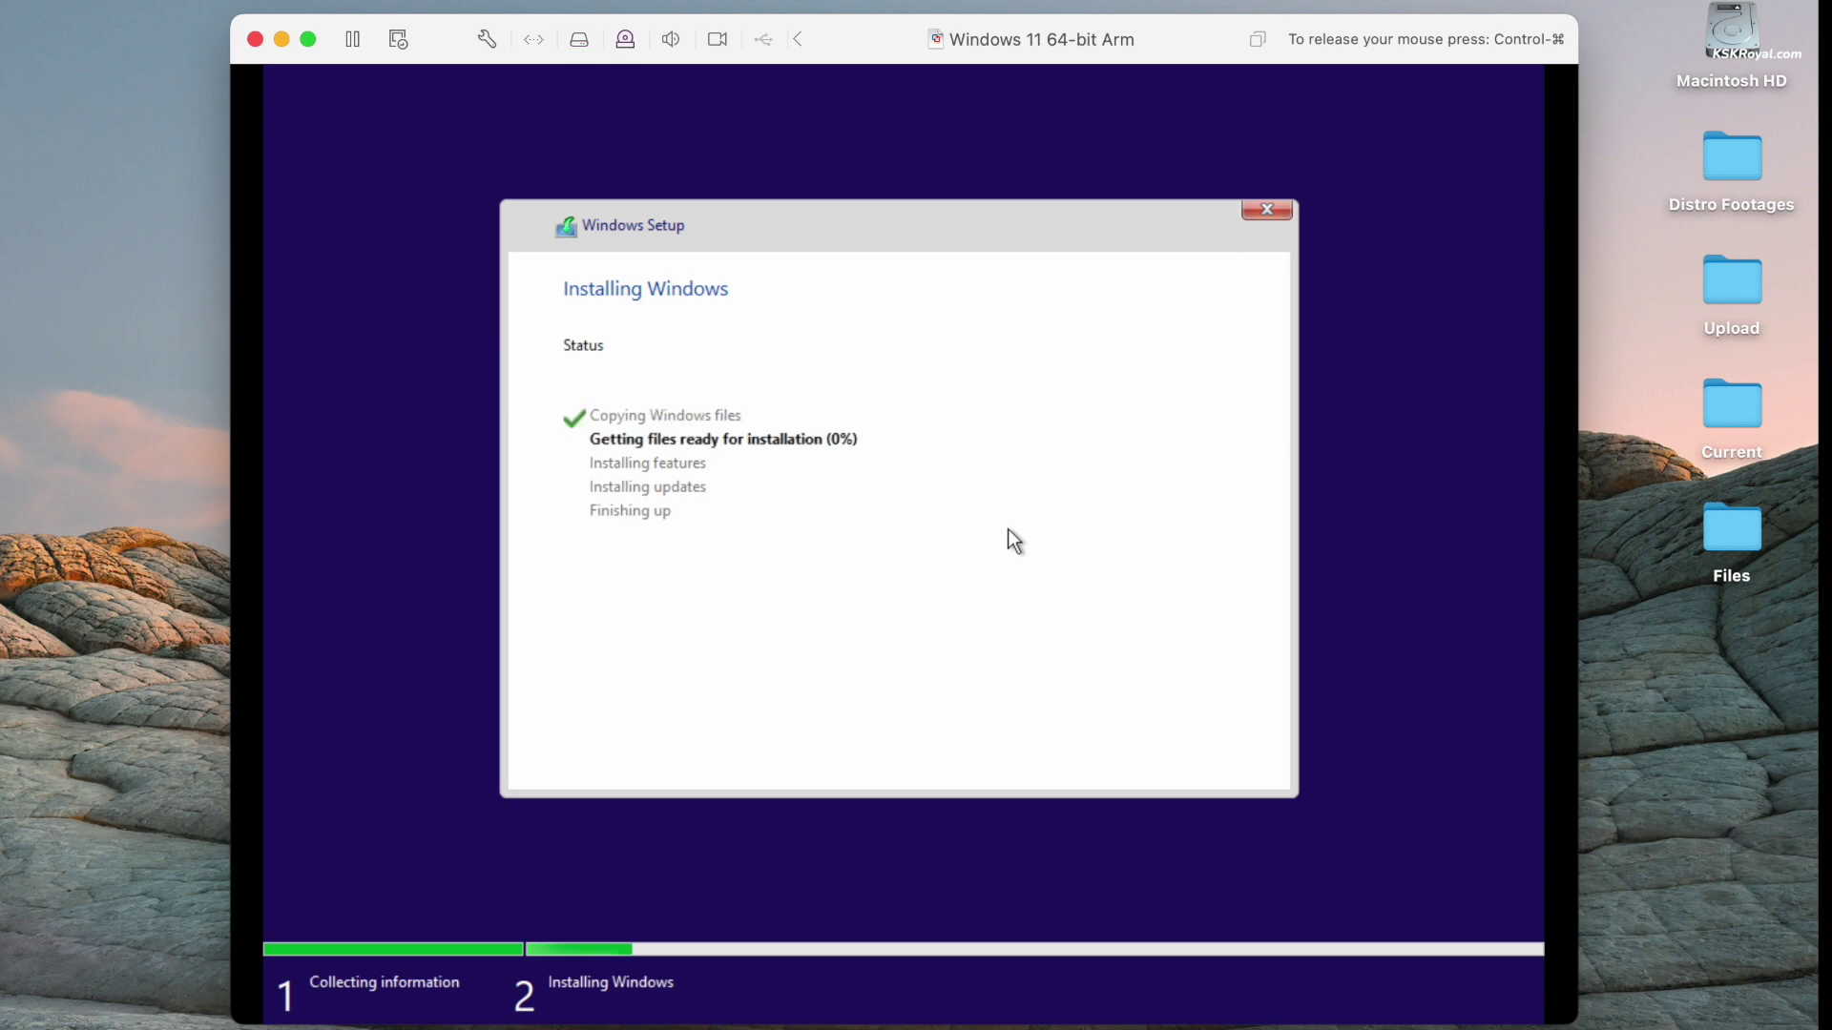
{"action": "left_click", "coordinate": [308, 40]}
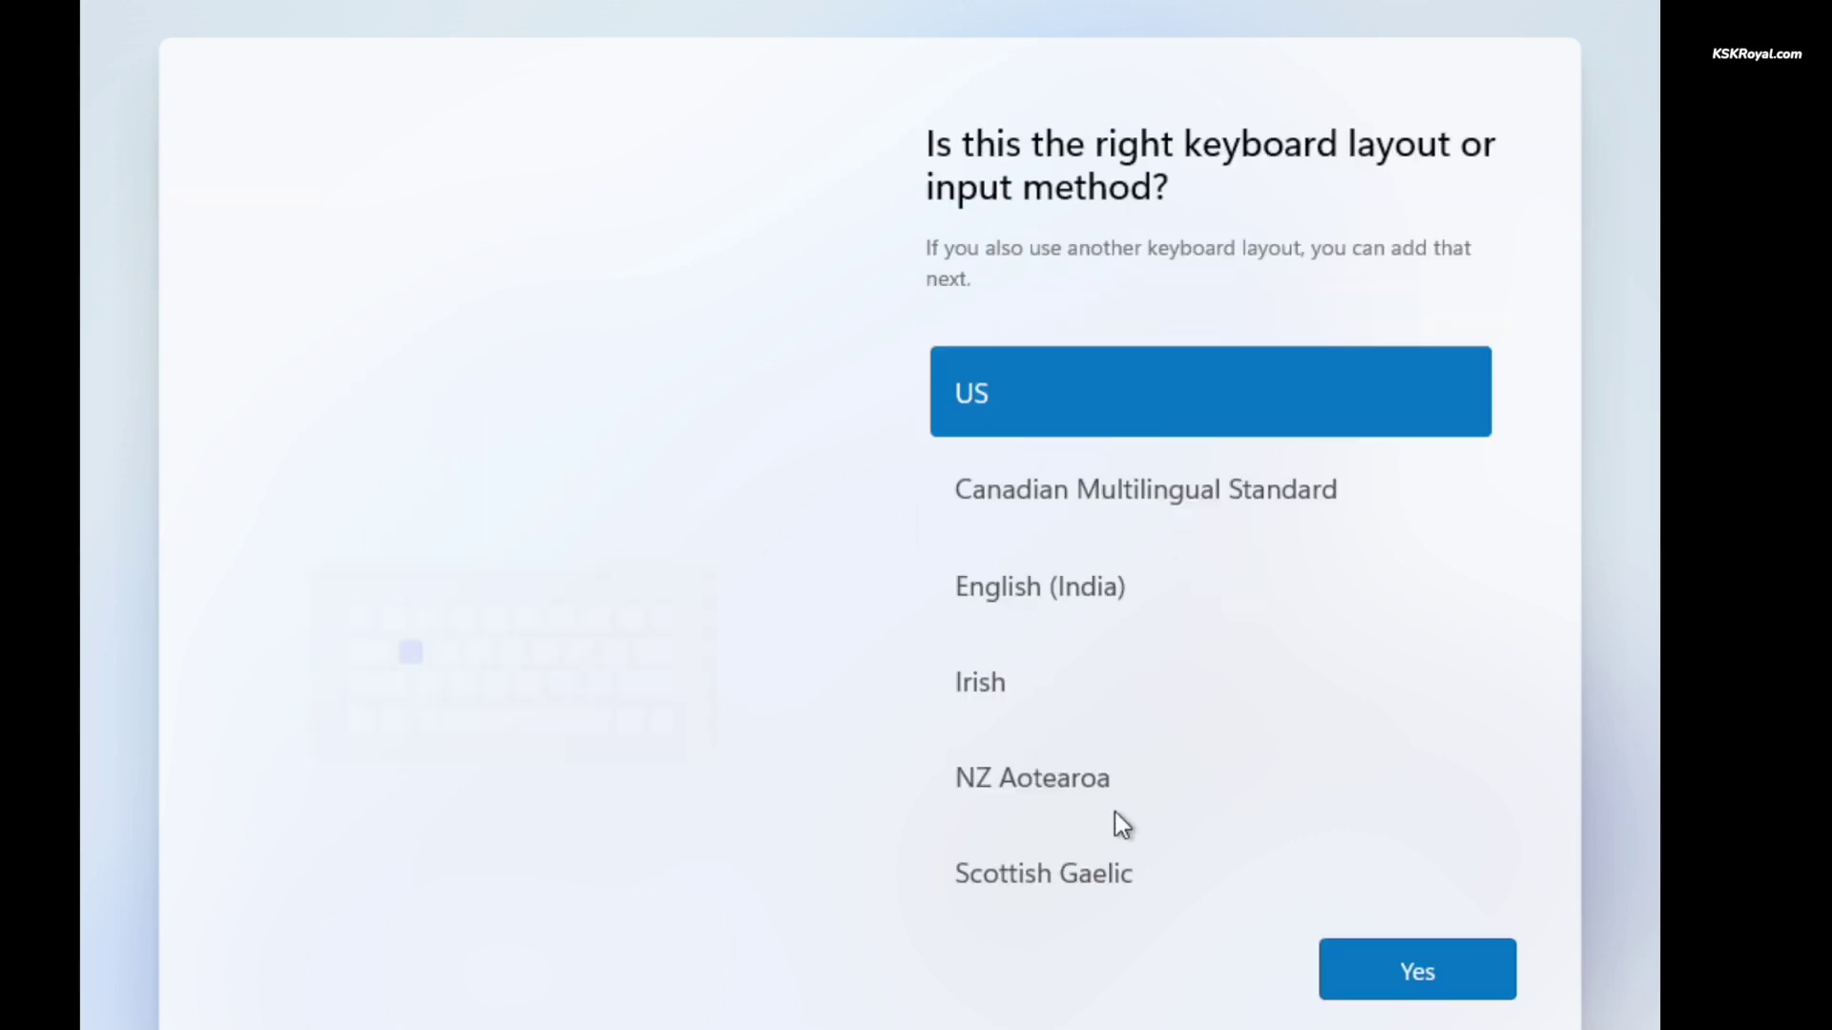
- Accept the US keyboard, skip a second layout, continue without internet, and confirm the local user name
{"action": "left_click", "coordinate": [1368, 948]}
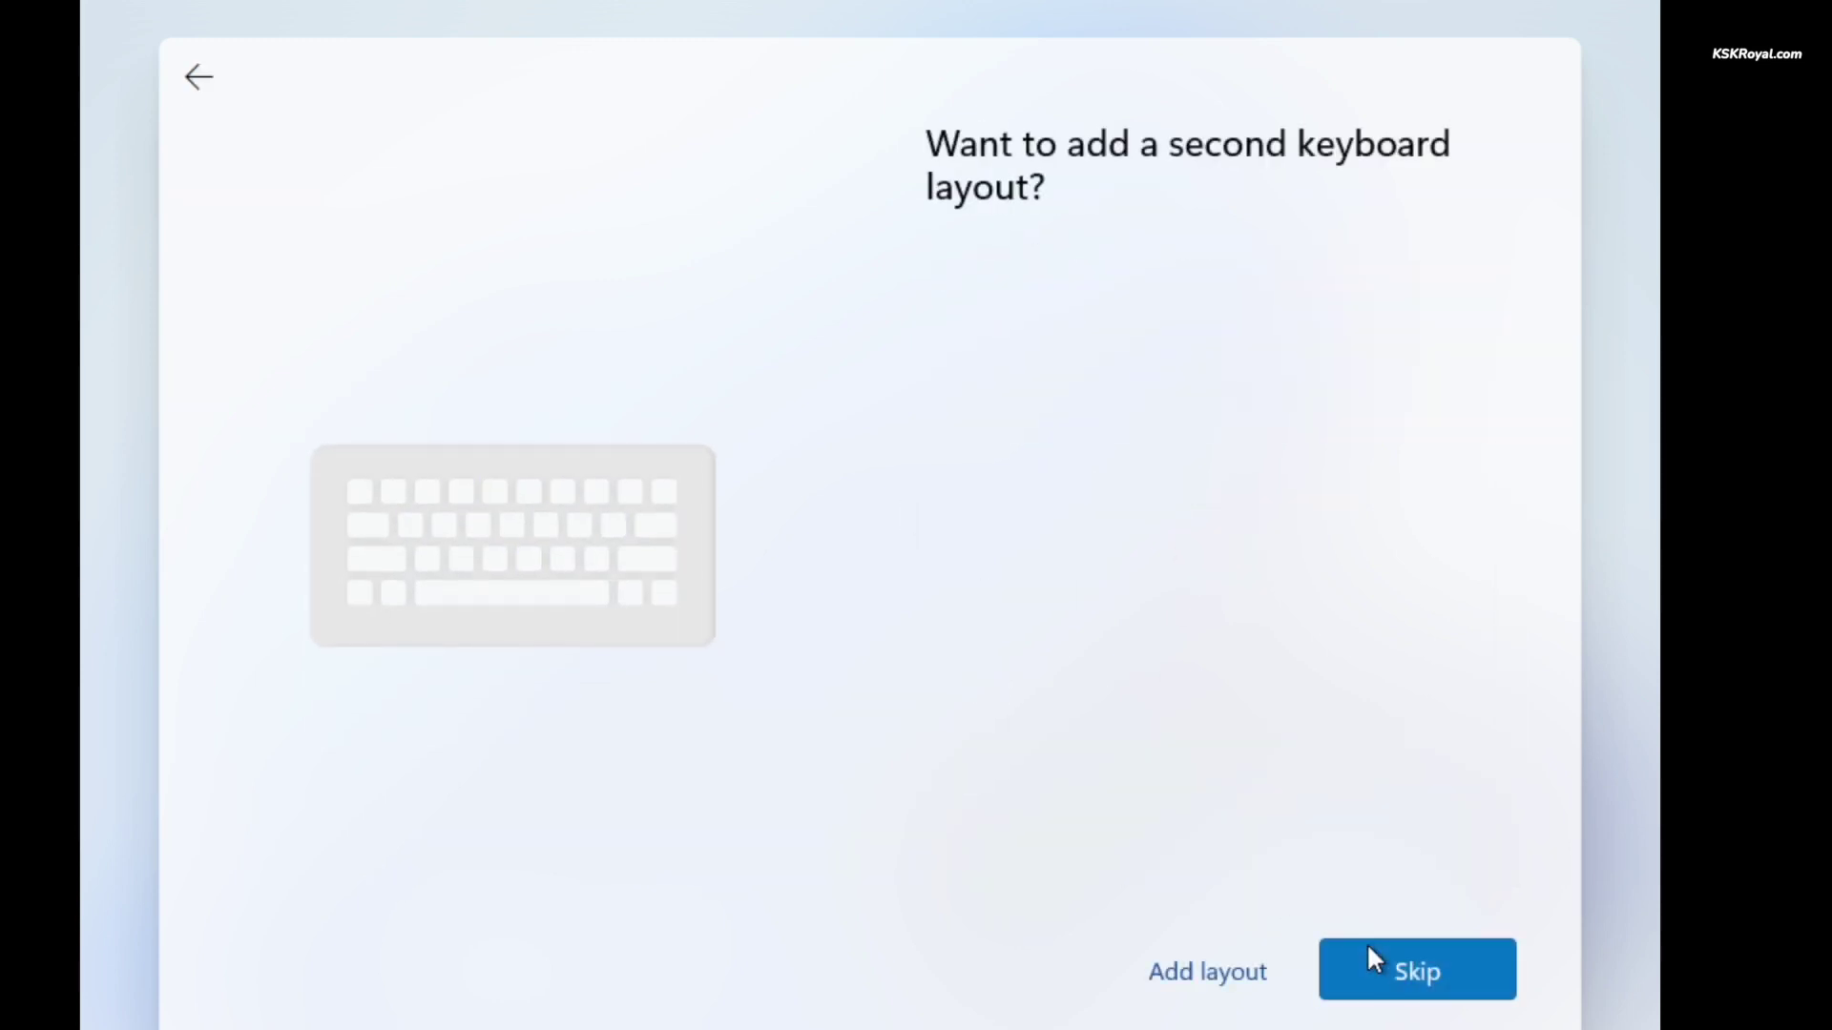
{"action": "left_click", "coordinate": [1368, 949]}
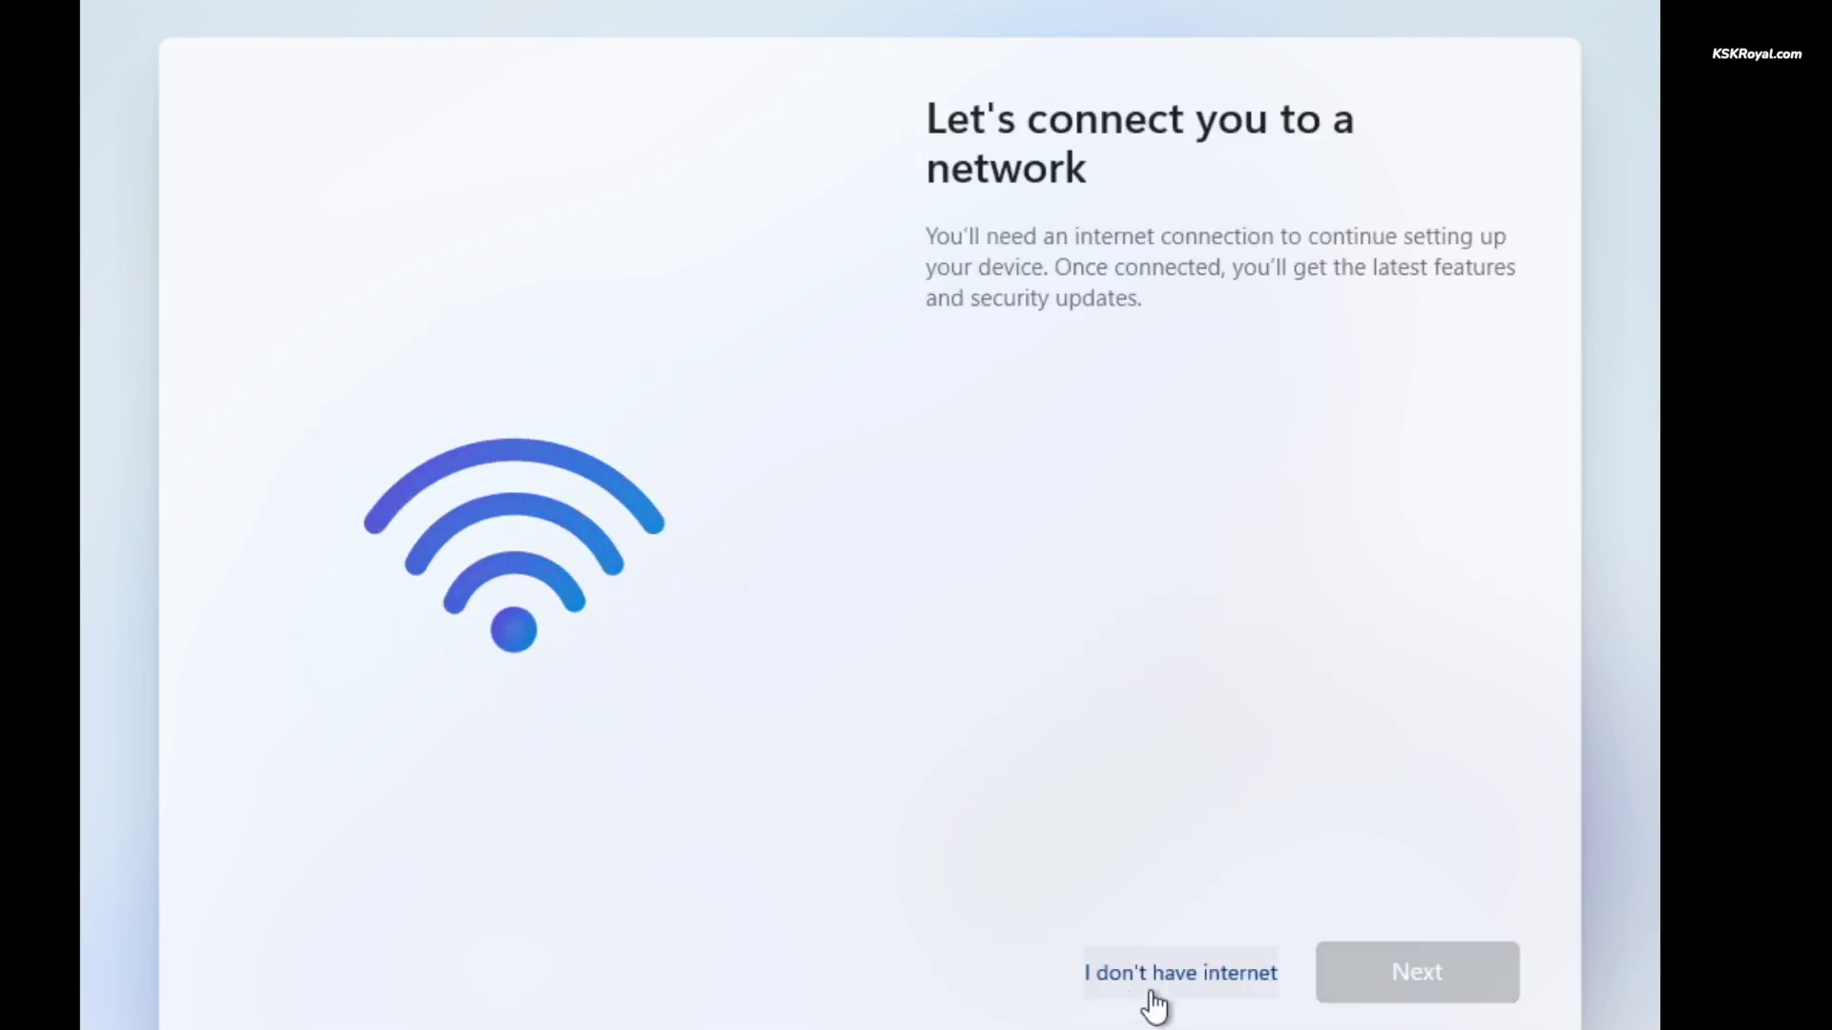
{"action": "left_click", "coordinate": [1156, 992]}
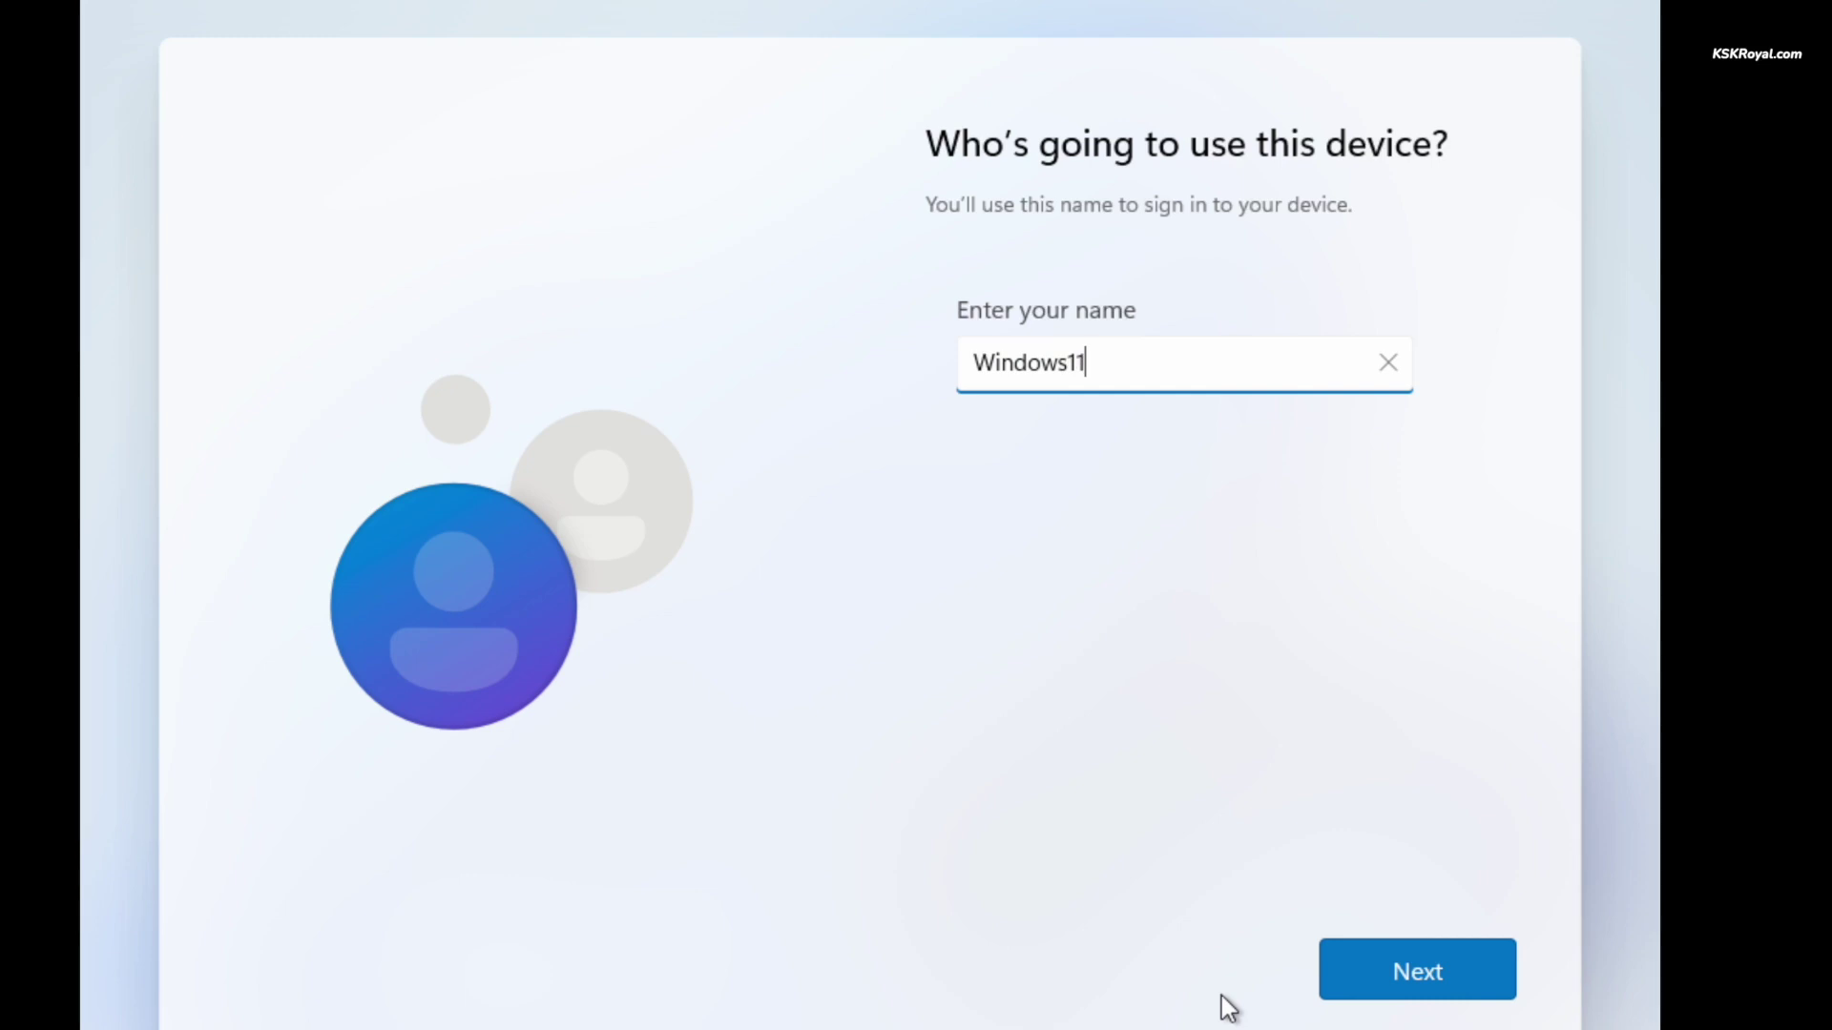
{"action": "left_click", "coordinate": [1440, 997]}
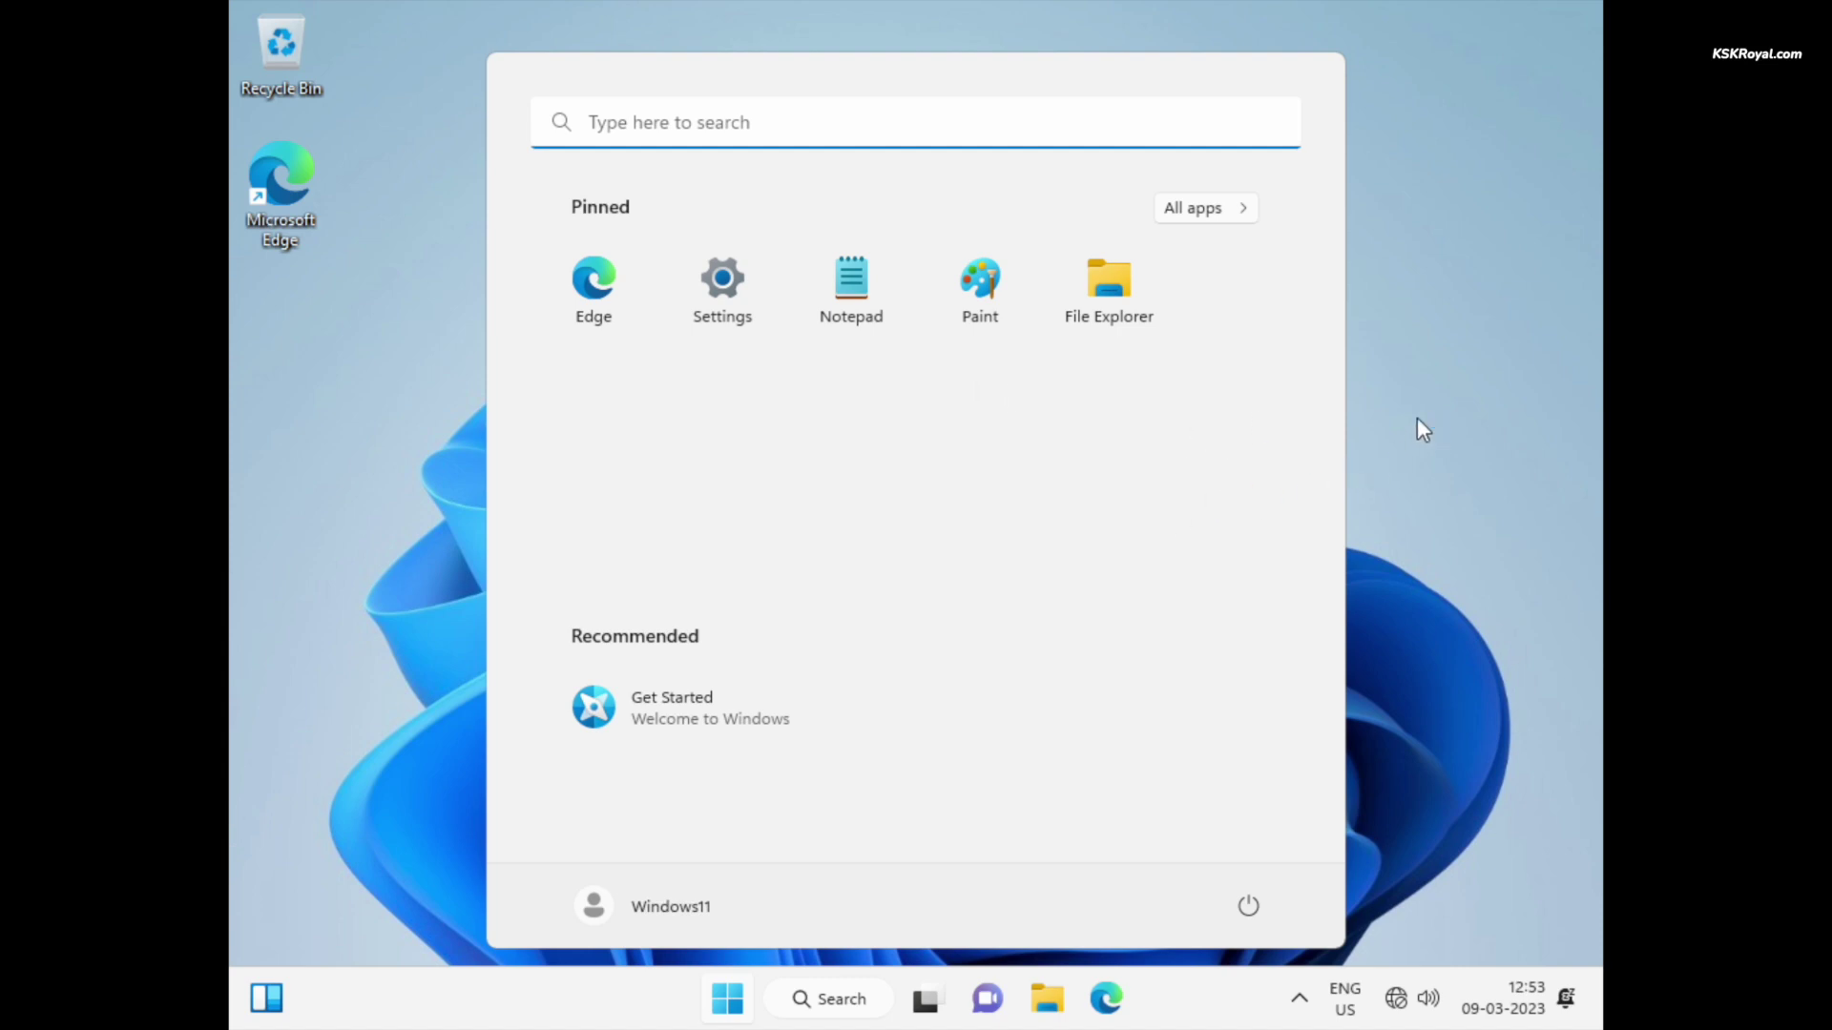
{"action": "left_click", "coordinate": [1416, 470]}
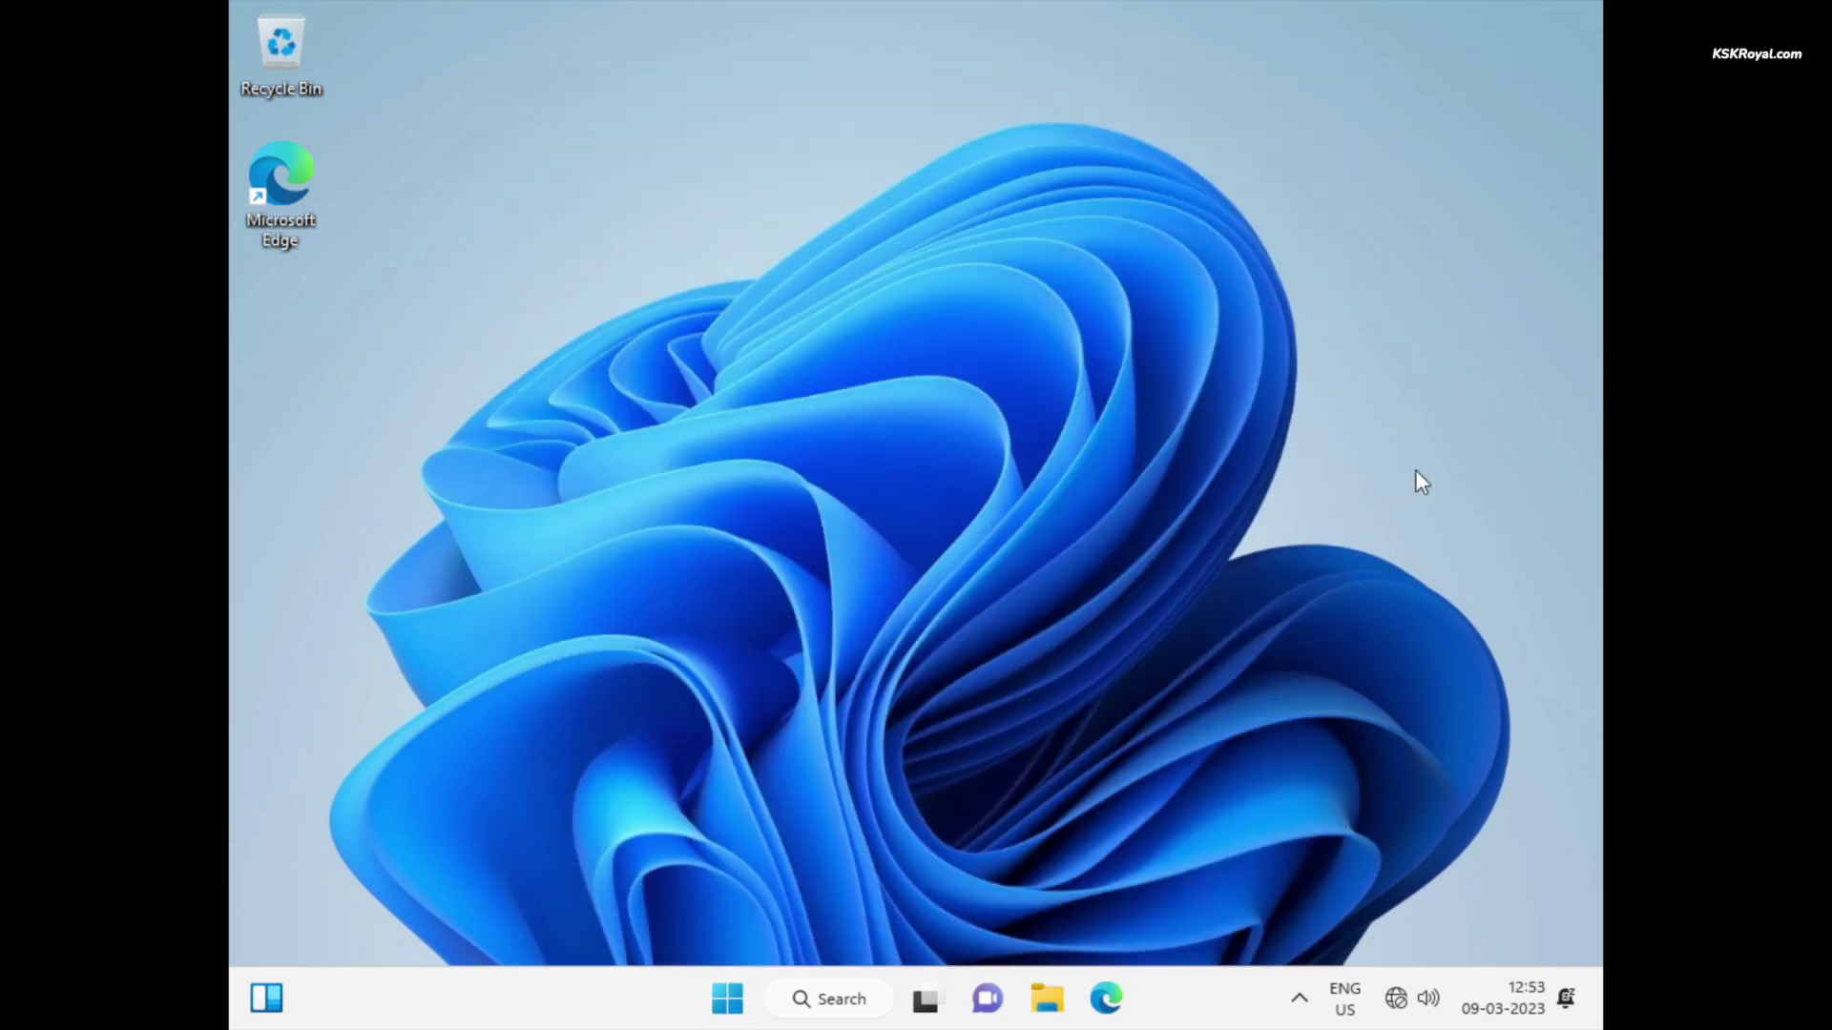
{"action": "left_click", "coordinate": [740, 997]}
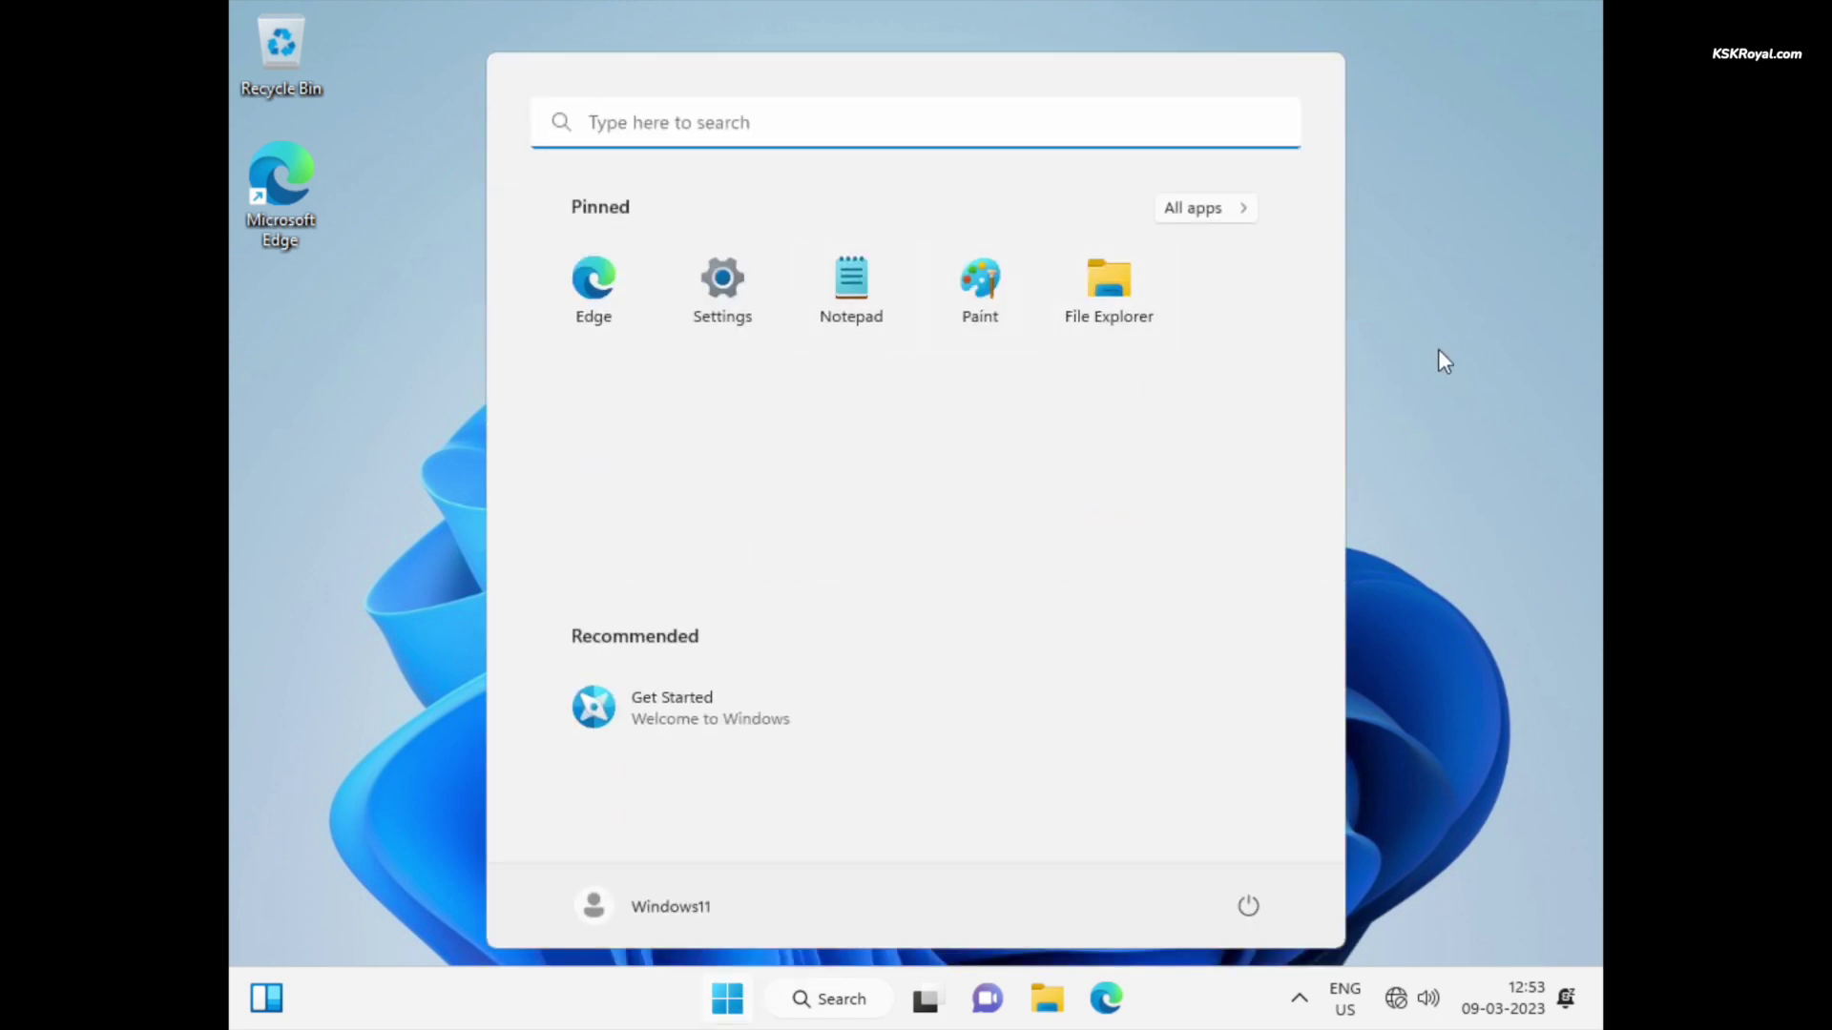
{"action": "left_click", "coordinate": [1439, 350]}
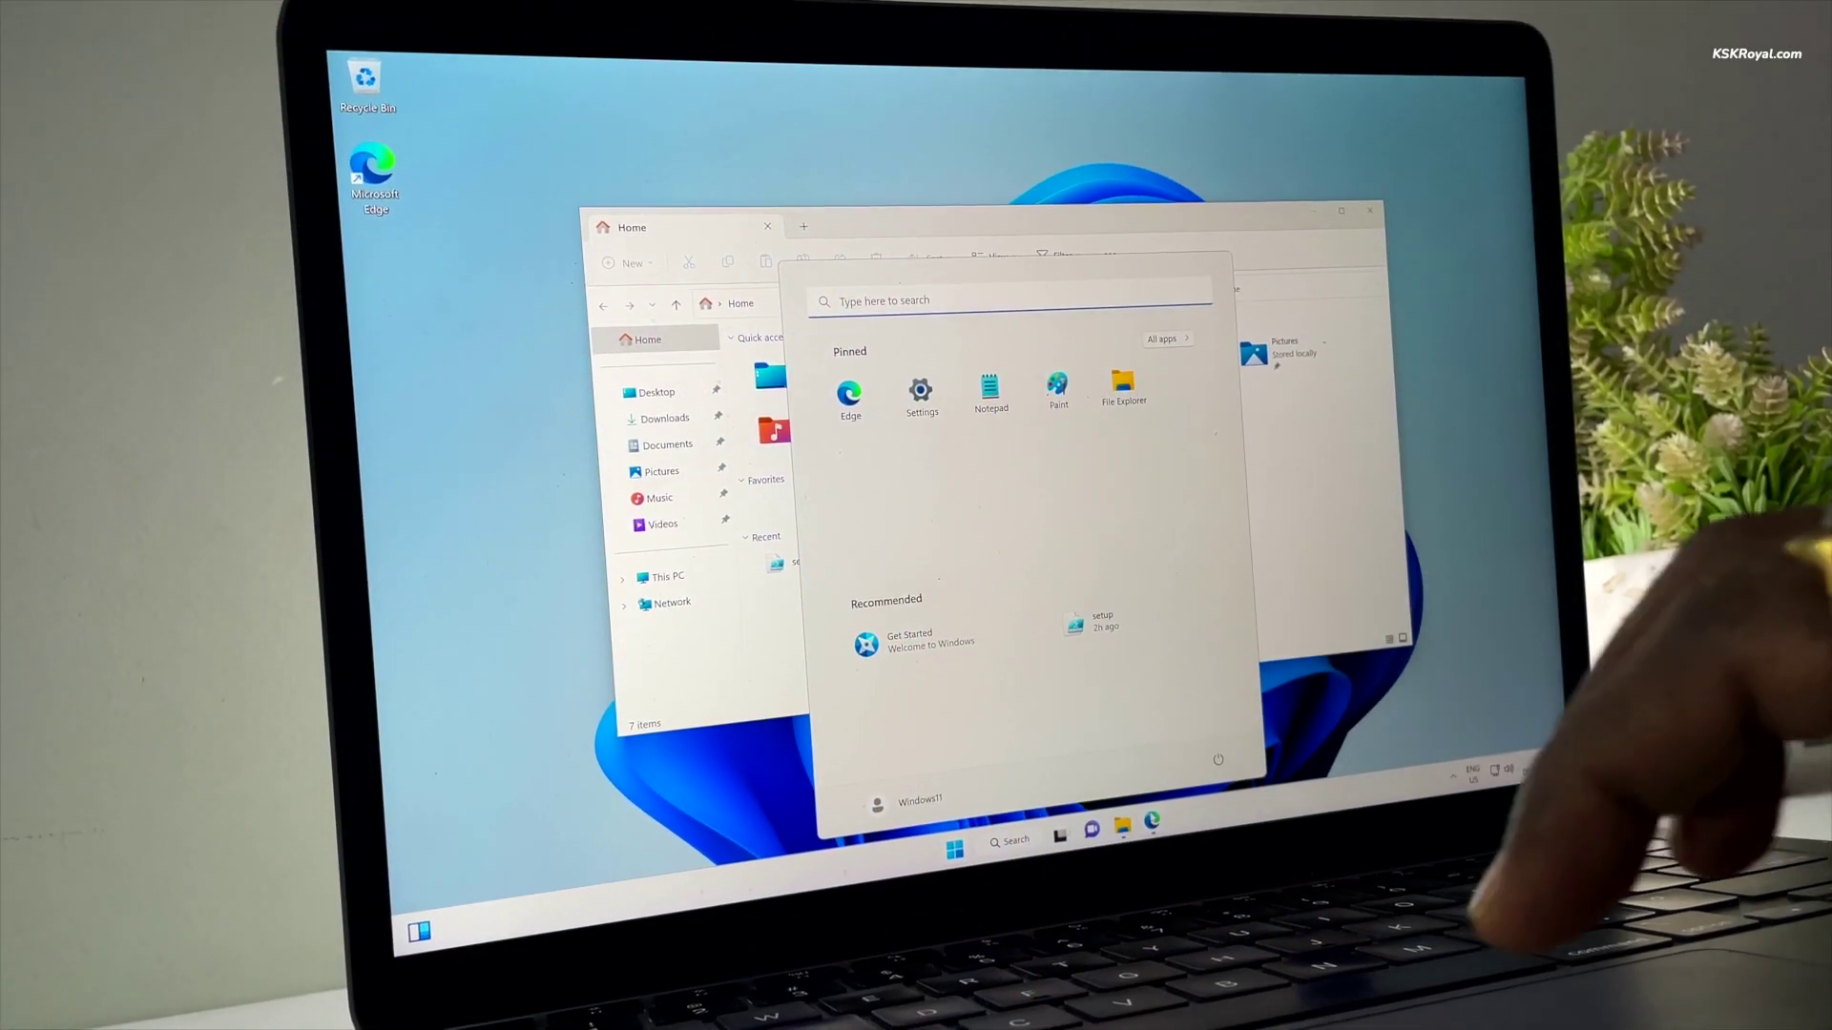
{"action": "key", "text": "Escape"}
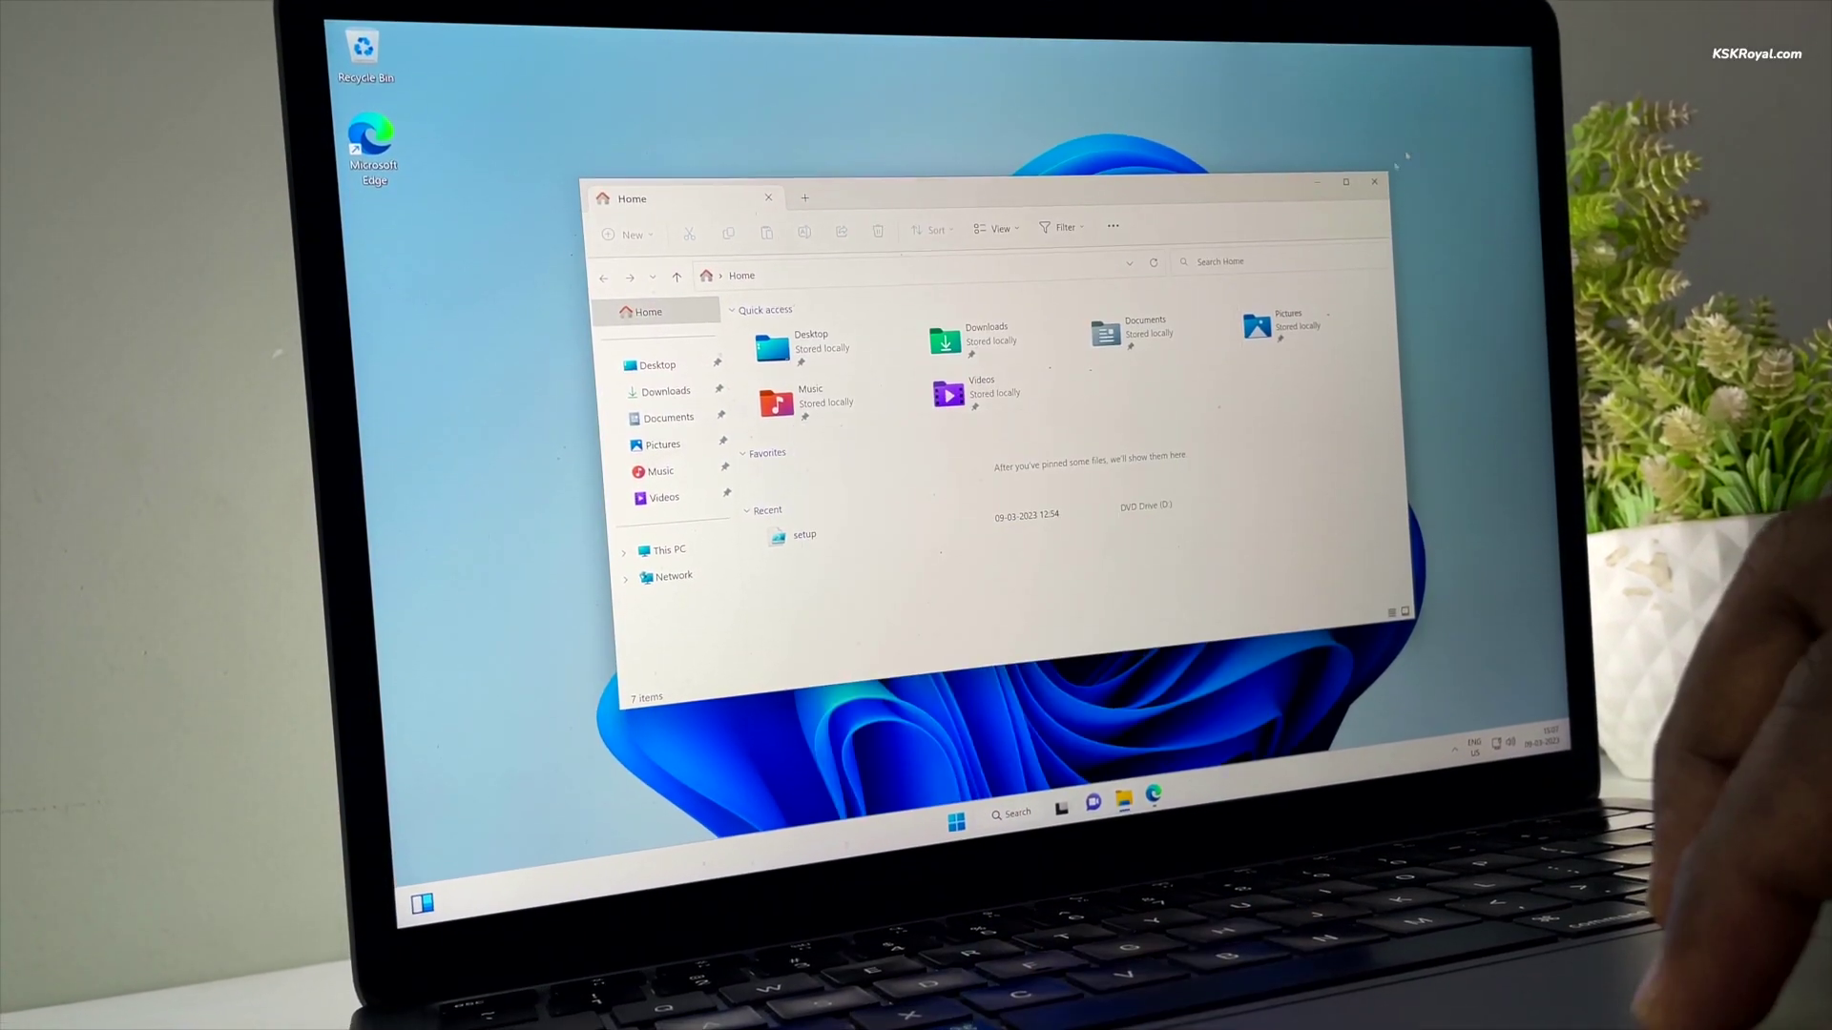
{"action": "key", "text": "super+d"}
{"action": "left_click", "coordinate": [956, 818]}
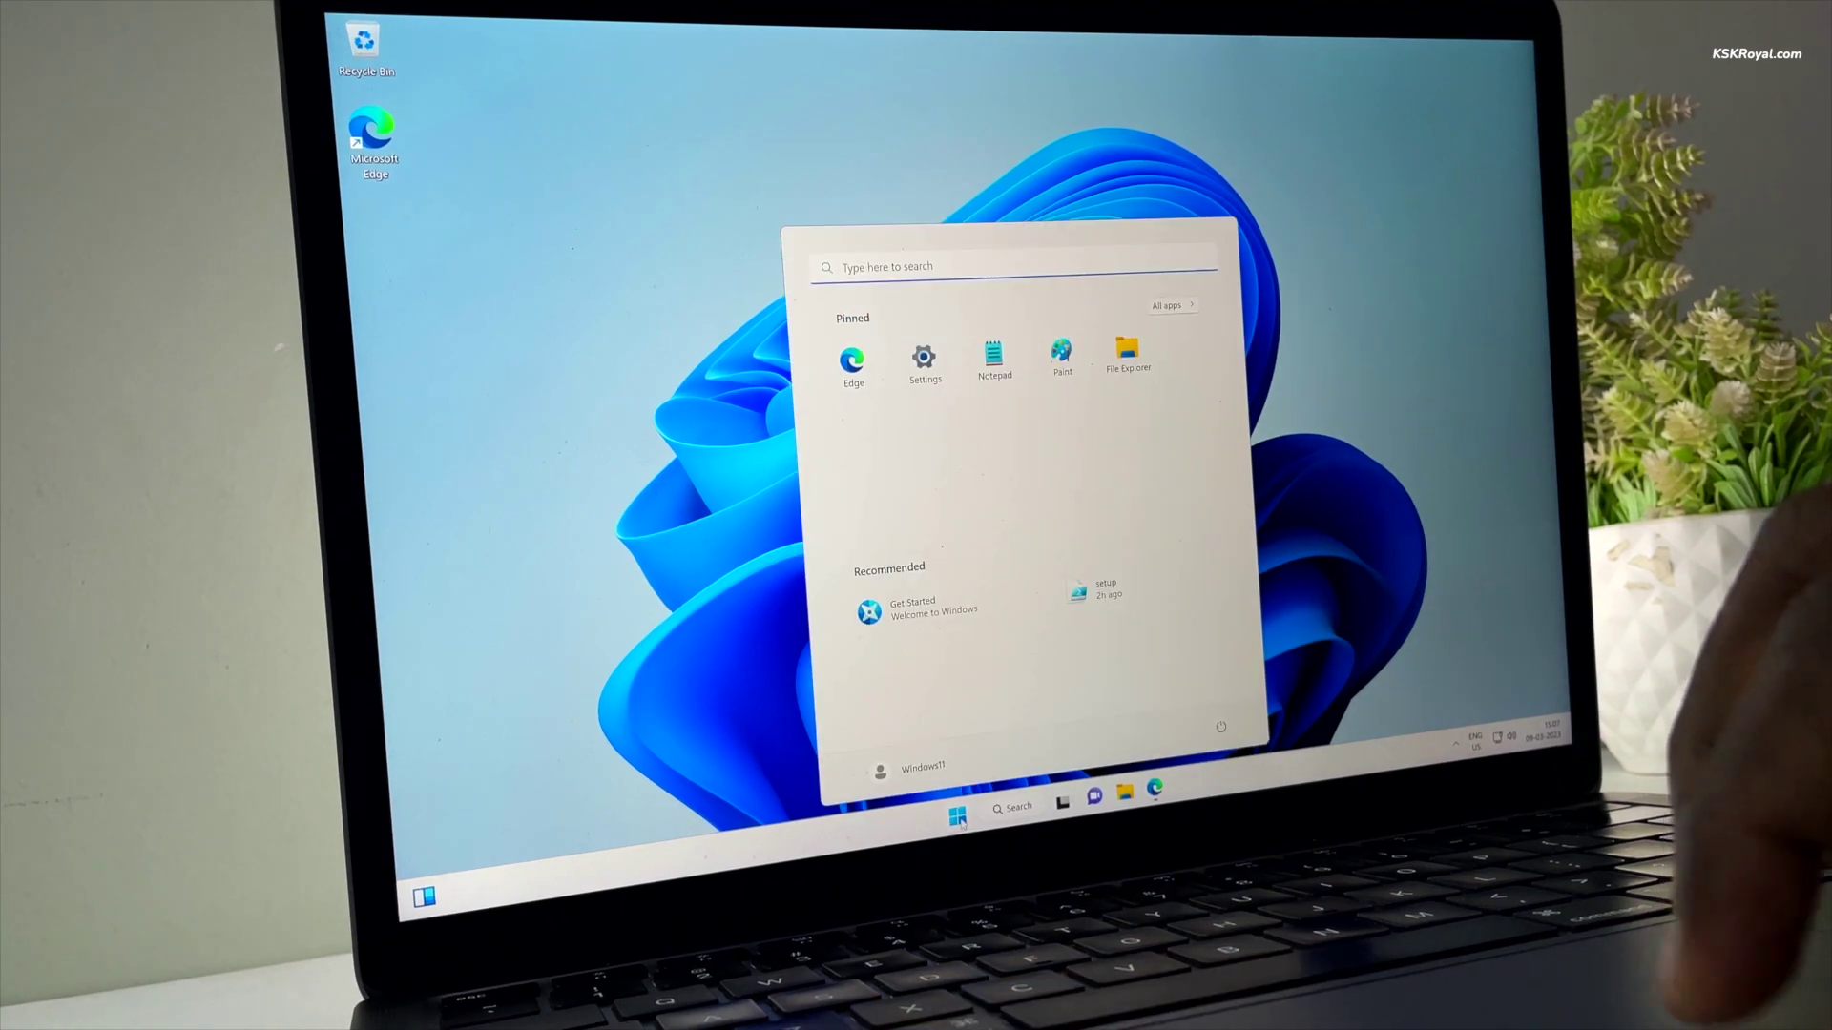
{"action": "left_click", "coordinate": [1170, 305]}
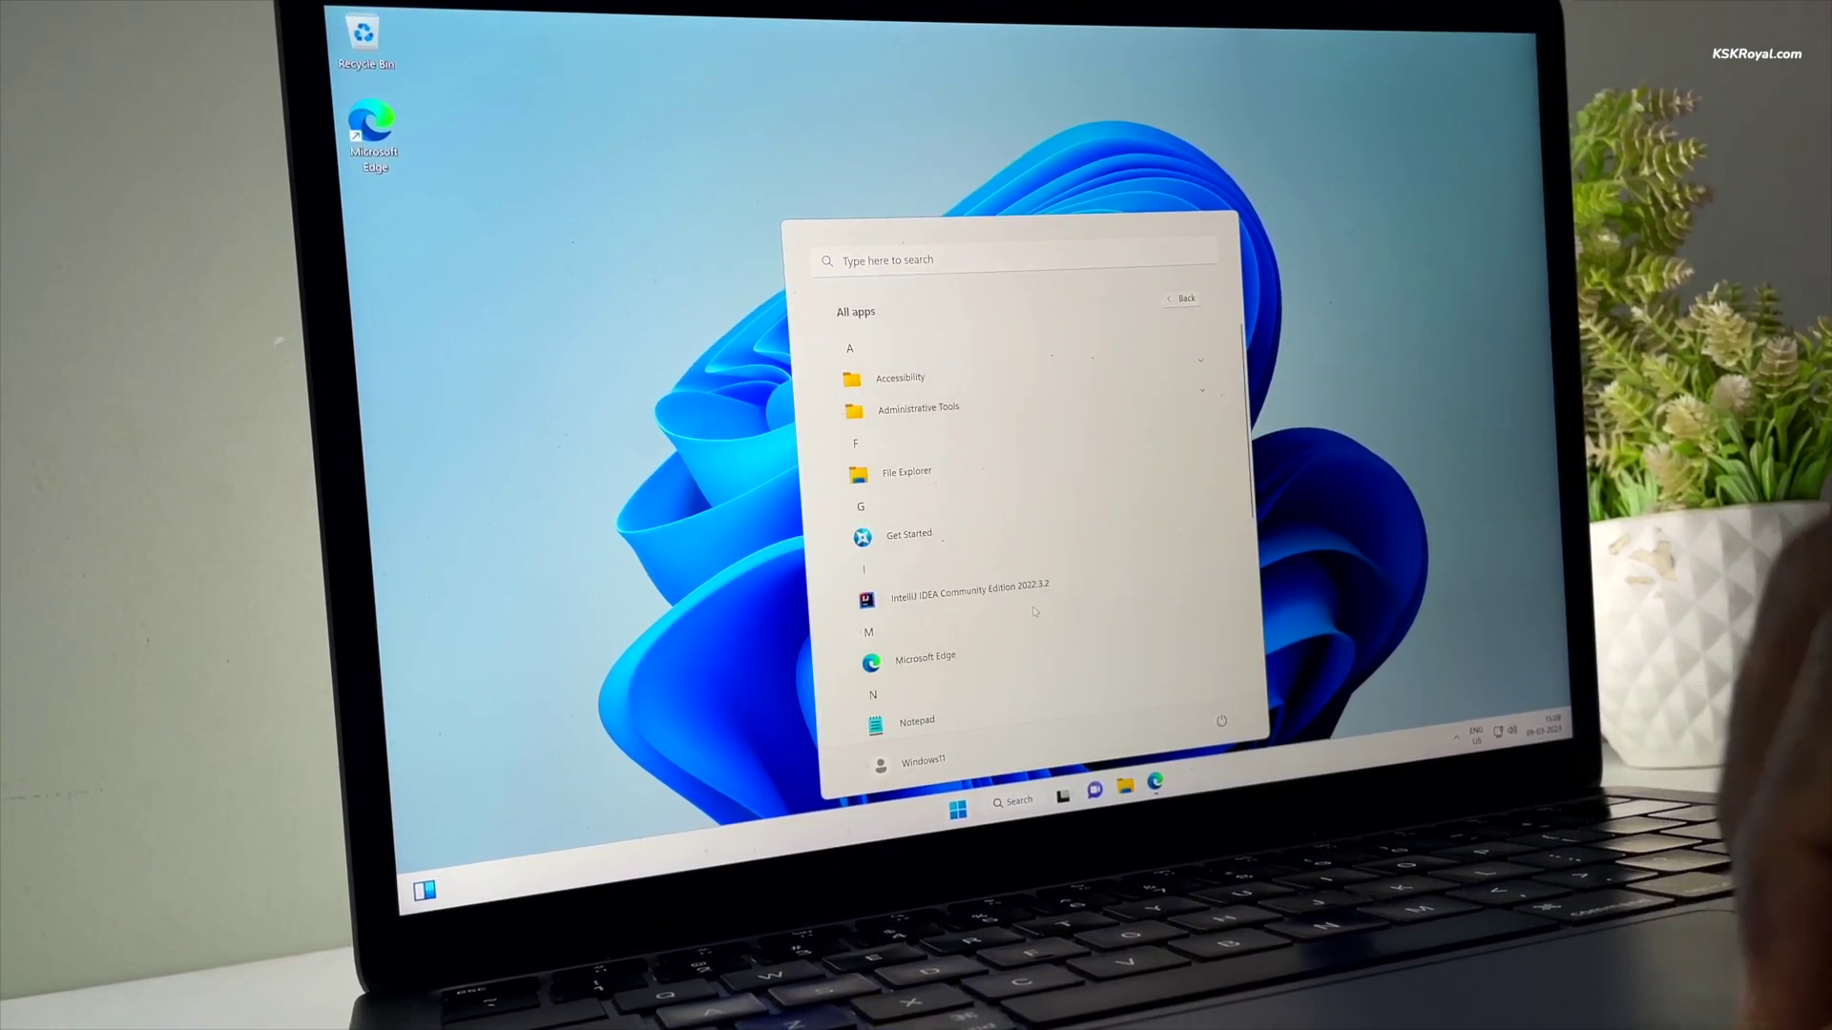
{"action": "scroll", "coordinate": [1035, 611], "scroll_direction": "down", "scroll_amount": 5}
{"action": "scroll", "coordinate": [1006, 546], "scroll_direction": "up", "scroll_amount": 4}
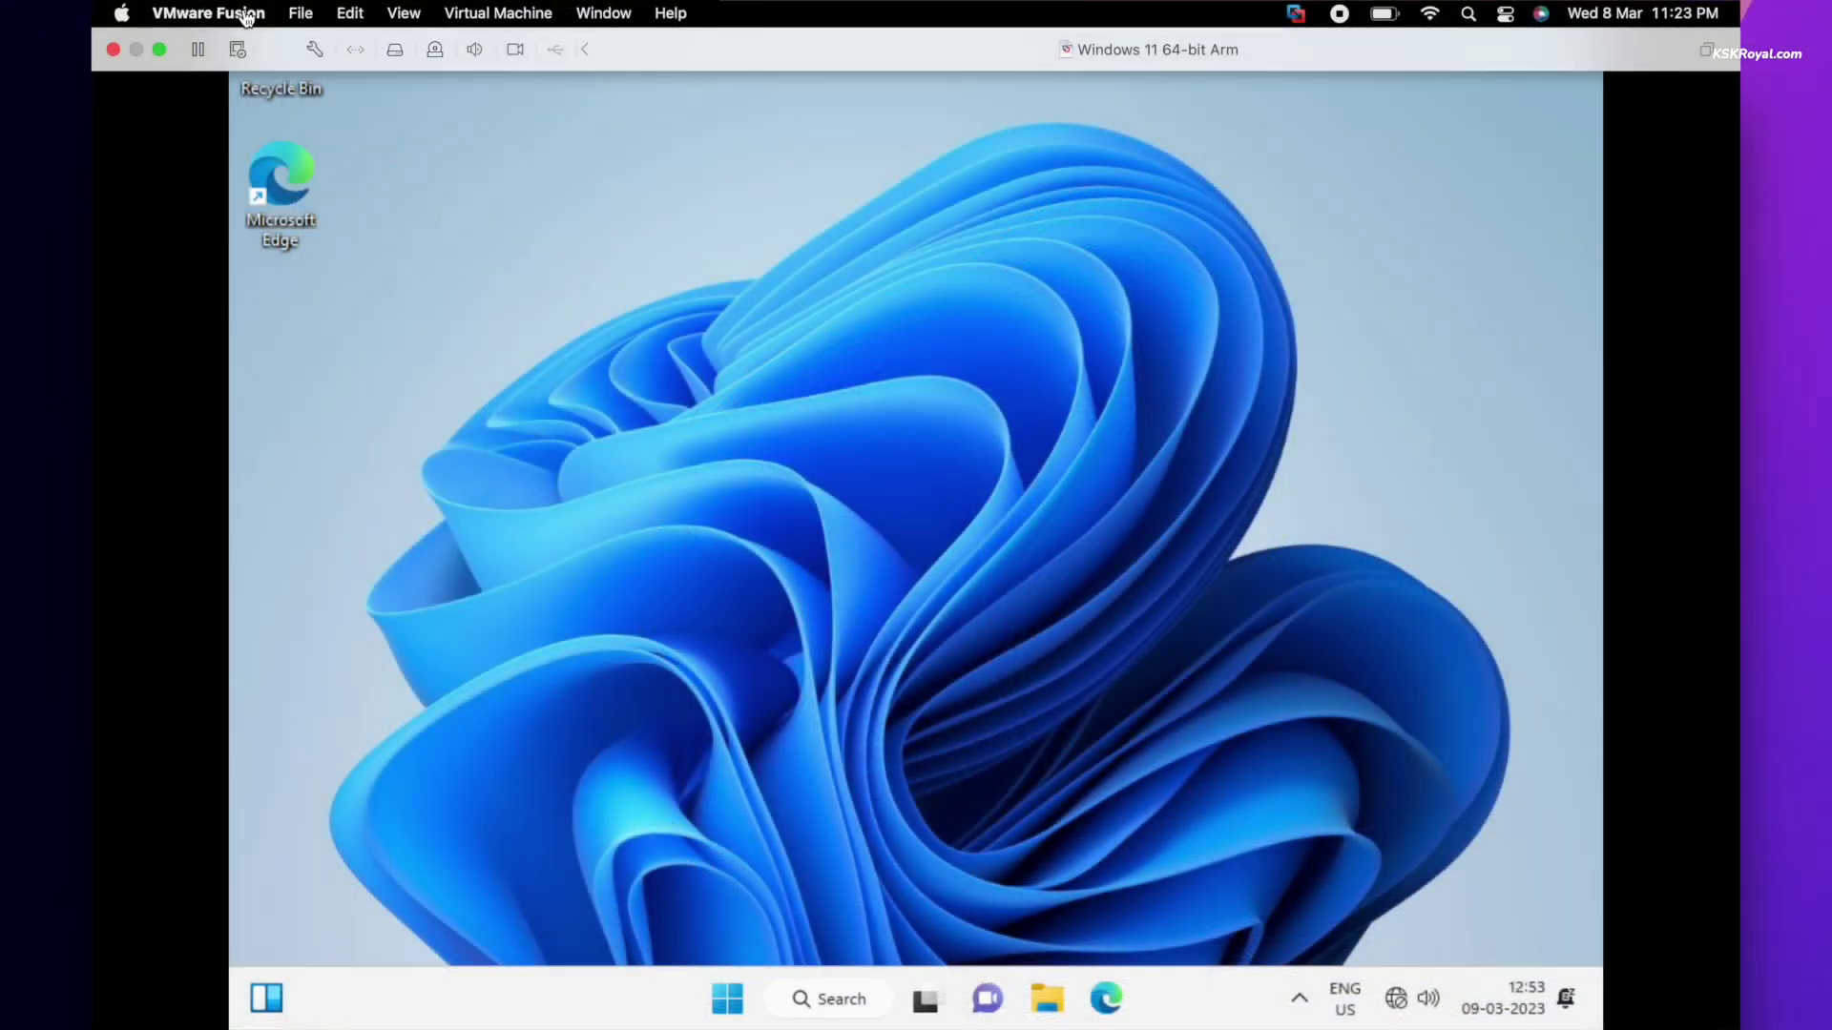
- Choose Install VMware Tools from the Virtual Machine menu and confirm Install to mount its CD
{"action": "left_click", "coordinate": [503, 11]}
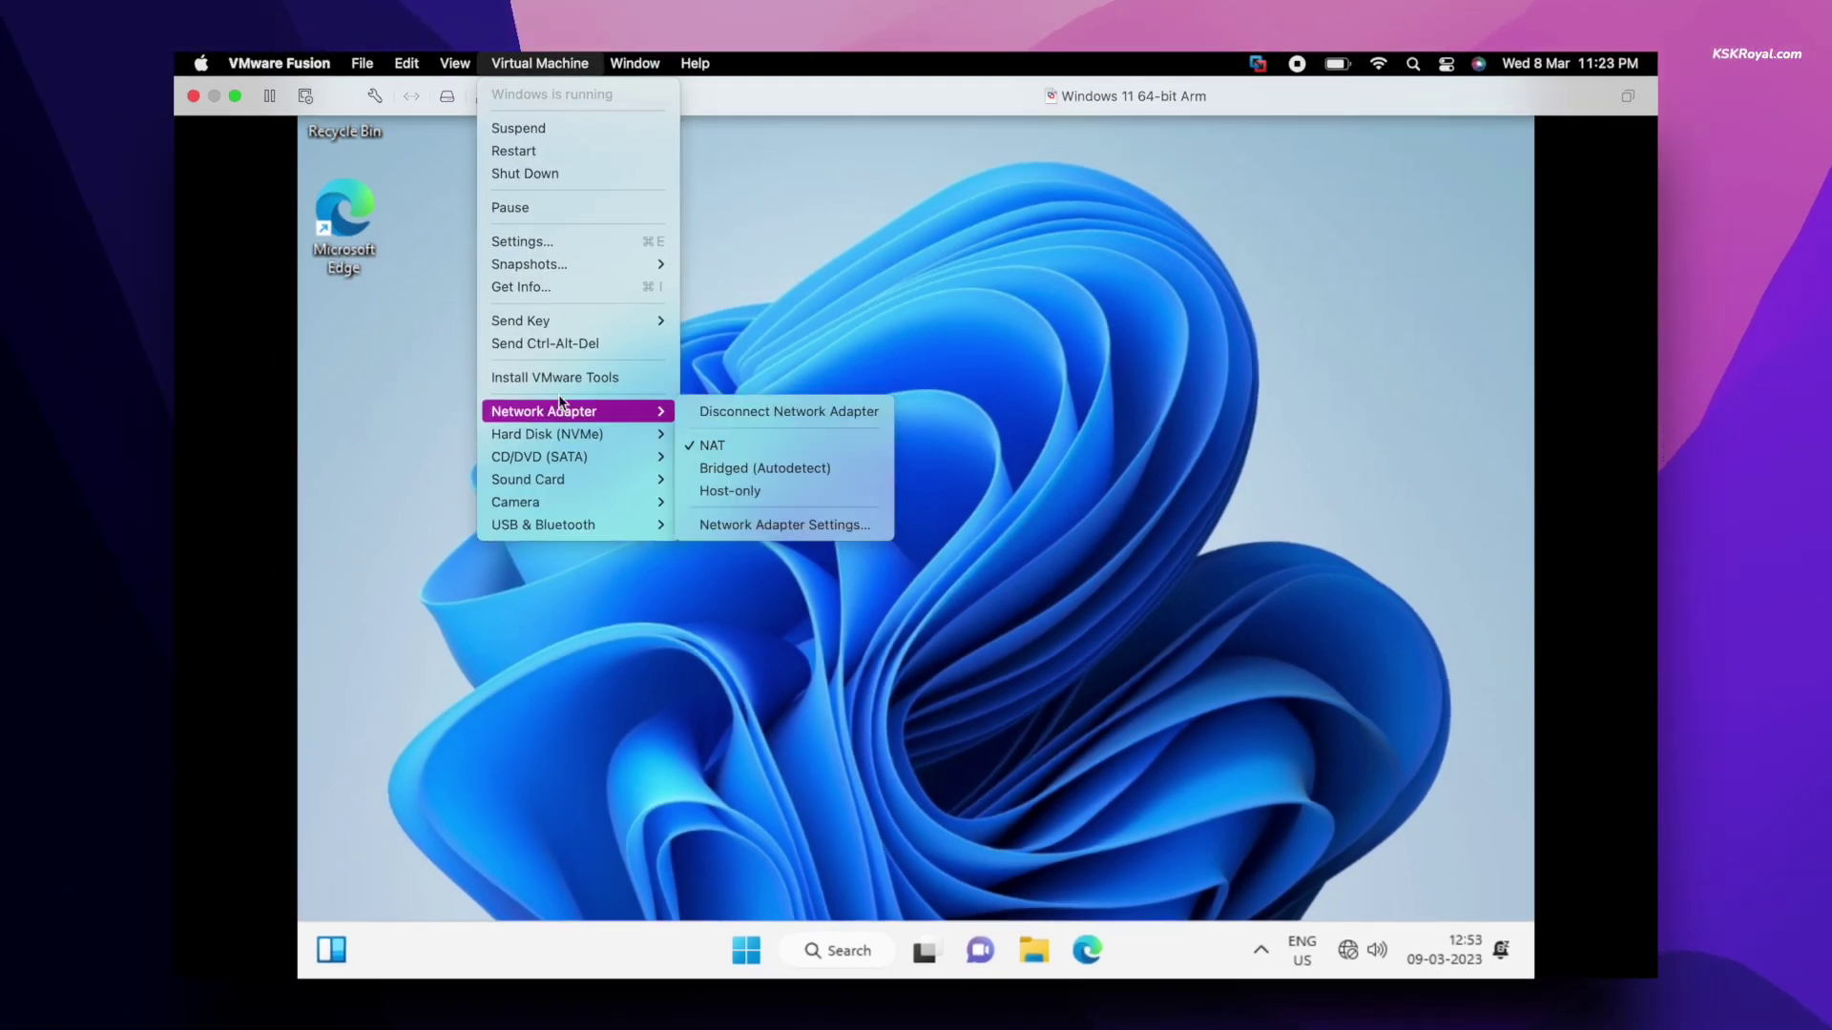
{"action": "left_click", "coordinate": [566, 379]}
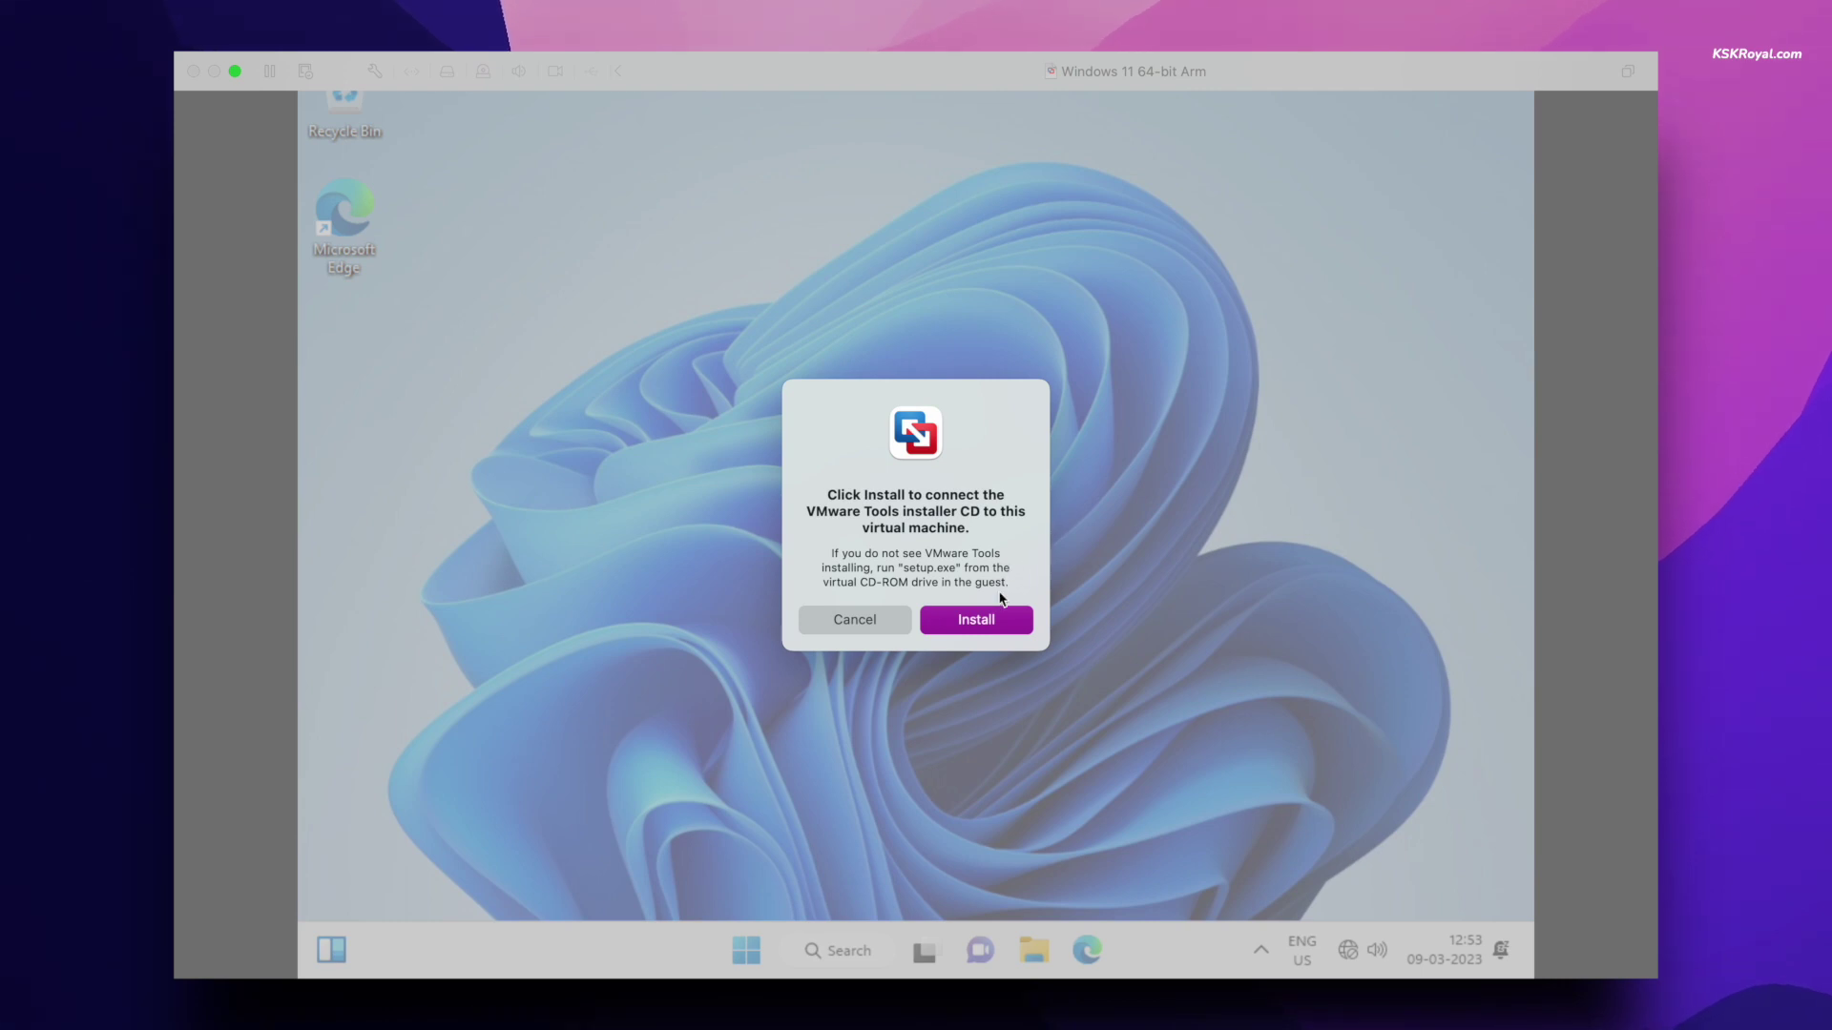
{"action": "left_click", "coordinate": [982, 620]}
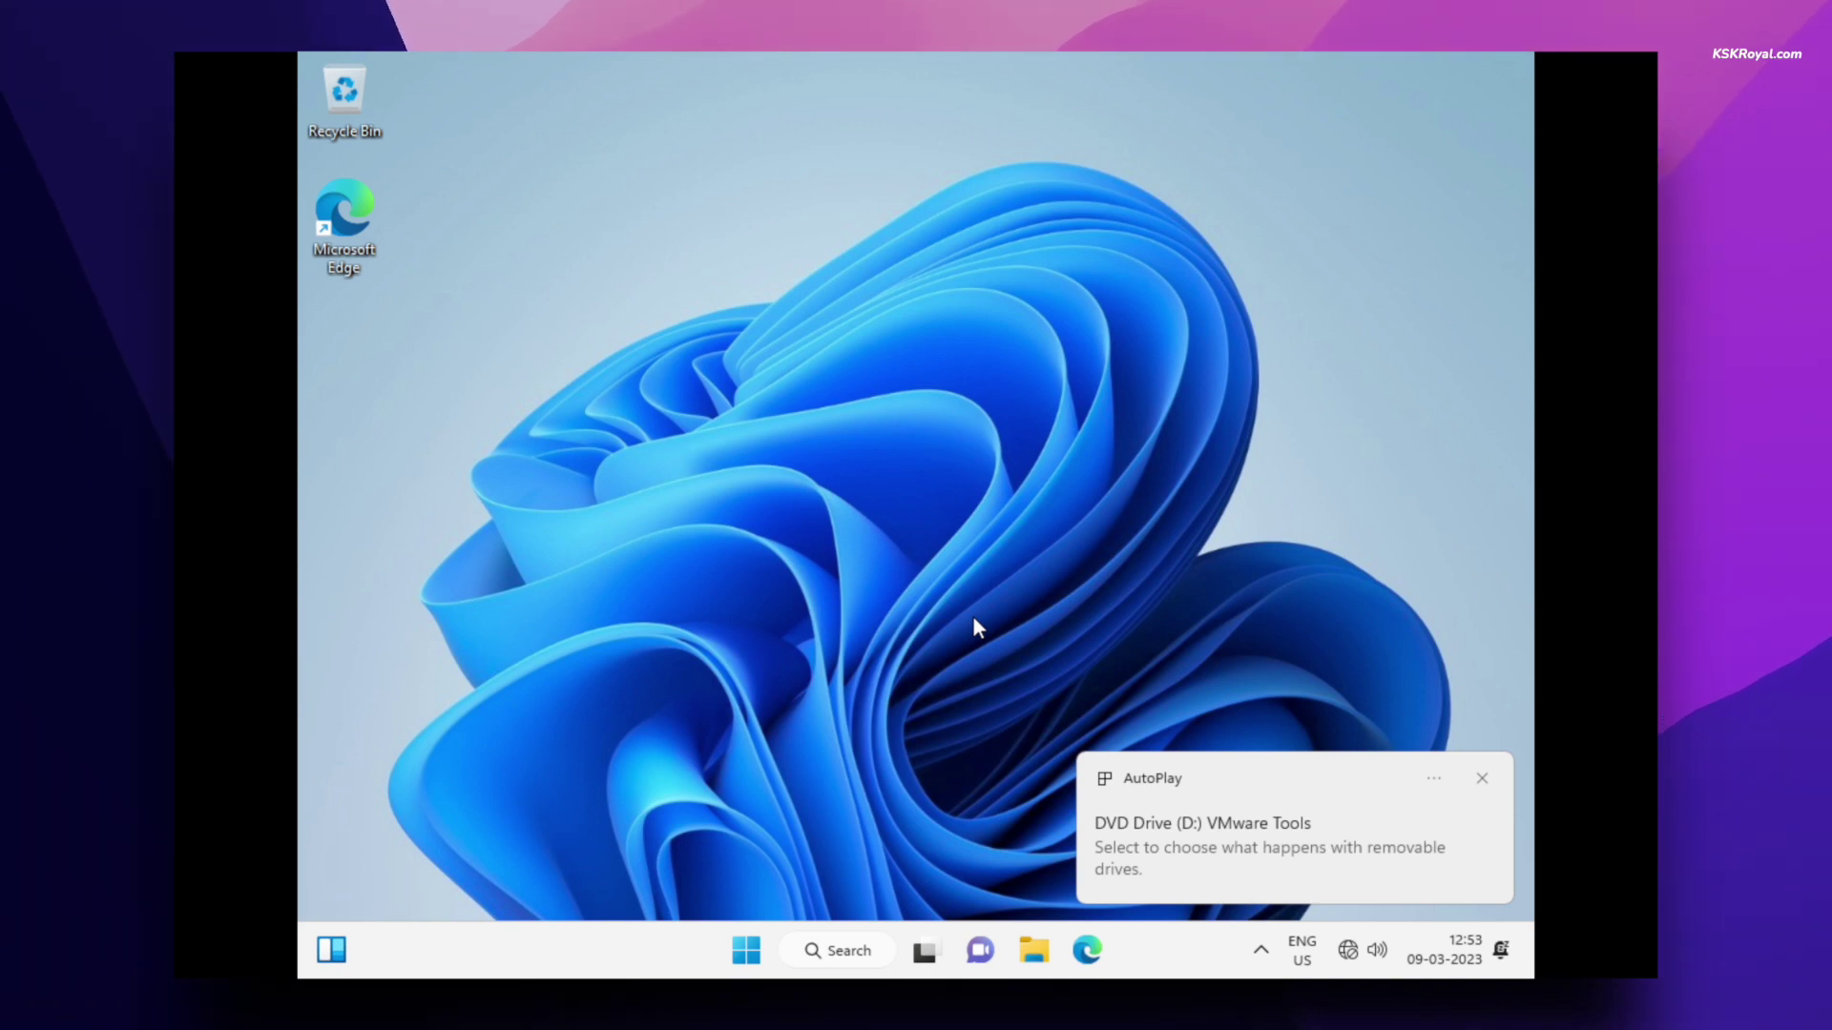
- Search Start for 'power' and launch Windows PowerShell as administrator, approving the UAC prompt
{"action": "key", "text": "super"}
{"action": "type", "text": "power"}
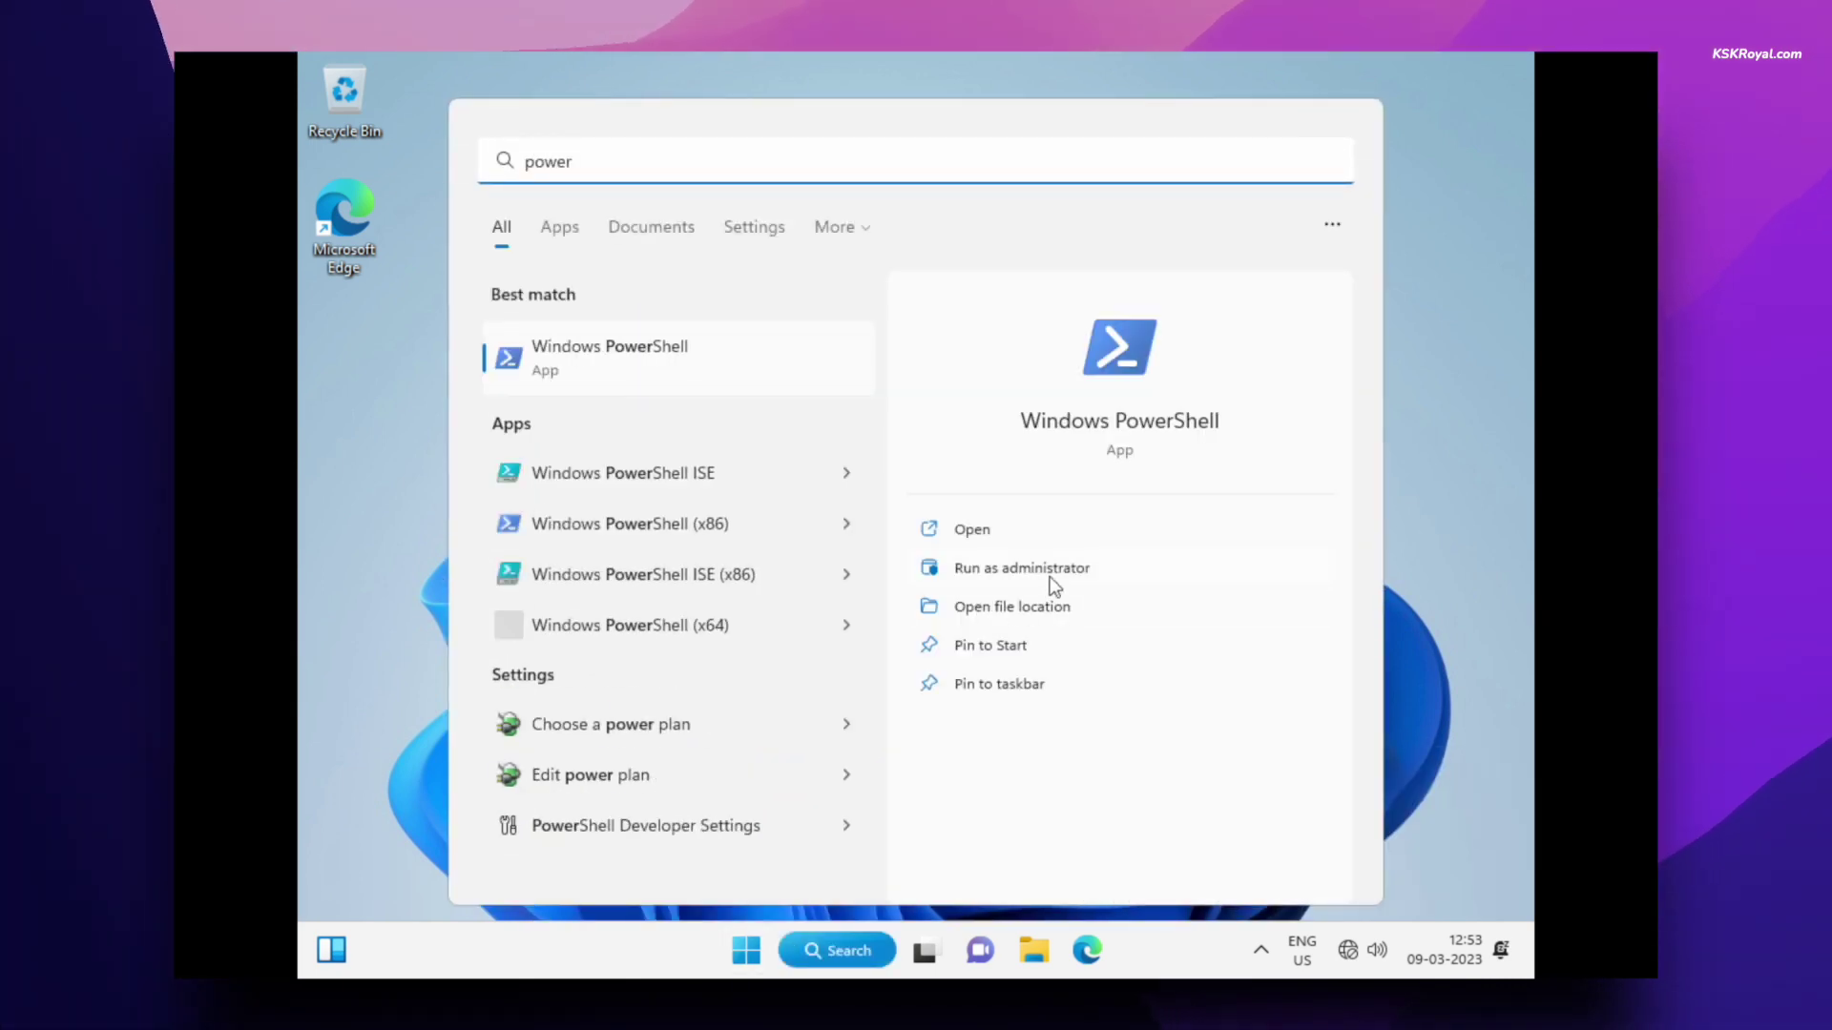
{"action": "left_click", "coordinate": [1050, 576]}
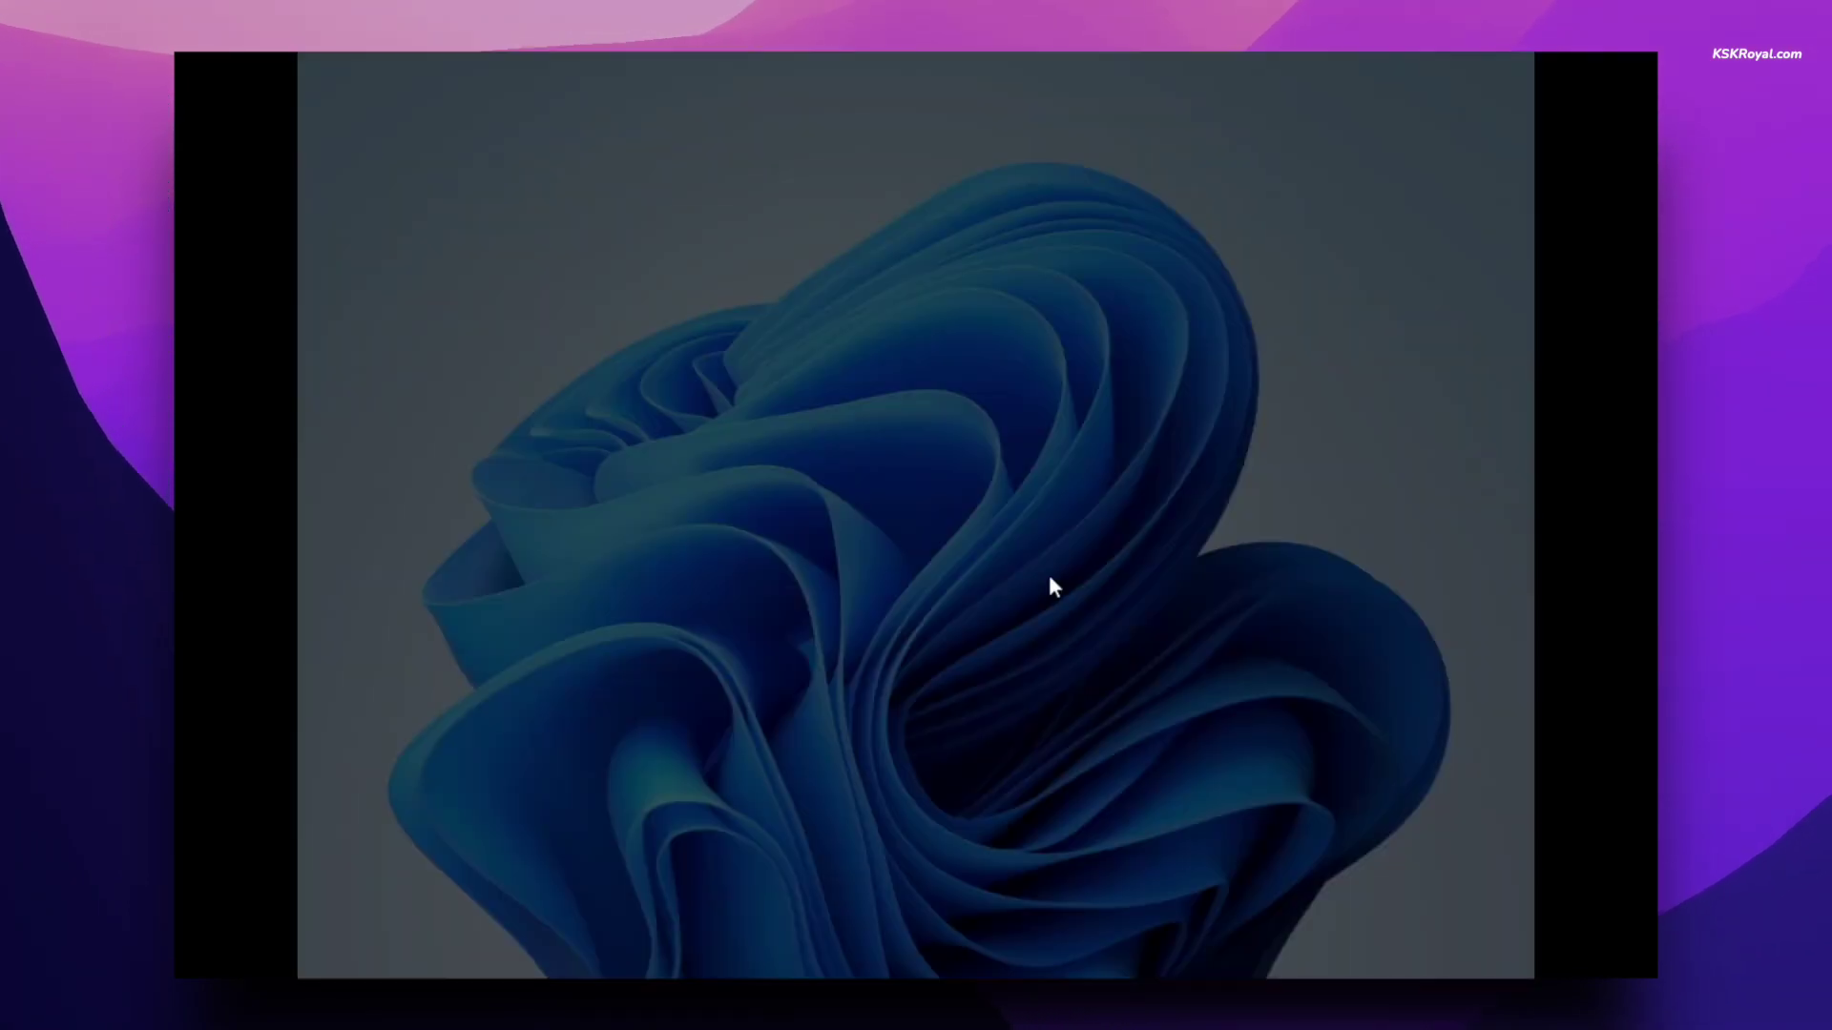
{"action": "left_click", "coordinate": [877, 679]}
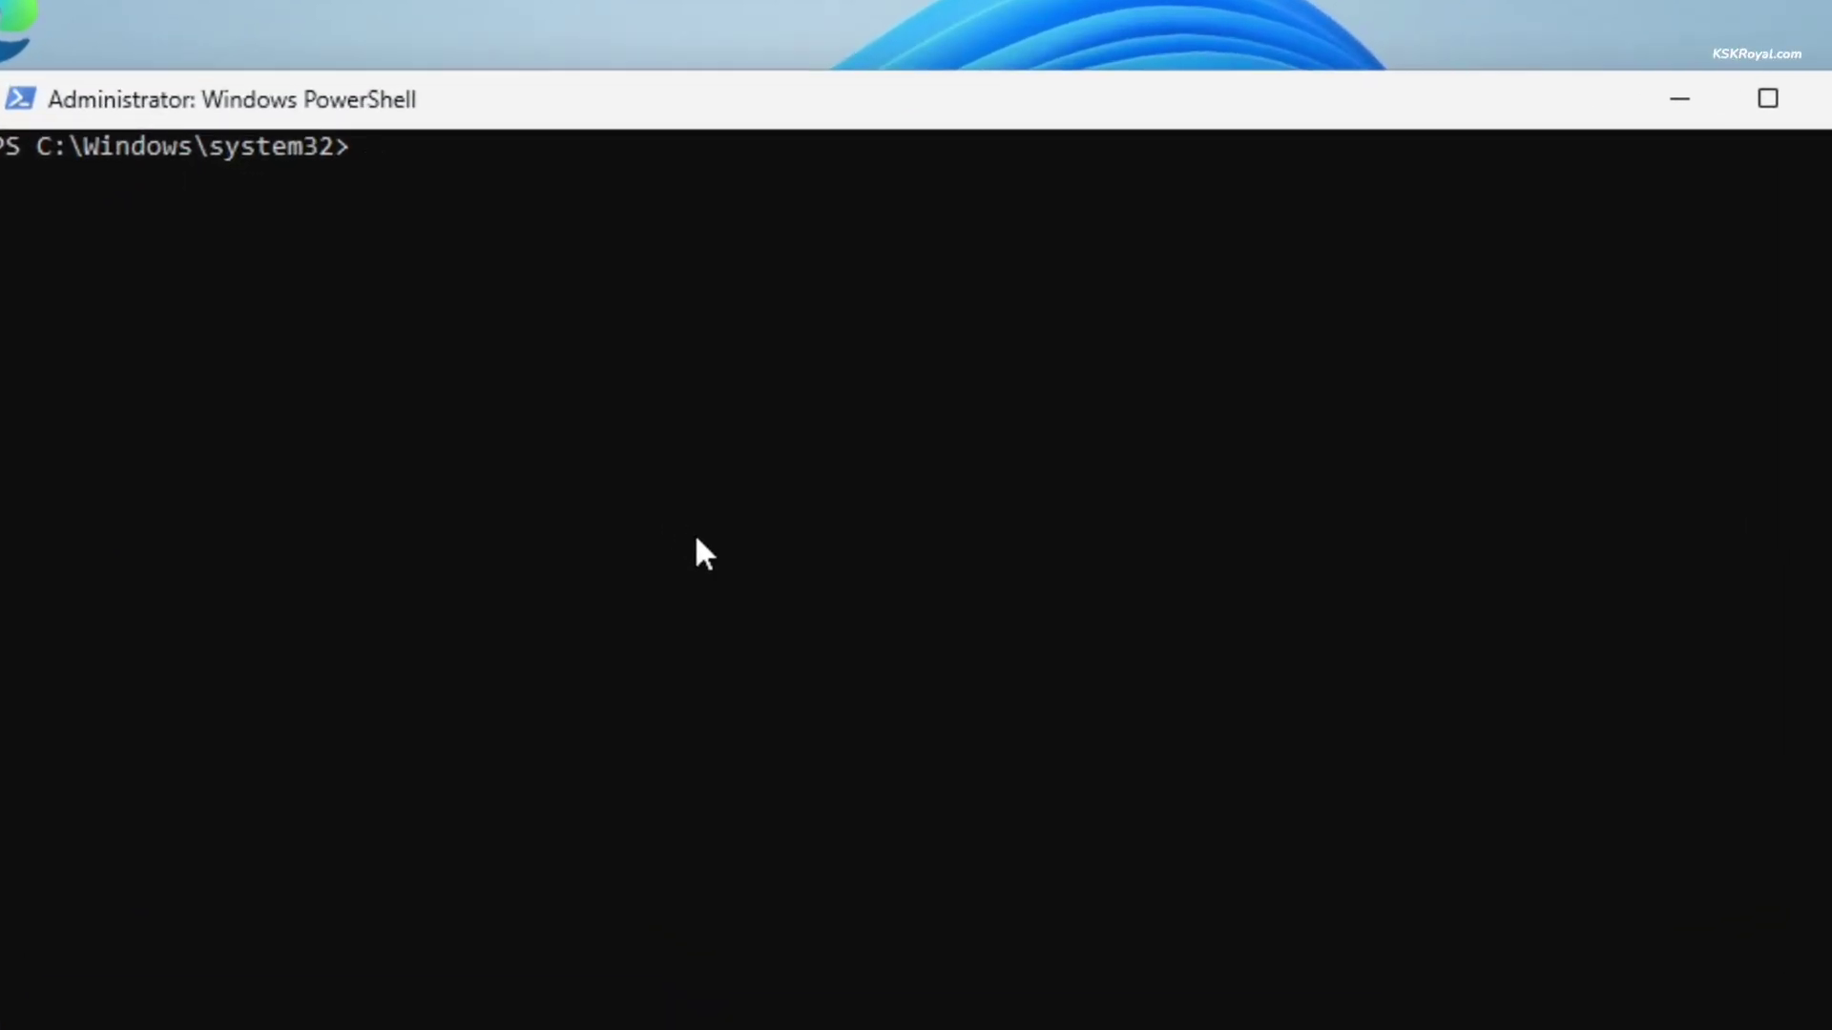
- Run Set-ExecutionPolicy RemoteSigned and answer Yes to All
{"action": "type", "text": "Set-ExecutionPolicy RemoteSigned"}
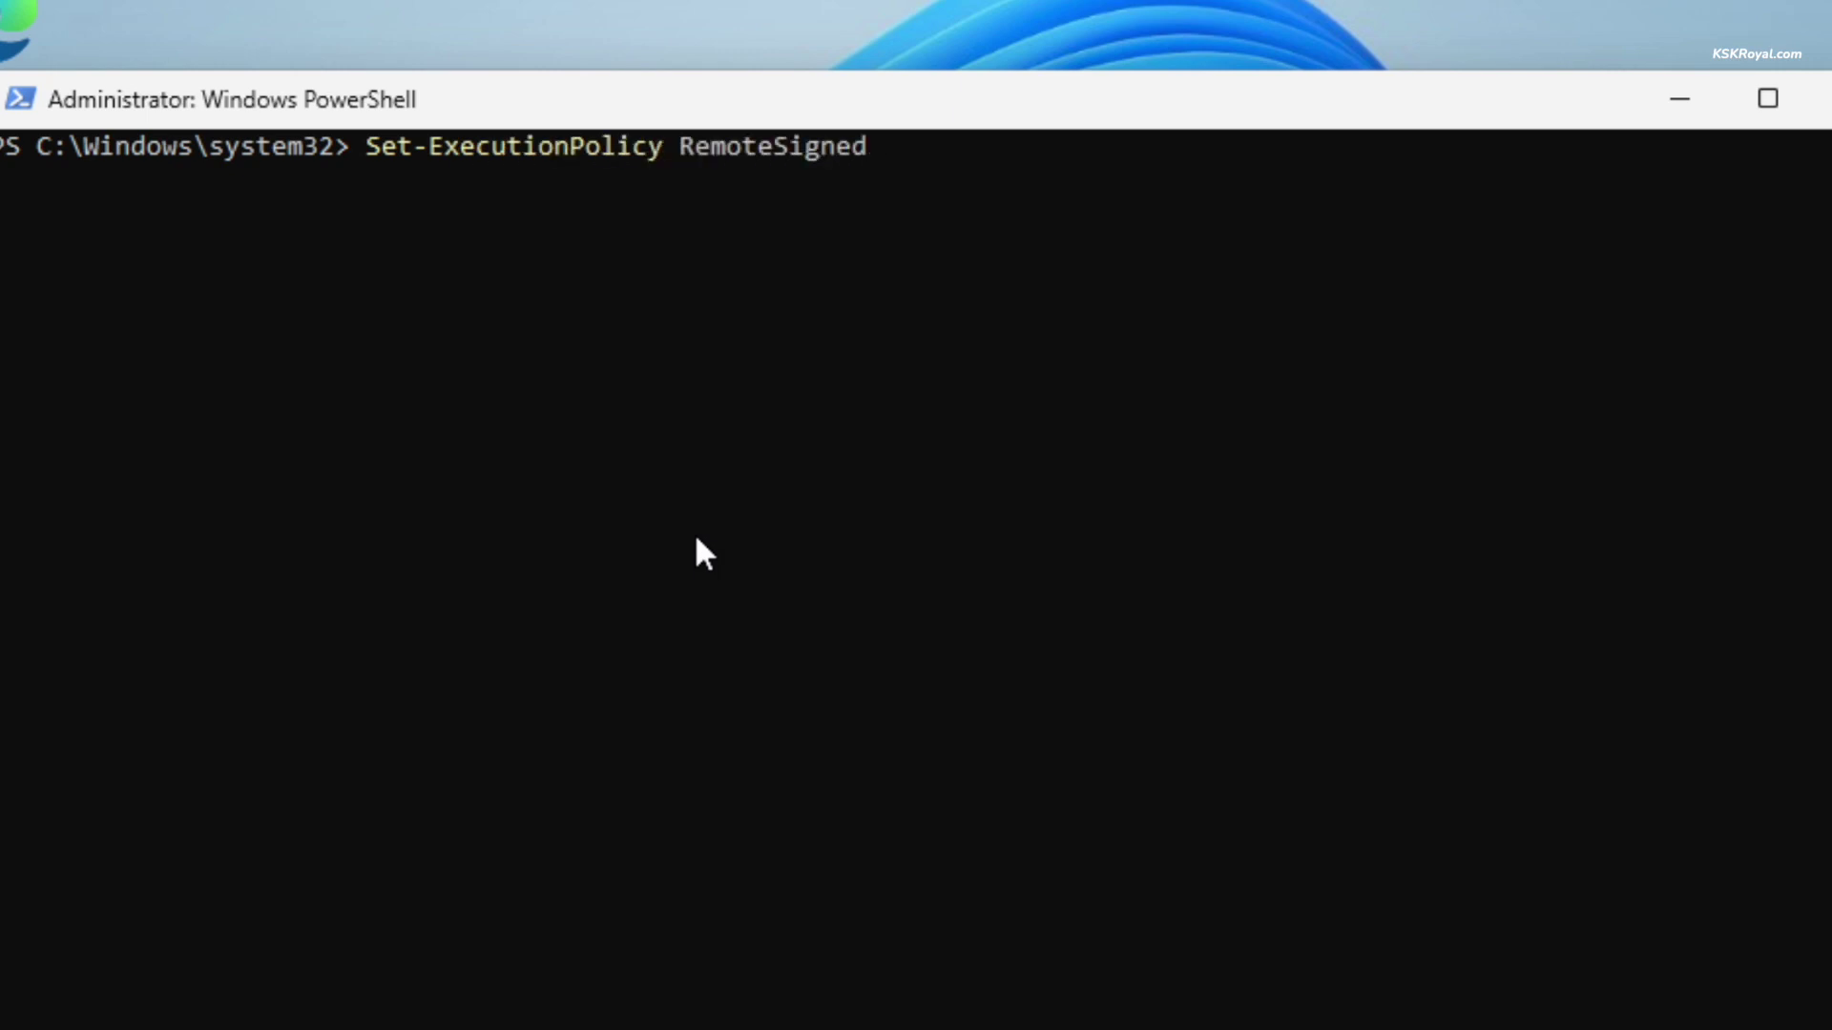
{"action": "key", "text": "Return"}
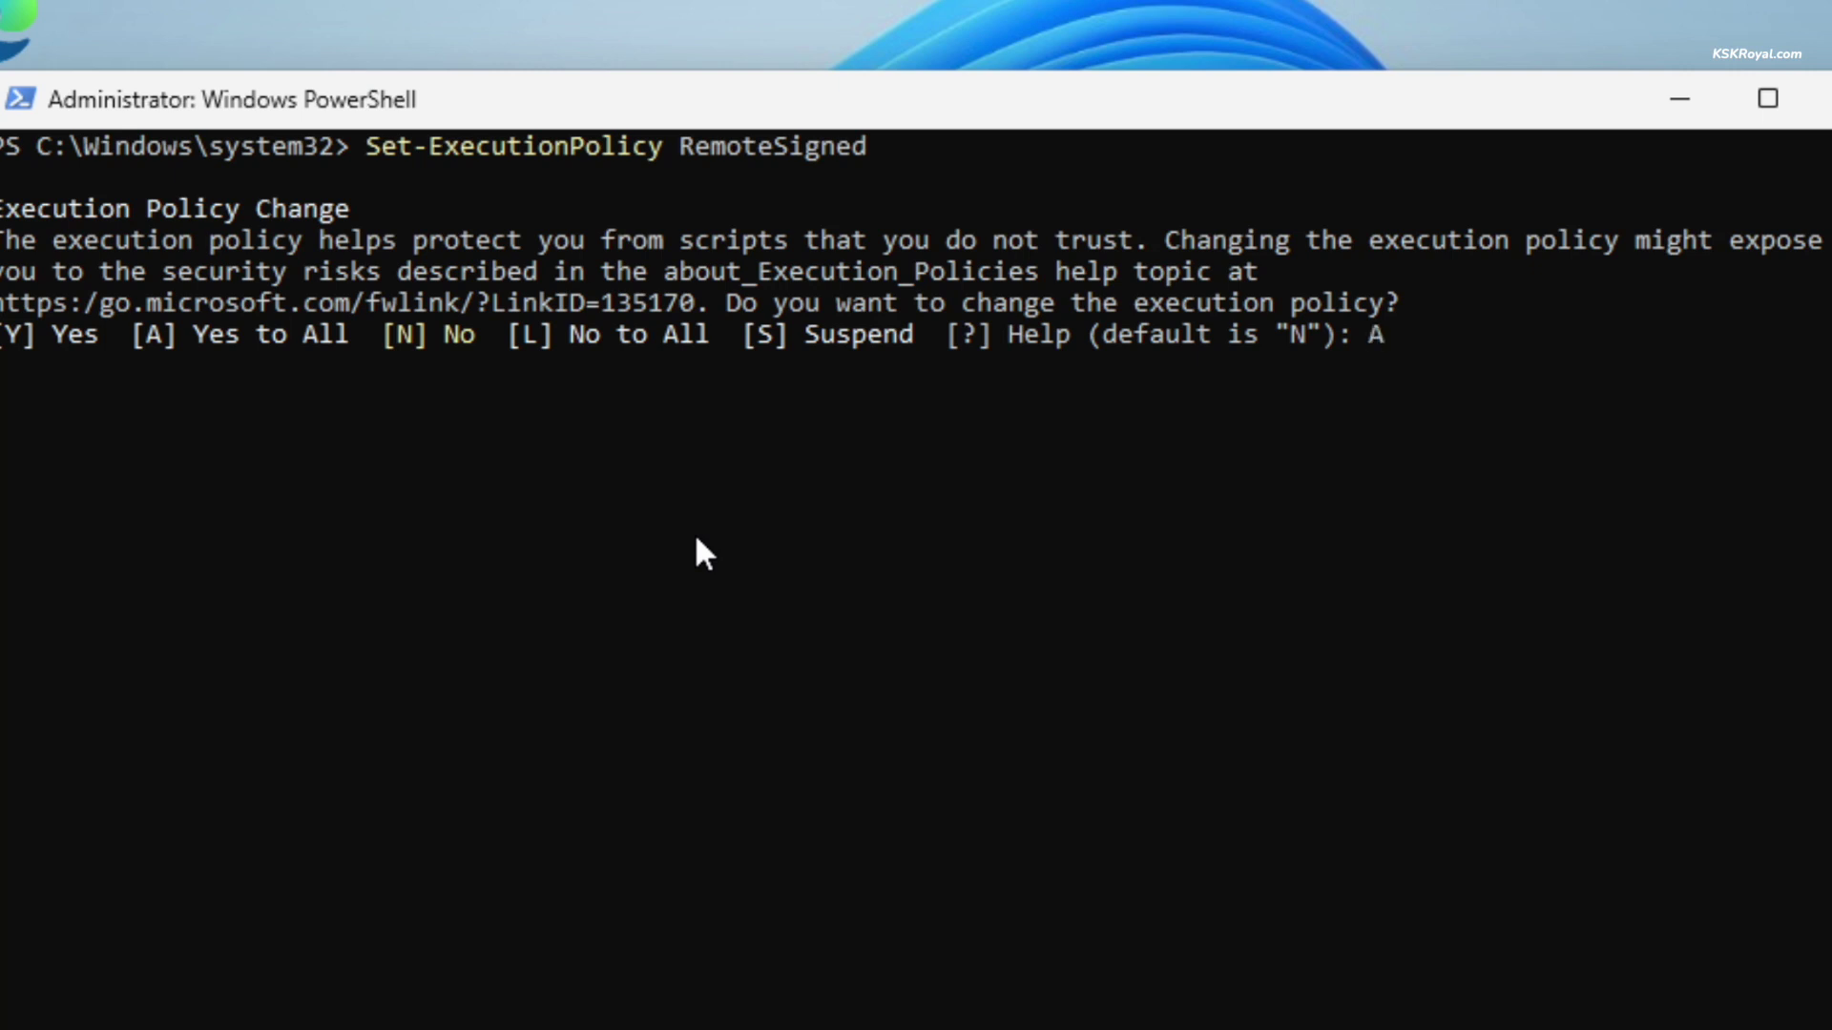
{"action": "key", "text": "Return"}
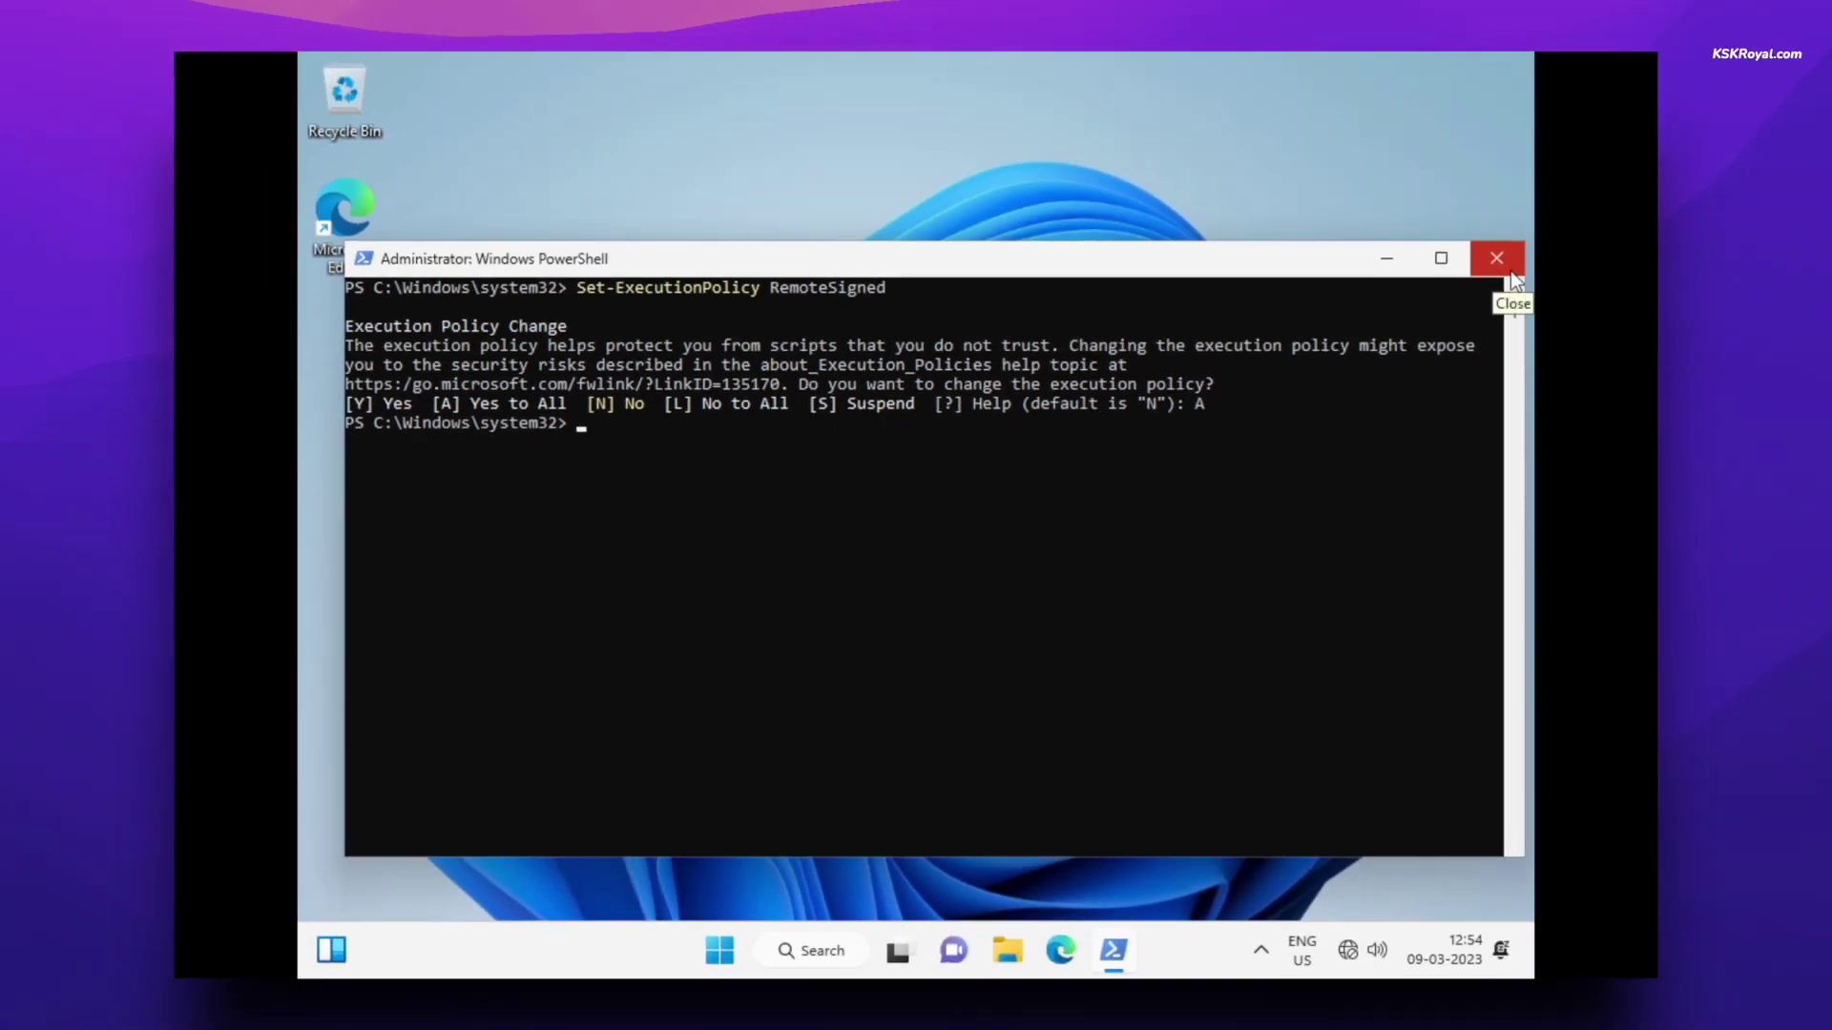
- Close PowerShell and open DVD Drive (D:) VMware Tools from This PC in File Explorer
{"action": "left_click", "coordinate": [1509, 271]}
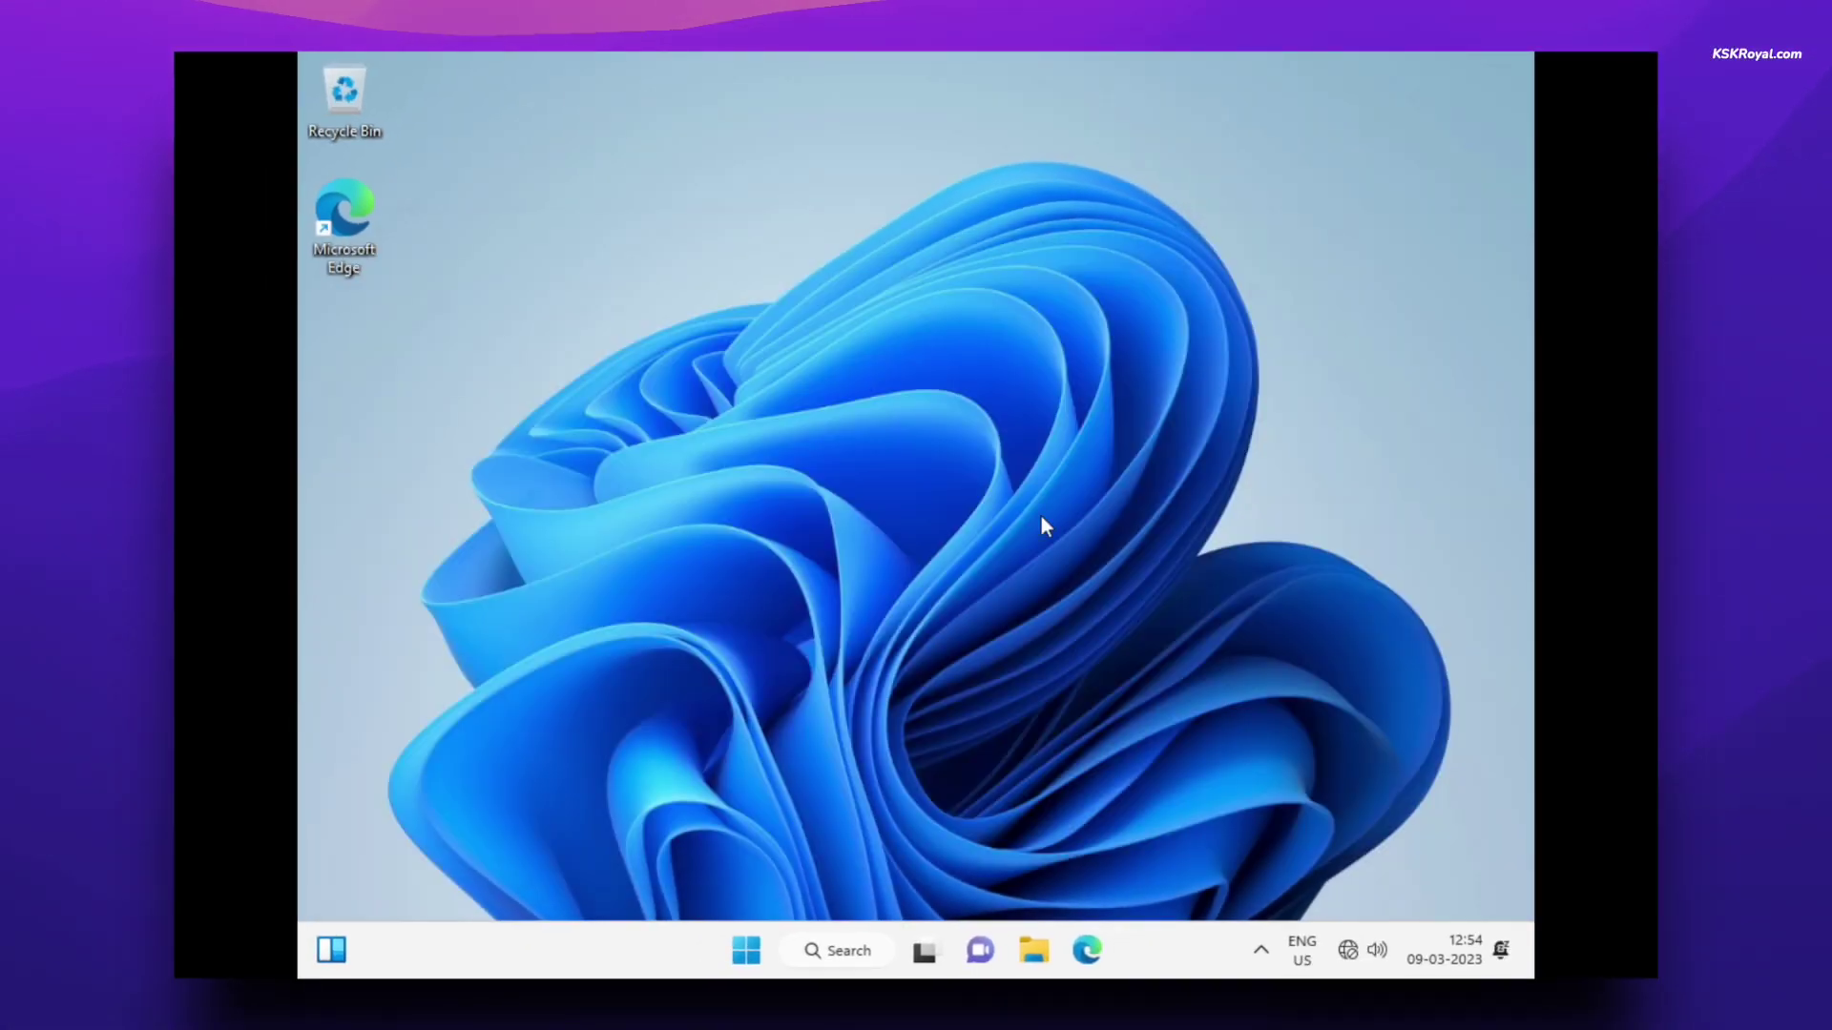
{"action": "left_click", "coordinate": [1036, 931]}
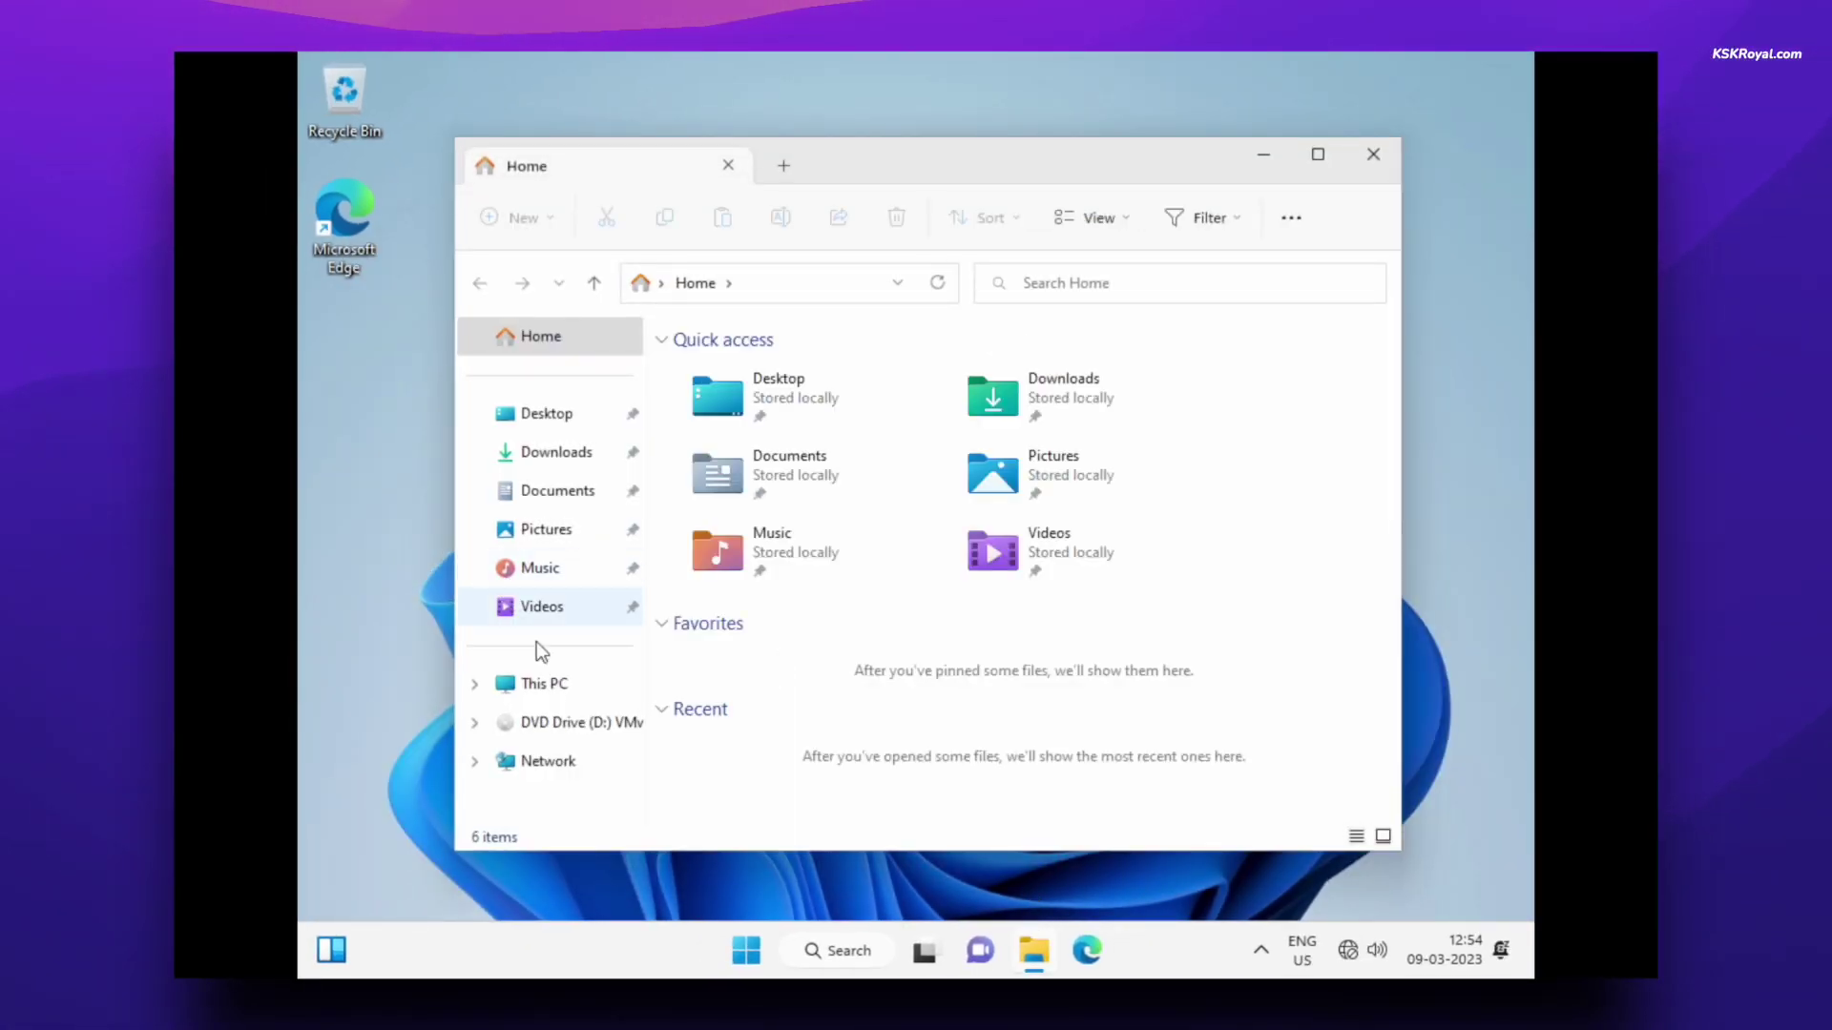
{"action": "left_click", "coordinate": [546, 681]}
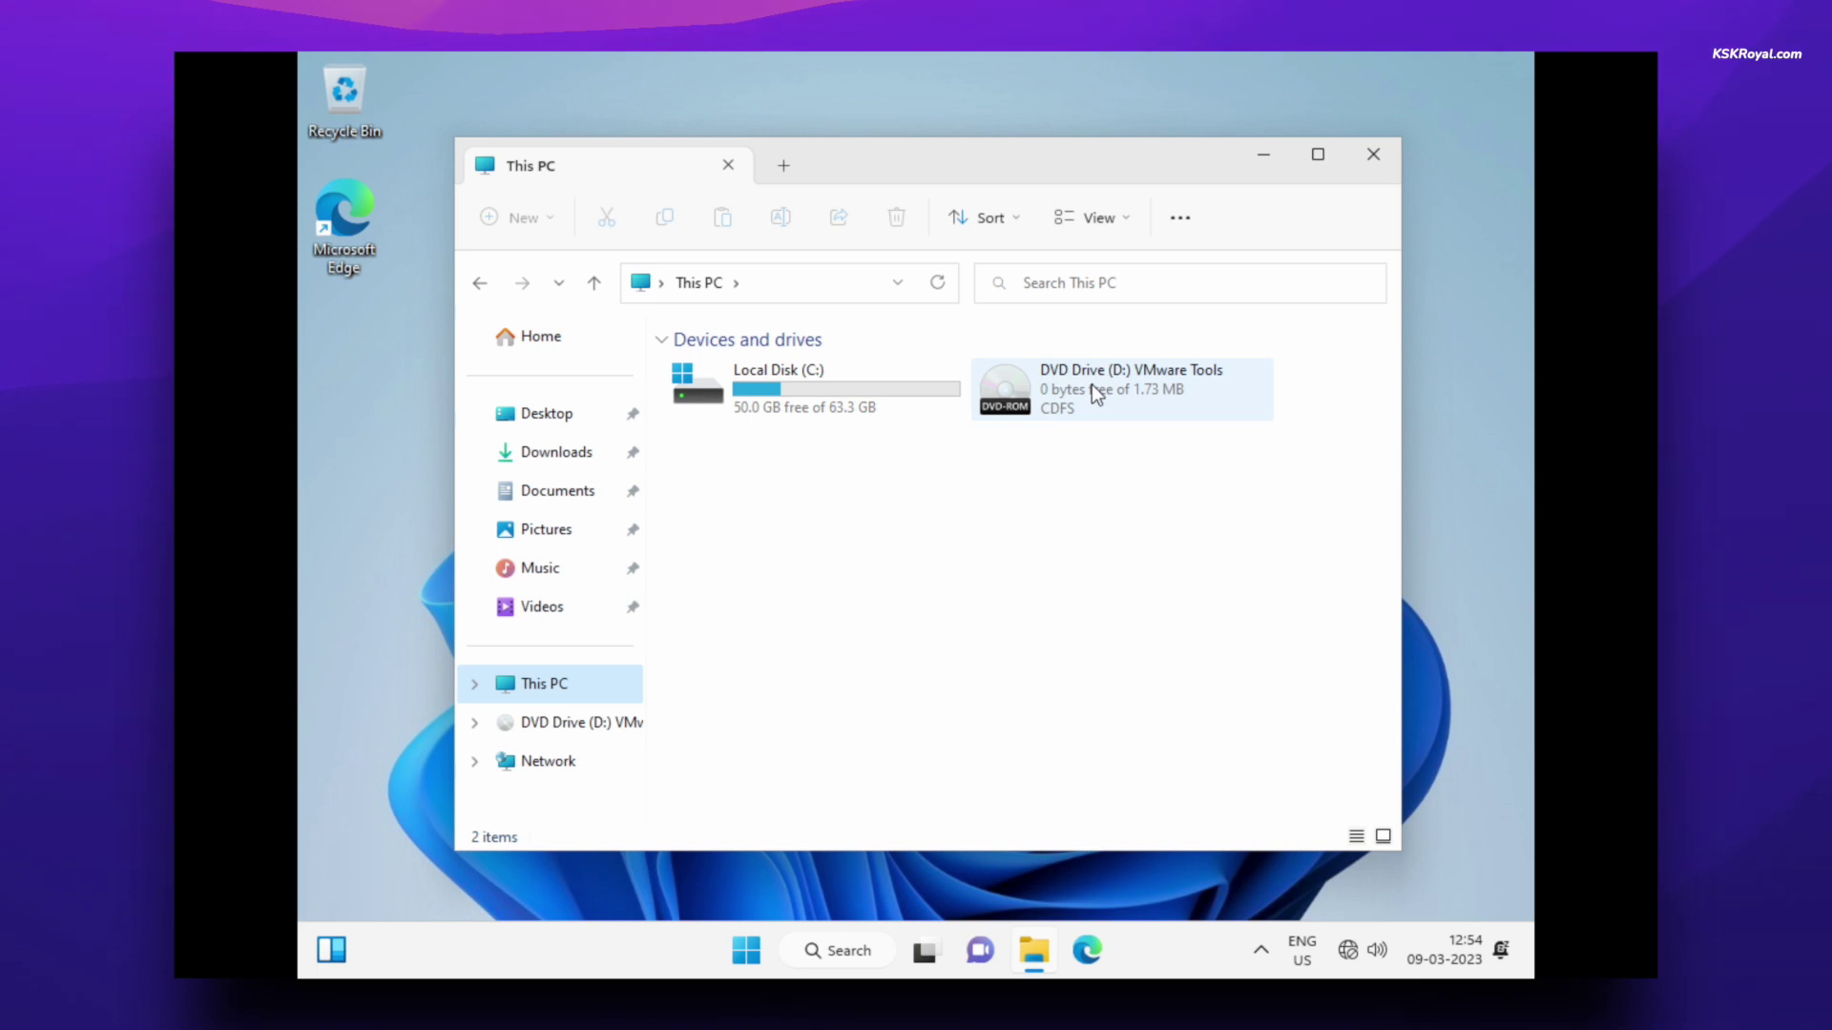
{"action": "left_click", "coordinate": [1148, 402]}
{"action": "right_click", "coordinate": [1148, 402]}
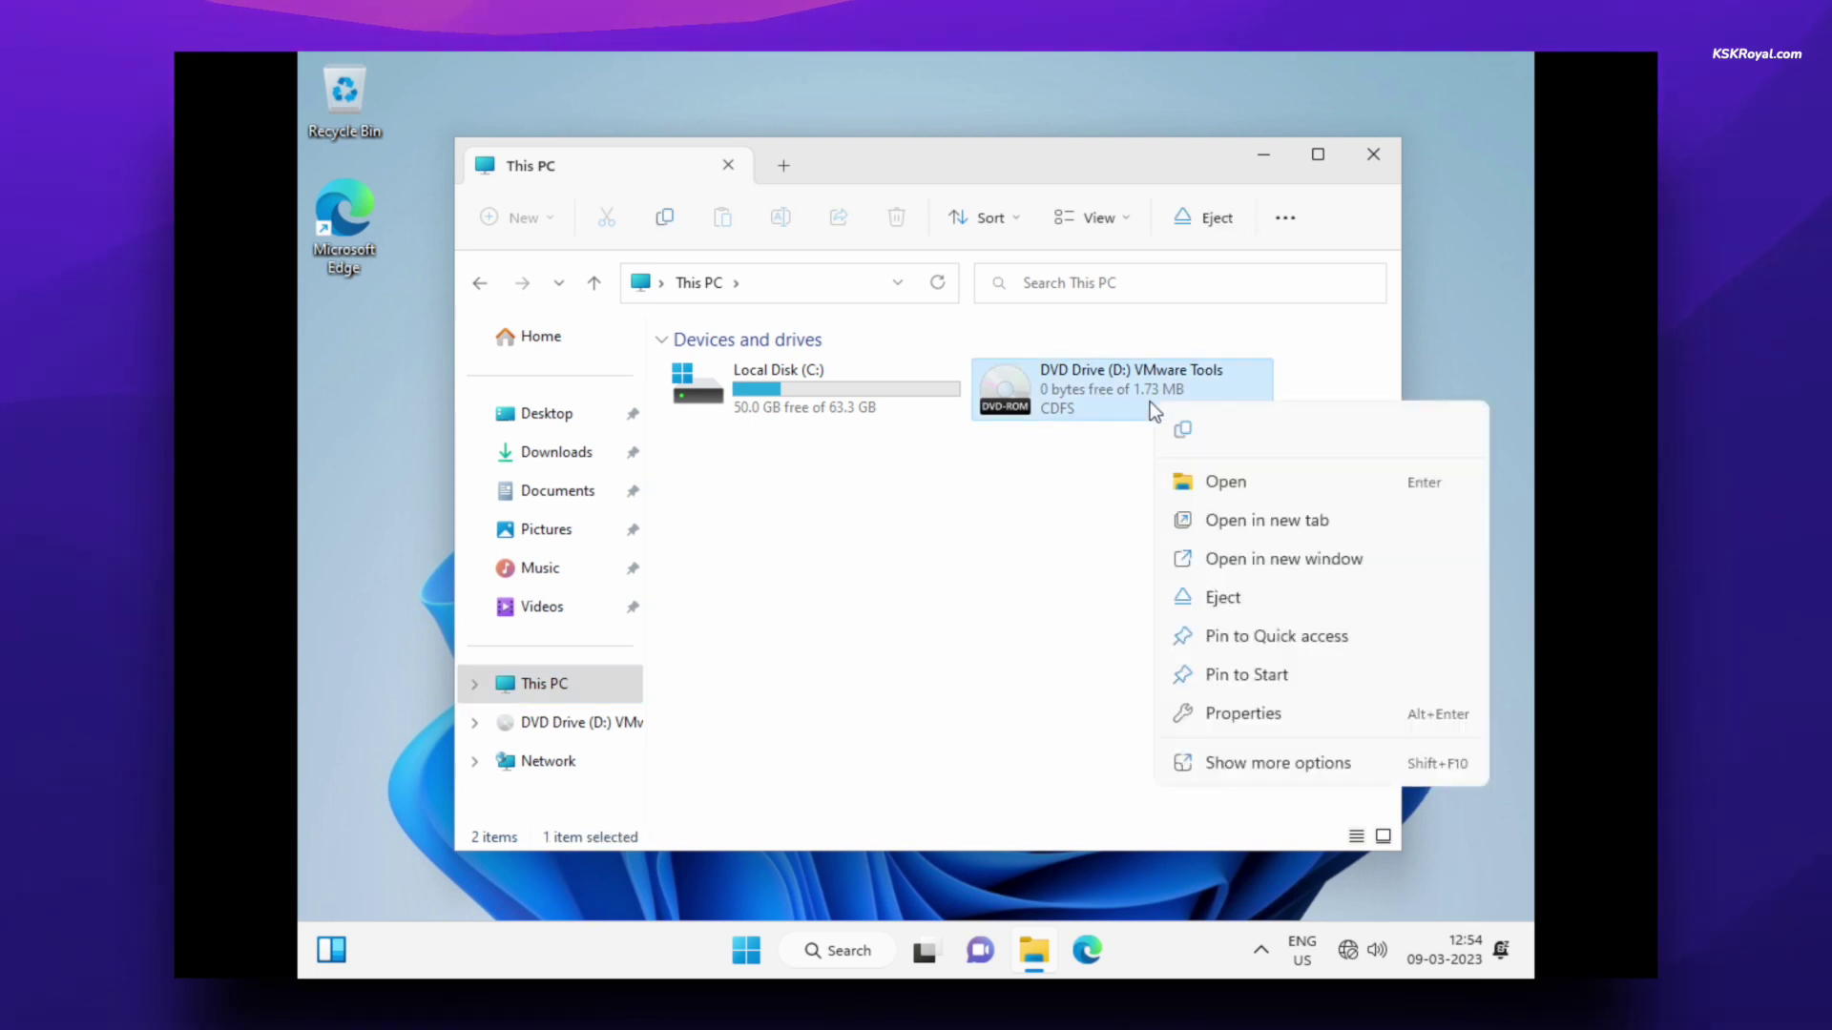
{"action": "left_click", "coordinate": [1222, 484]}
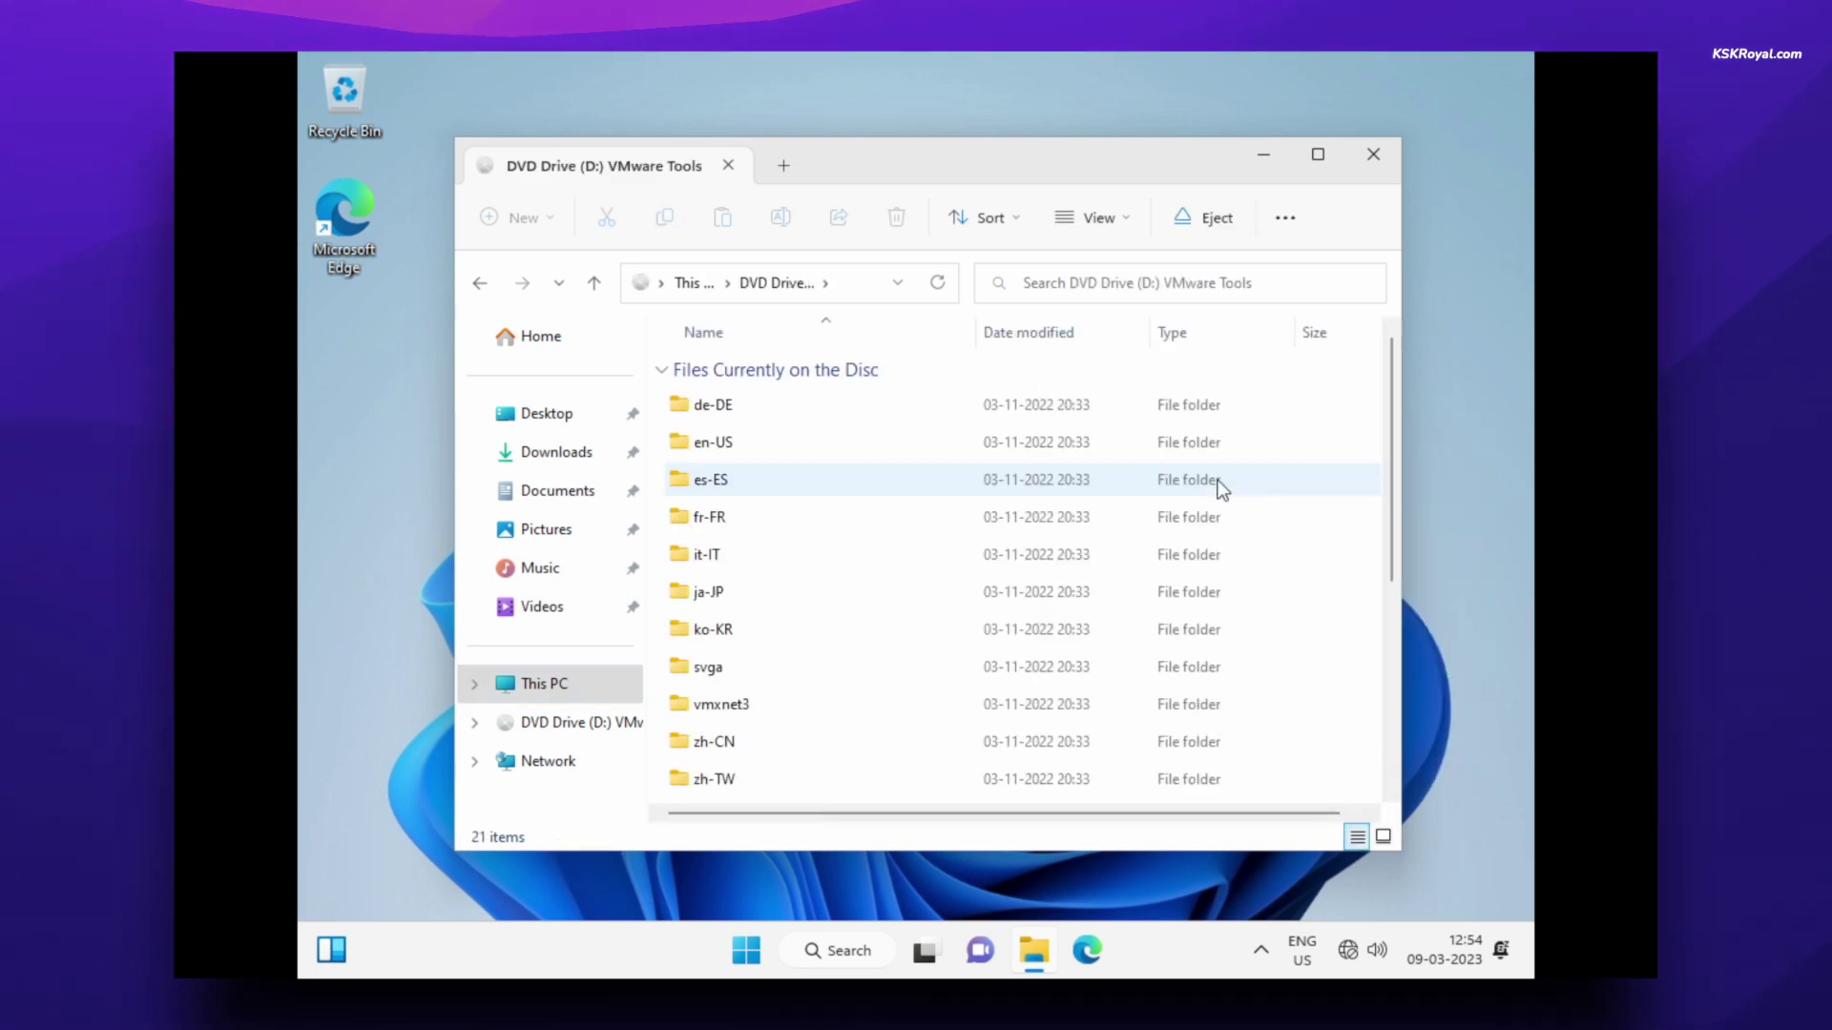
- Run the drive's setup script with PowerShell from its right-click menu
{"action": "scroll", "coordinate": [929, 596], "scroll_direction": "down", "scroll_amount": 3}
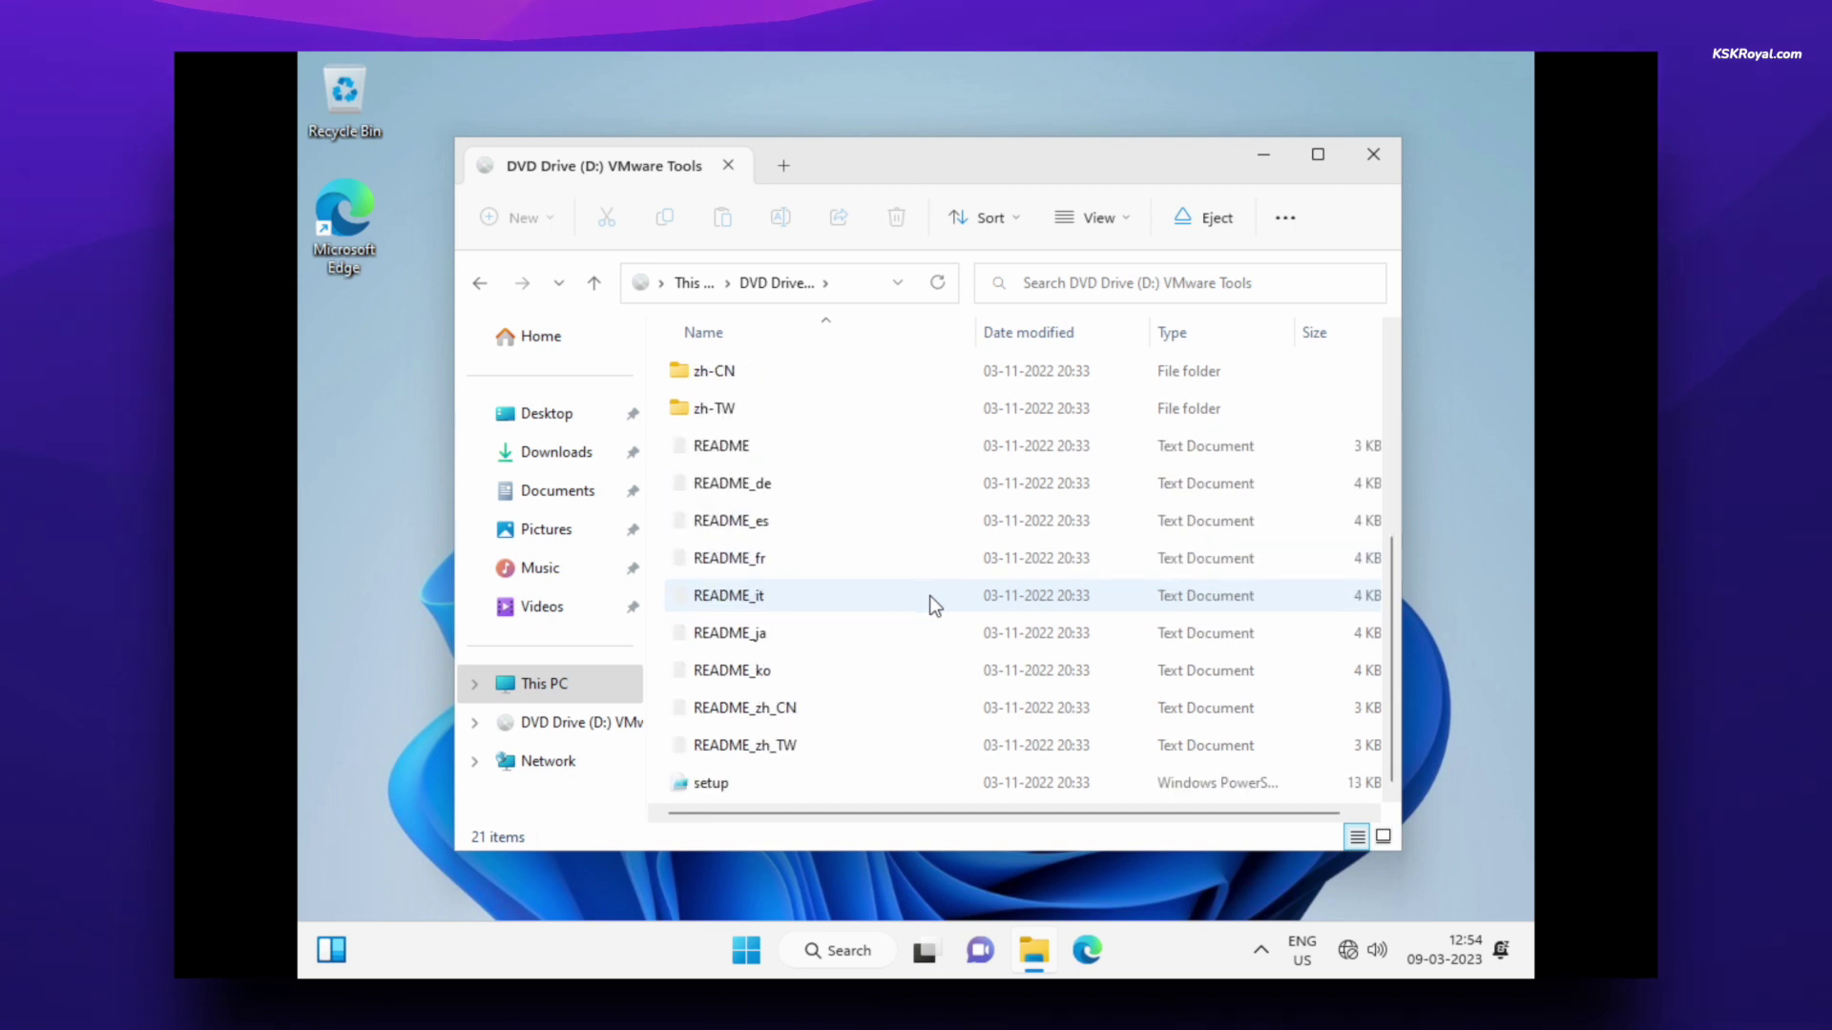
{"action": "left_click", "coordinate": [794, 780]}
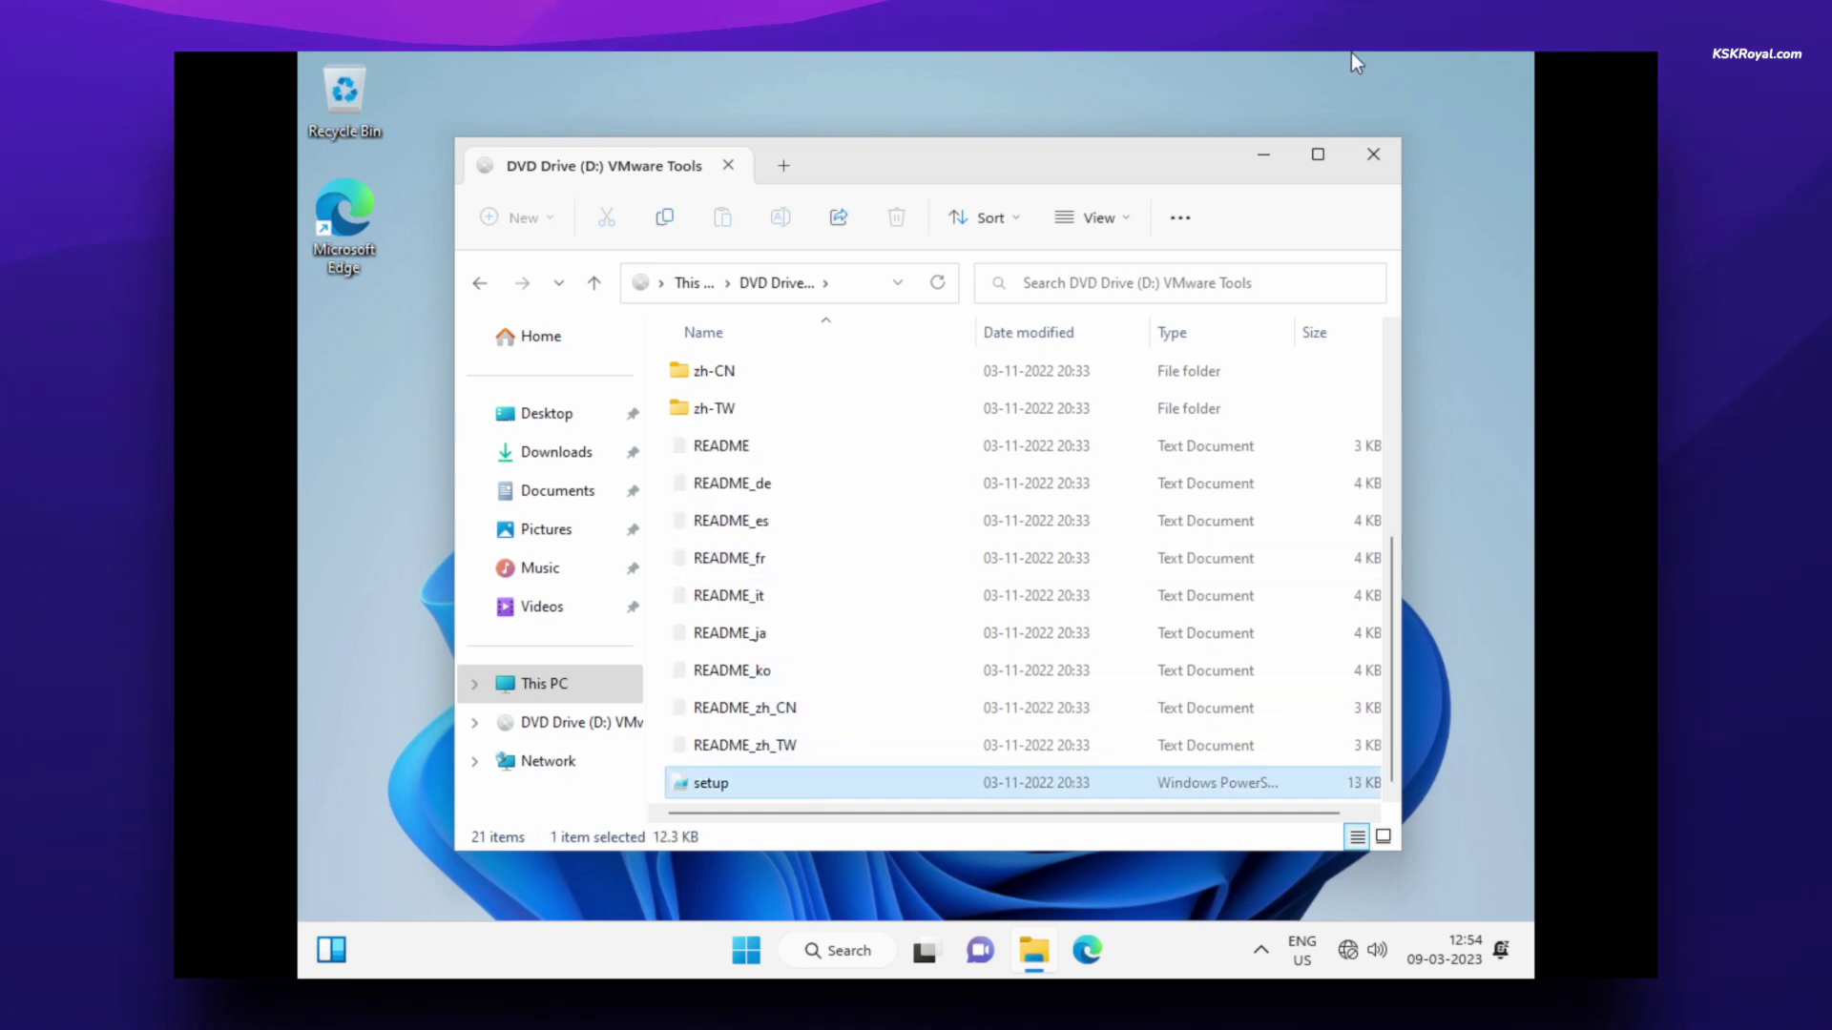
{"action": "left_click", "coordinate": [1319, 151]}
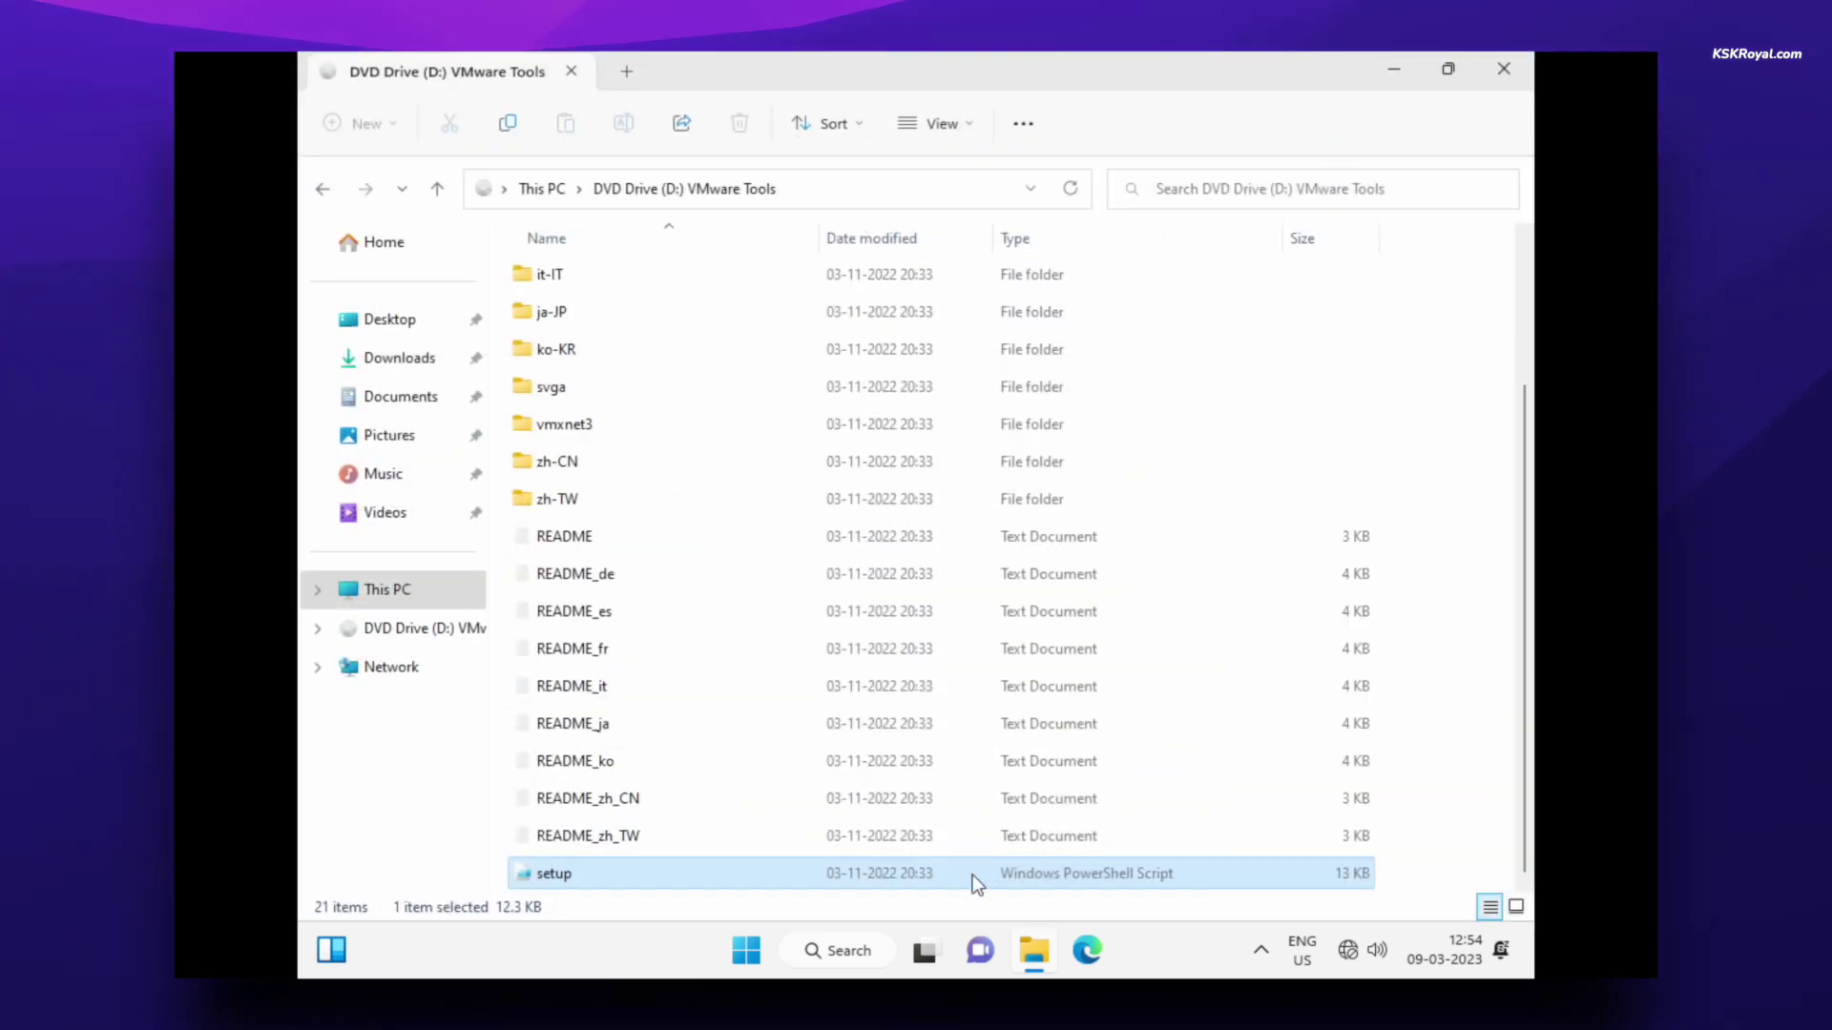
{"action": "right_click", "coordinate": [971, 874]}
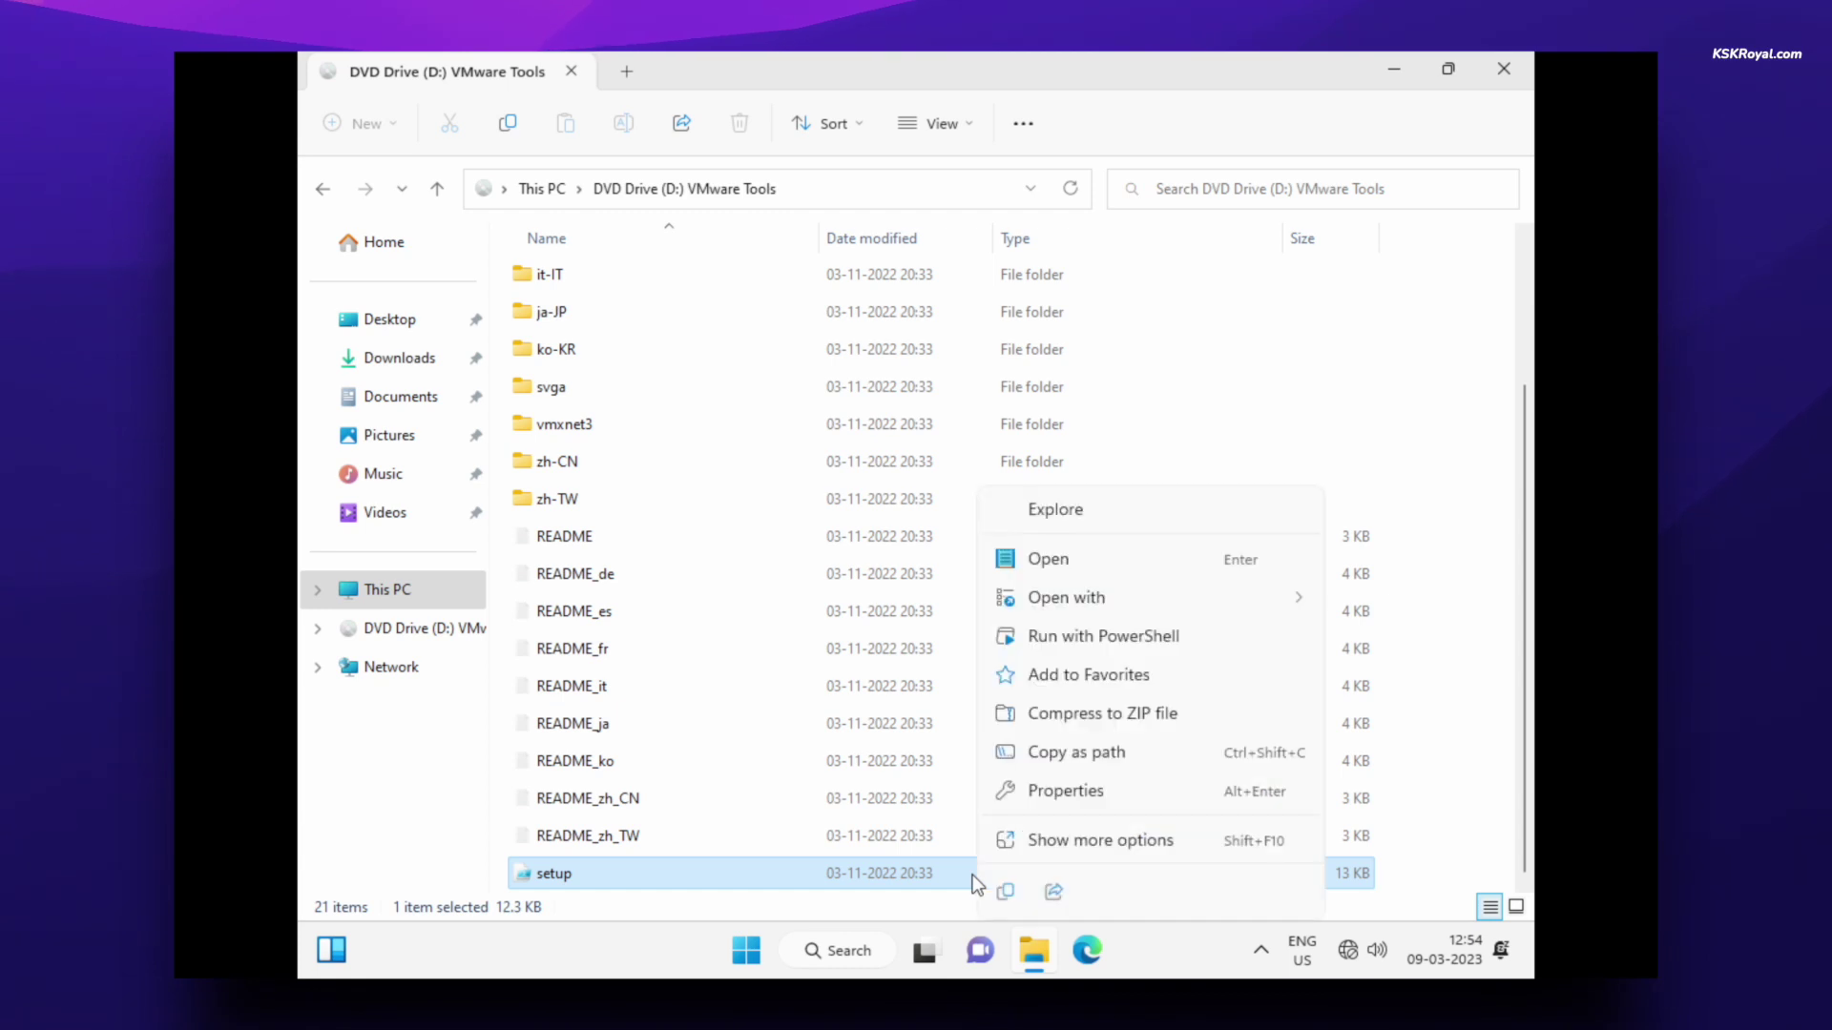
{"action": "left_click", "coordinate": [1221, 637]}
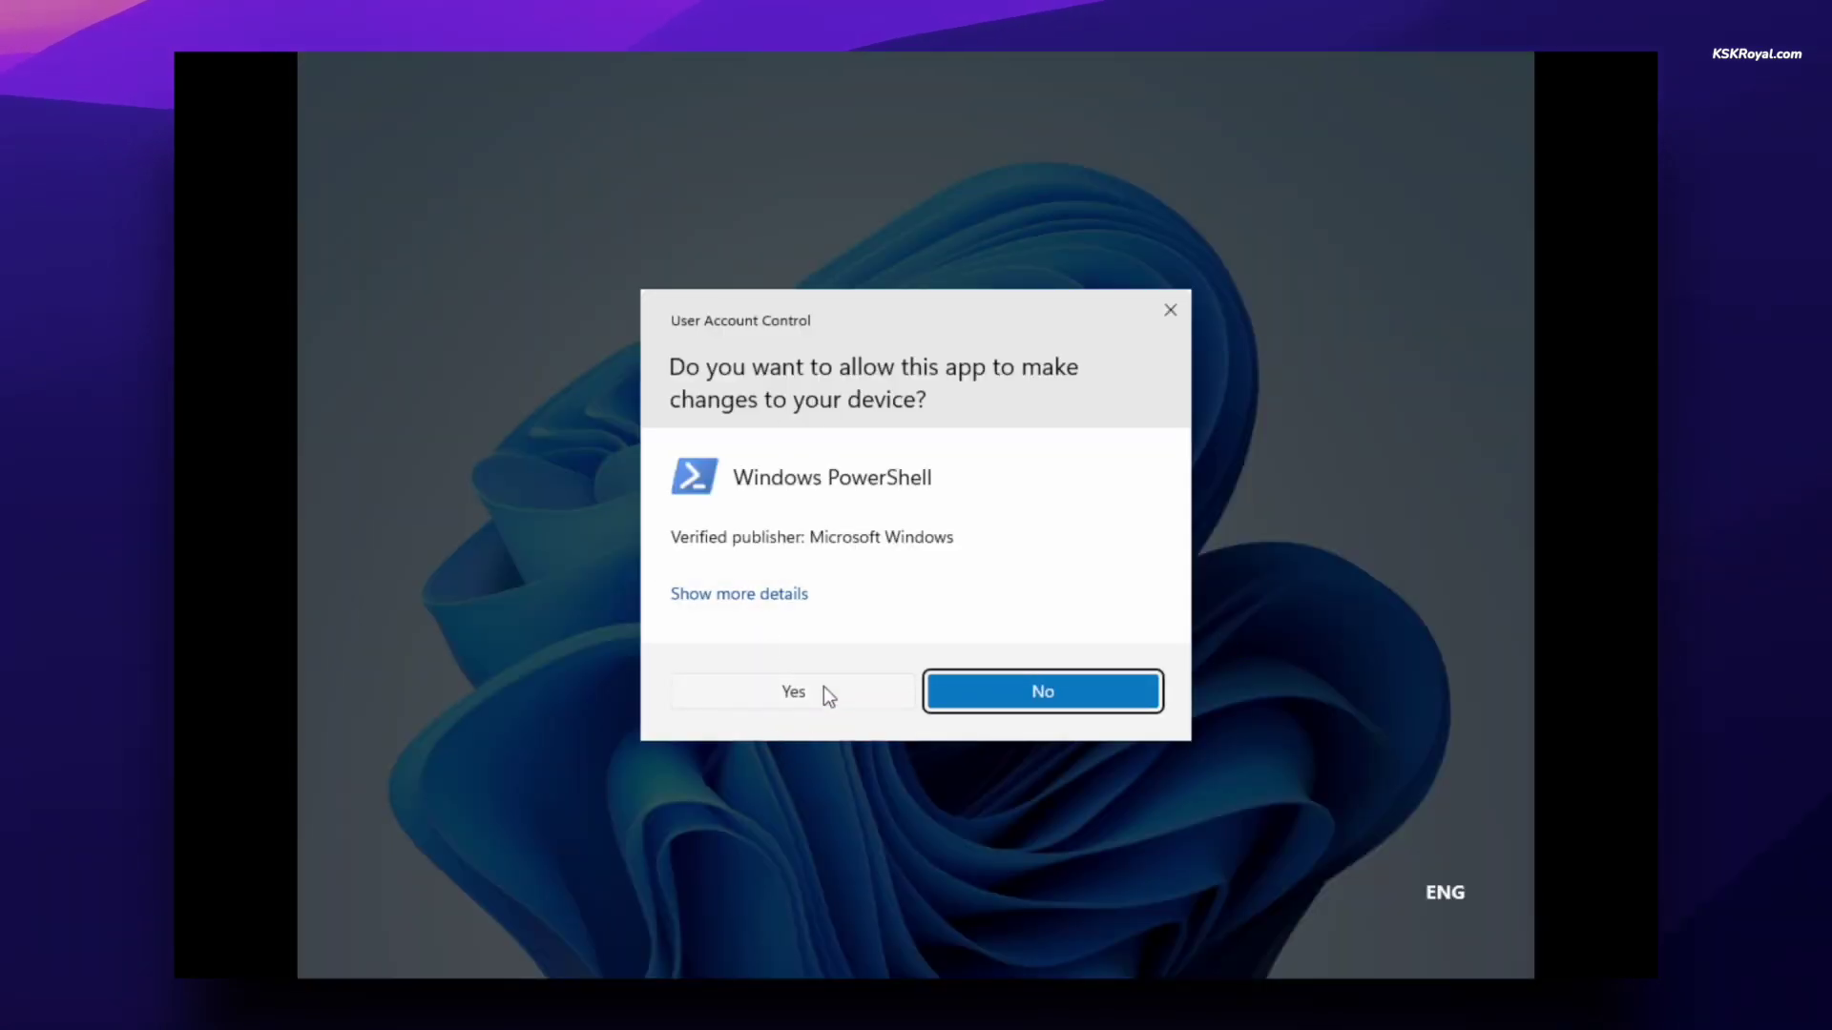
- Approve the UAC prompt so the VMXNet3 and SVGA drivers install, then close the countdown window
{"action": "left_click", "coordinate": [823, 687]}
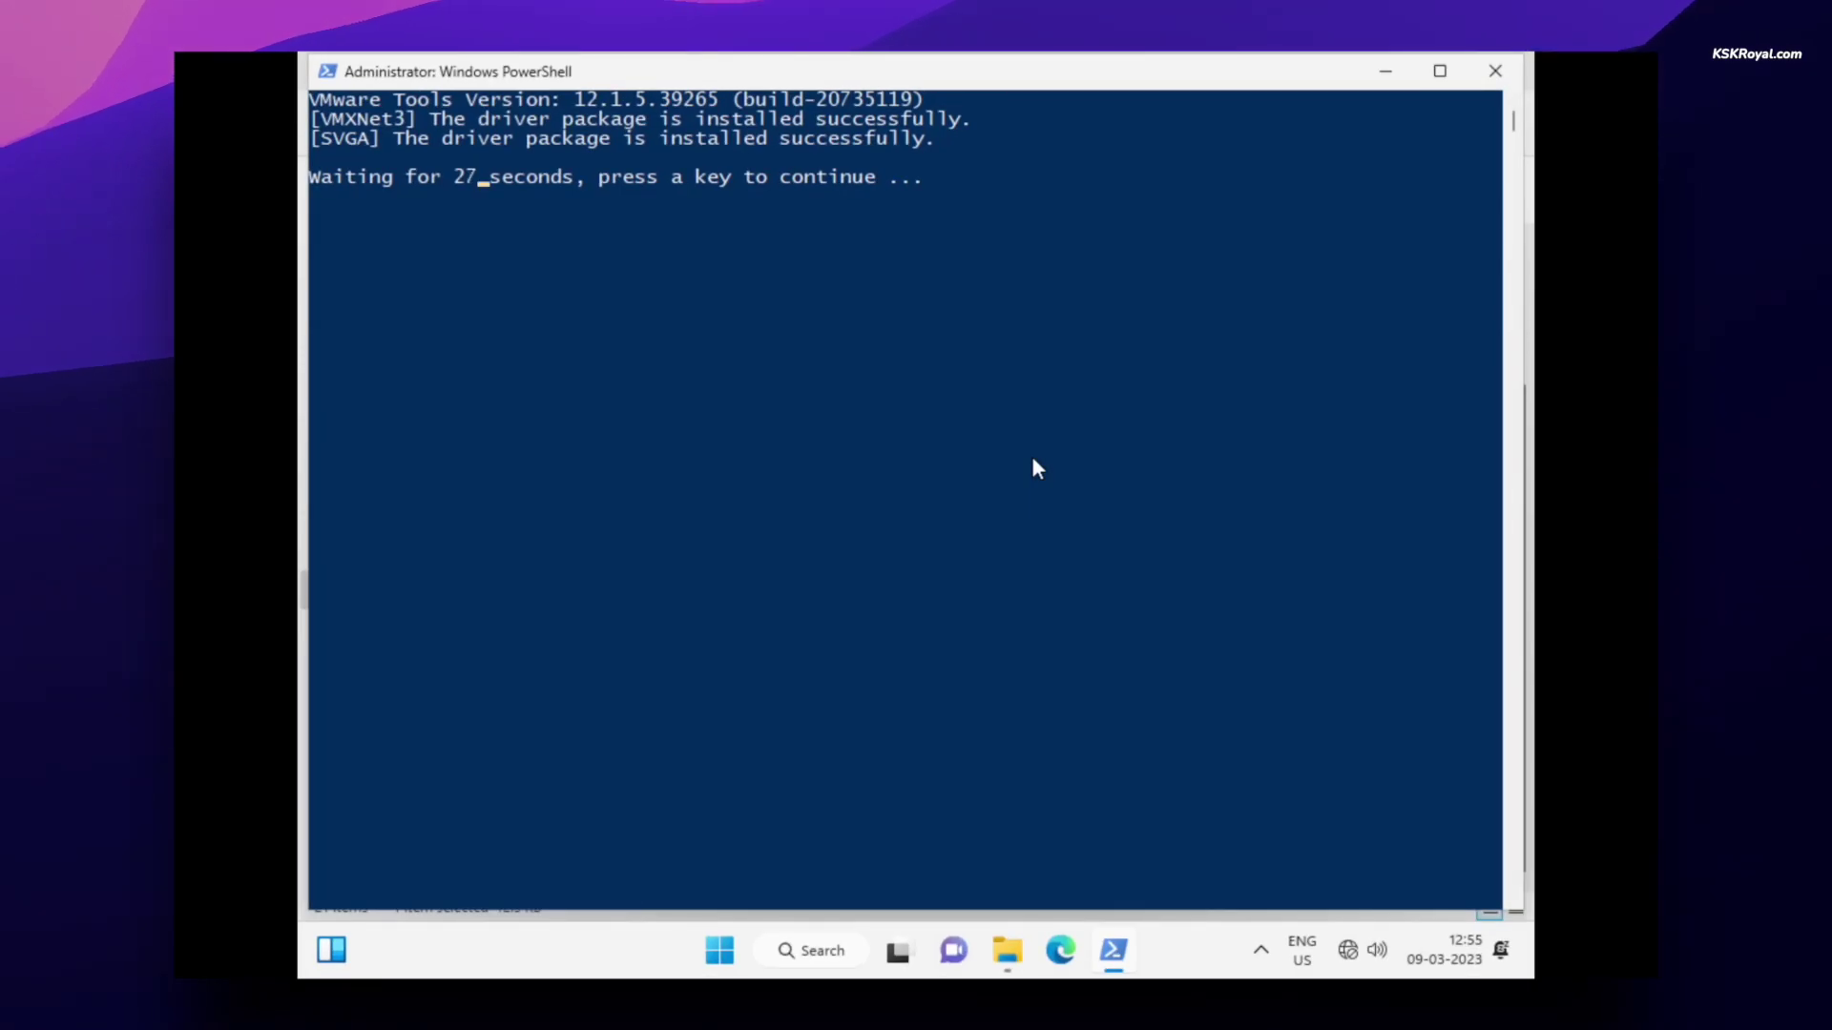
{"action": "key", "text": "Return"}
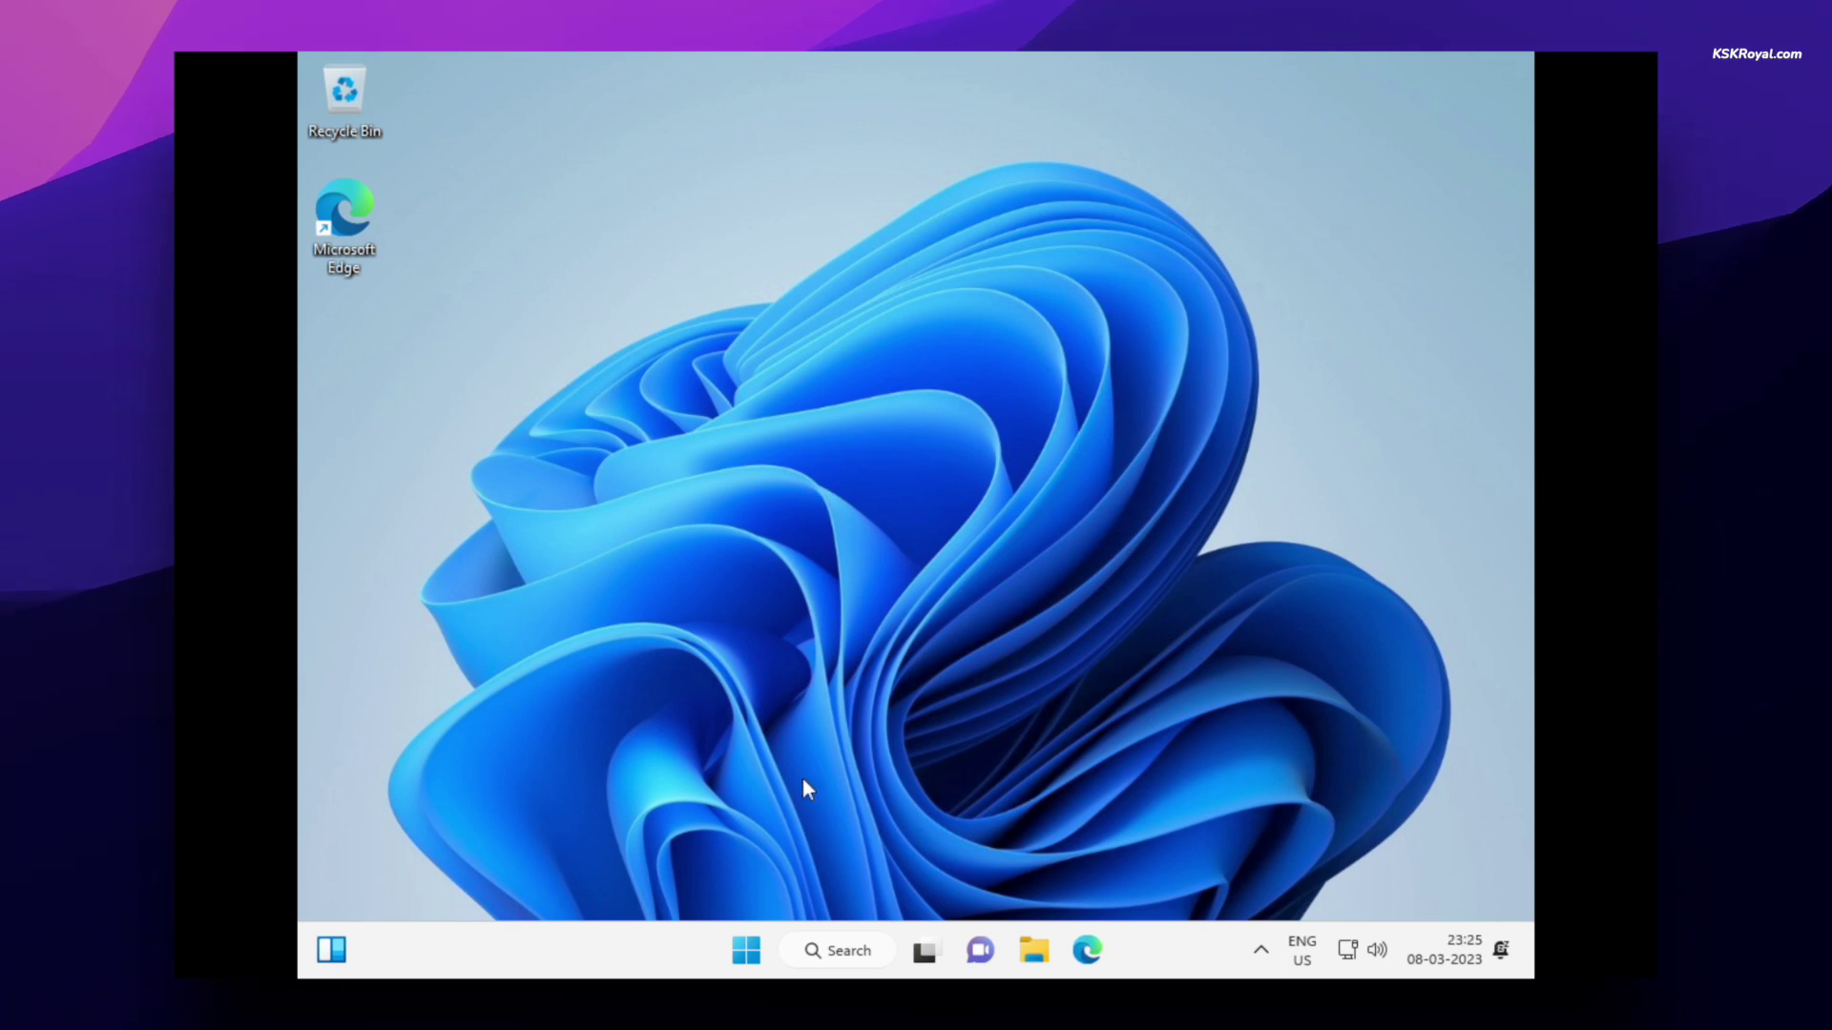
- Shut down the Windows guest from the Start menu's Power button
{"action": "left_click", "coordinate": [745, 942]}
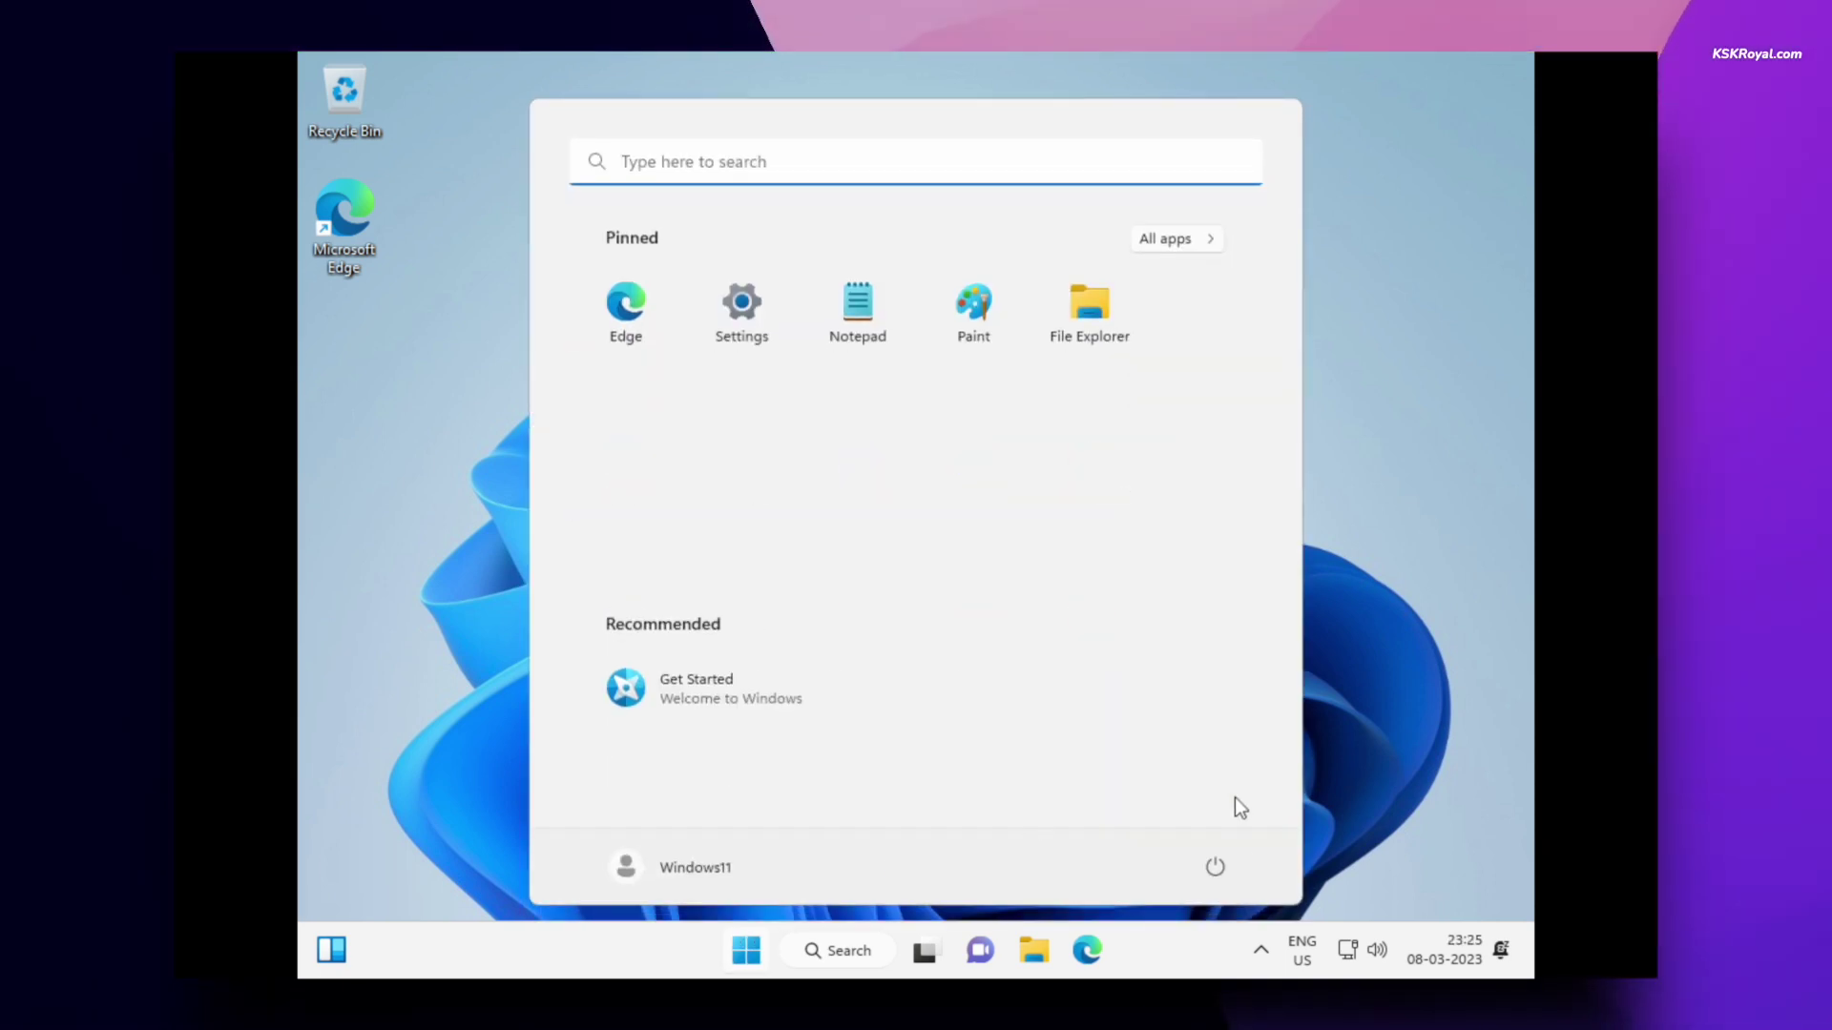
{"action": "left_click", "coordinate": [1221, 868]}
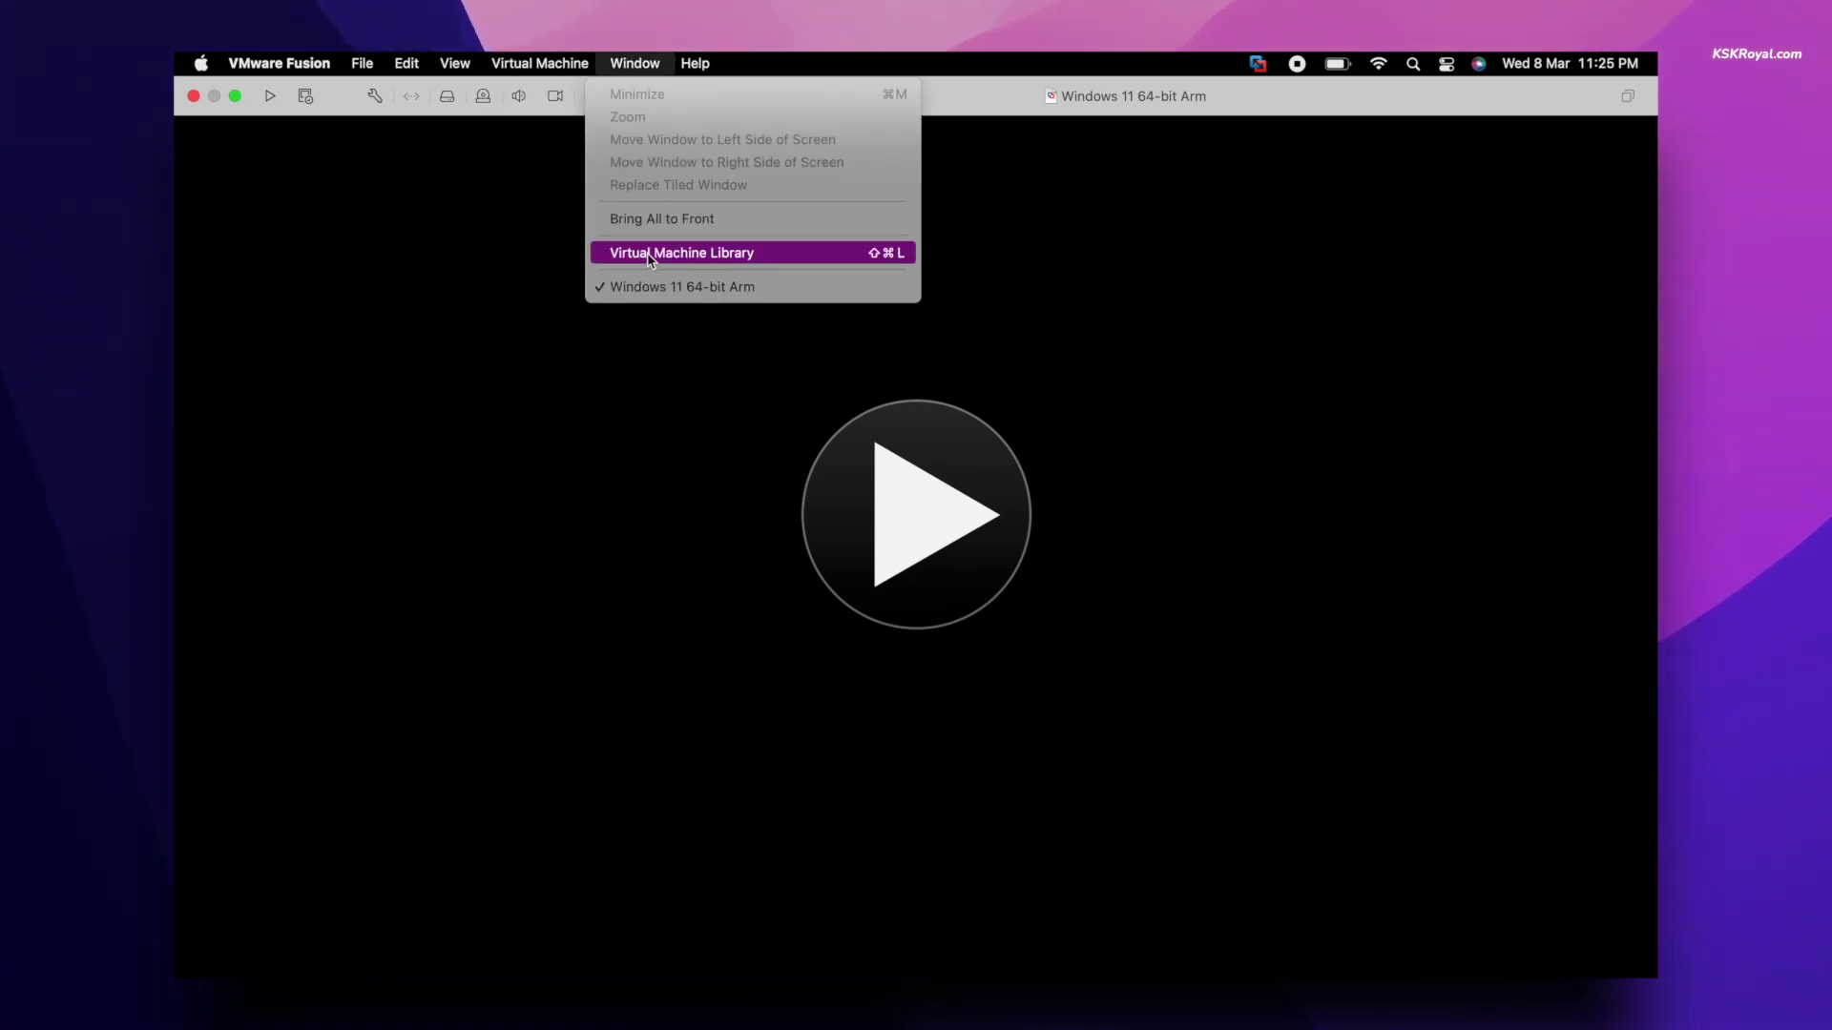
- Open the Virtual Machine Library and the VM's CD/DVD (SATA) settings to disconnect the installer ISO
{"action": "left_click", "coordinate": [651, 256]}
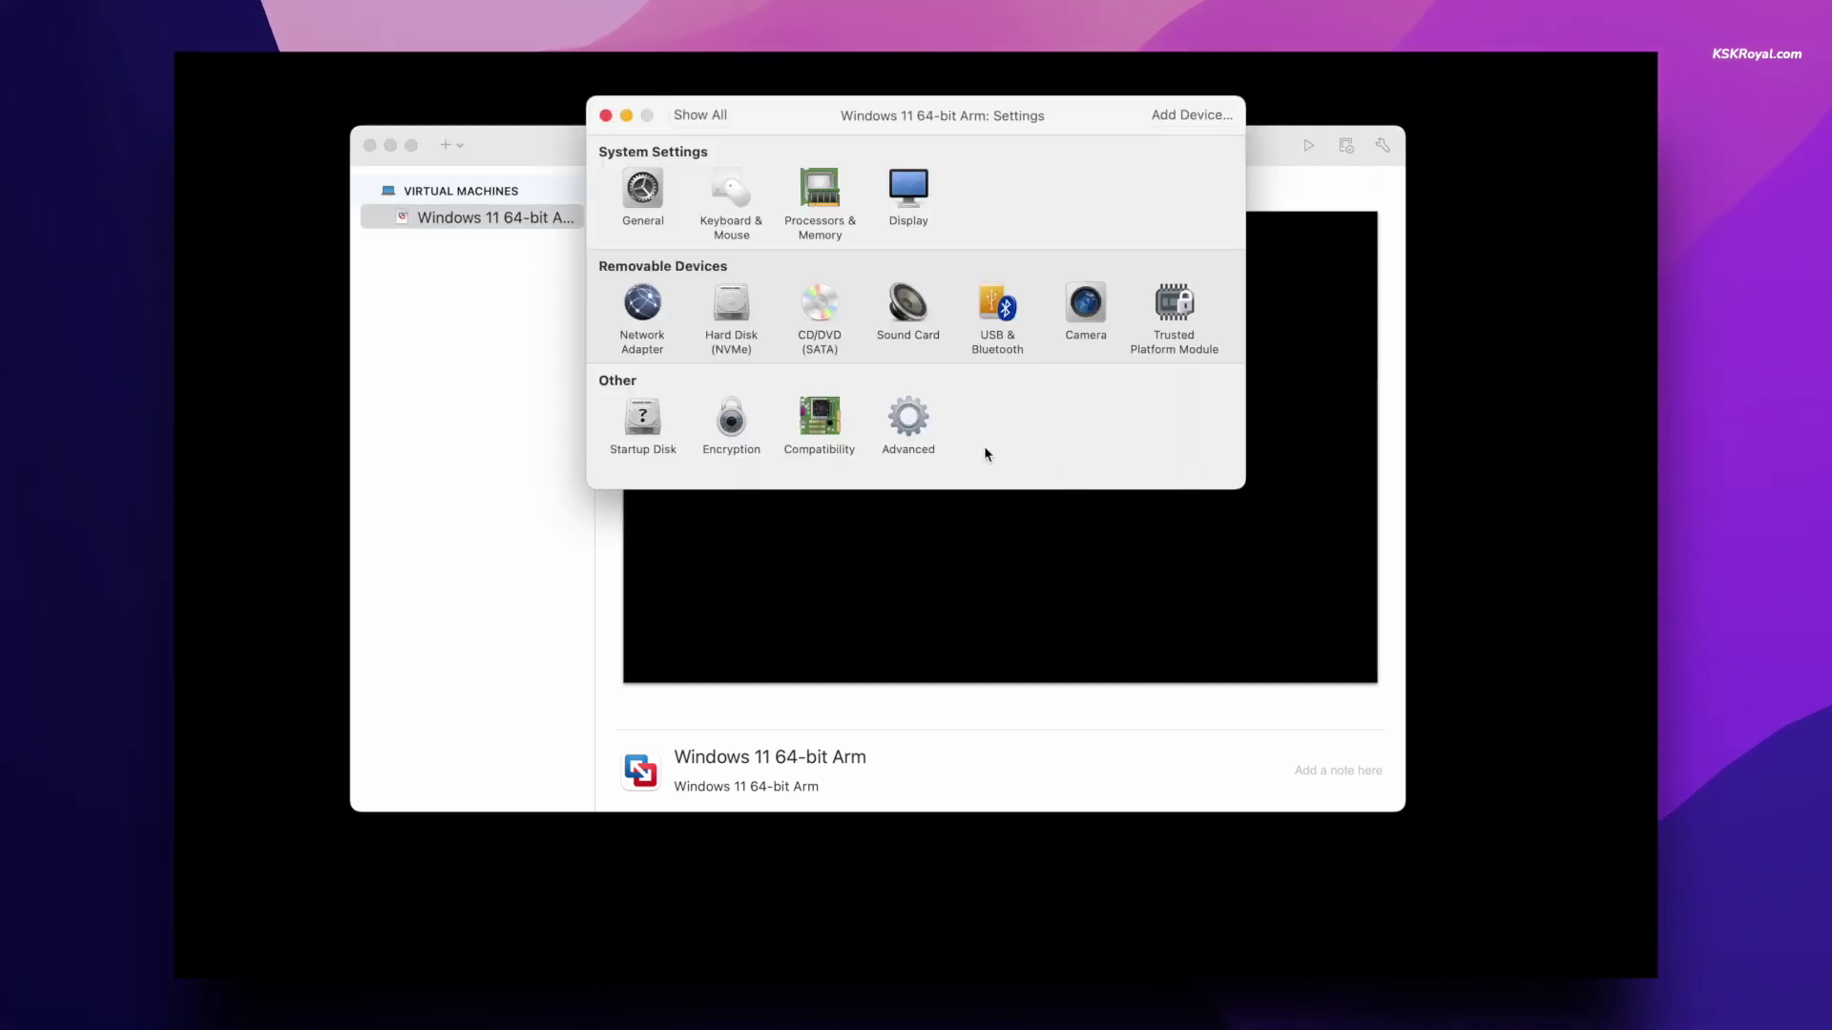
{"action": "left_click", "coordinate": [820, 308]}
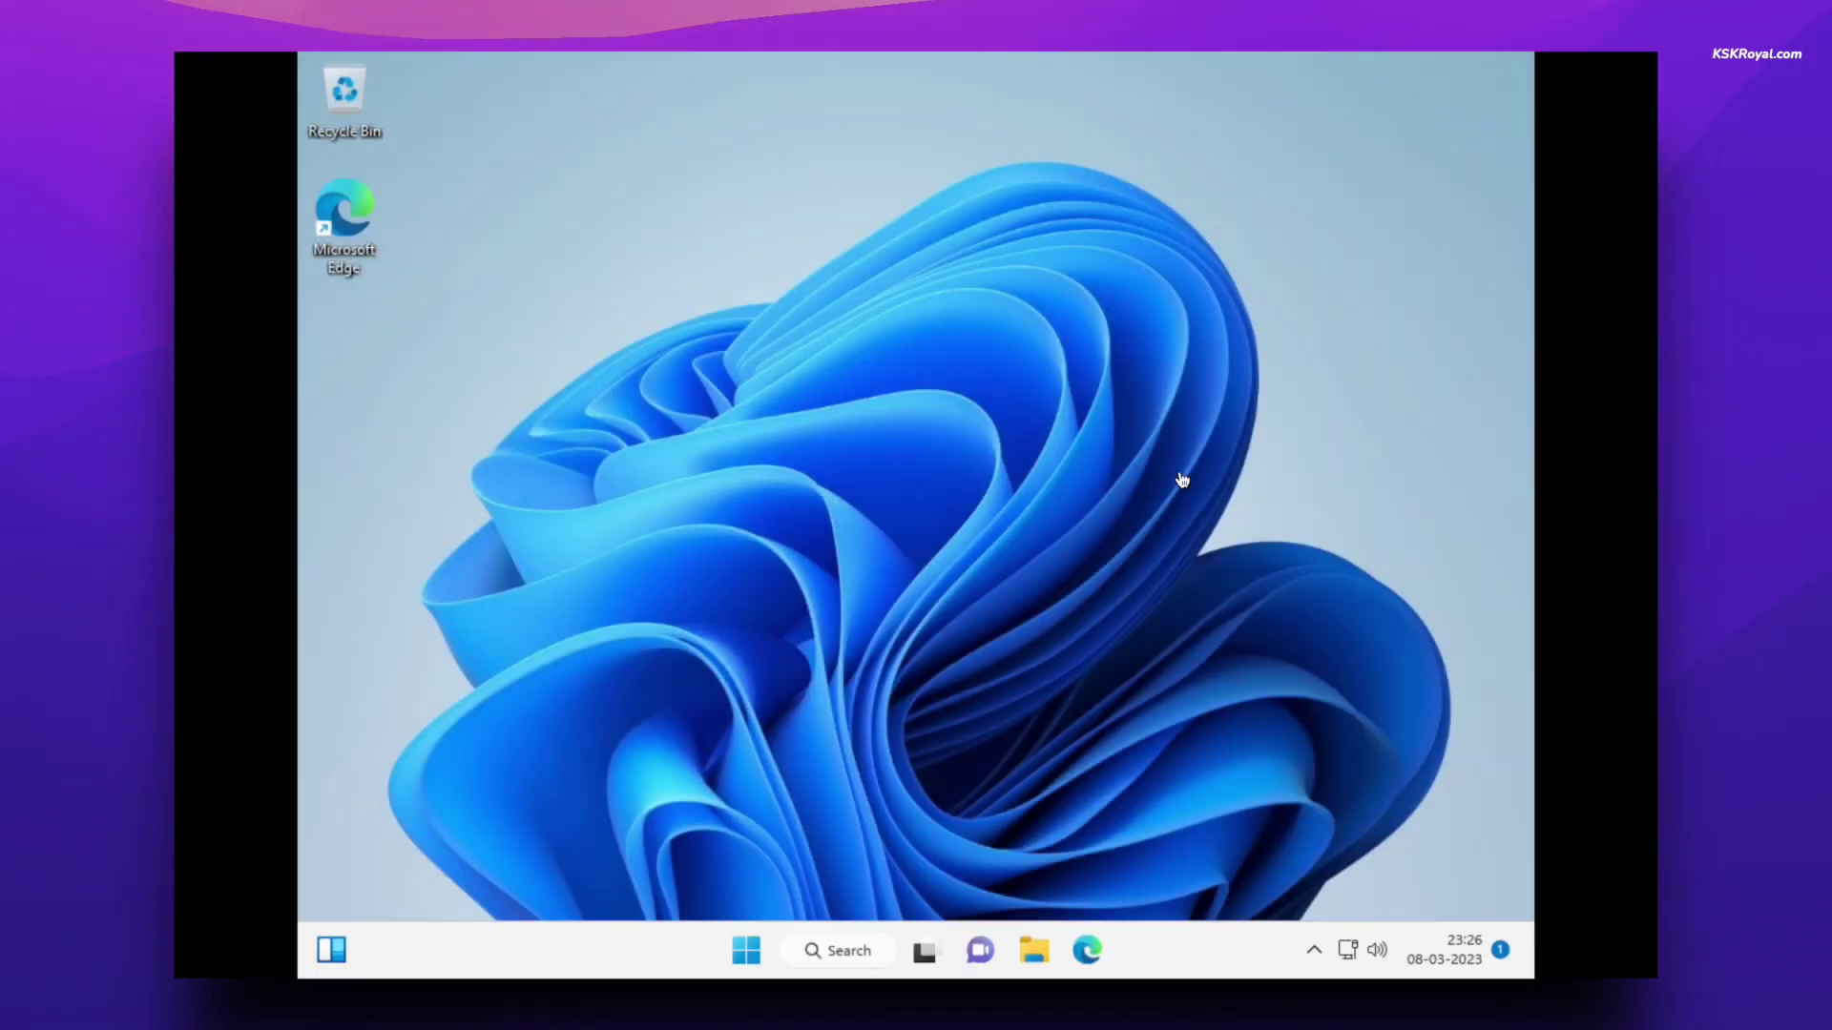
- Open Windows Settings to the Display page with the window maximised
{"action": "key", "text": "super+i"}
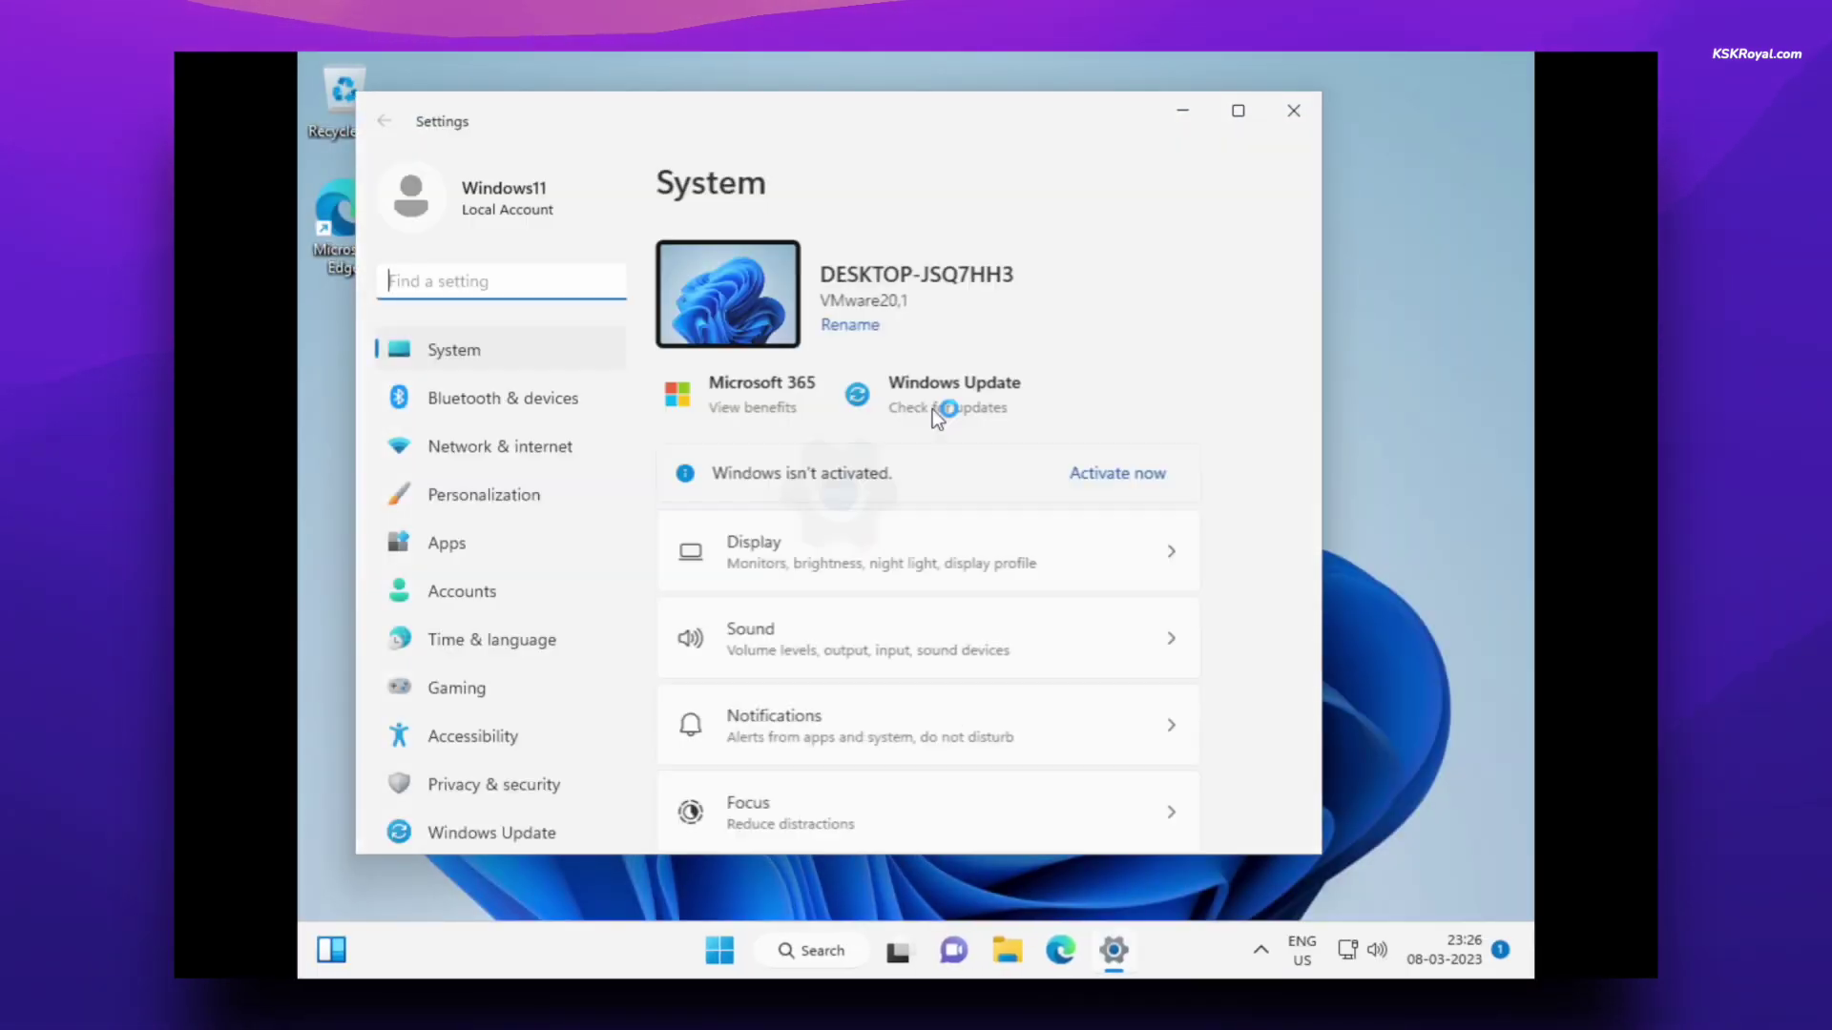
{"action": "left_click_drag", "start_coordinate": [977, 111], "coordinate": [1122, 103]}
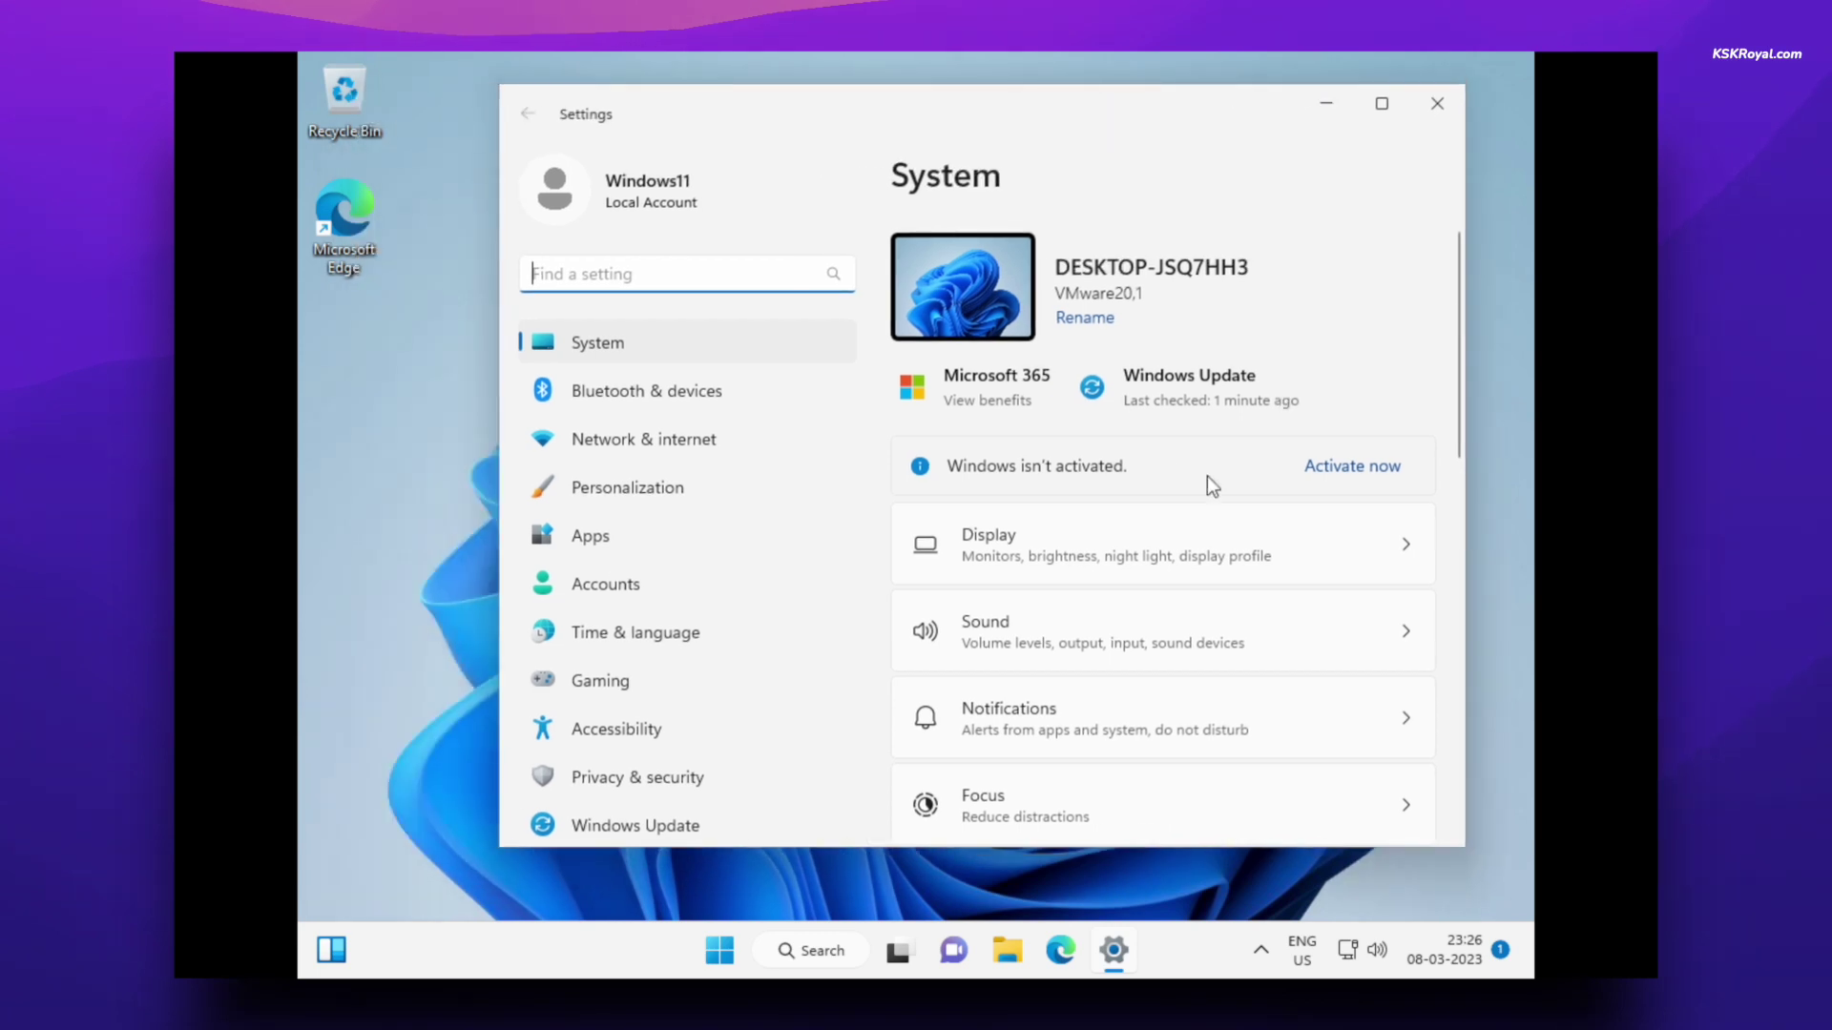
{"action": "left_click", "coordinate": [1179, 523]}
{"action": "left_click", "coordinate": [1377, 122]}
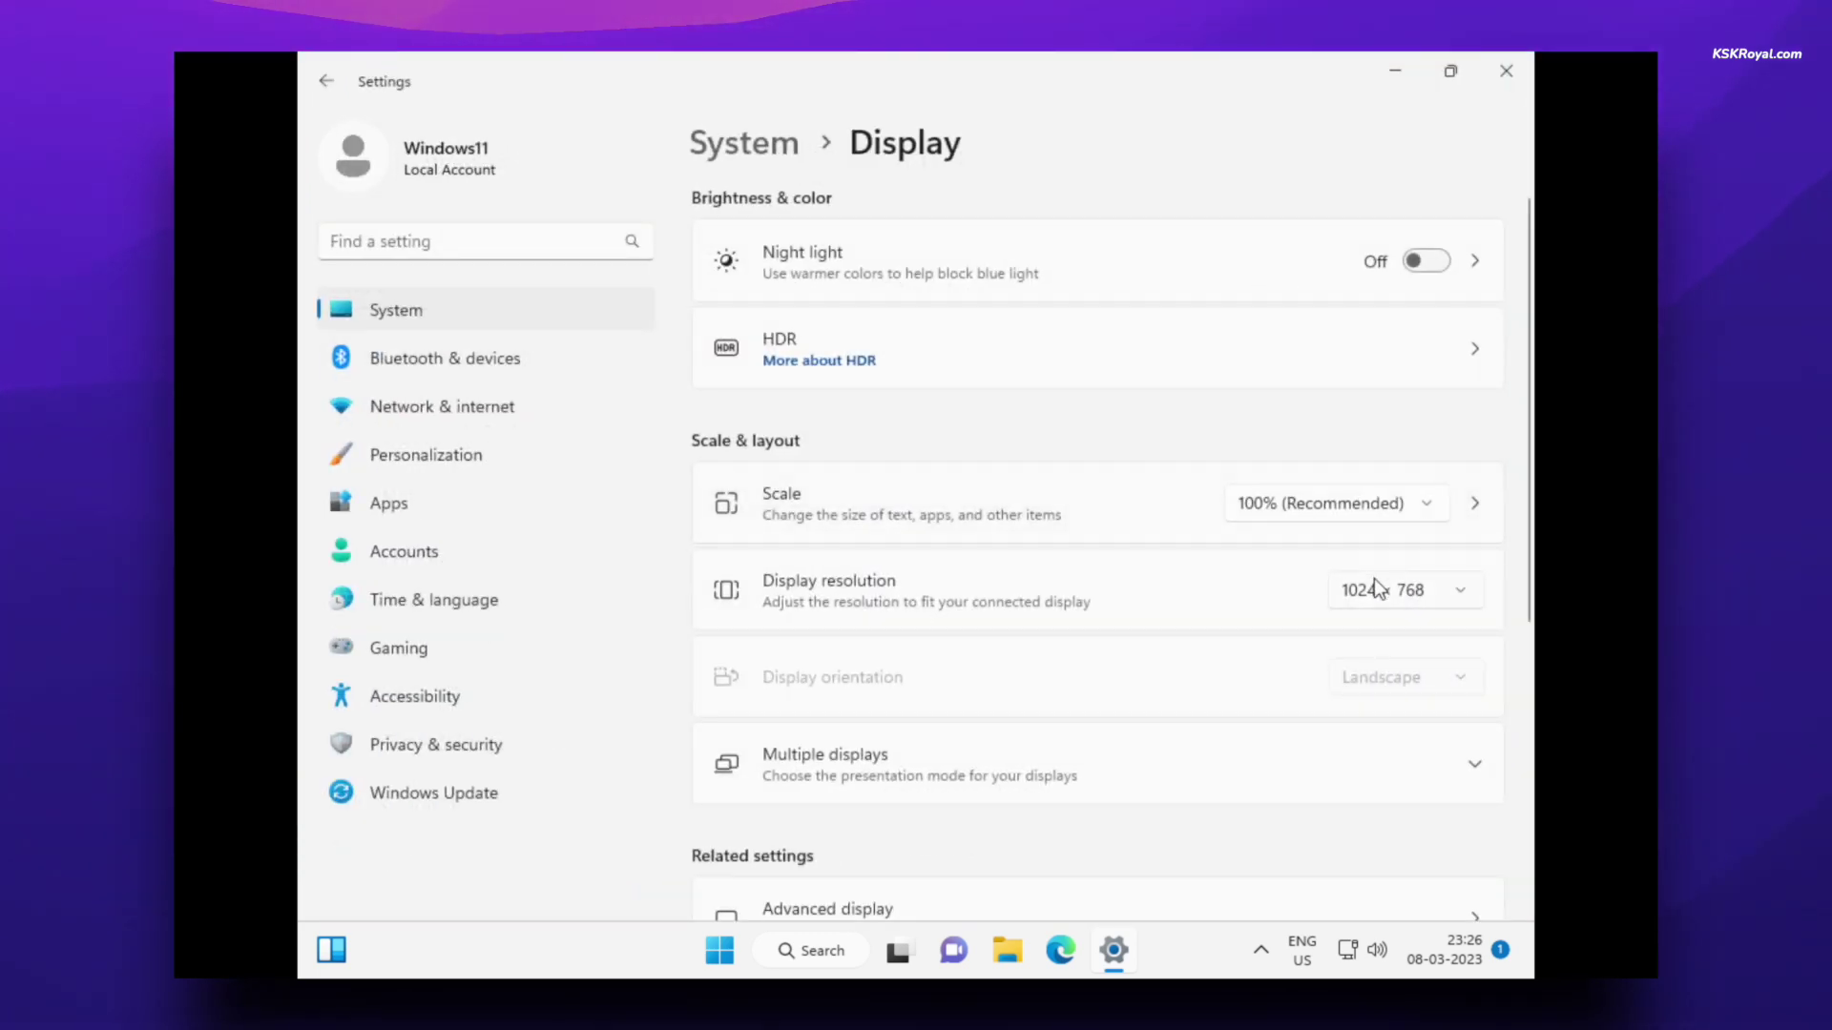
- Choose and keep 2880 × 1800 resolution, set scale to 175%, and close Settings
{"action": "left_click", "coordinate": [1377, 589]}
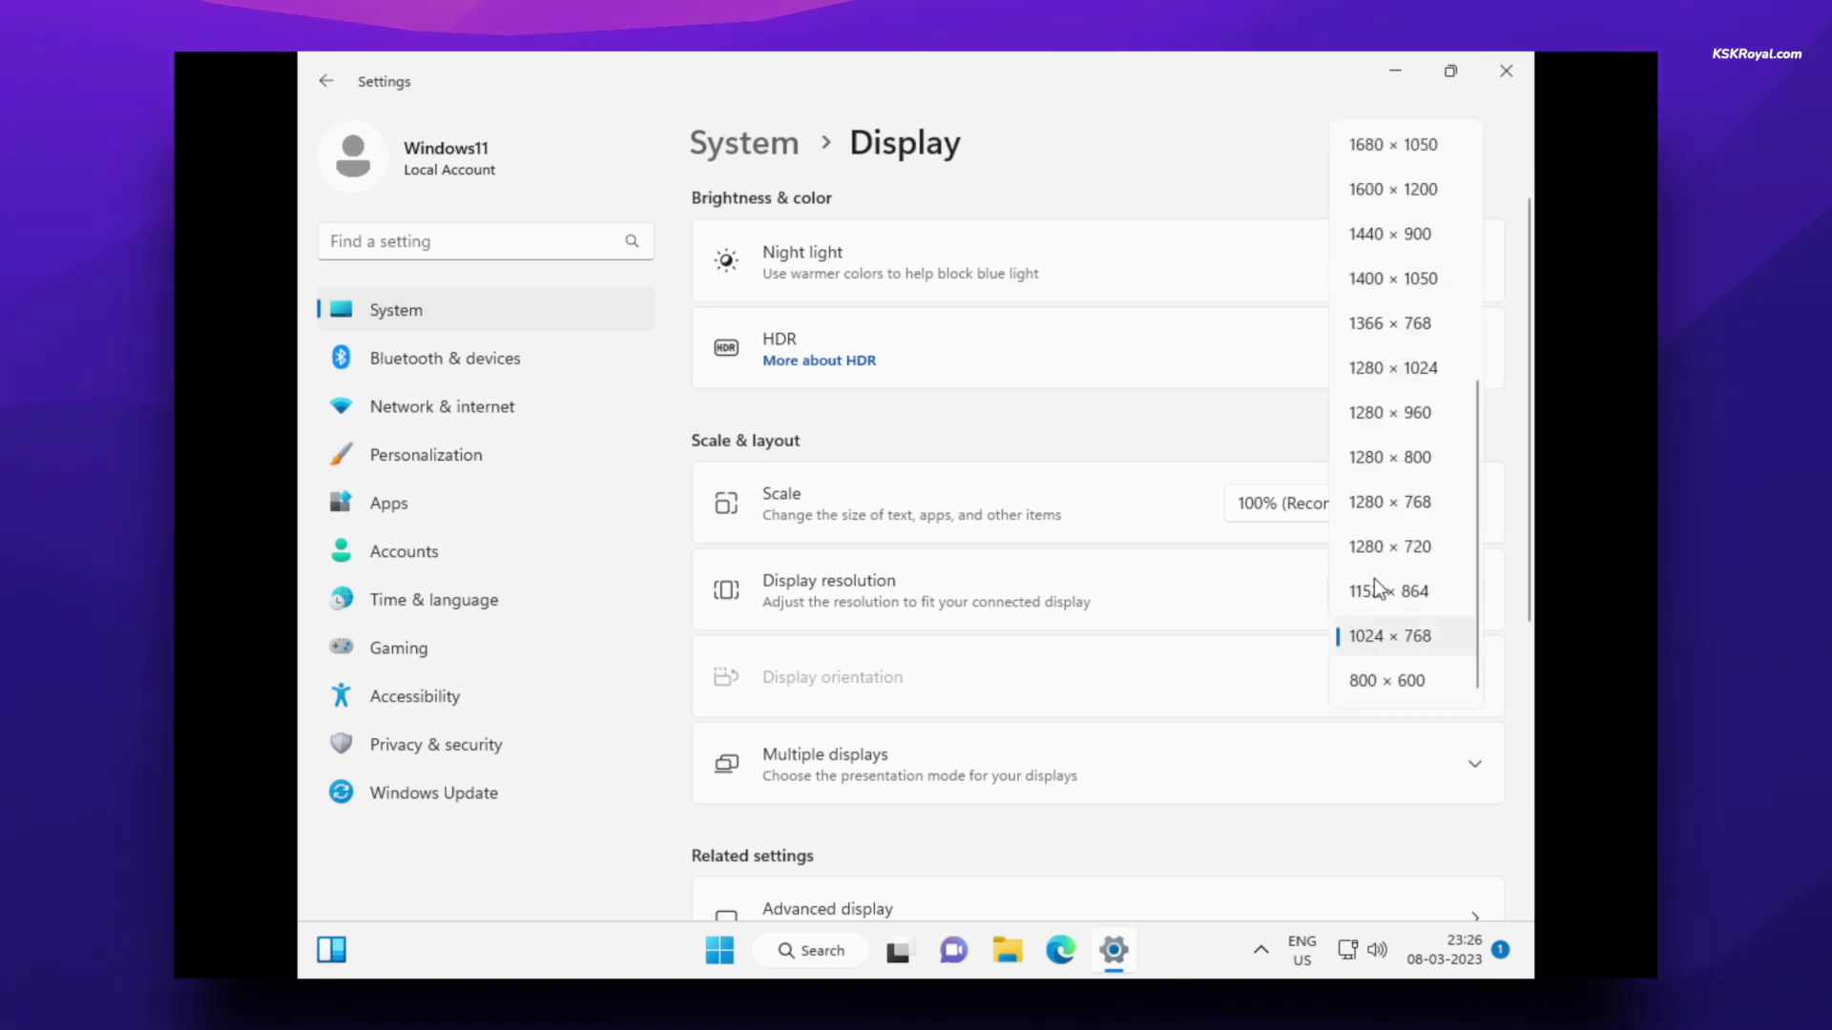
{"action": "scroll", "coordinate": [1377, 588], "scroll_direction": "up", "scroll_amount": 5}
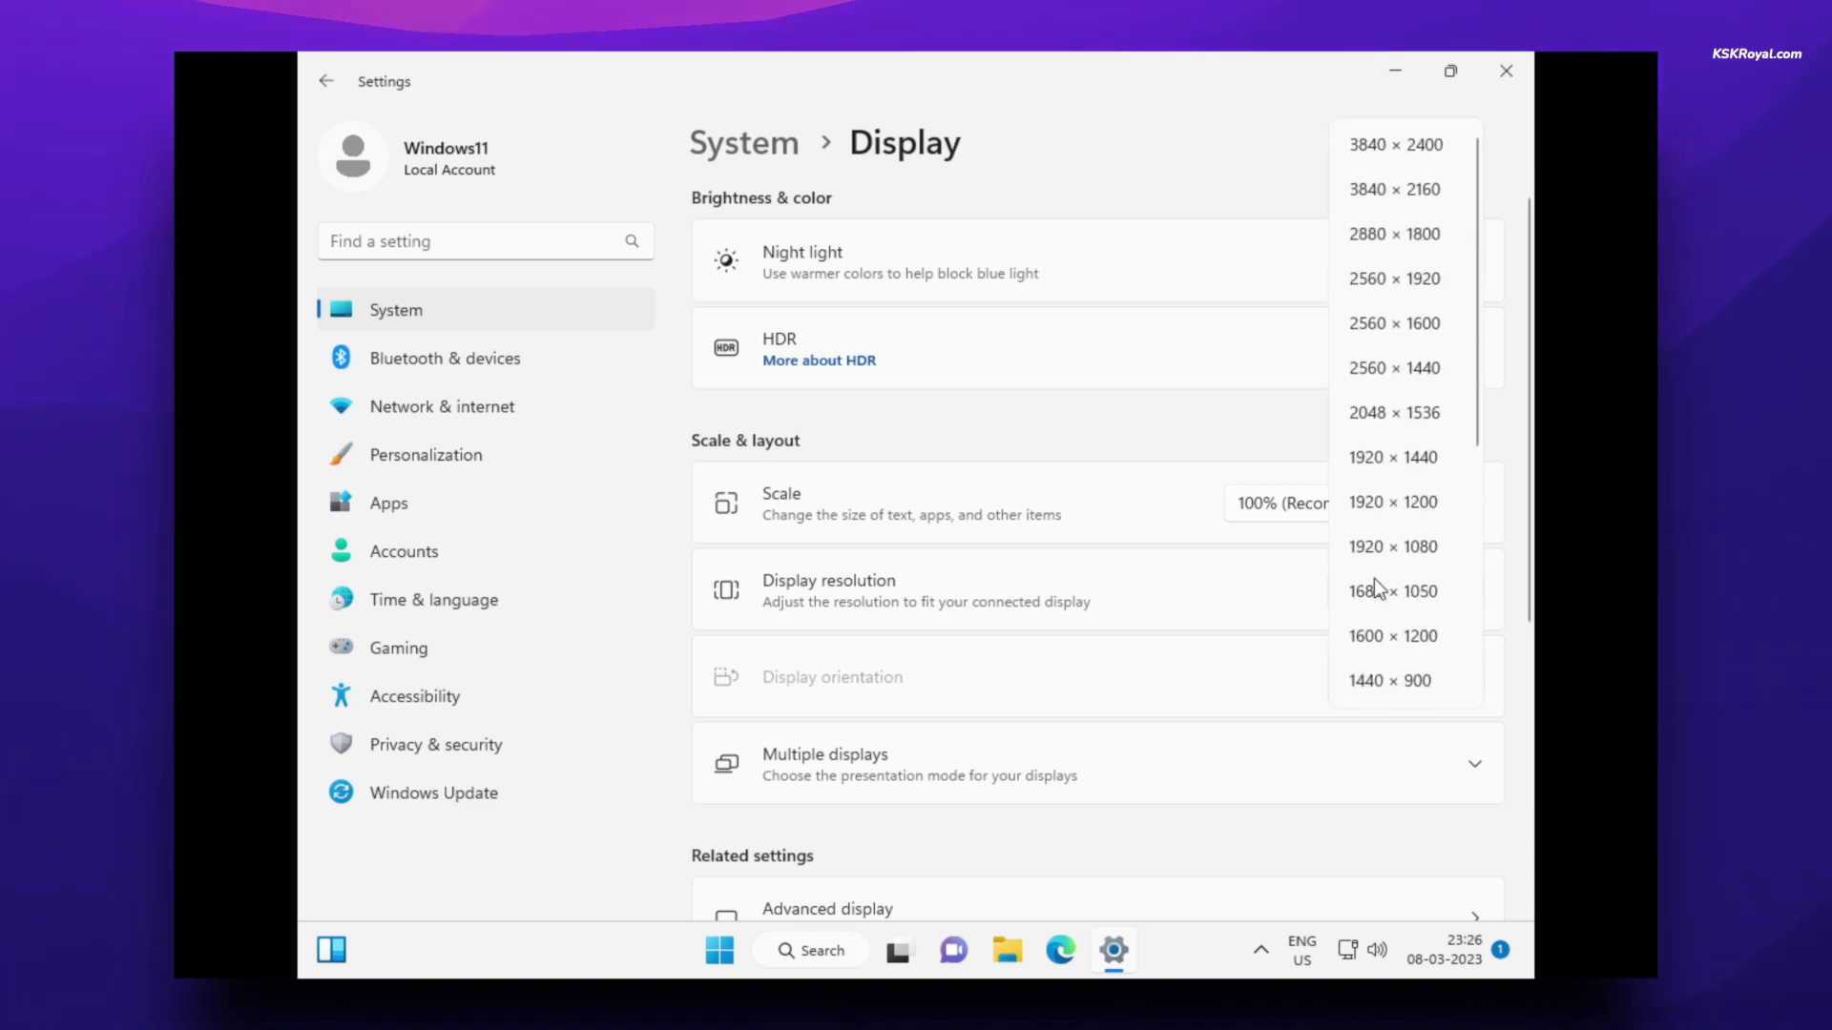
{"action": "left_click", "coordinate": [1366, 236]}
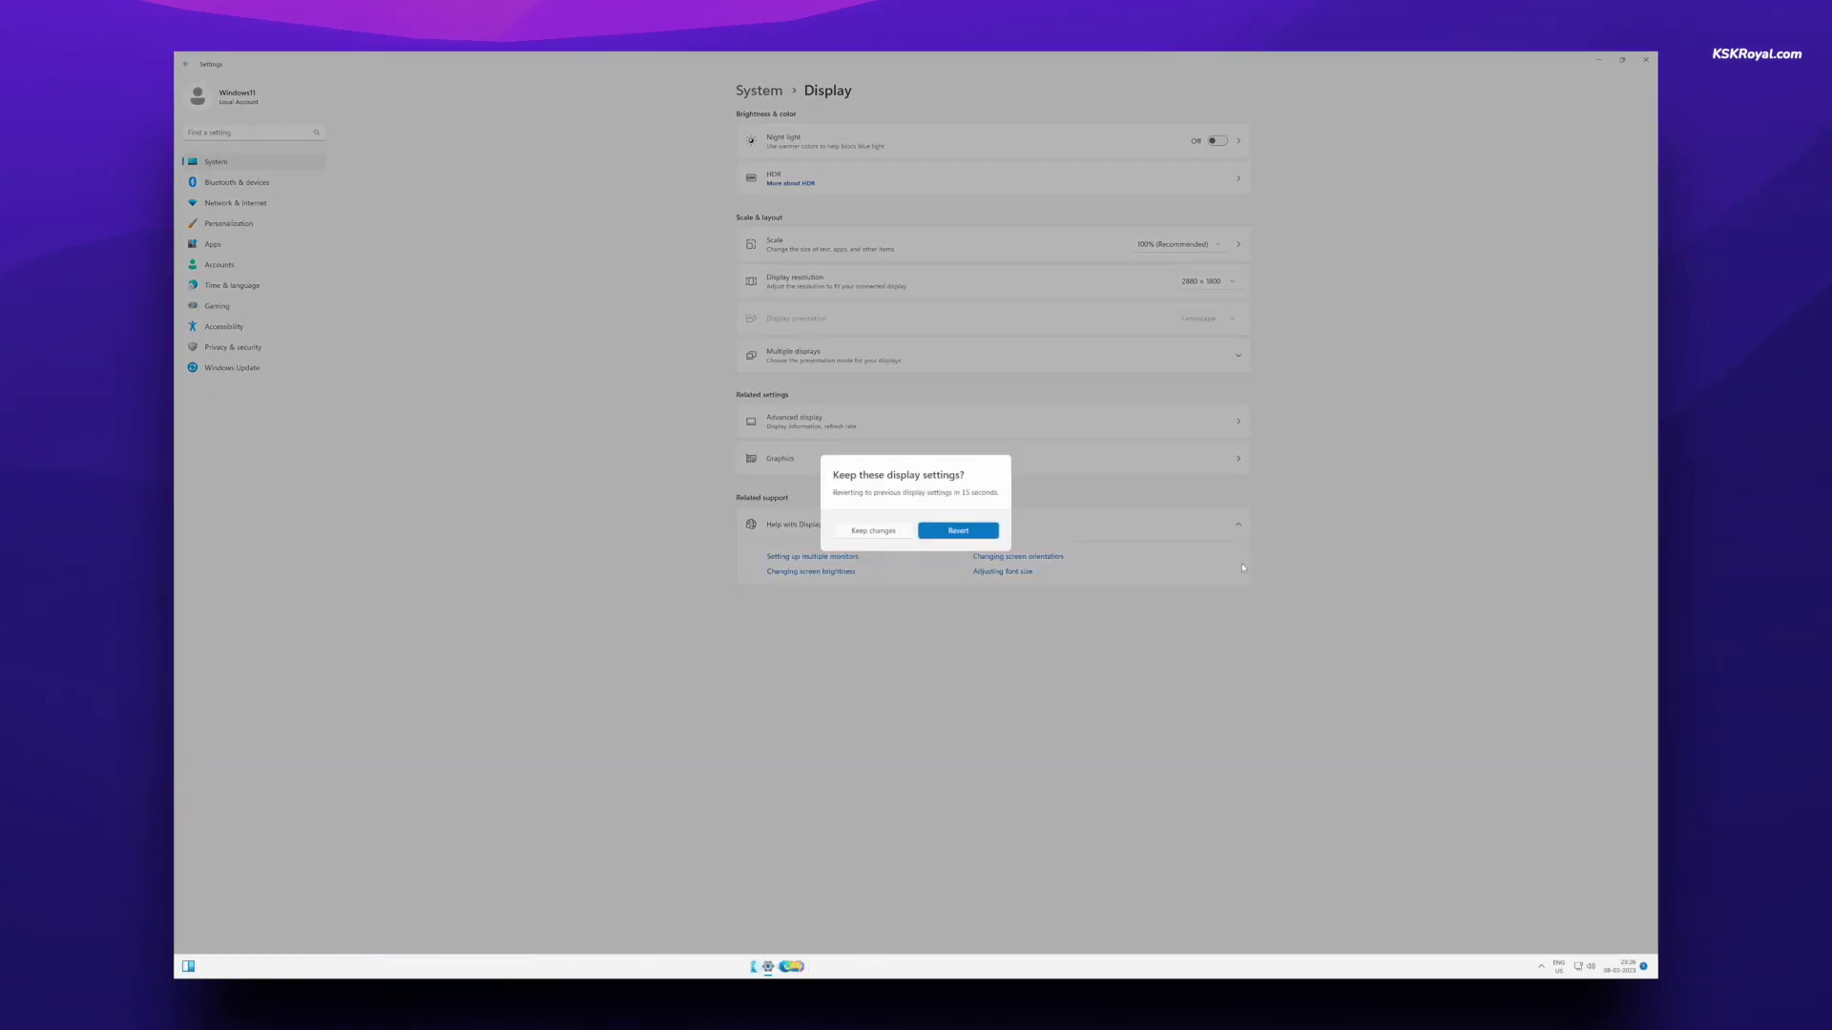
{"action": "left_click", "coordinate": [874, 532]}
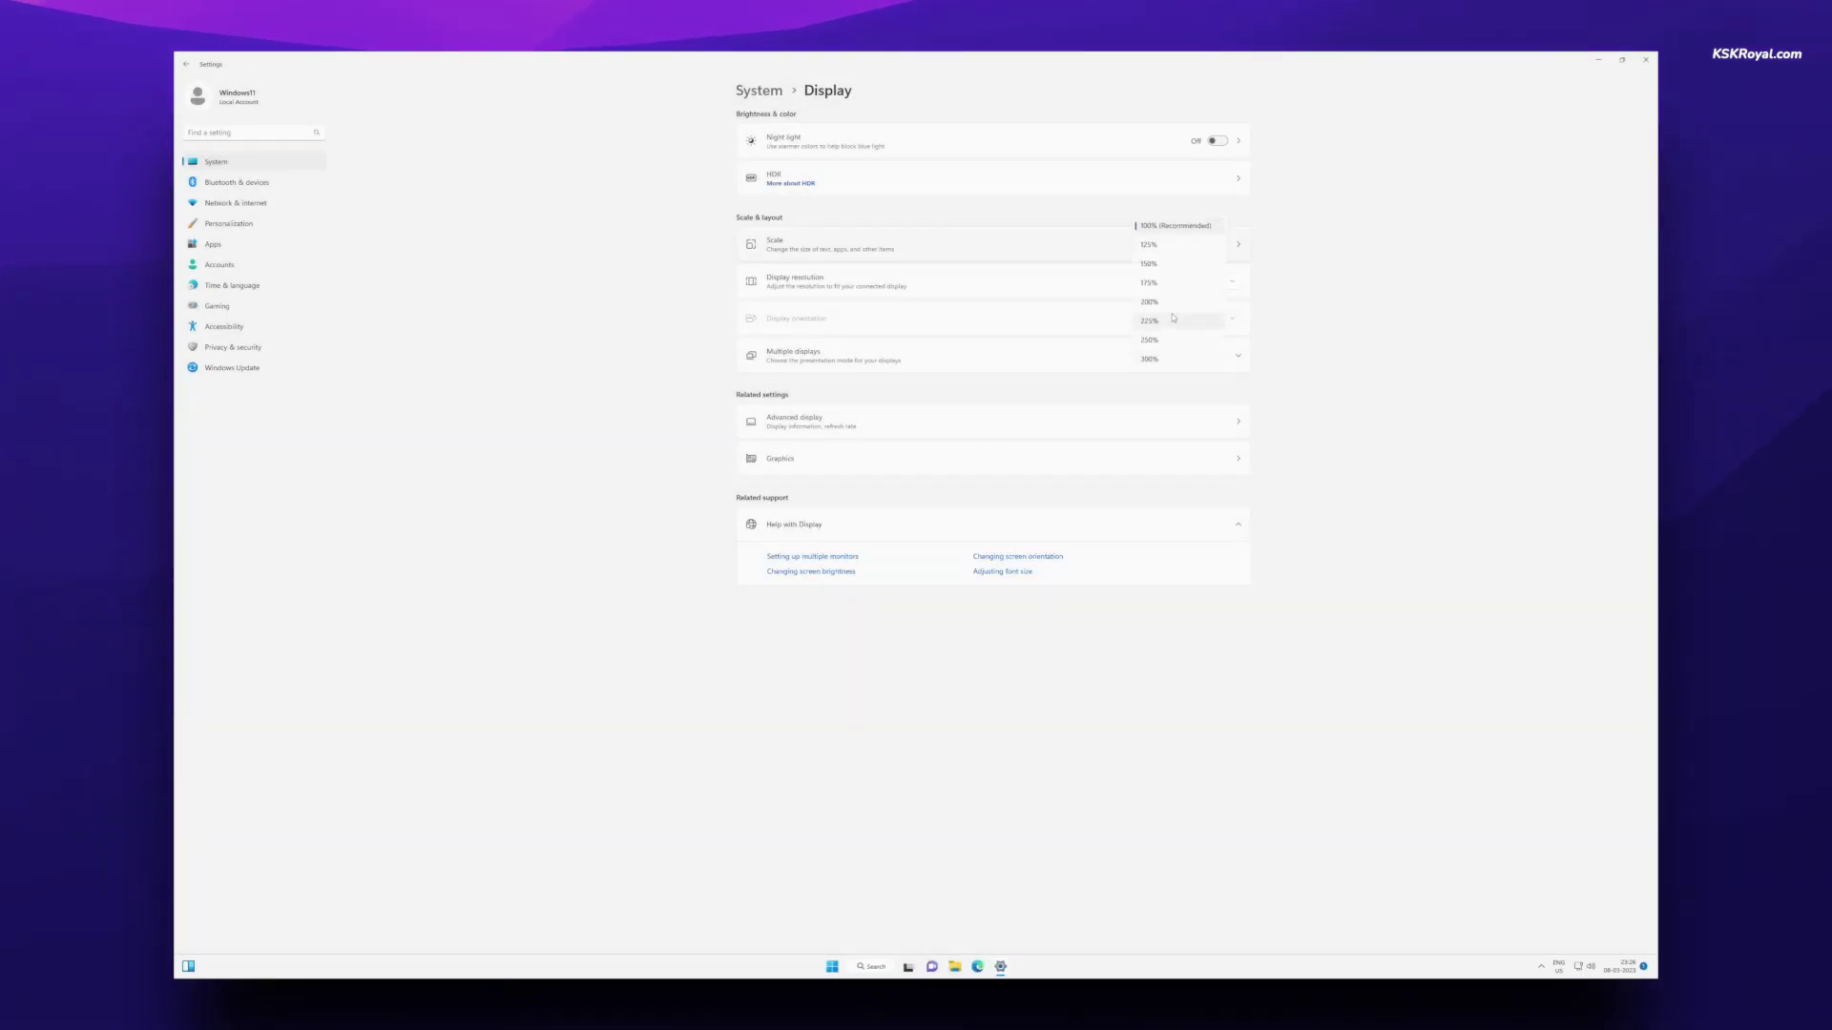
{"action": "left_click", "coordinate": [1154, 283]}
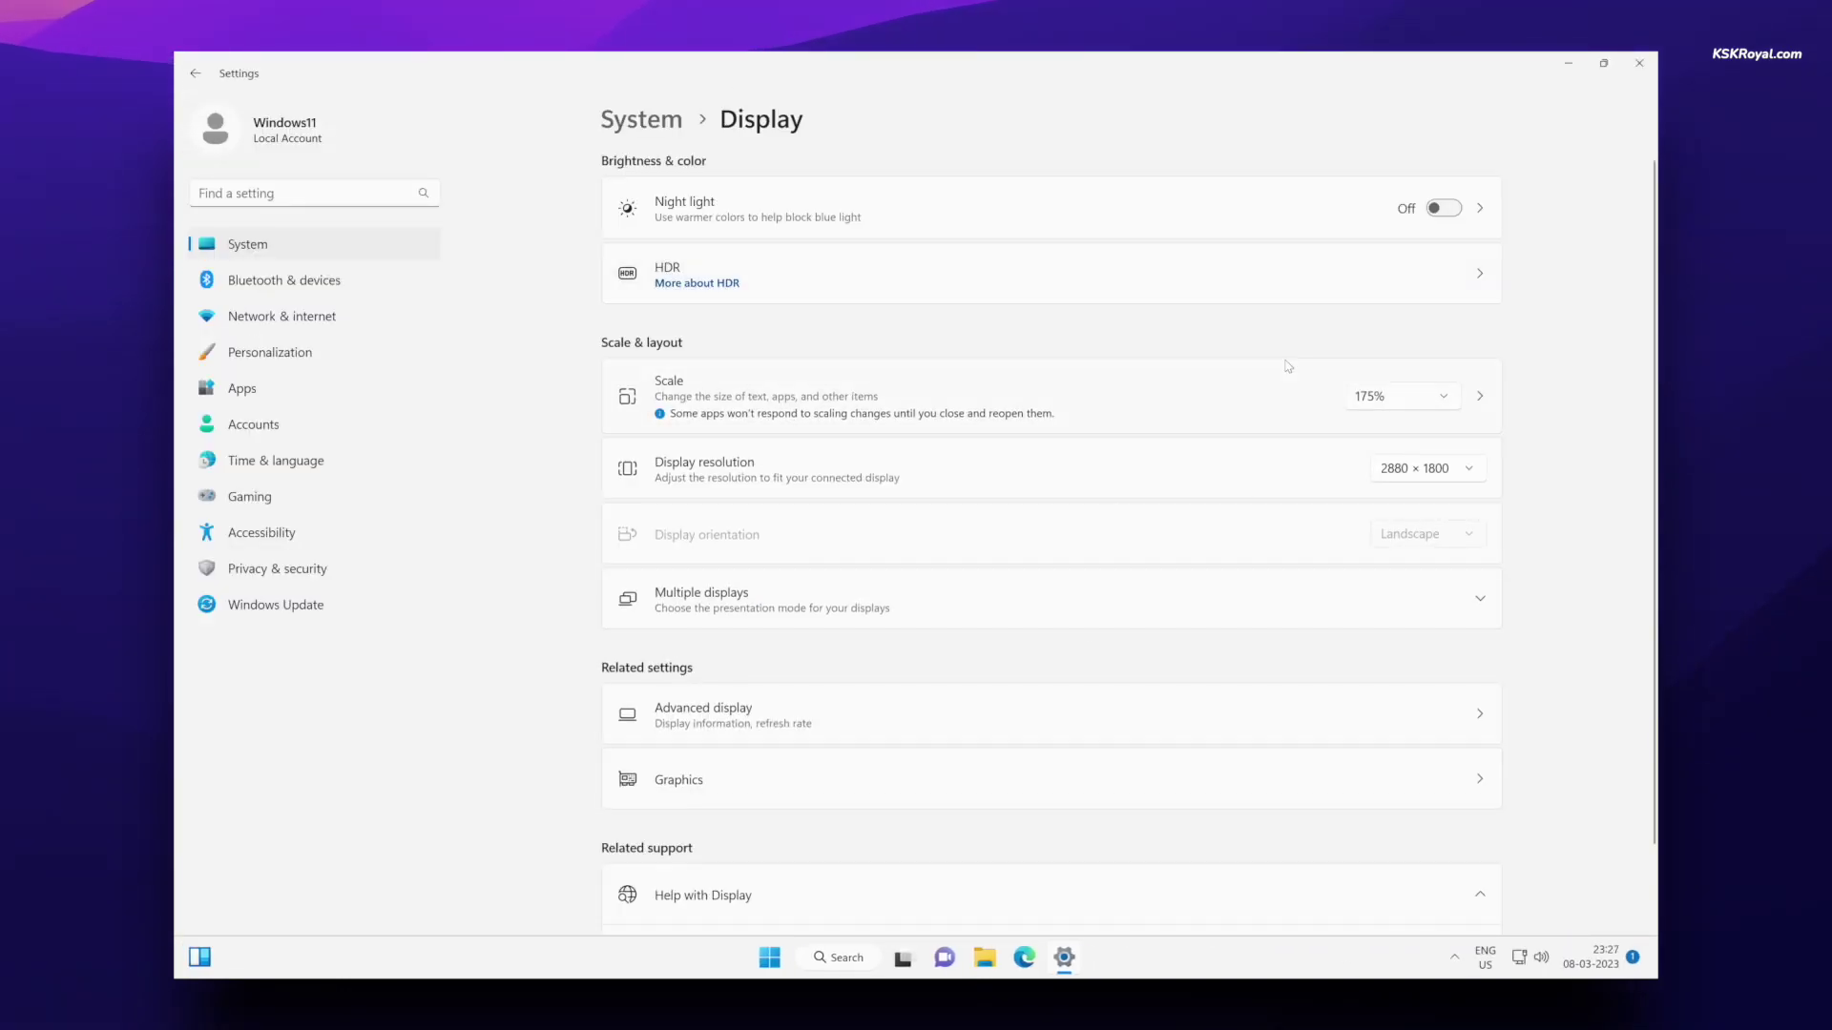
{"action": "left_click", "coordinate": [1639, 63]}
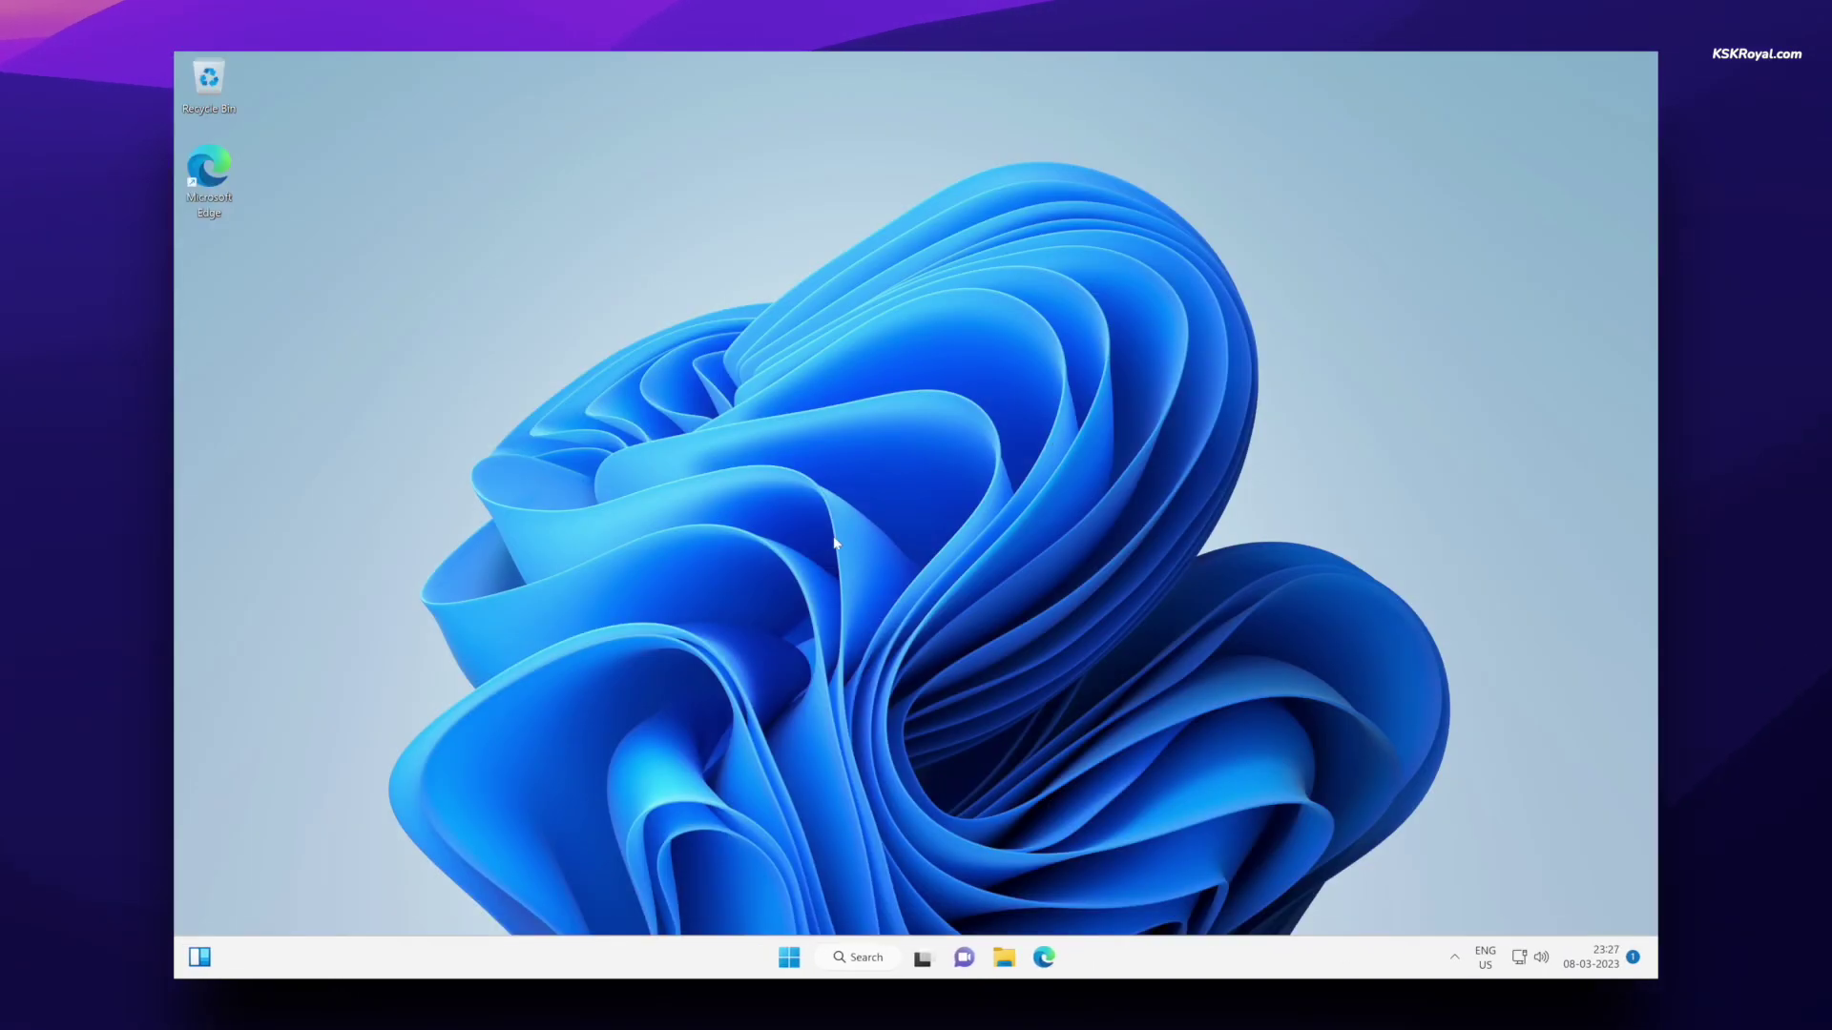
- Restart the Windows virtual machine from the Start menu's power options
{"action": "left_click", "coordinate": [789, 957]}
{"action": "left_click", "coordinate": [789, 956]}
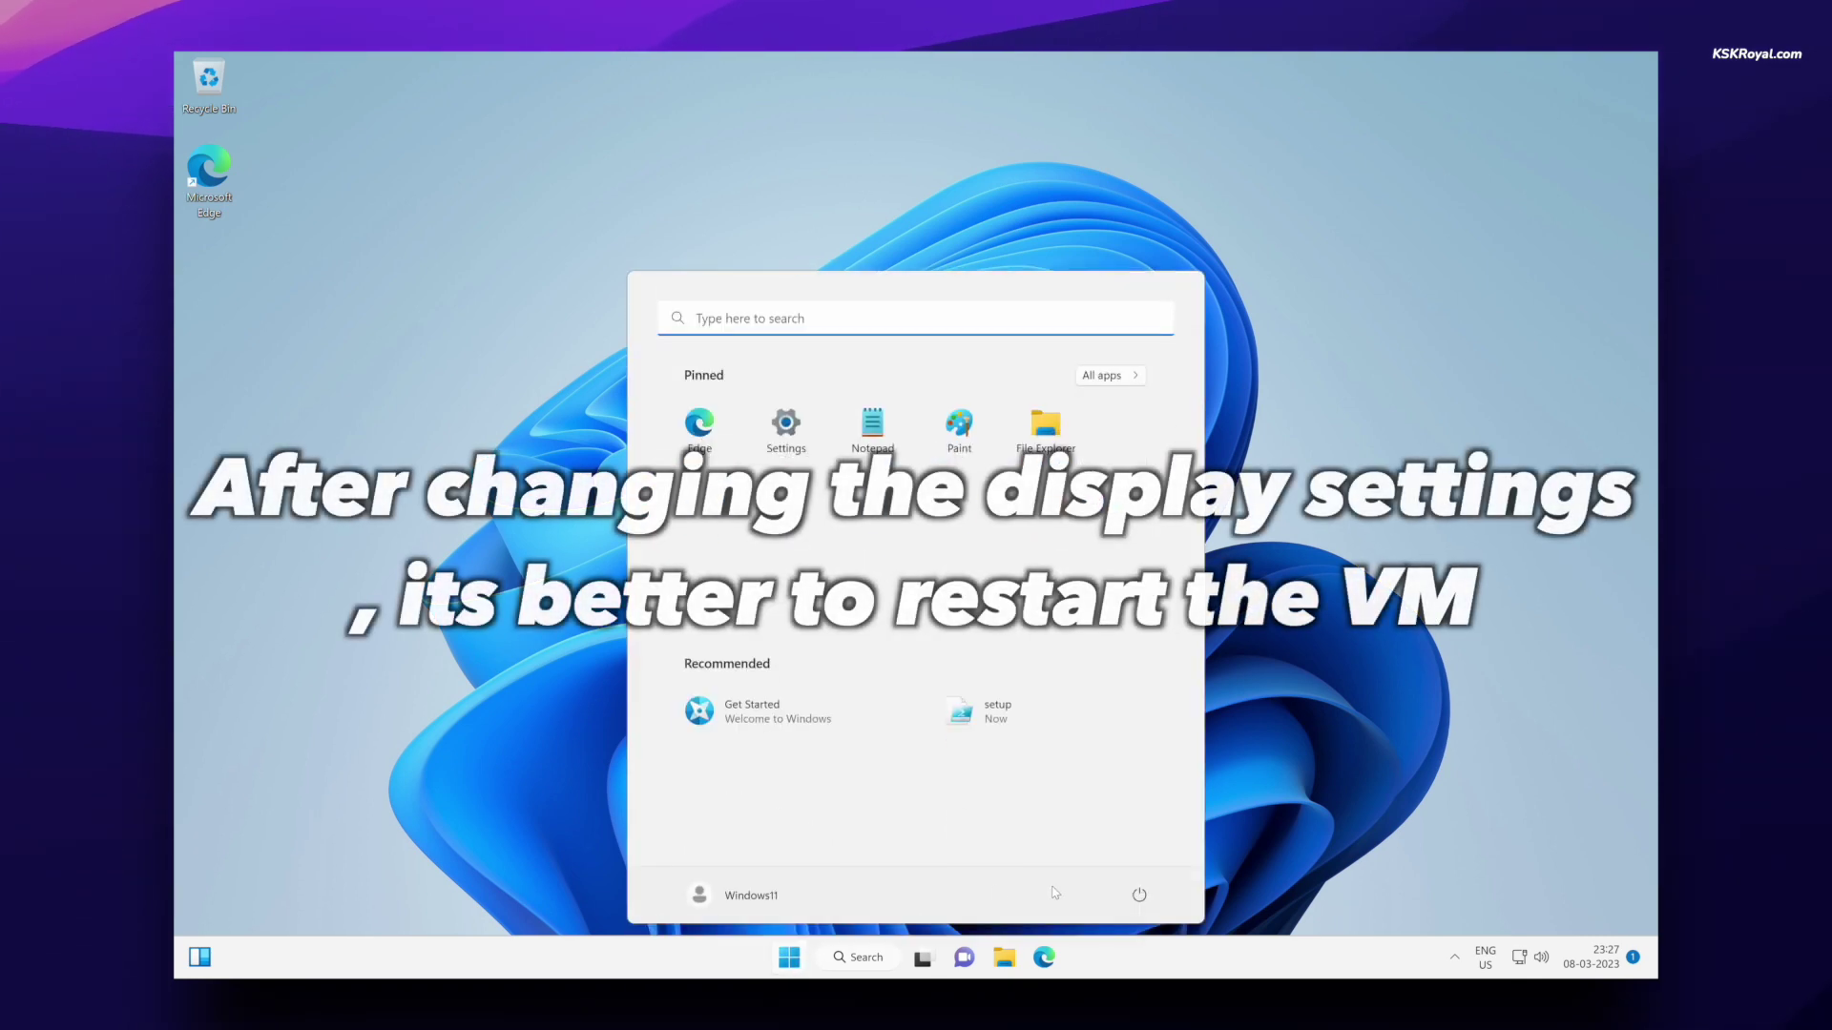
{"action": "left_click", "coordinate": [1139, 894]}
{"action": "left_click", "coordinate": [1152, 857]}
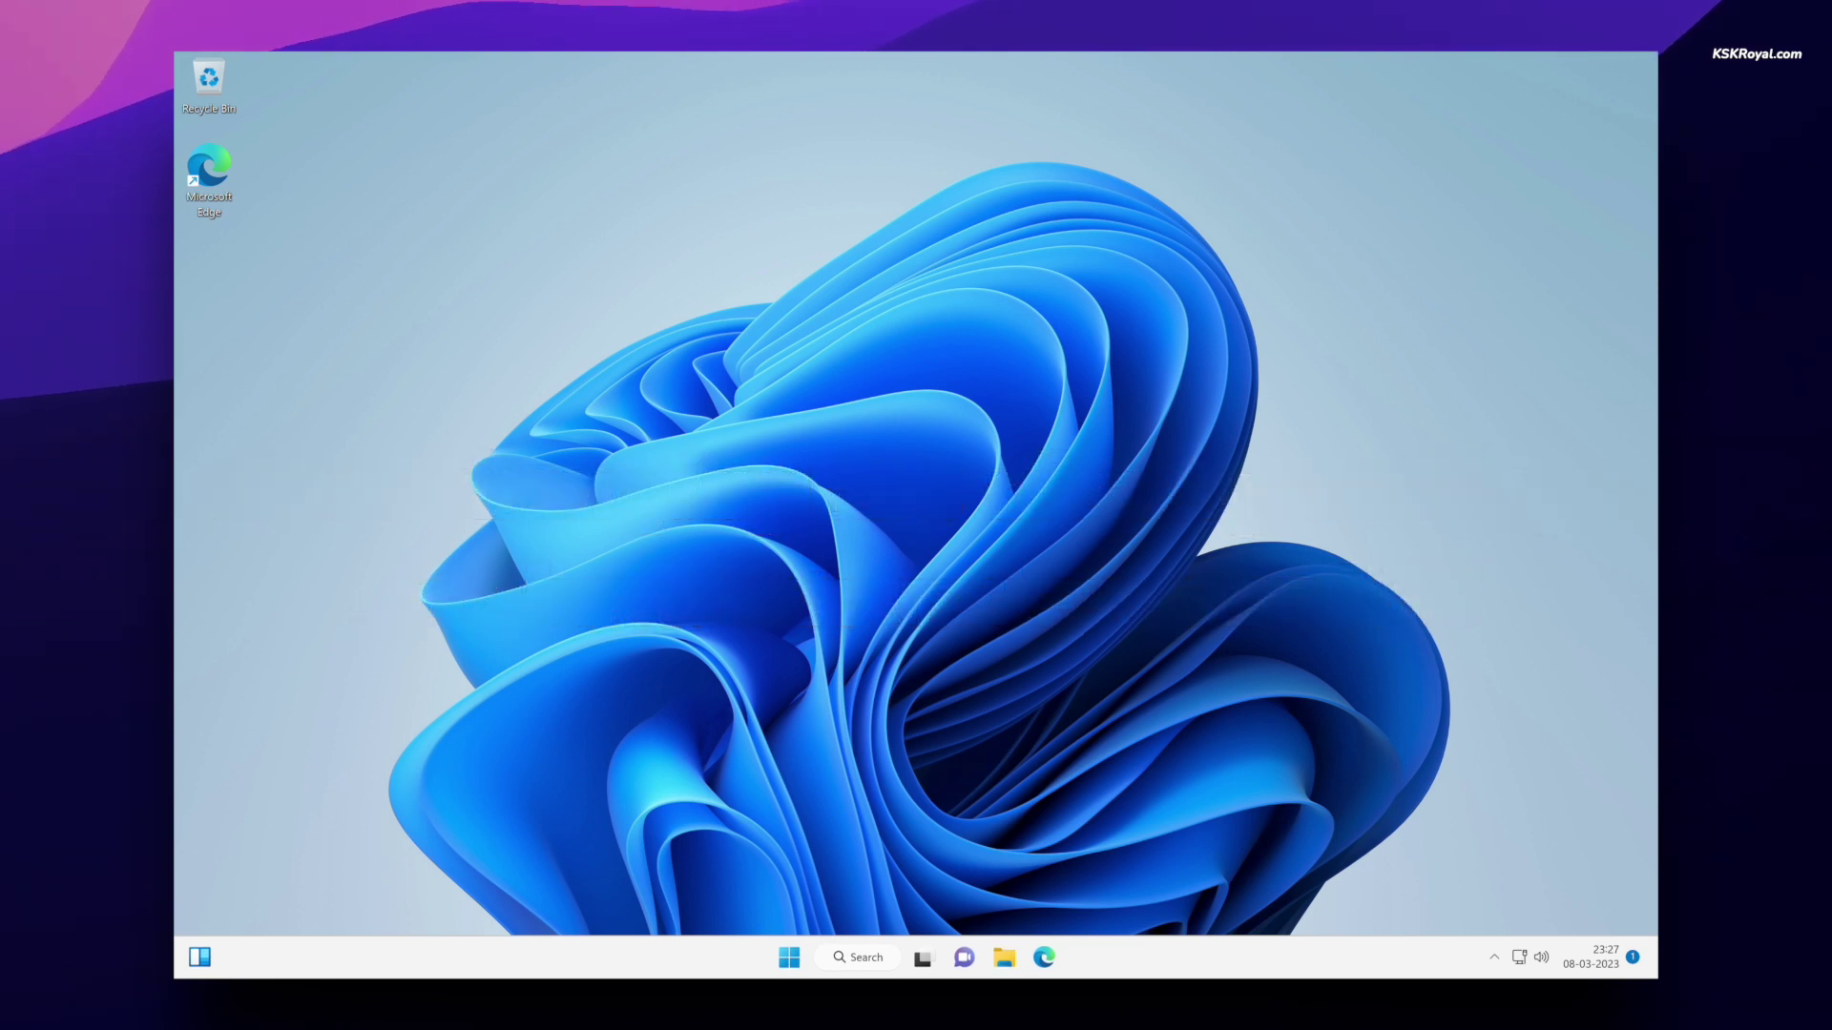
- After the reboot, turn on Night light from Quick Settings
{"action": "right_click", "coordinate": [694, 273]}
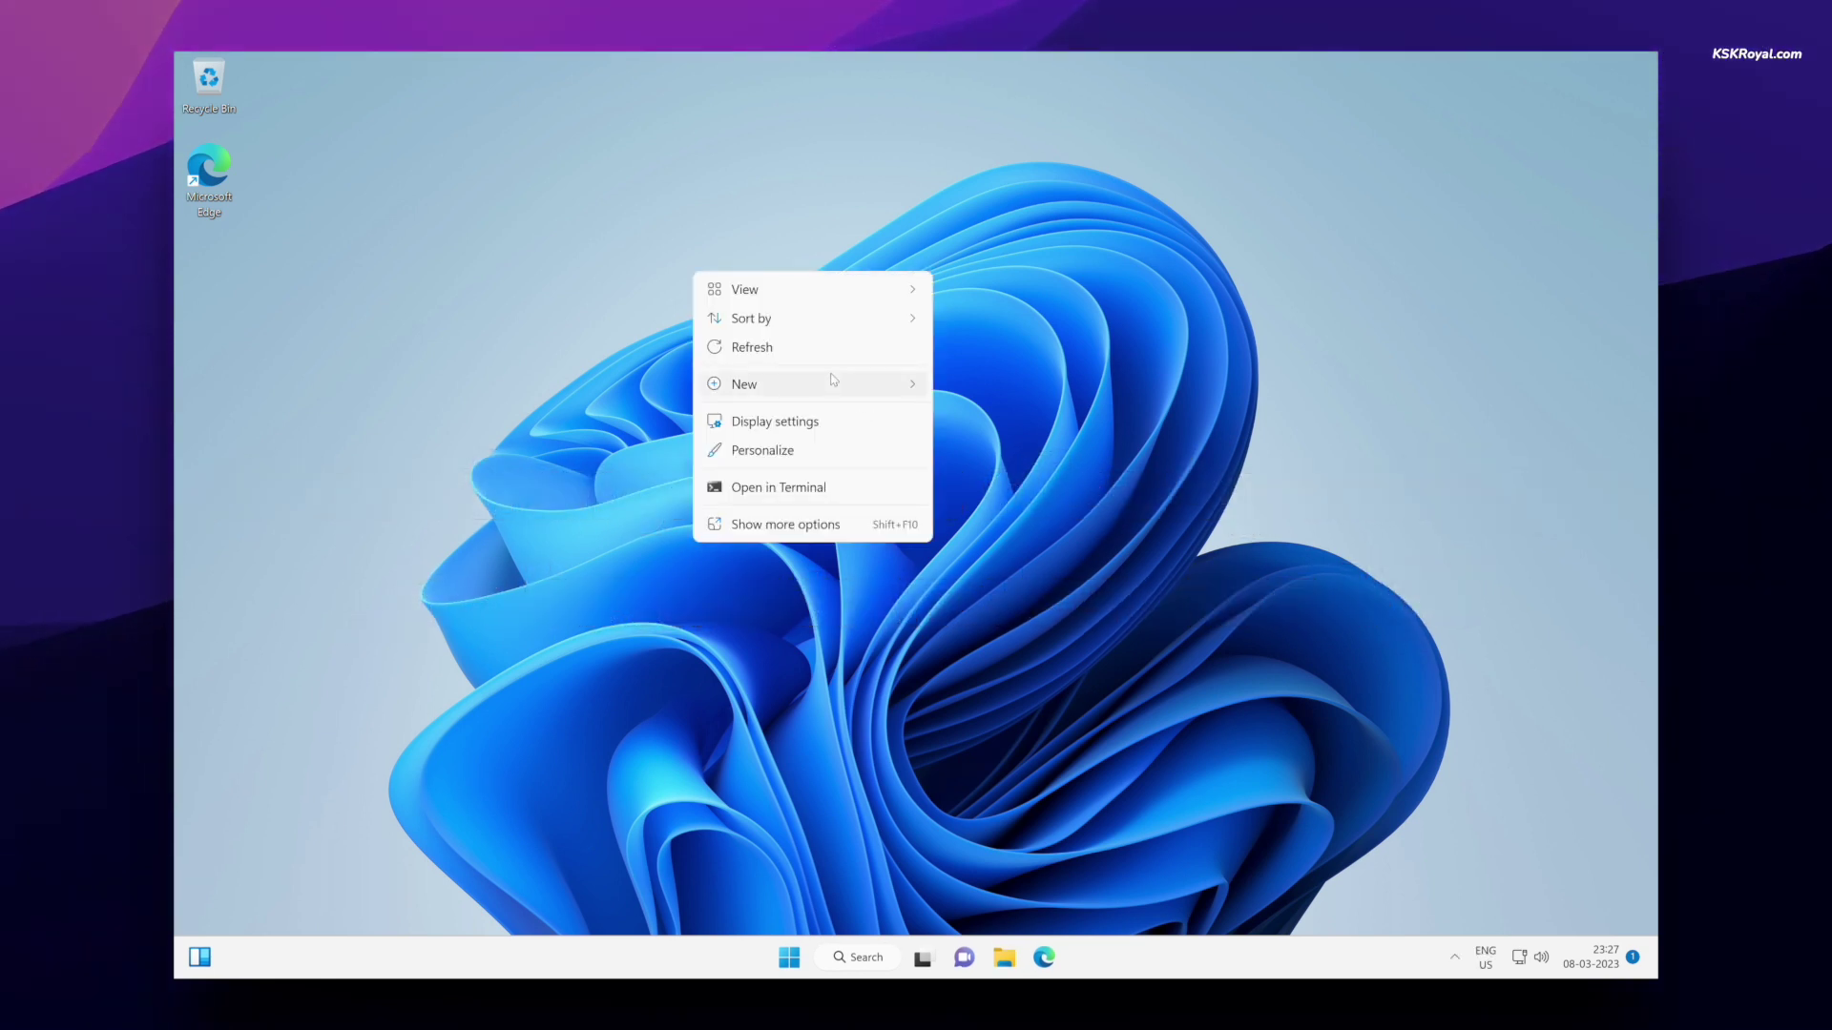
{"action": "left_click", "coordinate": [1040, 607]}
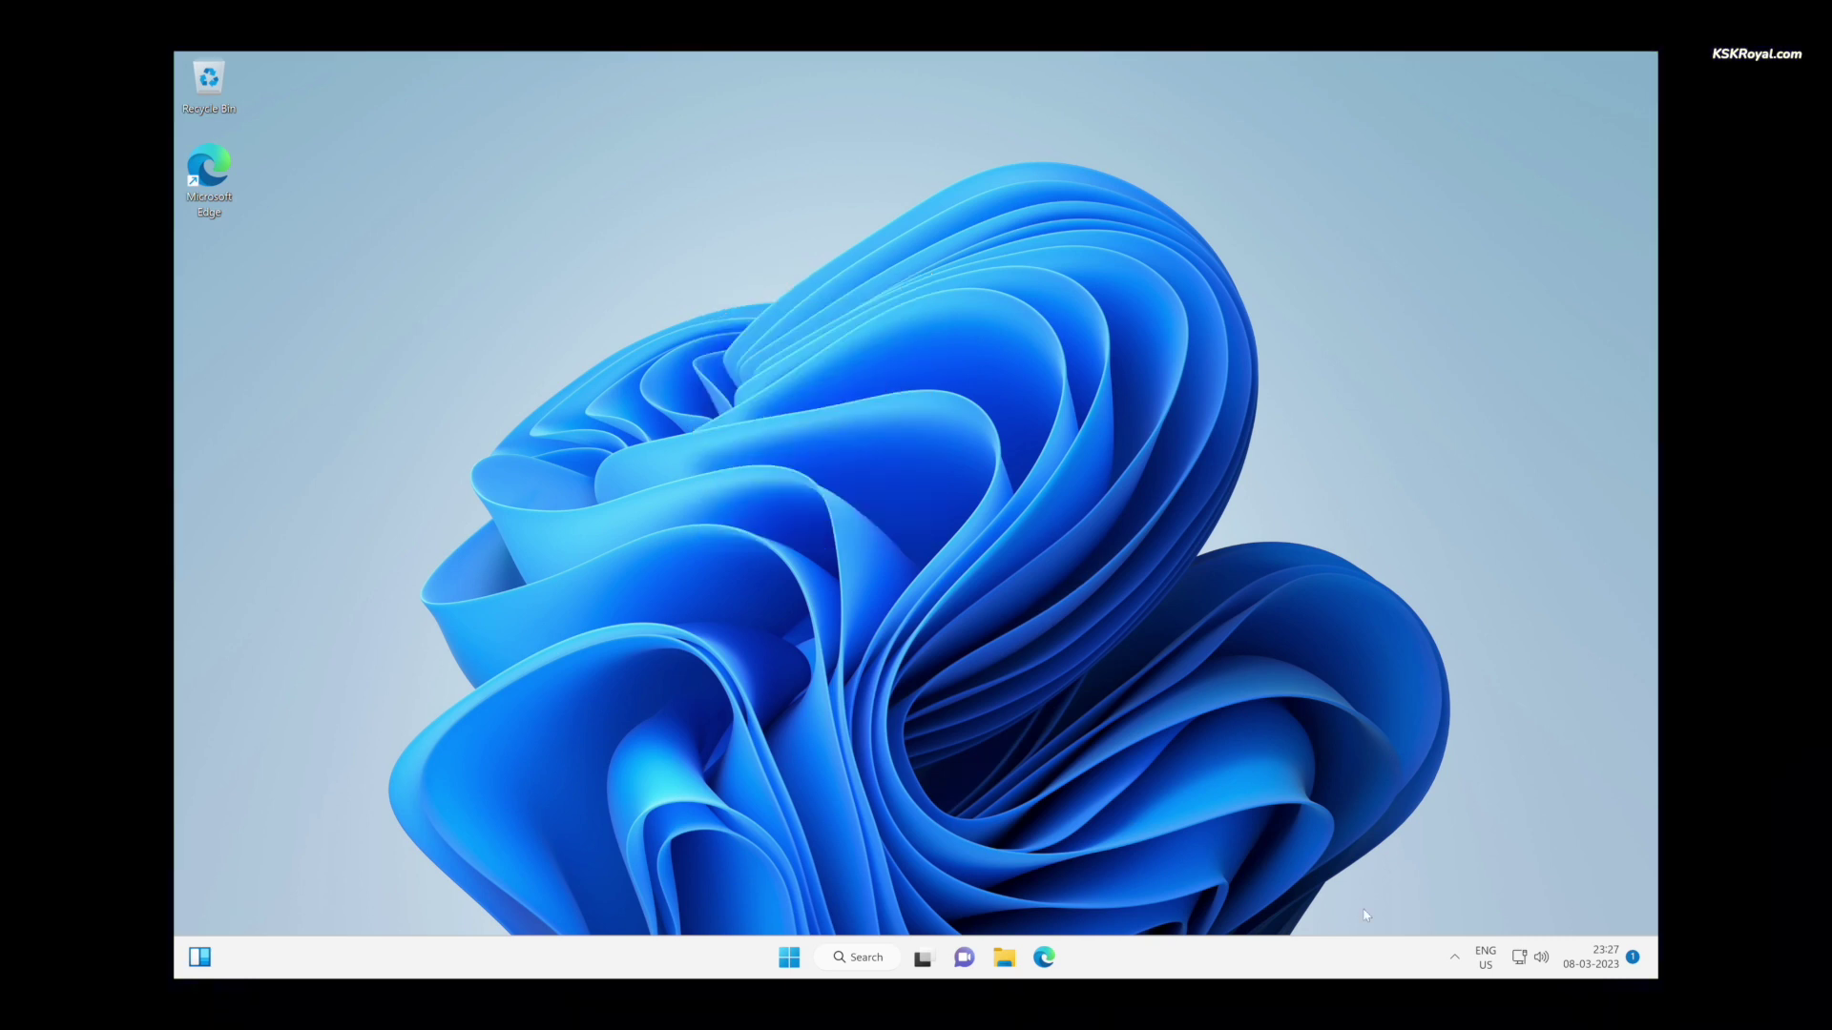
{"action": "left_click", "coordinate": [1546, 958]}
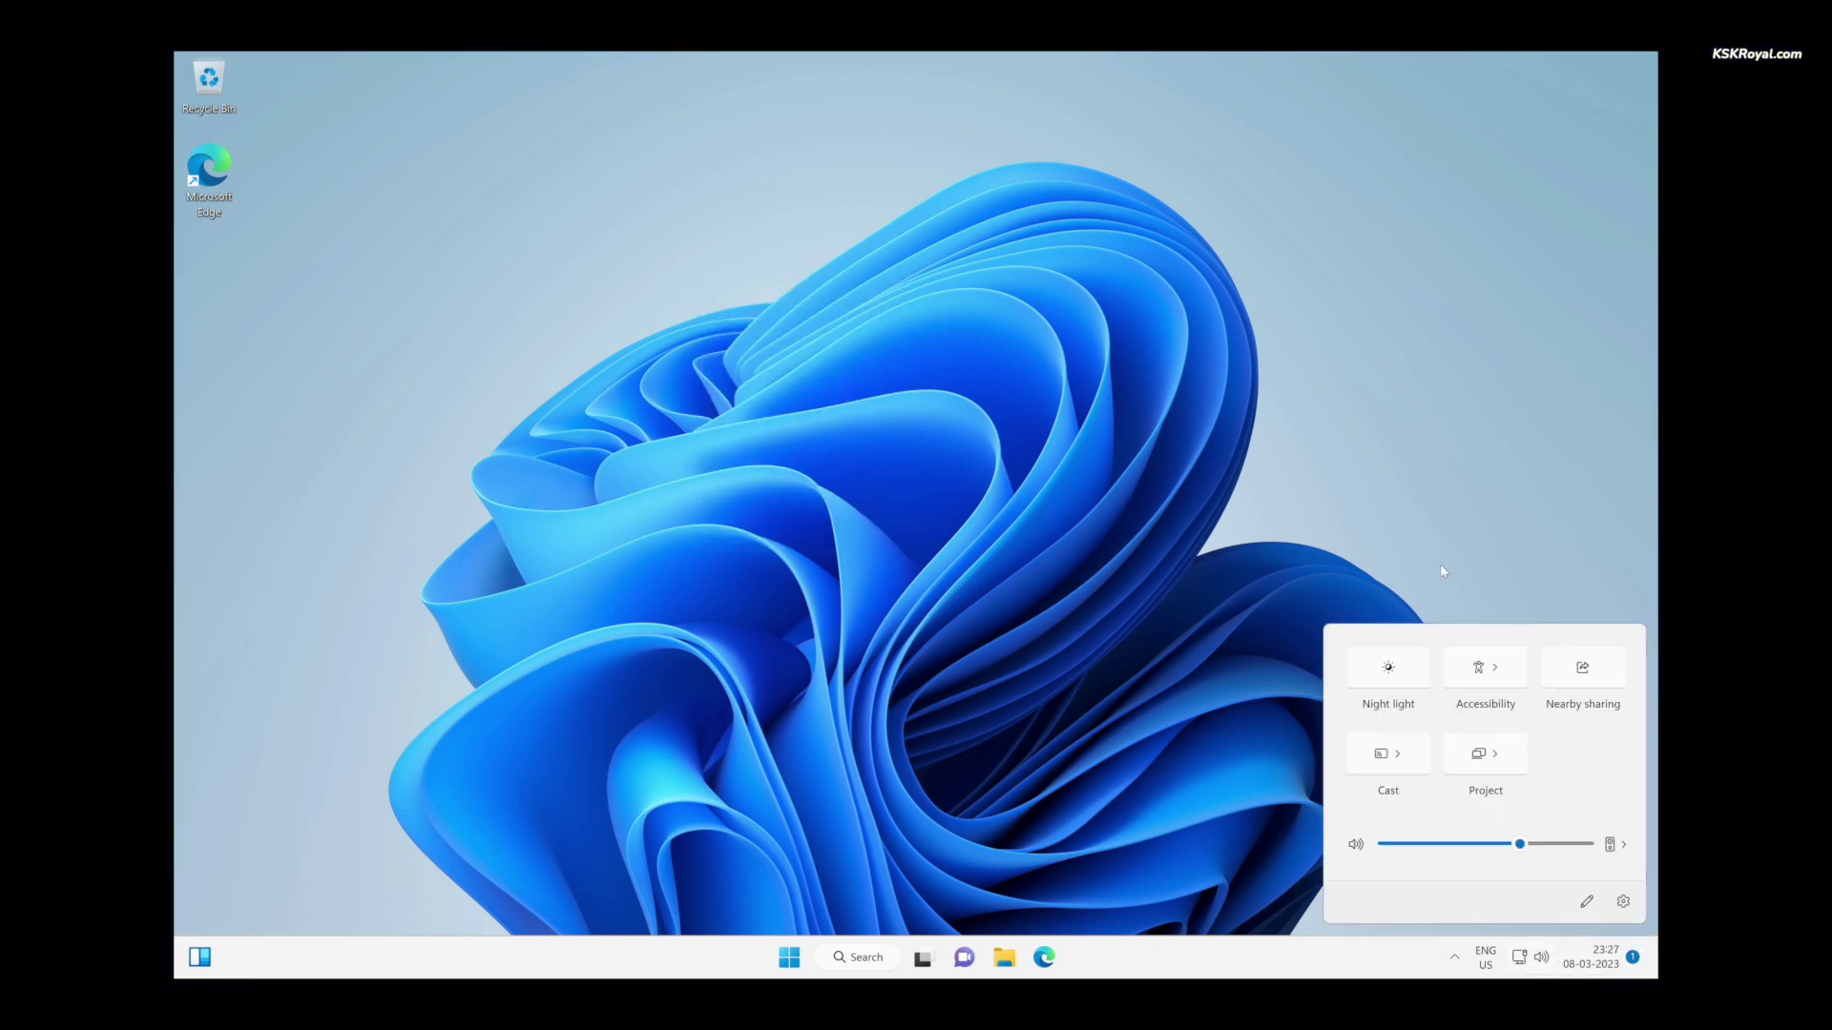
{"action": "left_click", "coordinate": [1388, 666]}
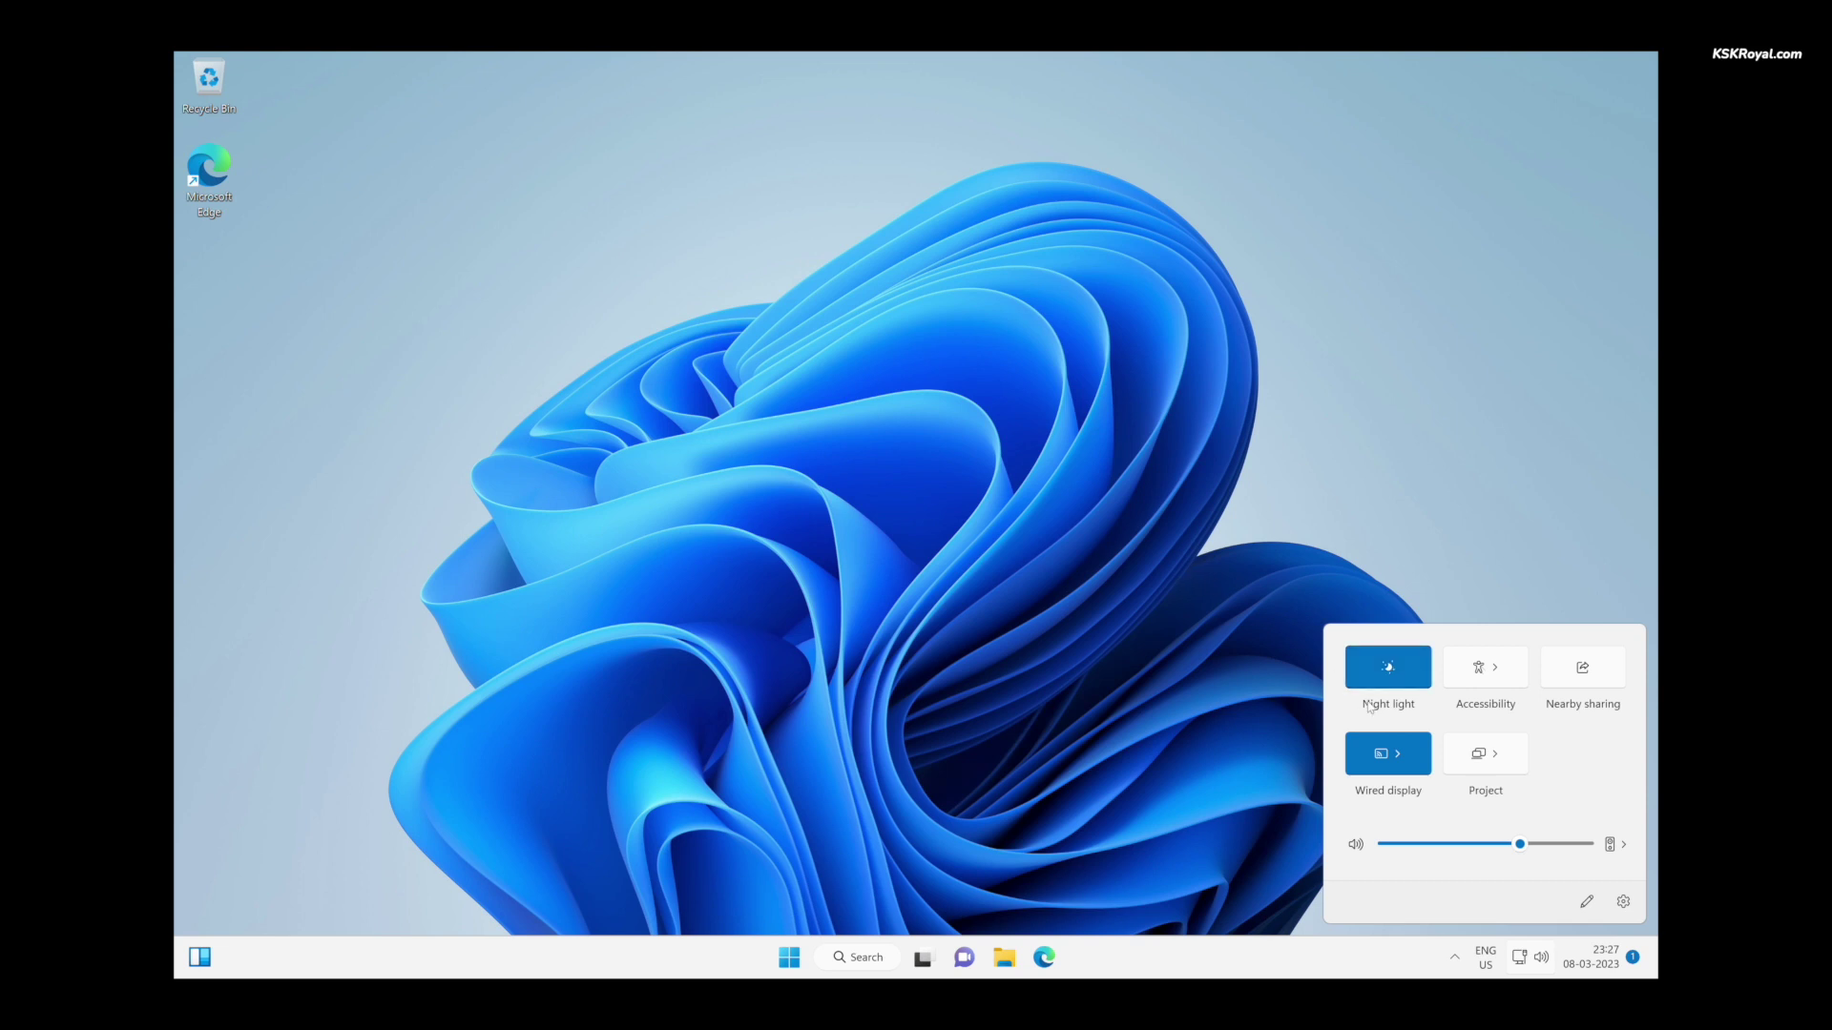
- Look through the Personalization page in Windows Settings, then close Settings
{"action": "key", "text": "super+i"}
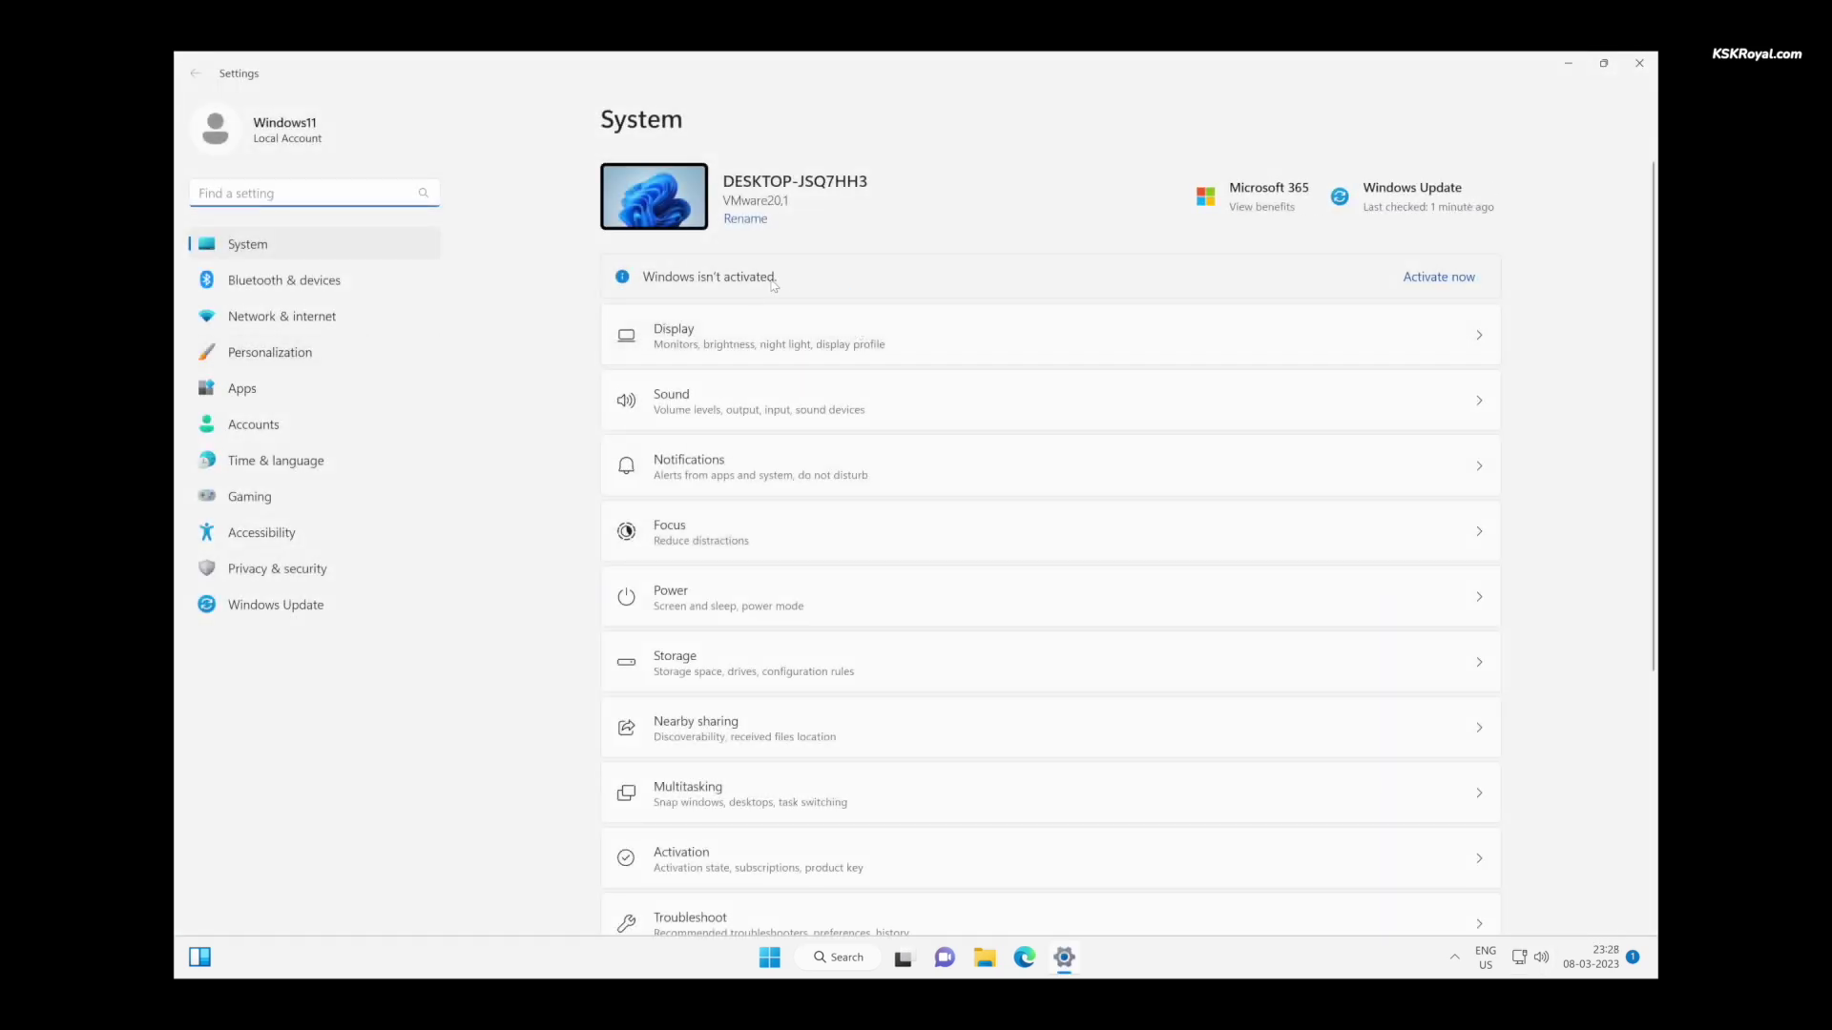
{"action": "left_click", "coordinate": [296, 358]}
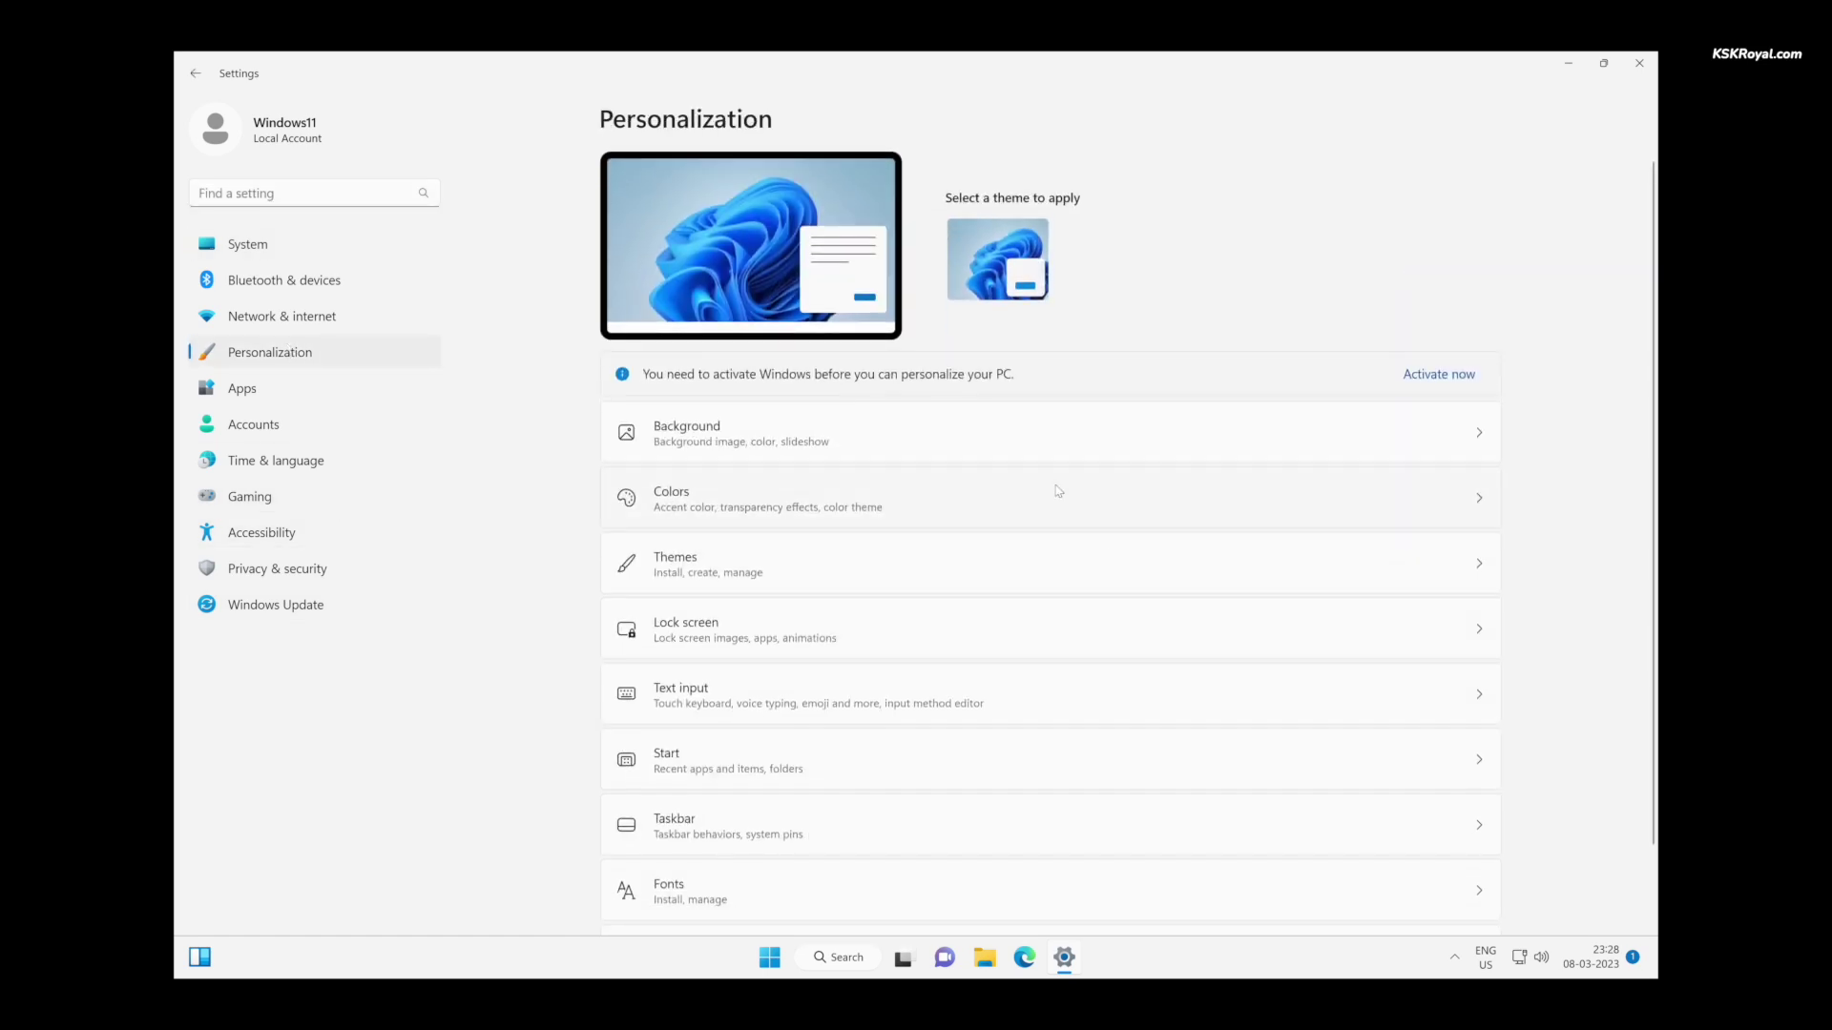
{"action": "scroll", "coordinate": [1108, 569], "scroll_direction": "down", "scroll_amount": 1}
{"action": "scroll", "coordinate": [1110, 569], "scroll_direction": "up", "scroll_amount": 1}
{"action": "left_click", "coordinate": [1640, 63]}
- Browse the Start menu's All apps list, then close the Start menu
{"action": "key", "text": "super"}
{"action": "left_click", "coordinate": [1131, 375]}
{"action": "scroll", "coordinate": [958, 594], "scroll_direction": "down", "scroll_amount": 5}
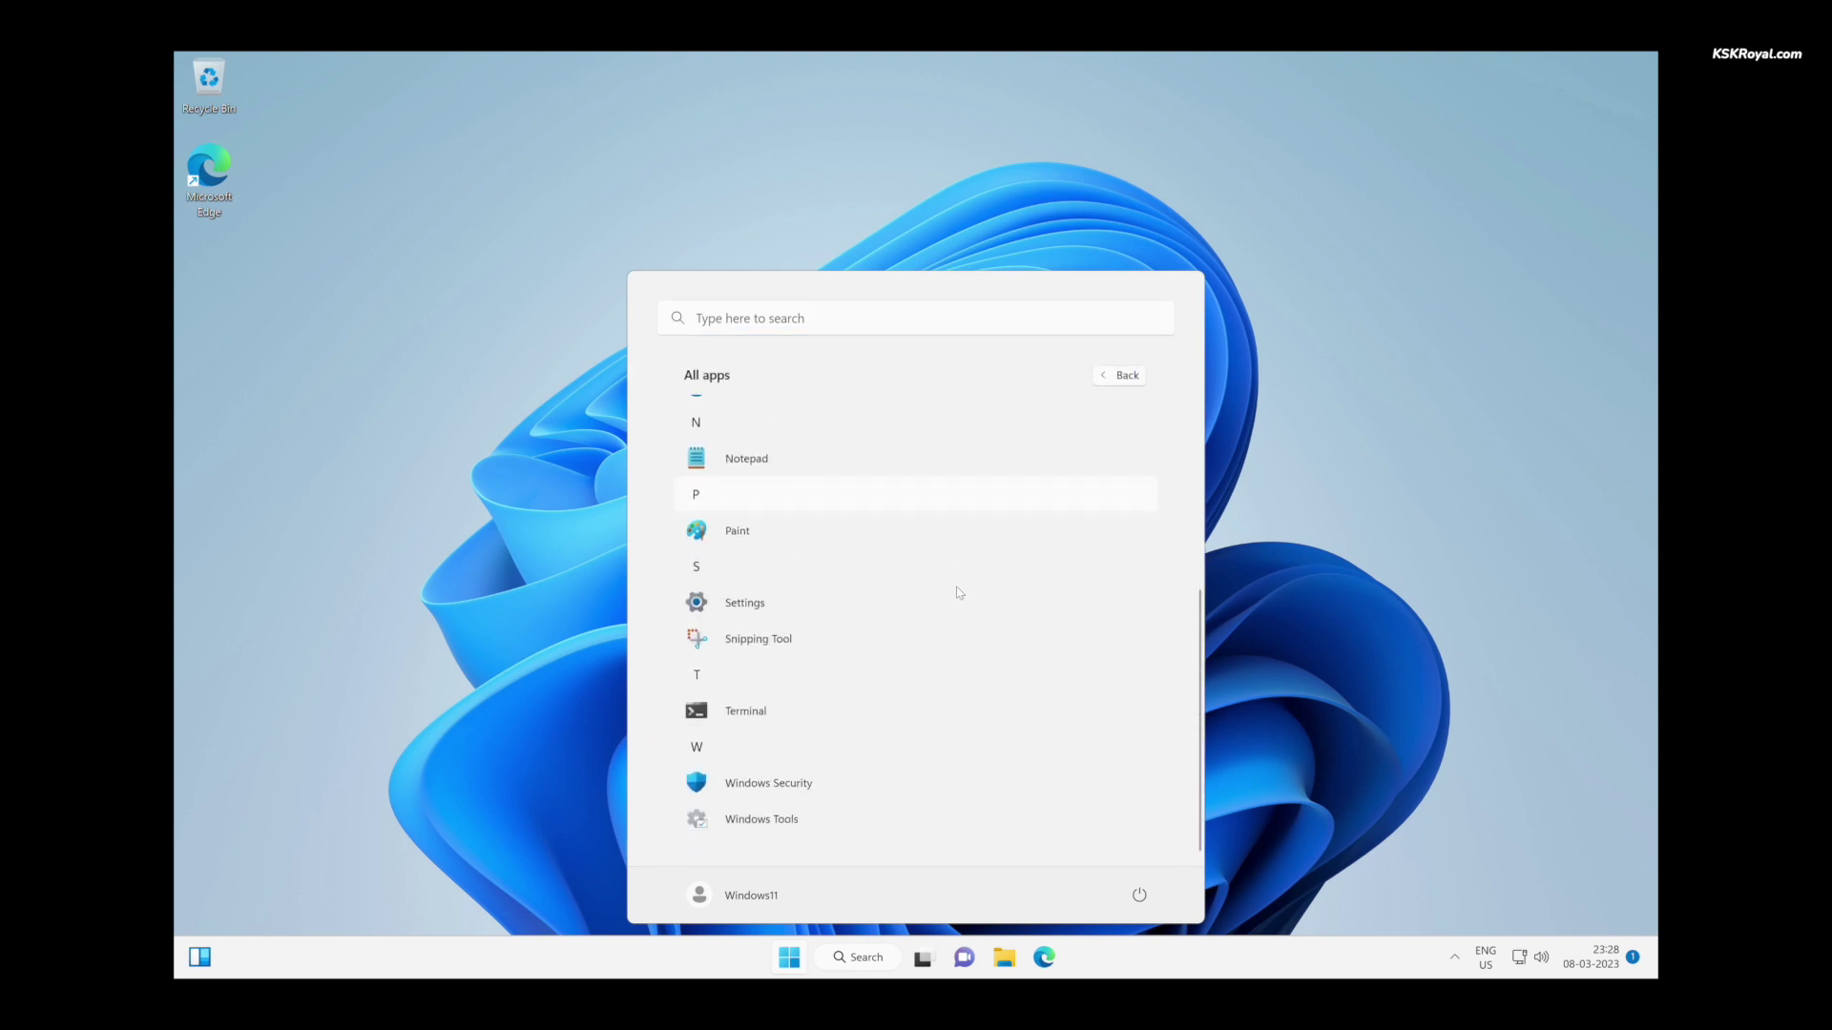
{"action": "scroll", "coordinate": [958, 593], "scroll_direction": "up", "scroll_amount": 3}
{"action": "scroll", "coordinate": [958, 594], "scroll_direction": "down", "scroll_amount": 3}
{"action": "scroll", "coordinate": [958, 594], "scroll_direction": "up", "scroll_amount": 3}
{"action": "scroll", "coordinate": [958, 594], "scroll_direction": "down", "scroll_amount": 4}
{"action": "left_click", "coordinate": [1451, 535]}
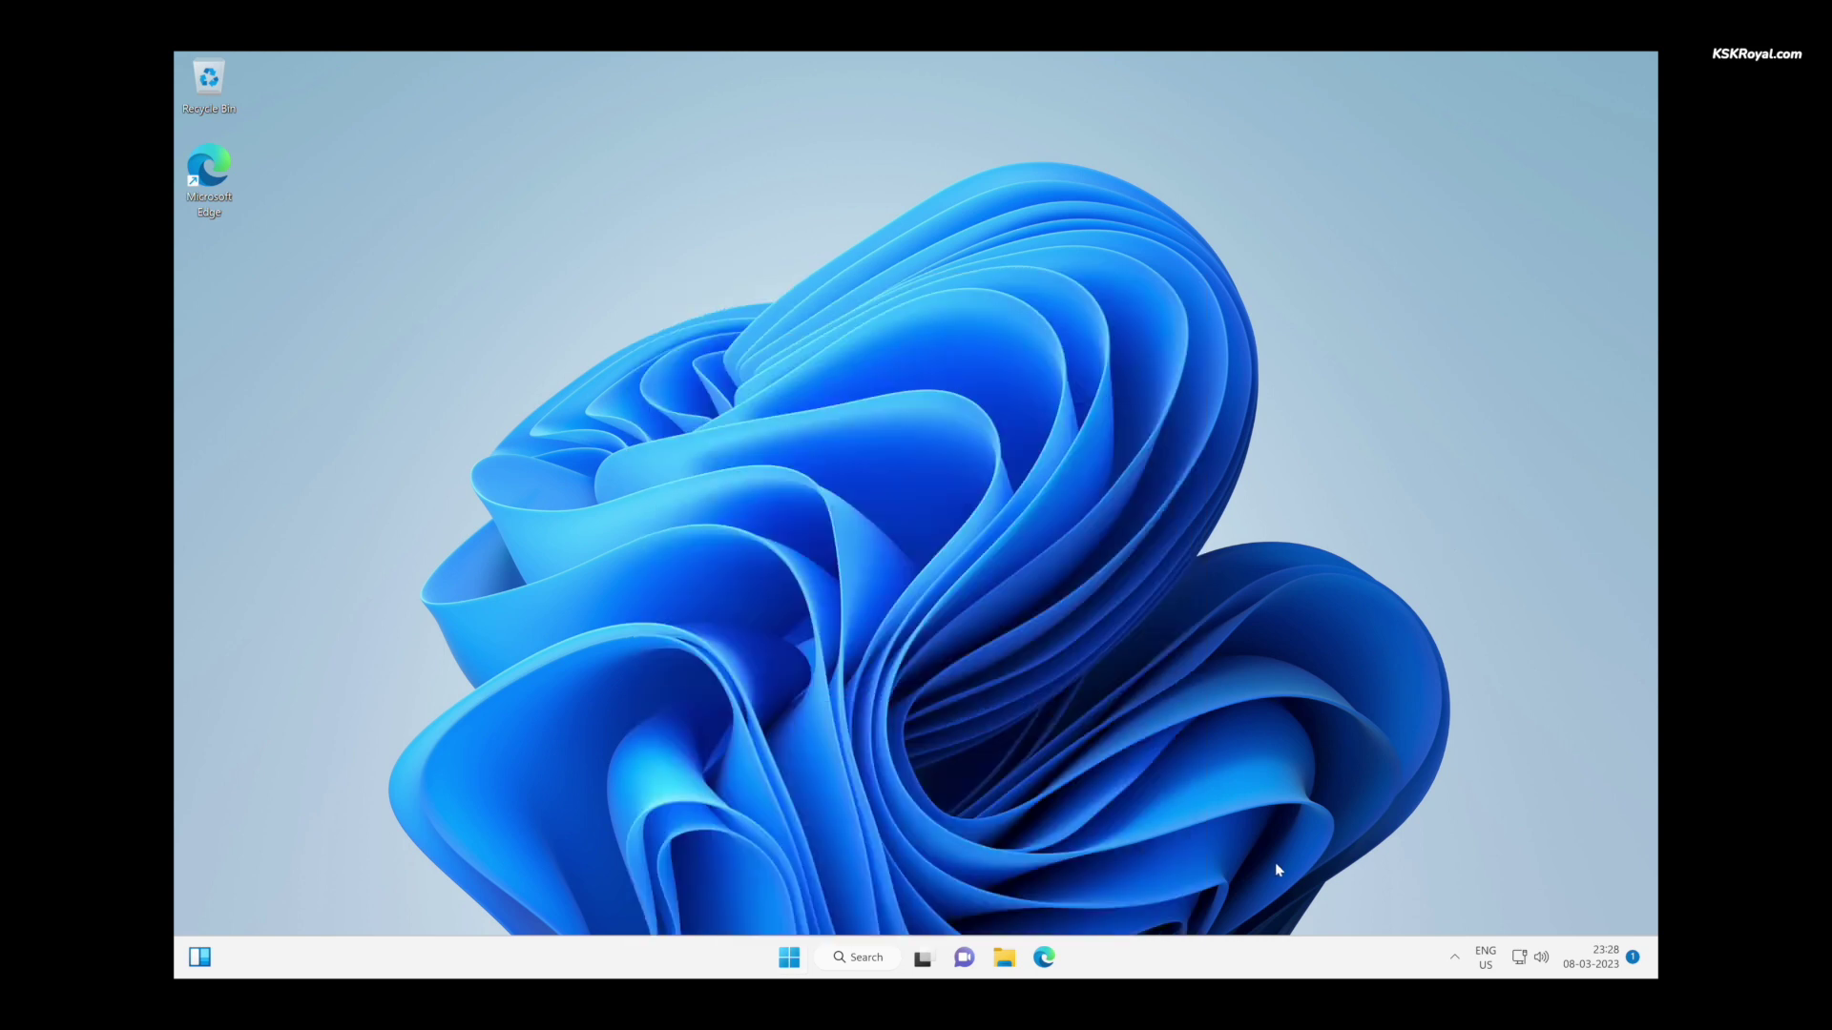
{"action": "right_click", "coordinate": [1222, 956]}
- In Task Manager's Performance view, check Memory (4.0 GB) and CPU (4 cores)
{"action": "left_click", "coordinate": [1261, 888]}
{"action": "left_click", "coordinate": [359, 303]}
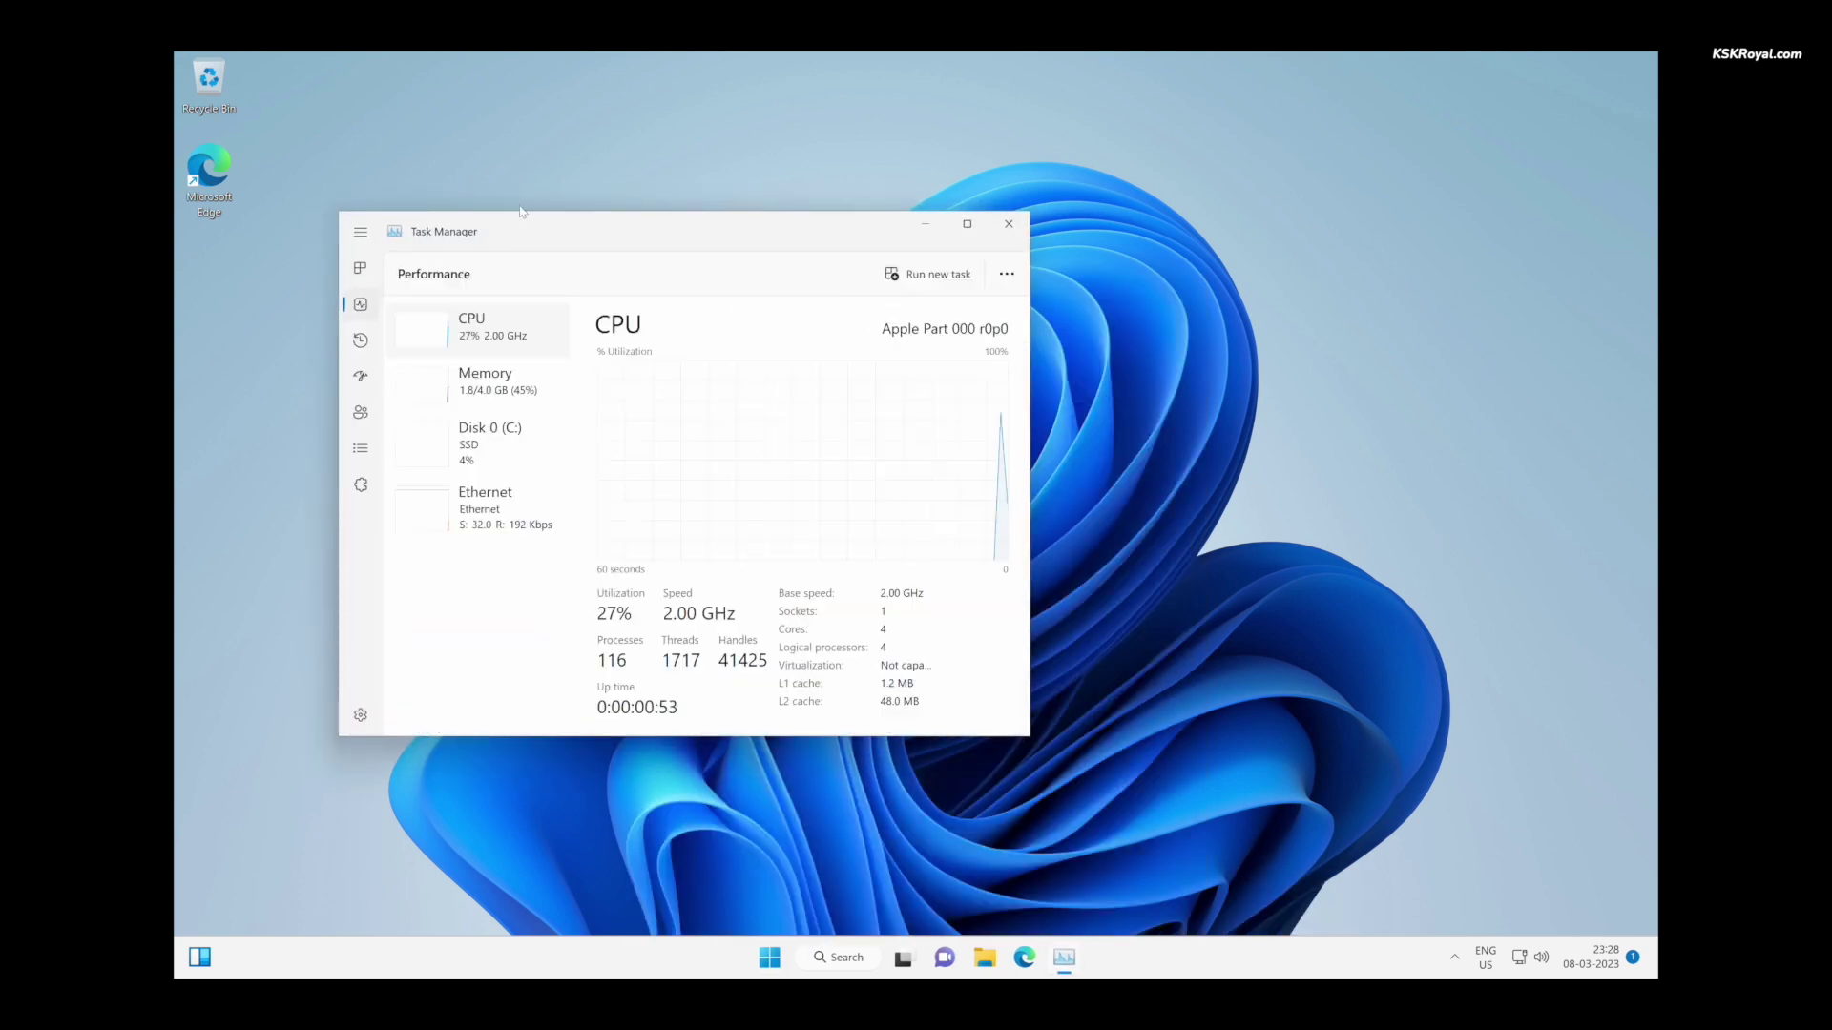
{"action": "left_click_drag", "start_coordinate": [575, 226], "coordinate": [744, 222]}
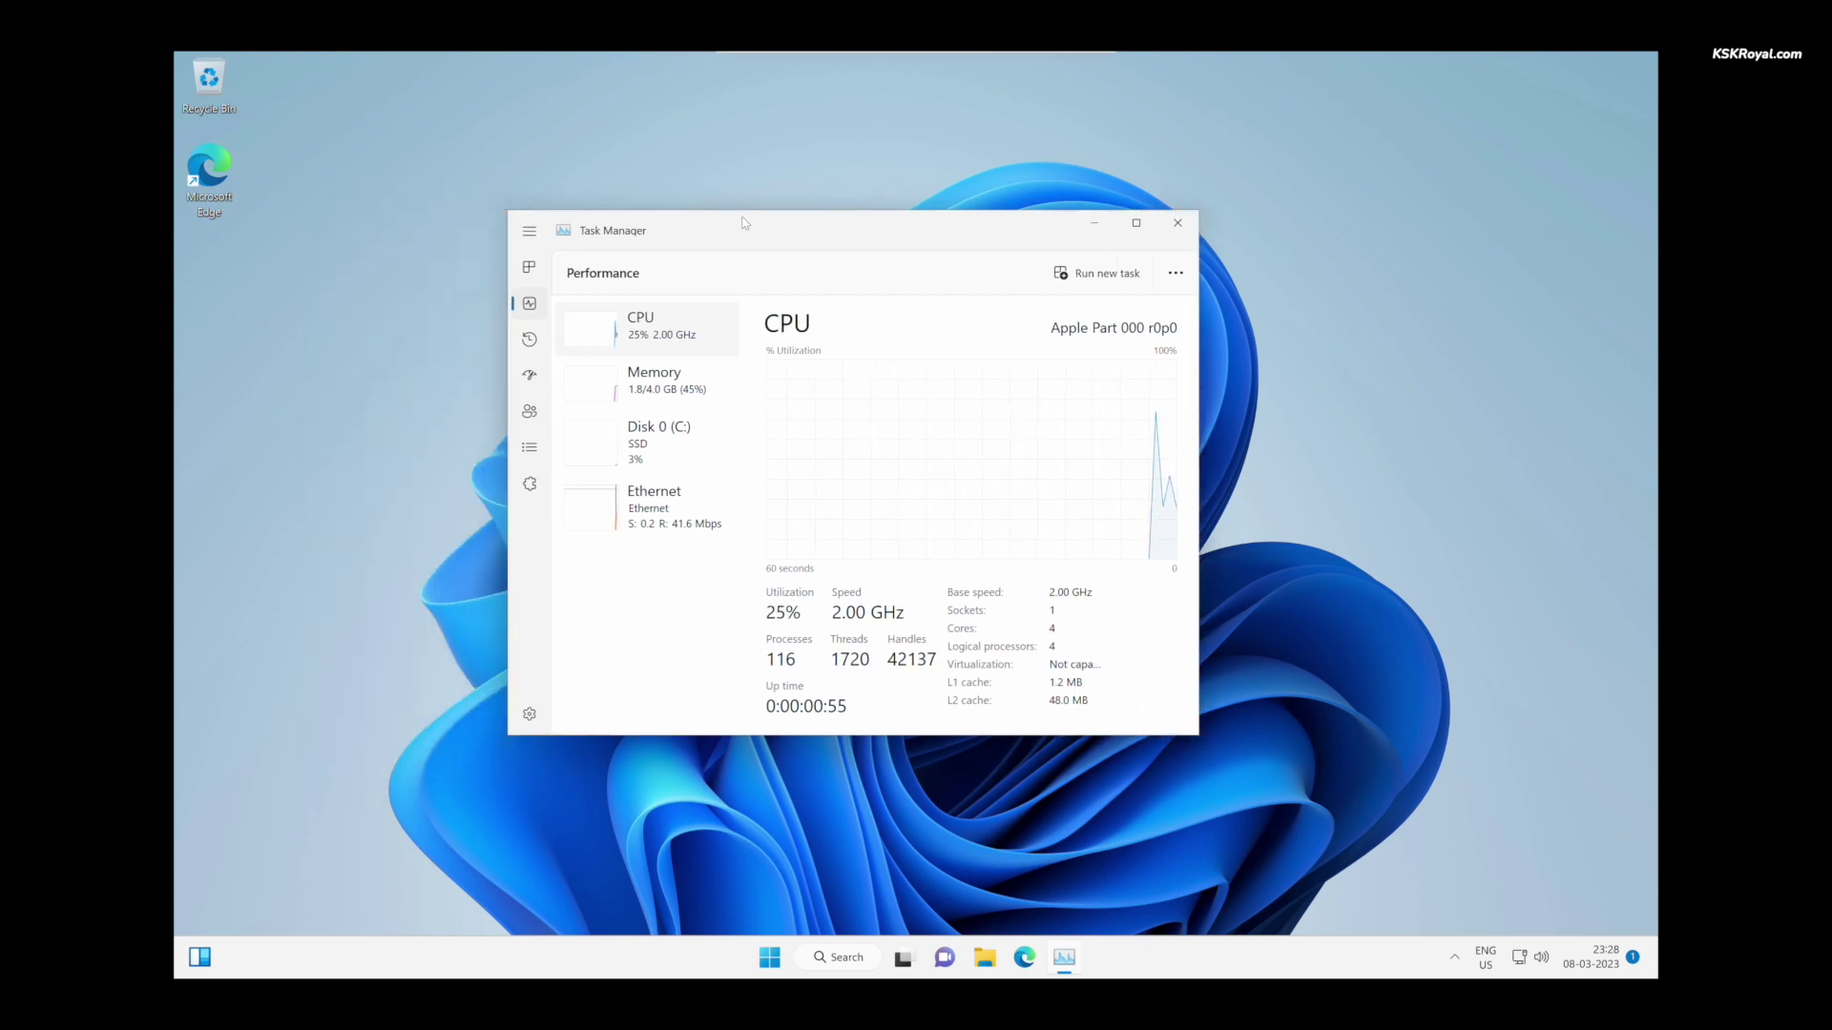
{"action": "left_click", "coordinate": [693, 384]}
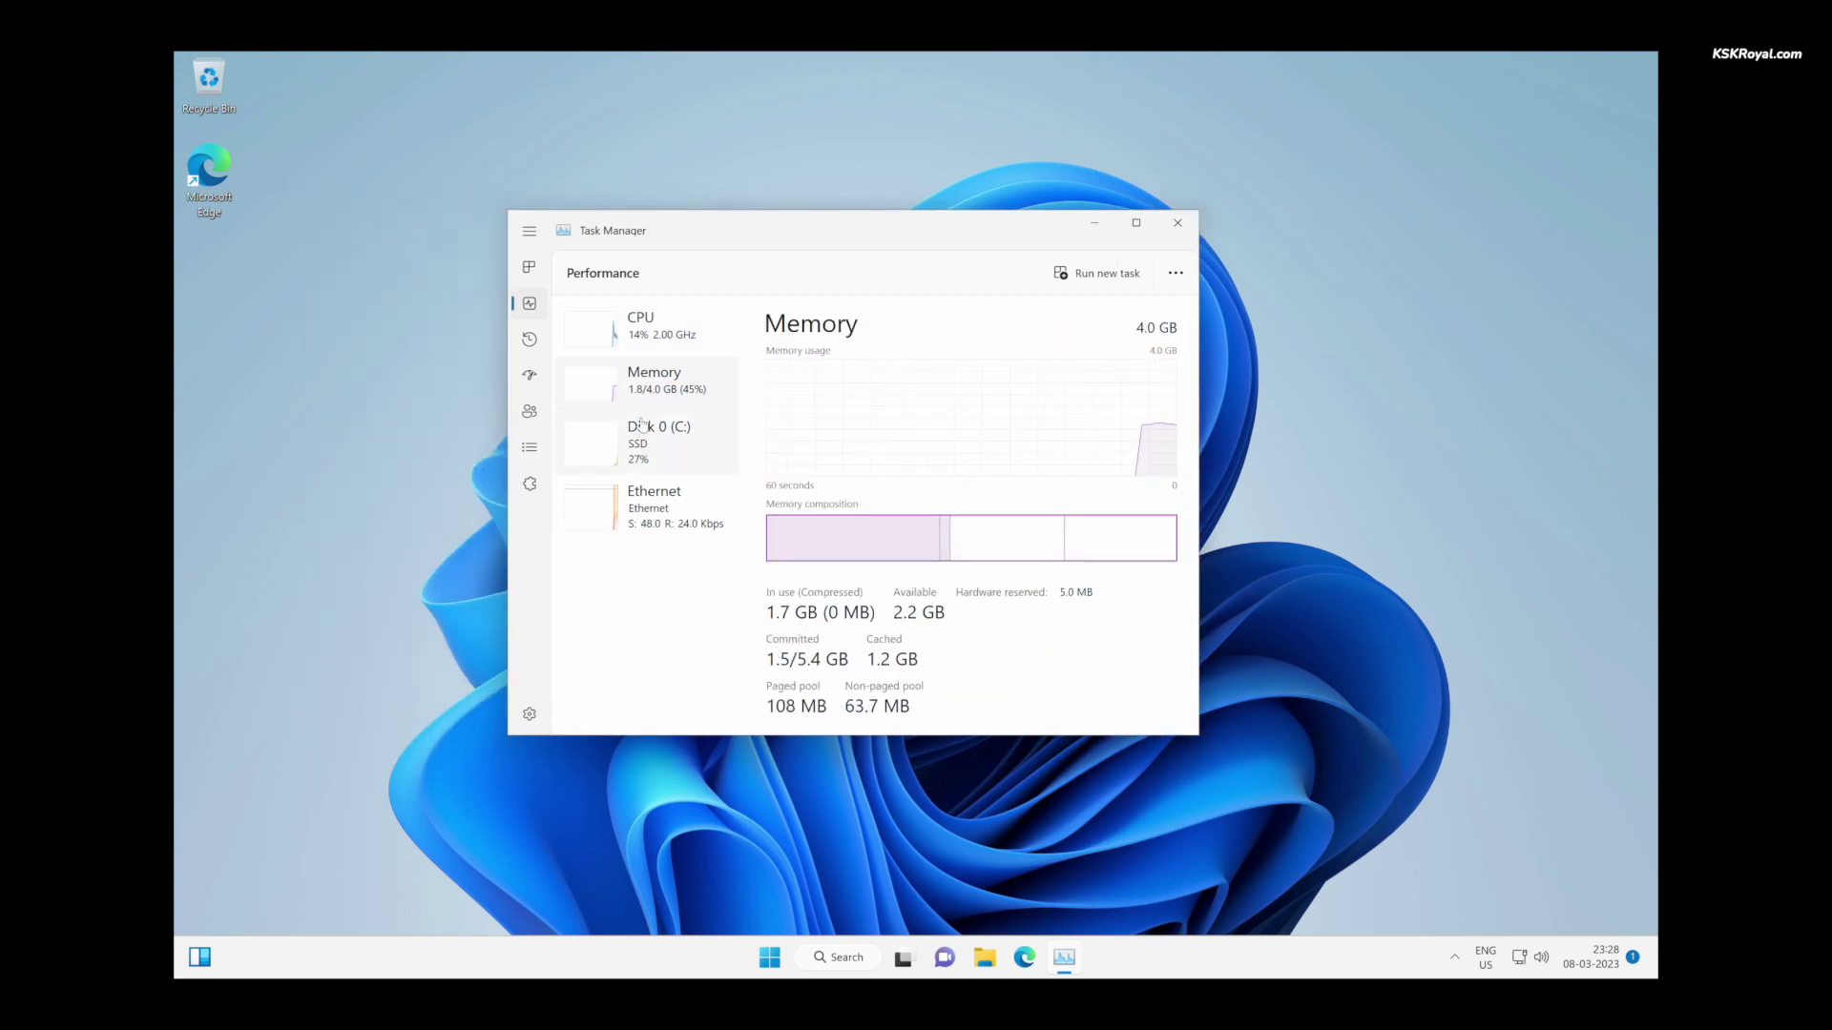
{"action": "left_click", "coordinate": [664, 353]}
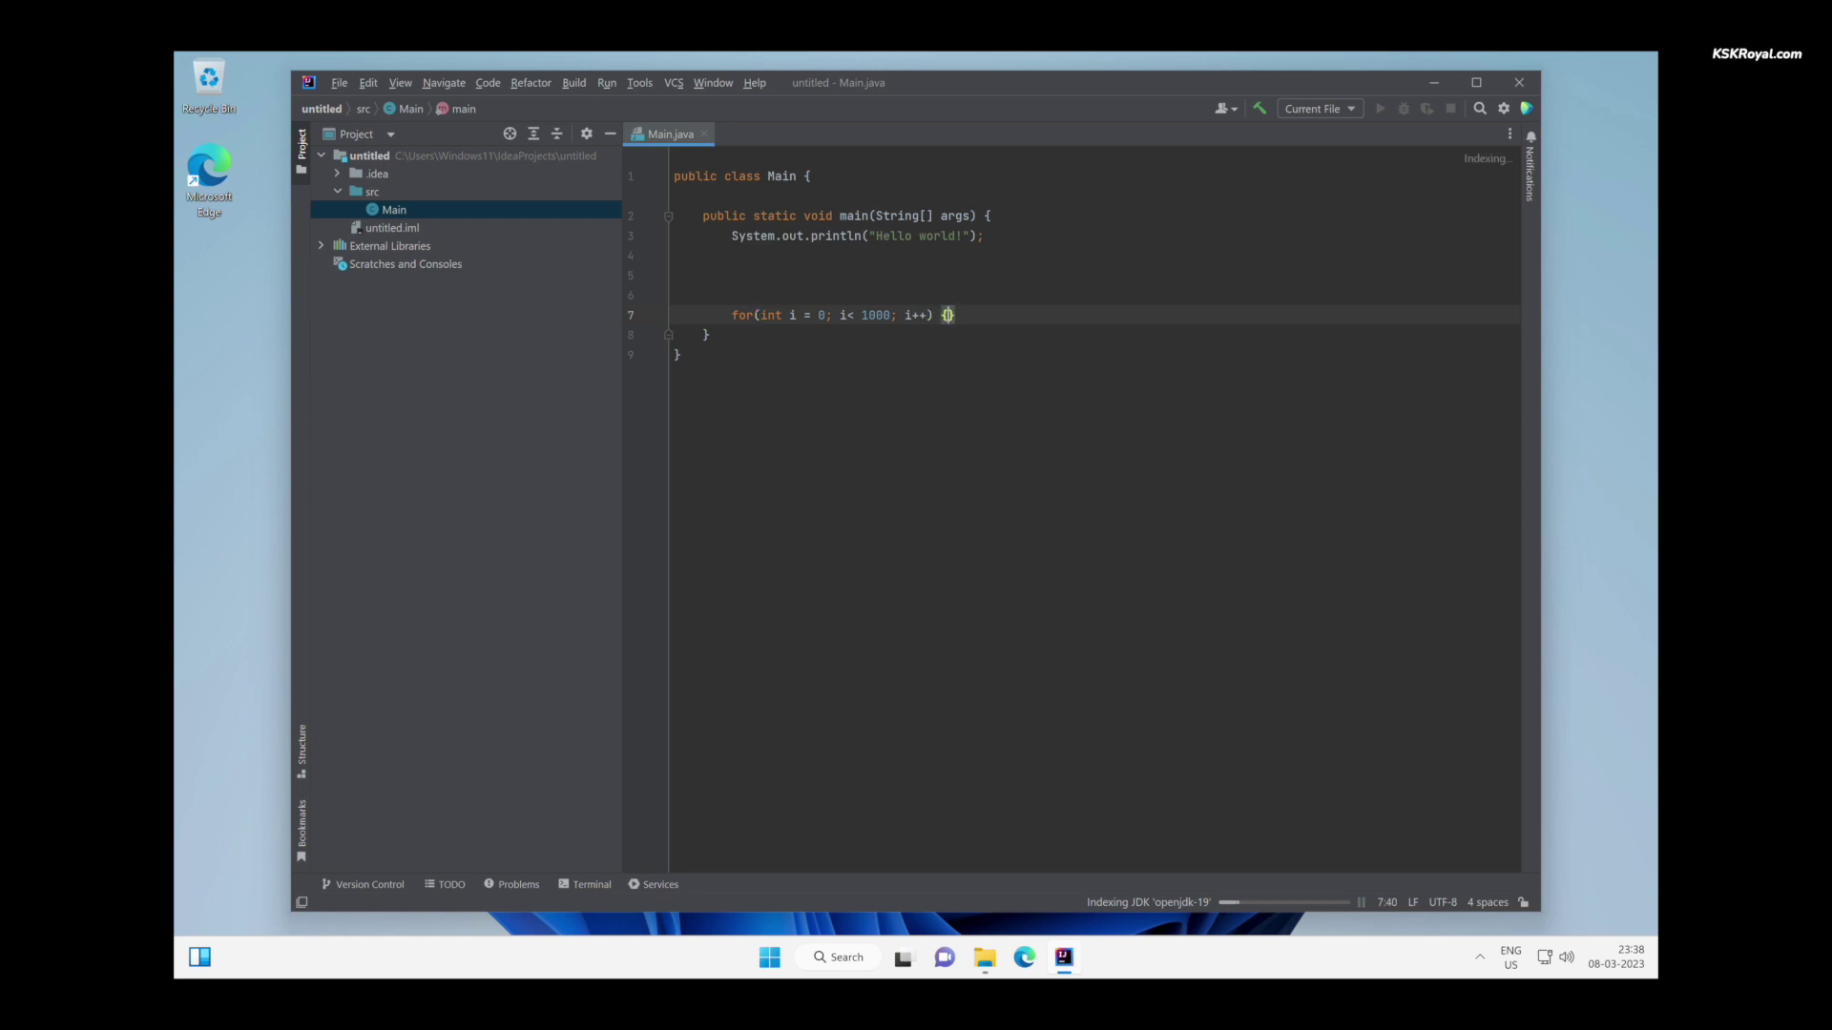
- Expand souti into System.out.println(i) inside the loop, then exit IntelliJ IDEA
{"action": "key", "text": "Return"}
{"action": "type", "text": "sout"}
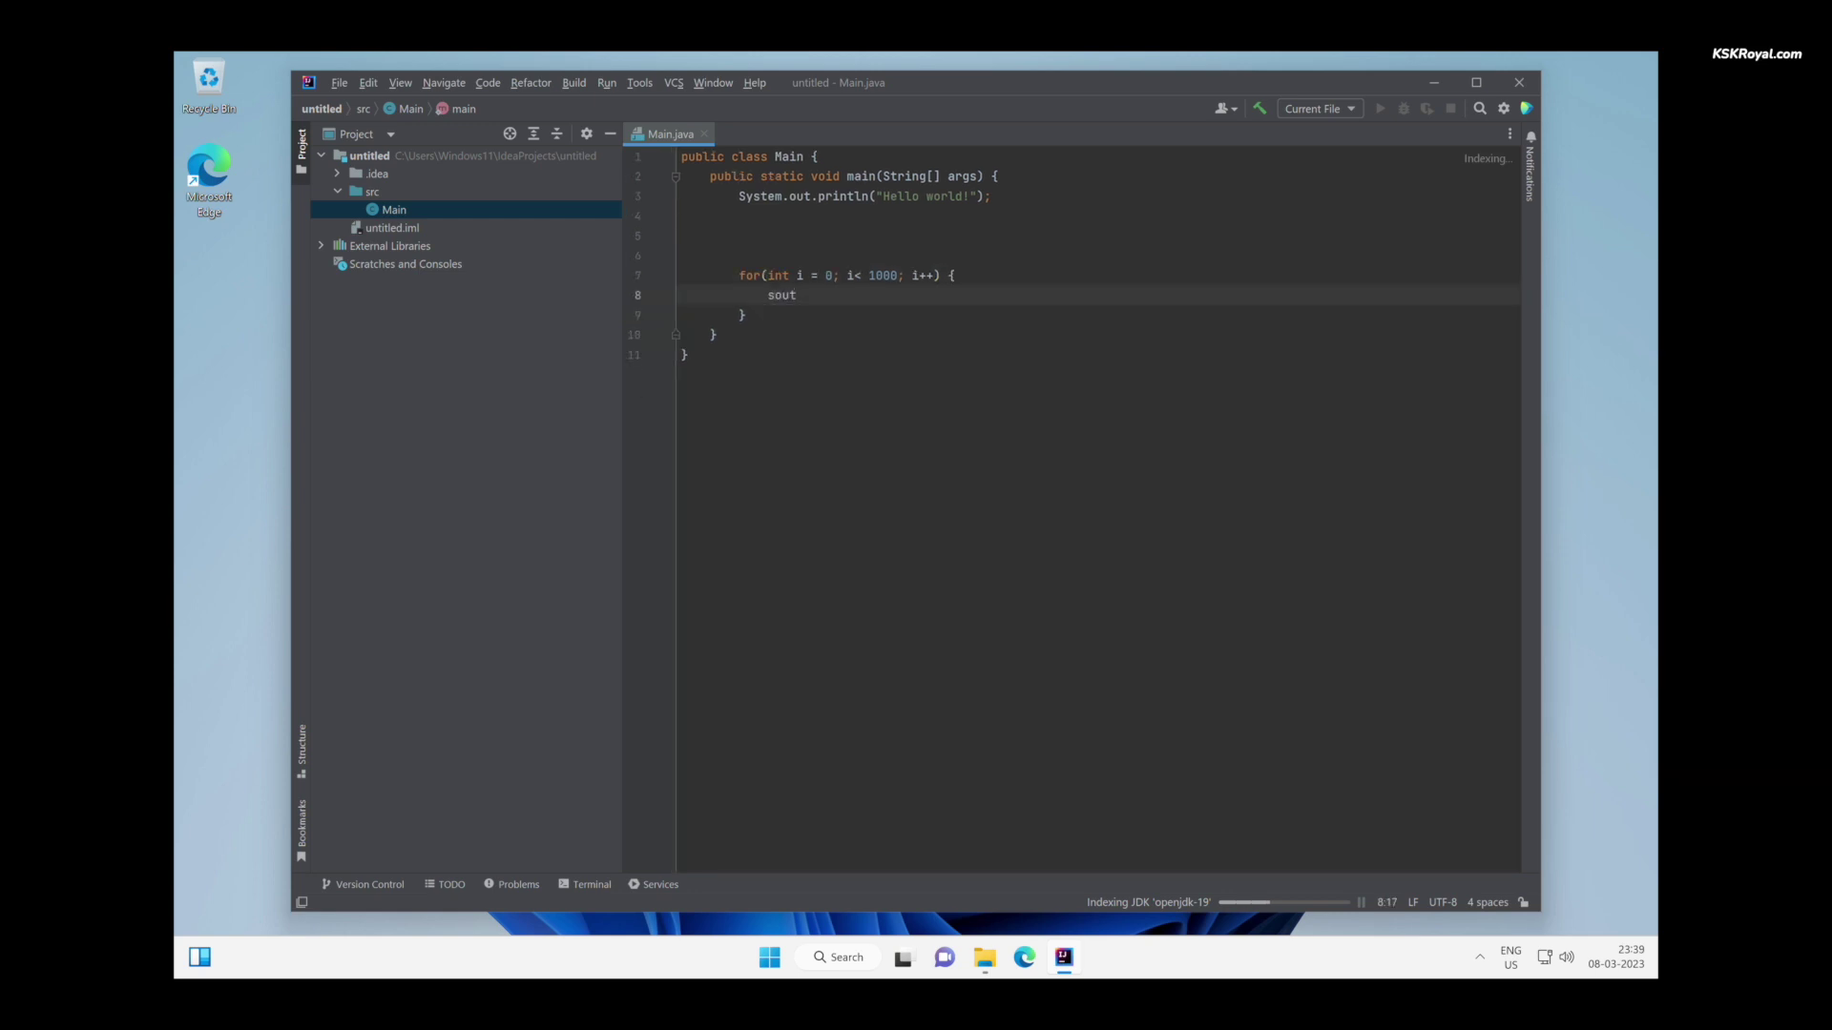
{"action": "type", "text": "i"}
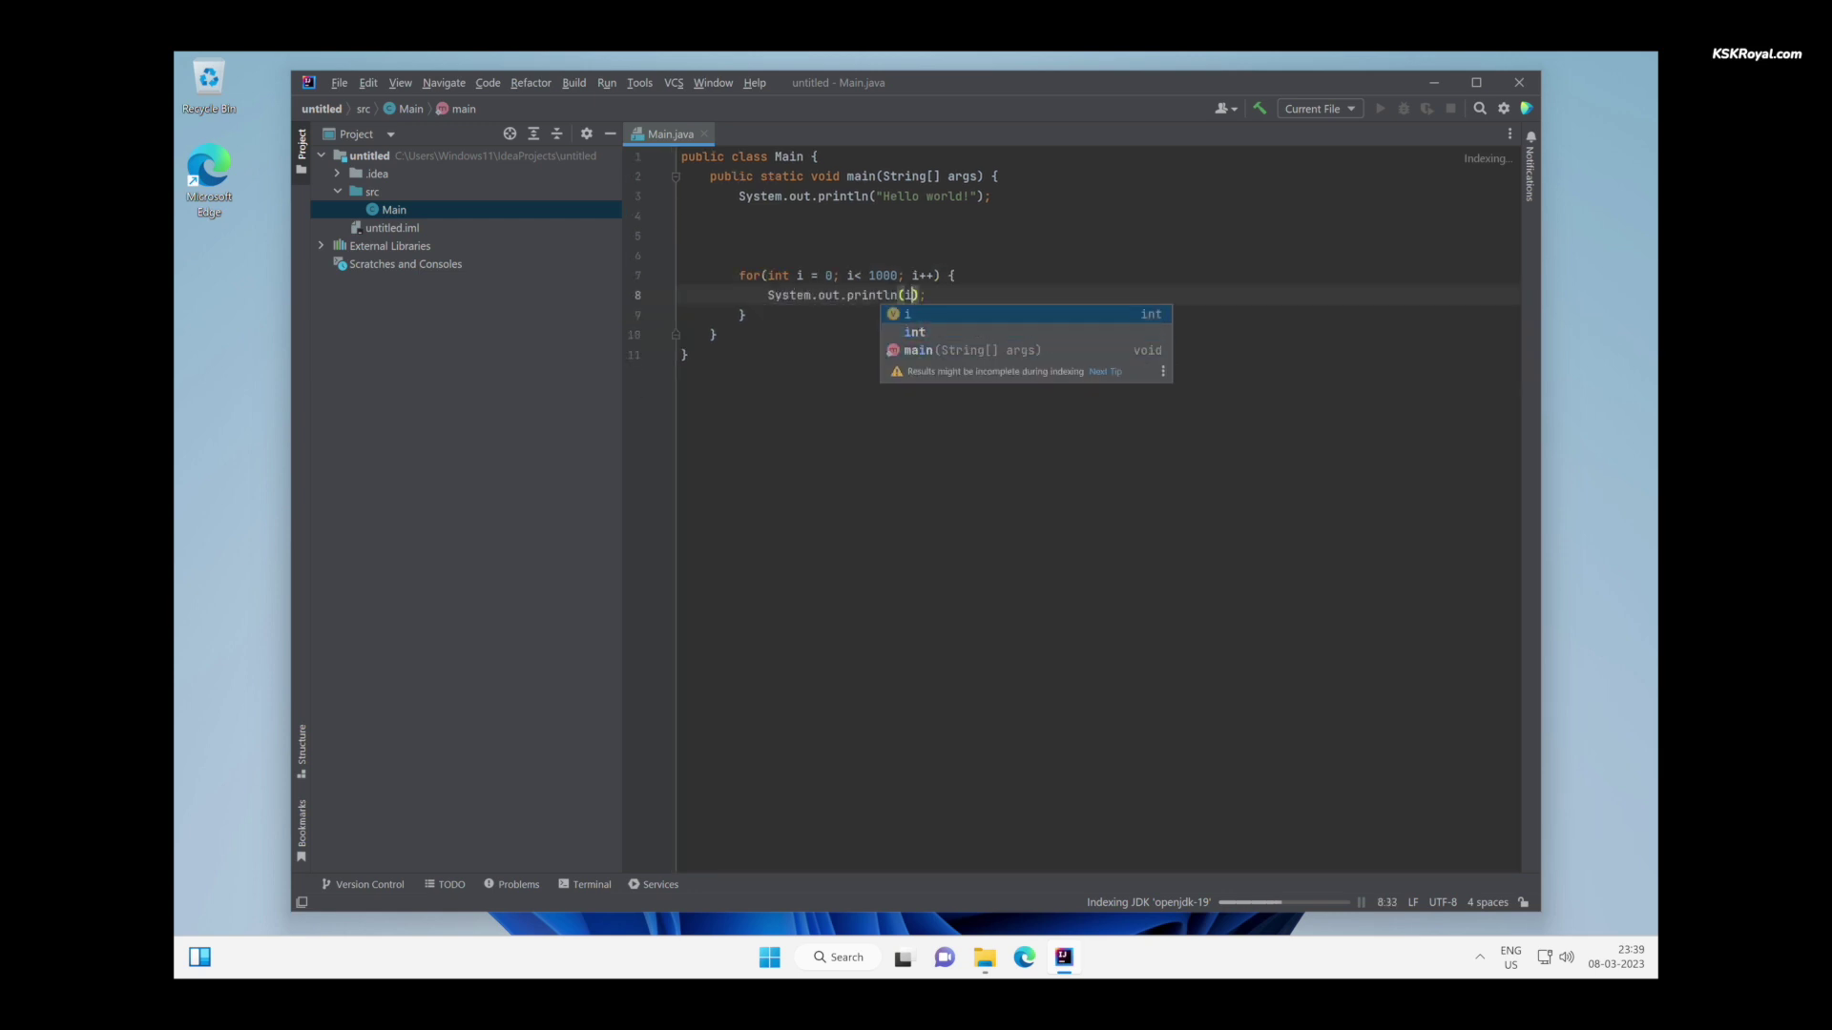
{"action": "key", "text": "Escape"}
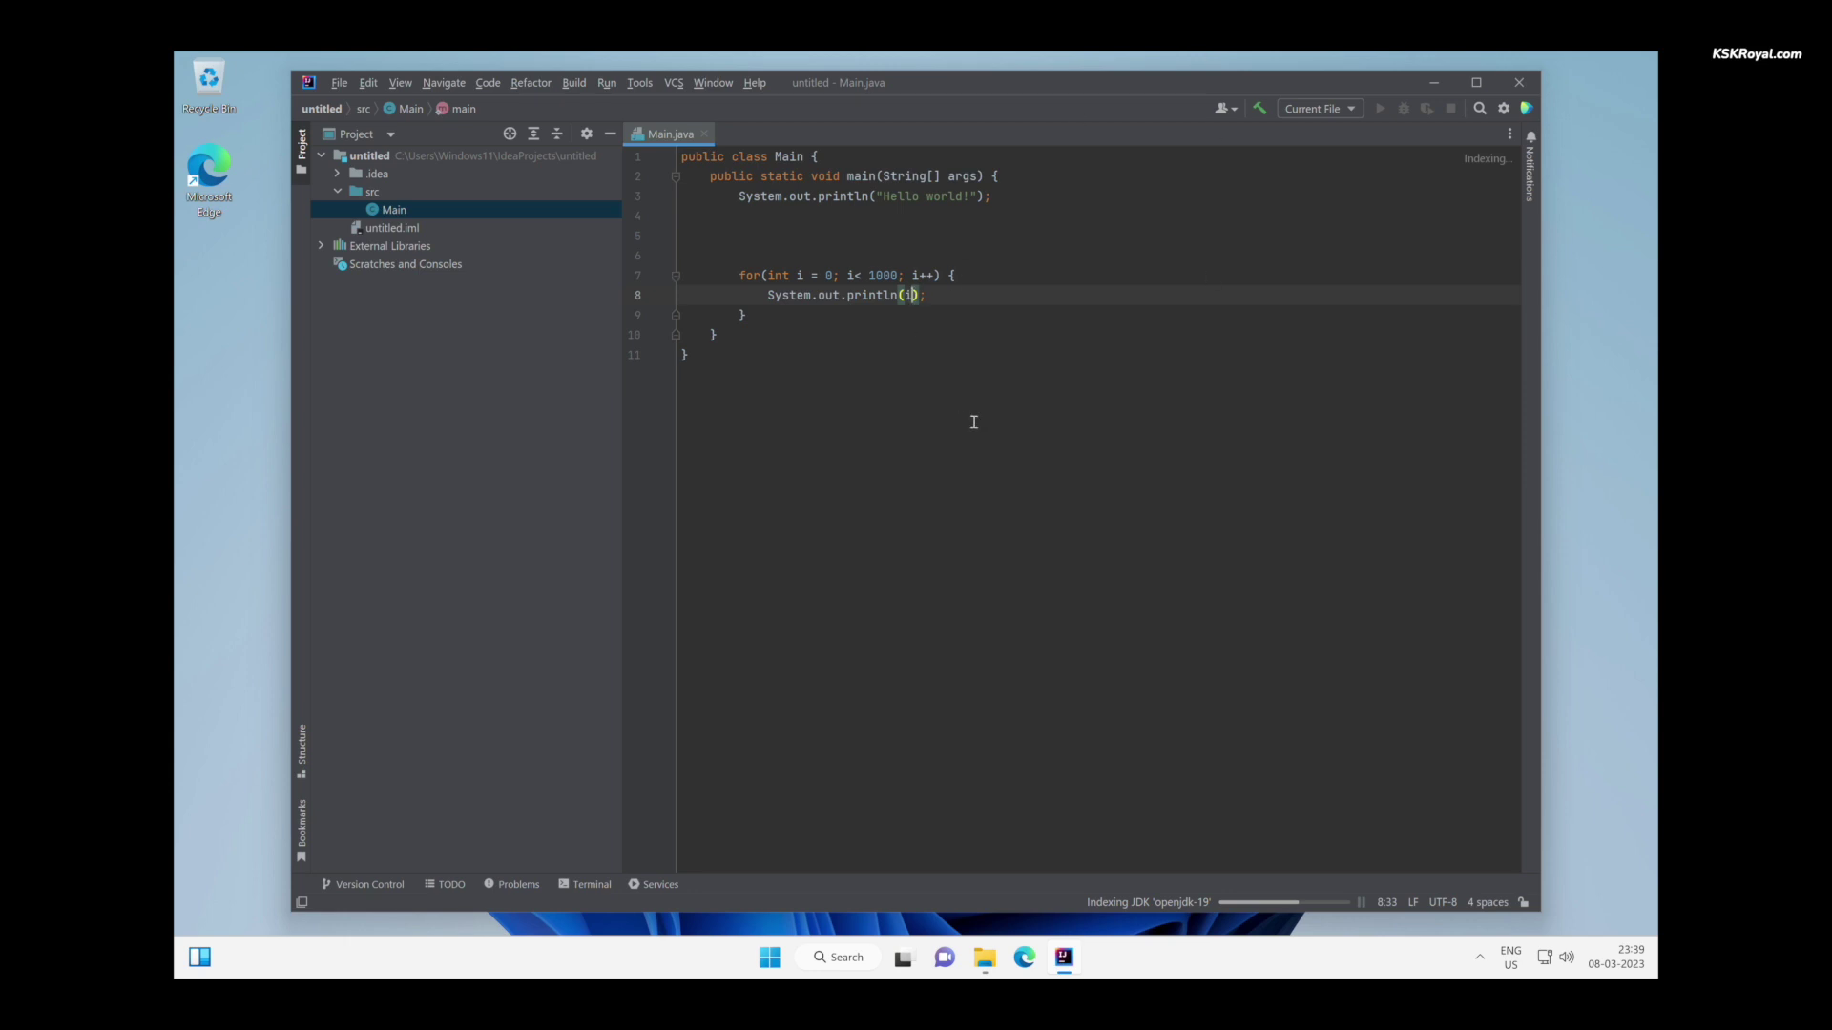
{"action": "left_click", "coordinate": [1505, 92]}
{"action": "left_click", "coordinate": [956, 531]}
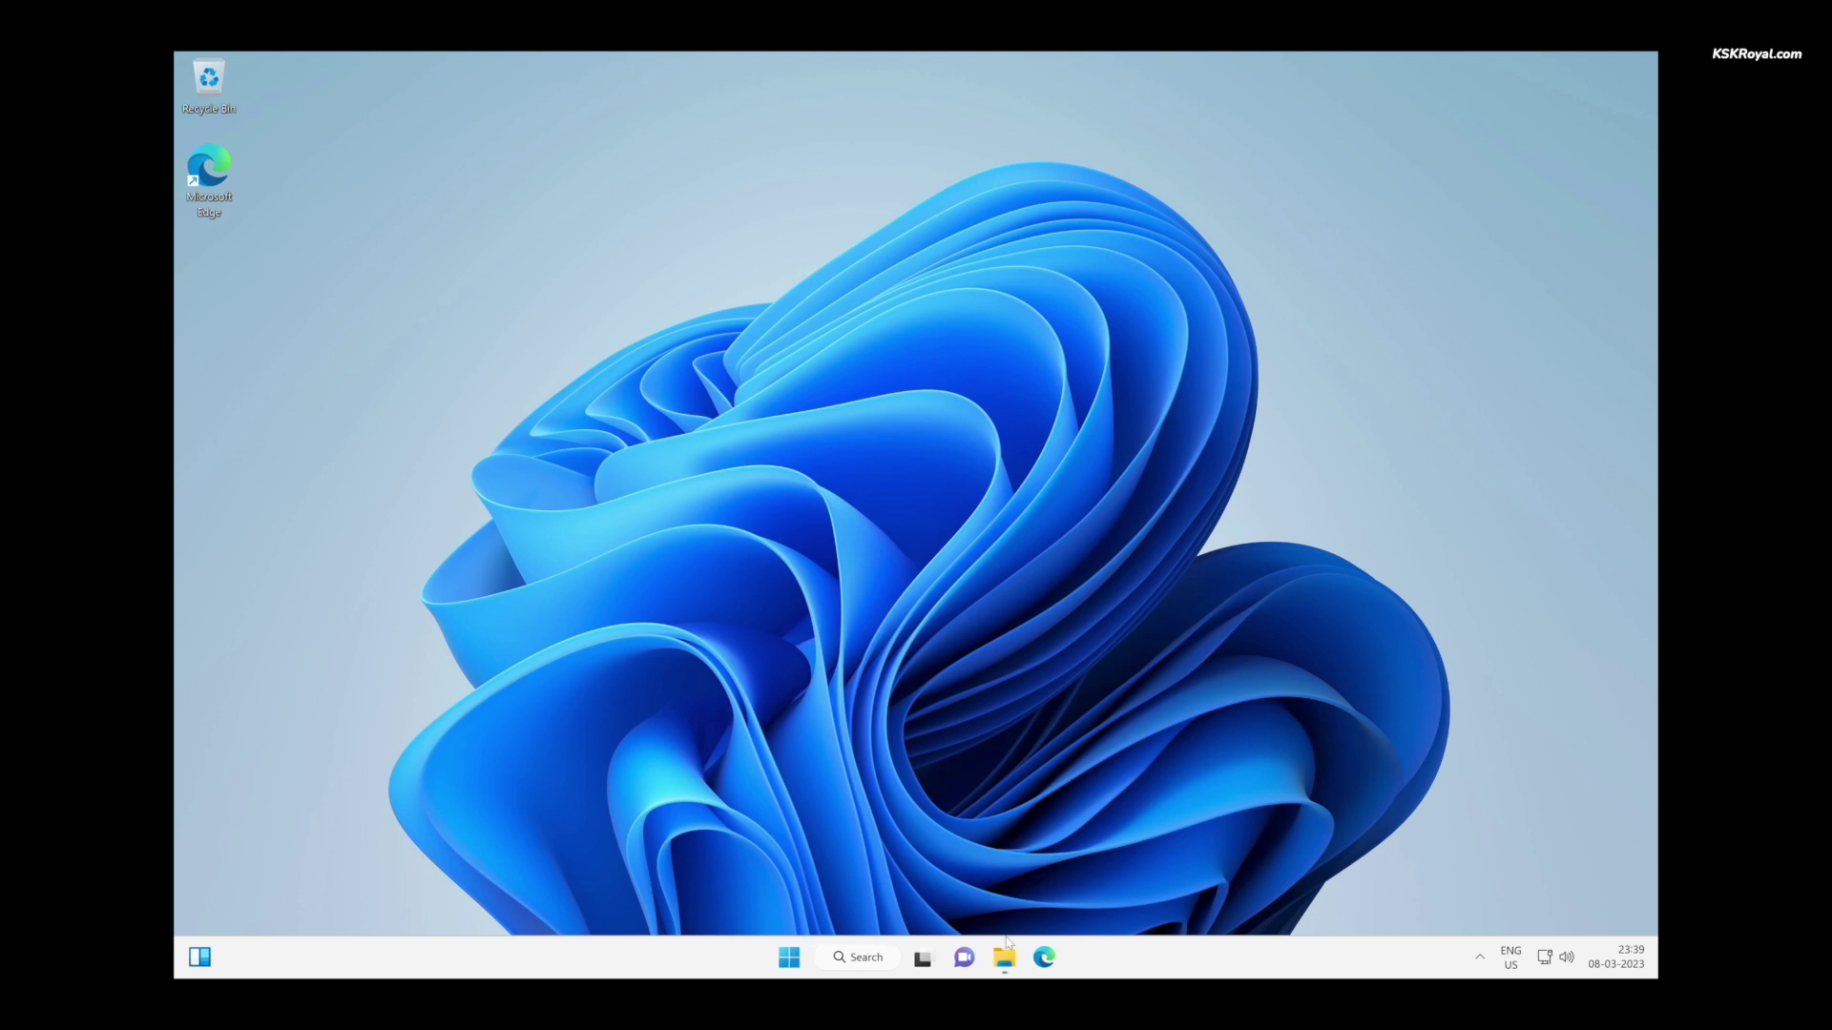
- Open and close File Explorer, then show the Start menu's power options
{"action": "left_click", "coordinate": [1005, 964]}
{"action": "left_click", "coordinate": [1406, 225]}
{"action": "left_click", "coordinate": [783, 965]}
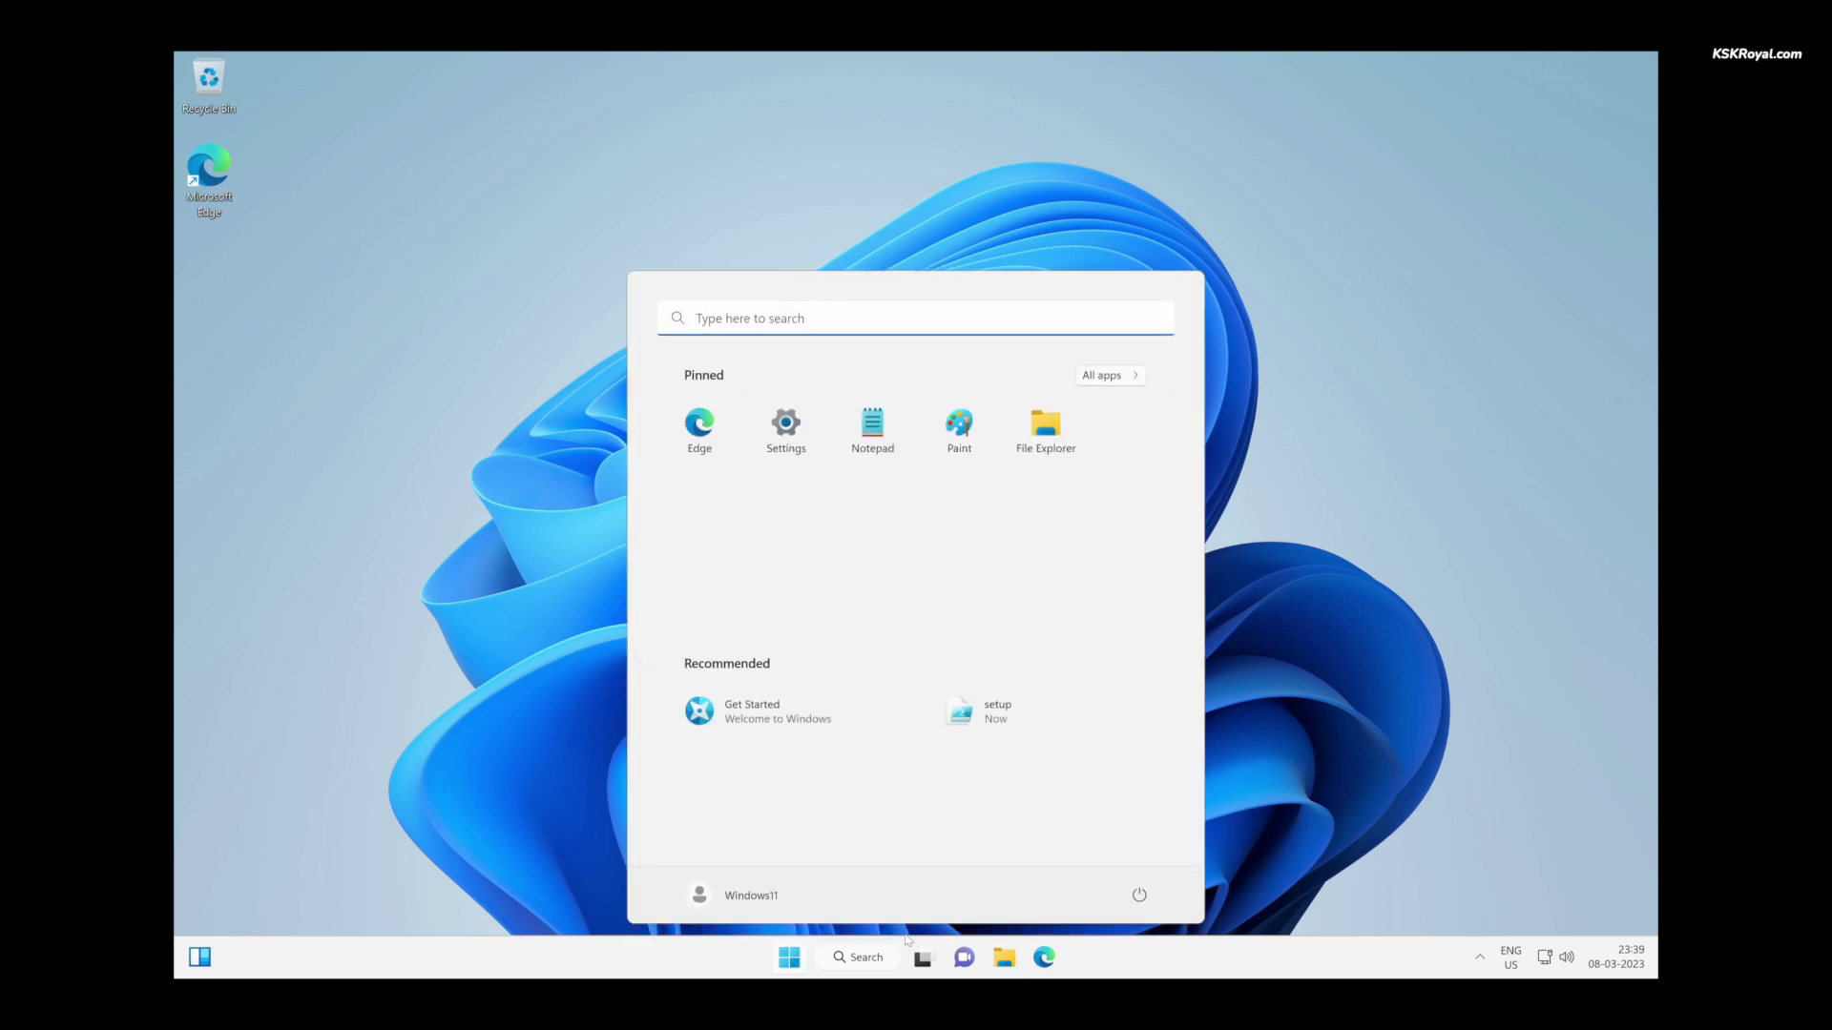
{"action": "left_click", "coordinate": [1134, 891]}
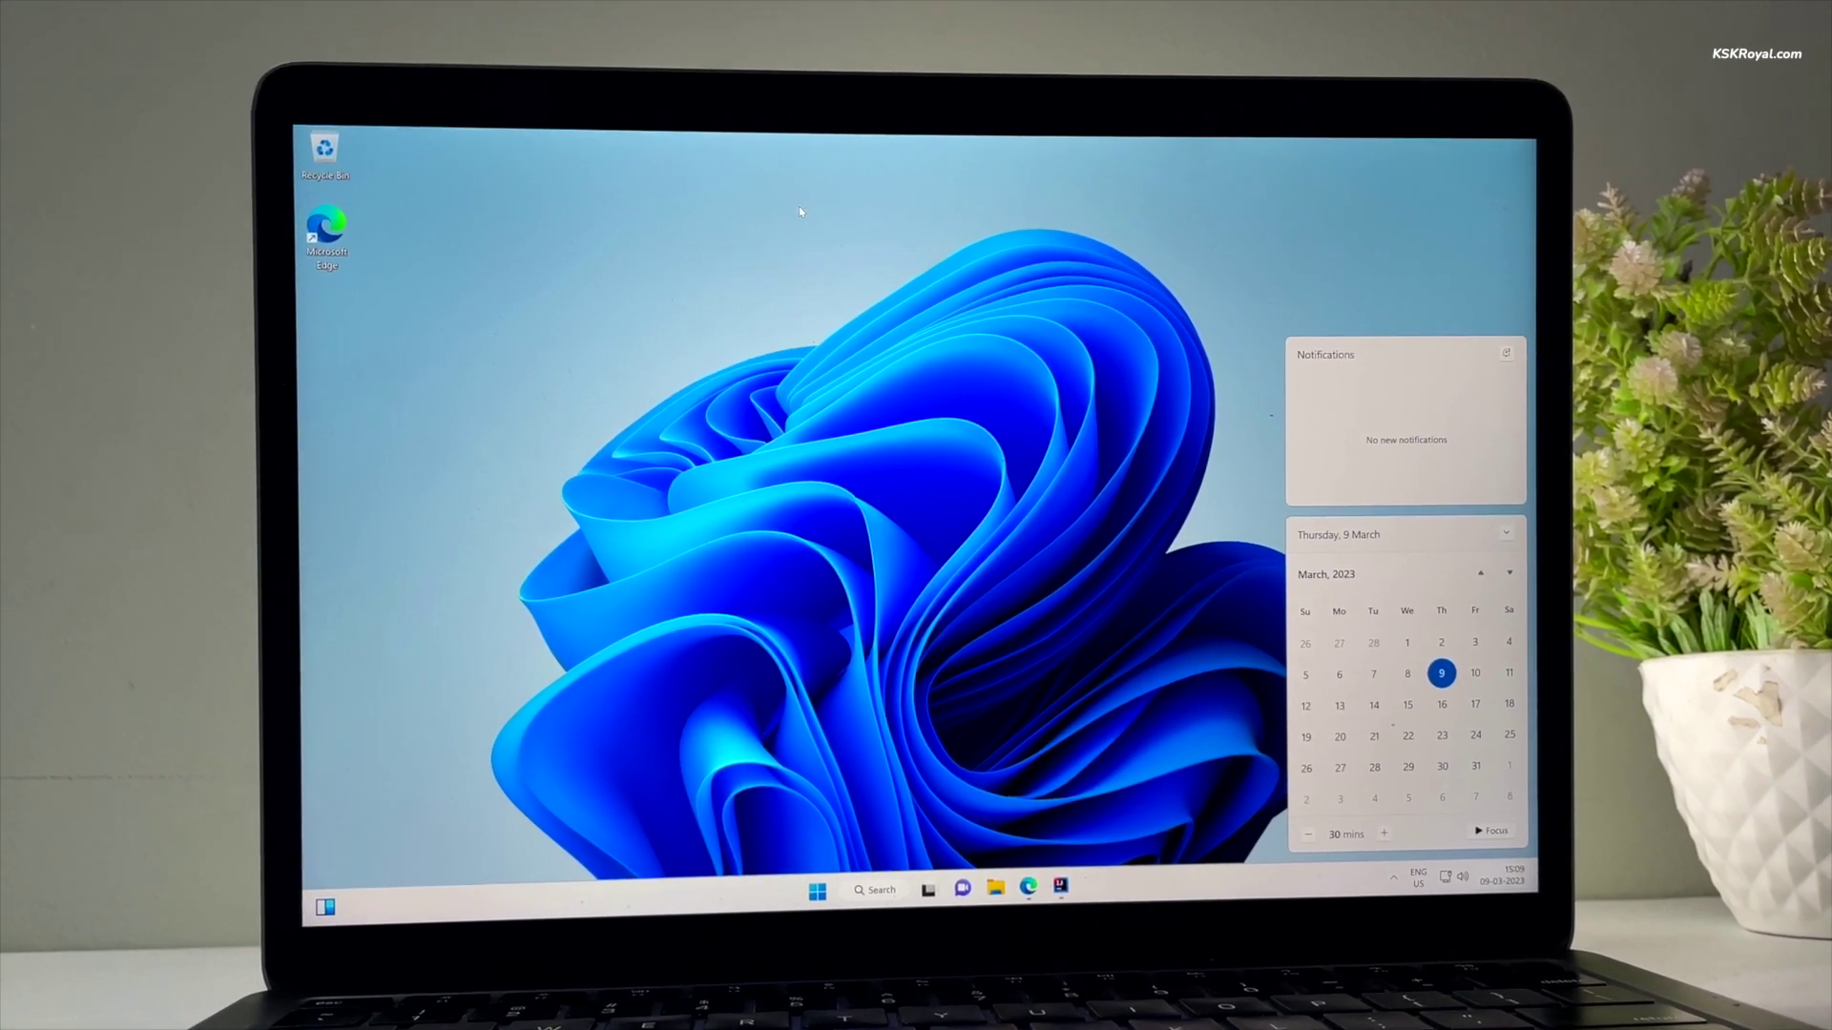
- Open the All apps list, showing IntelliJ IDEA Community Edition 2022.3.2
{"action": "key", "text": "super"}
{"action": "left_click", "coordinate": [1133, 412]}
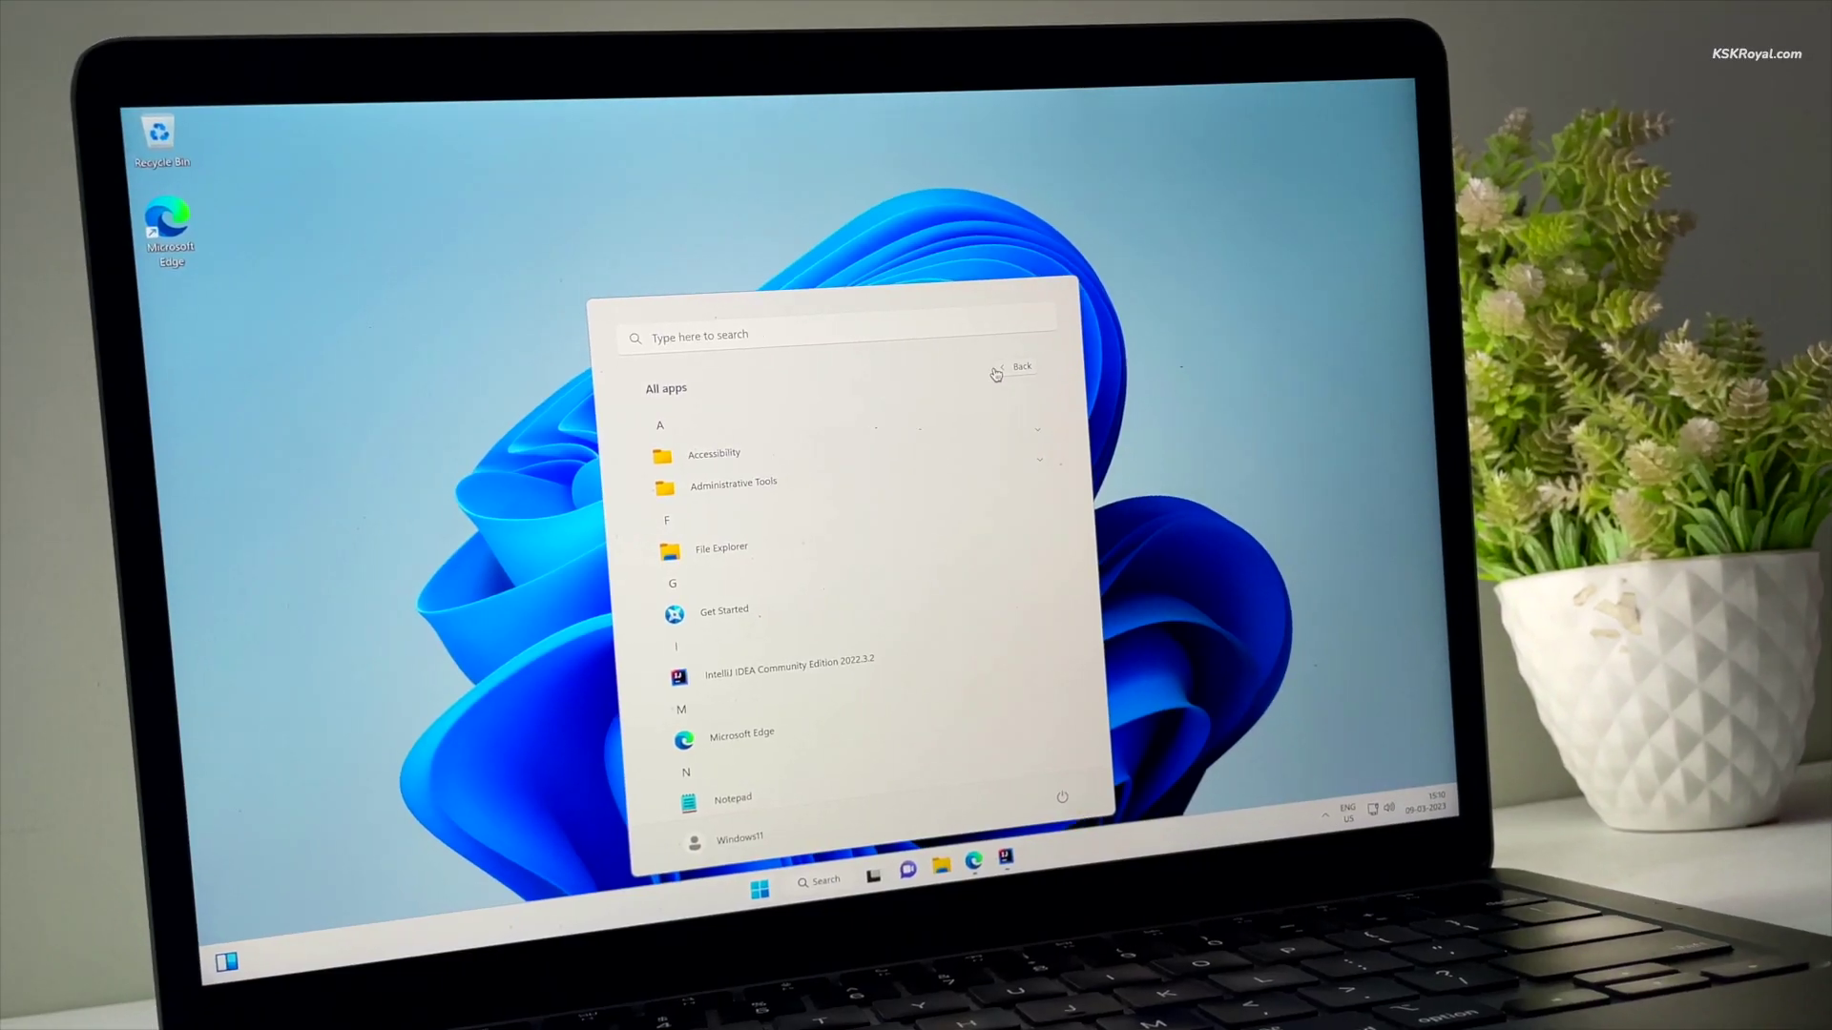